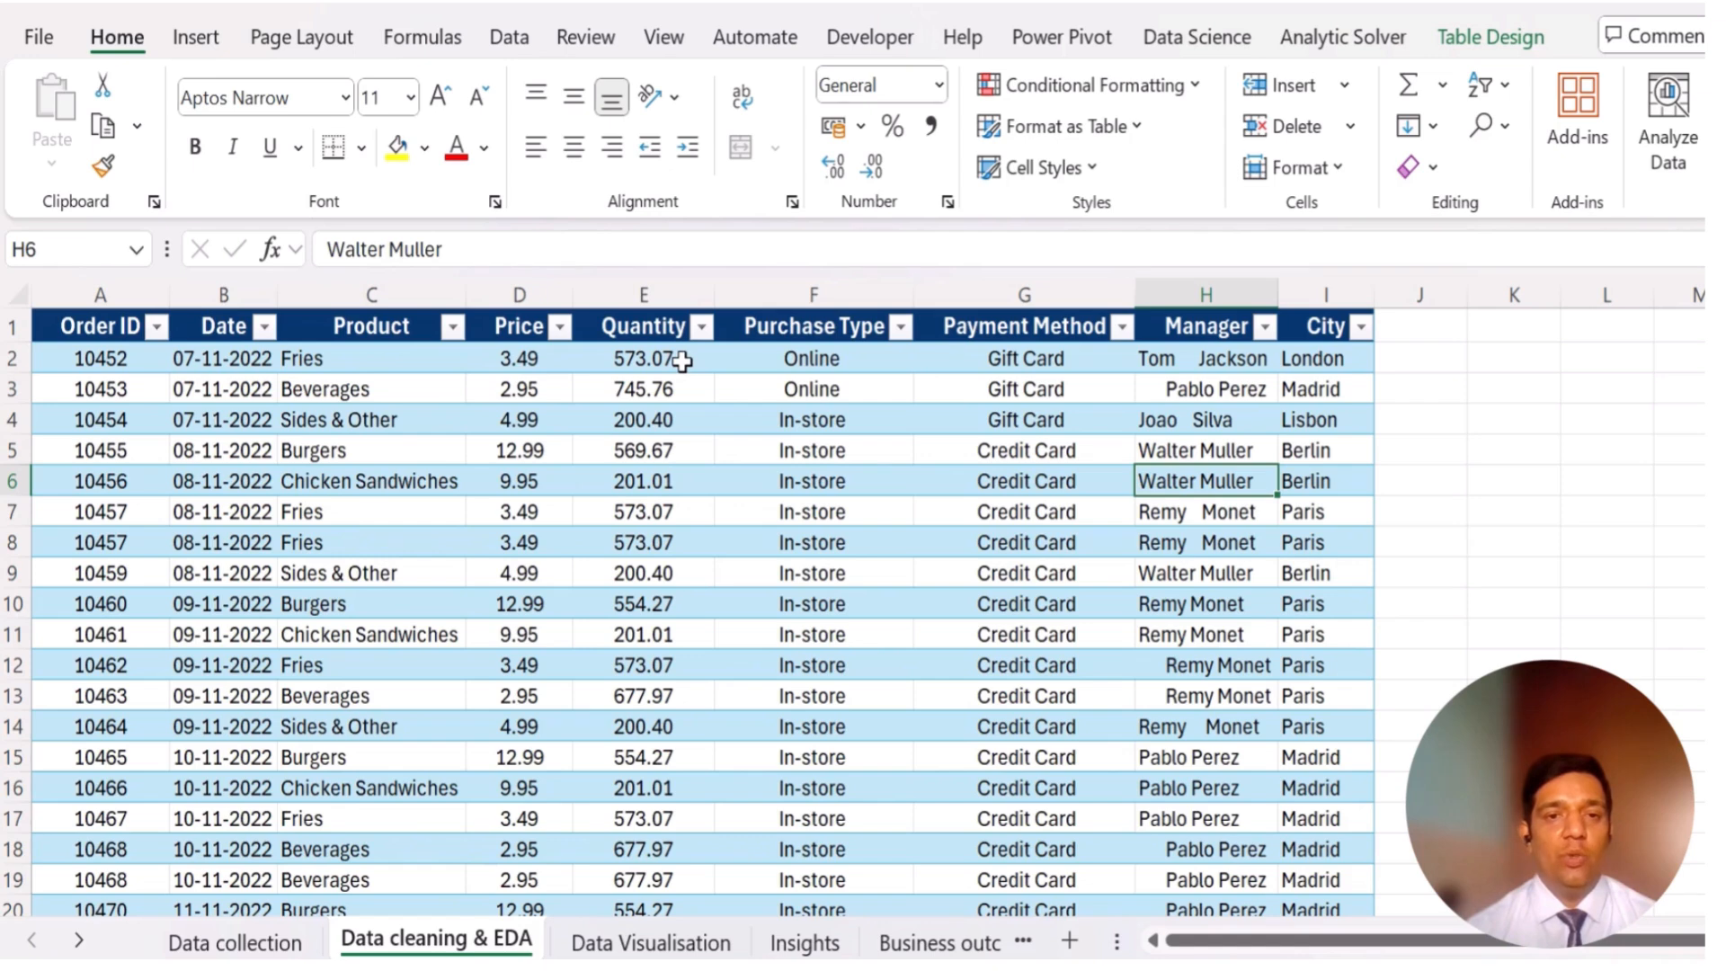
pyautogui.click(1436, 326)
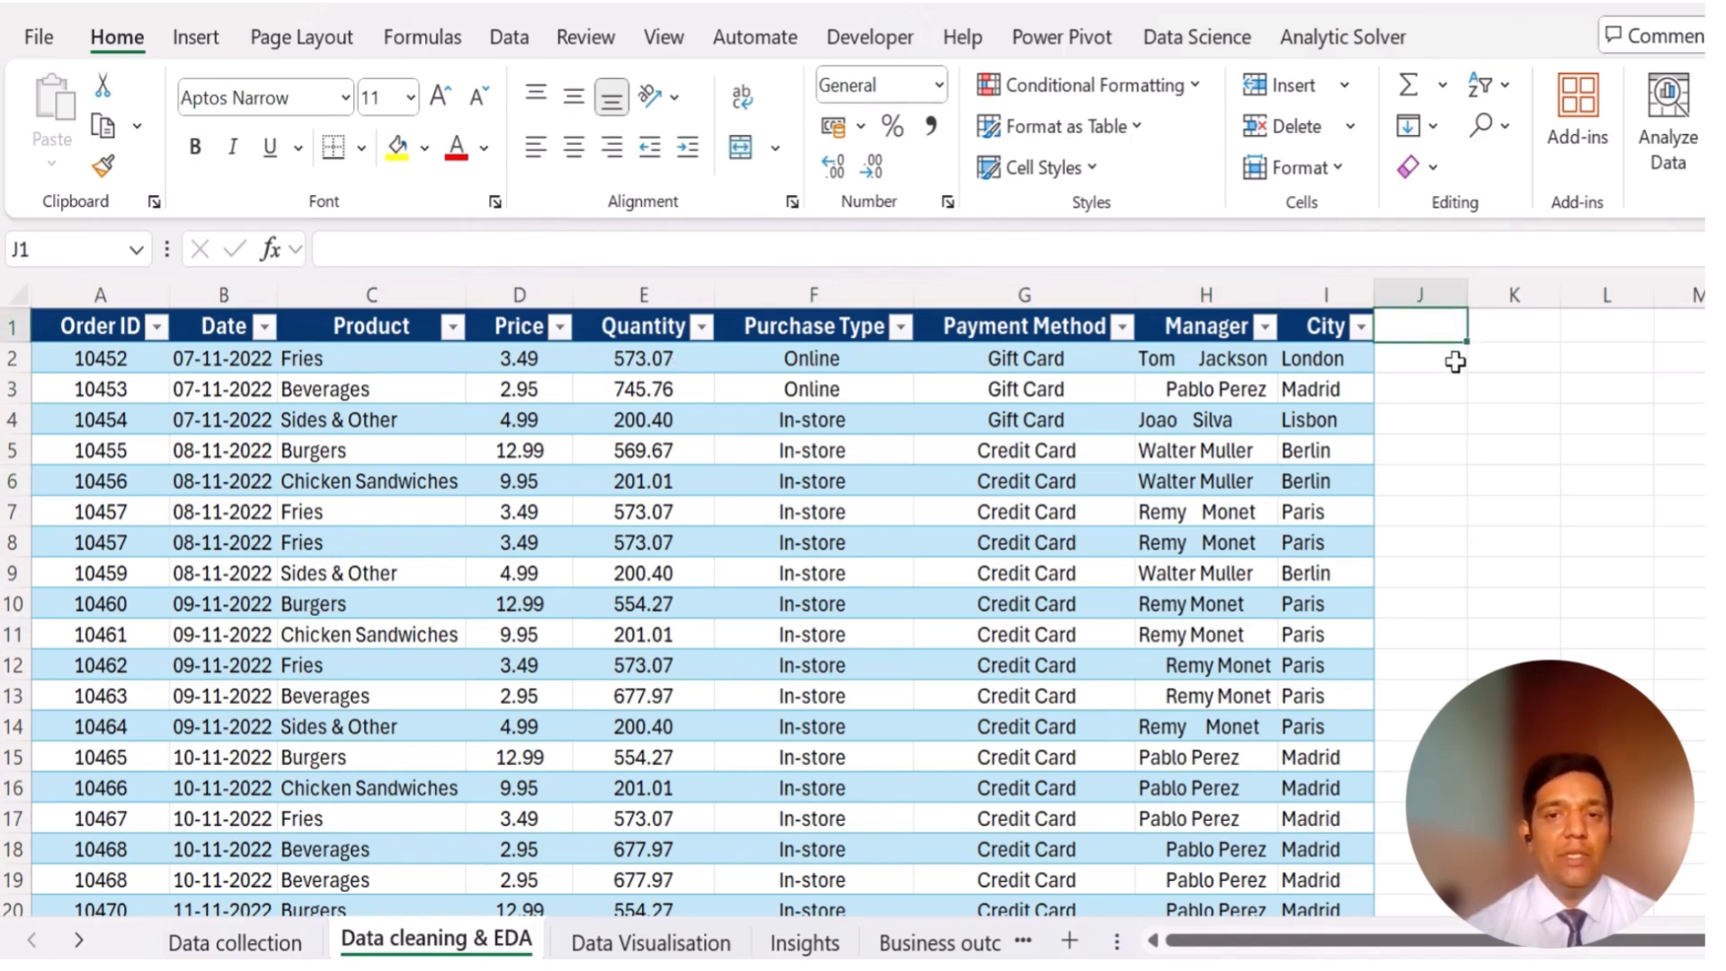
pyautogui.click(1455, 361)
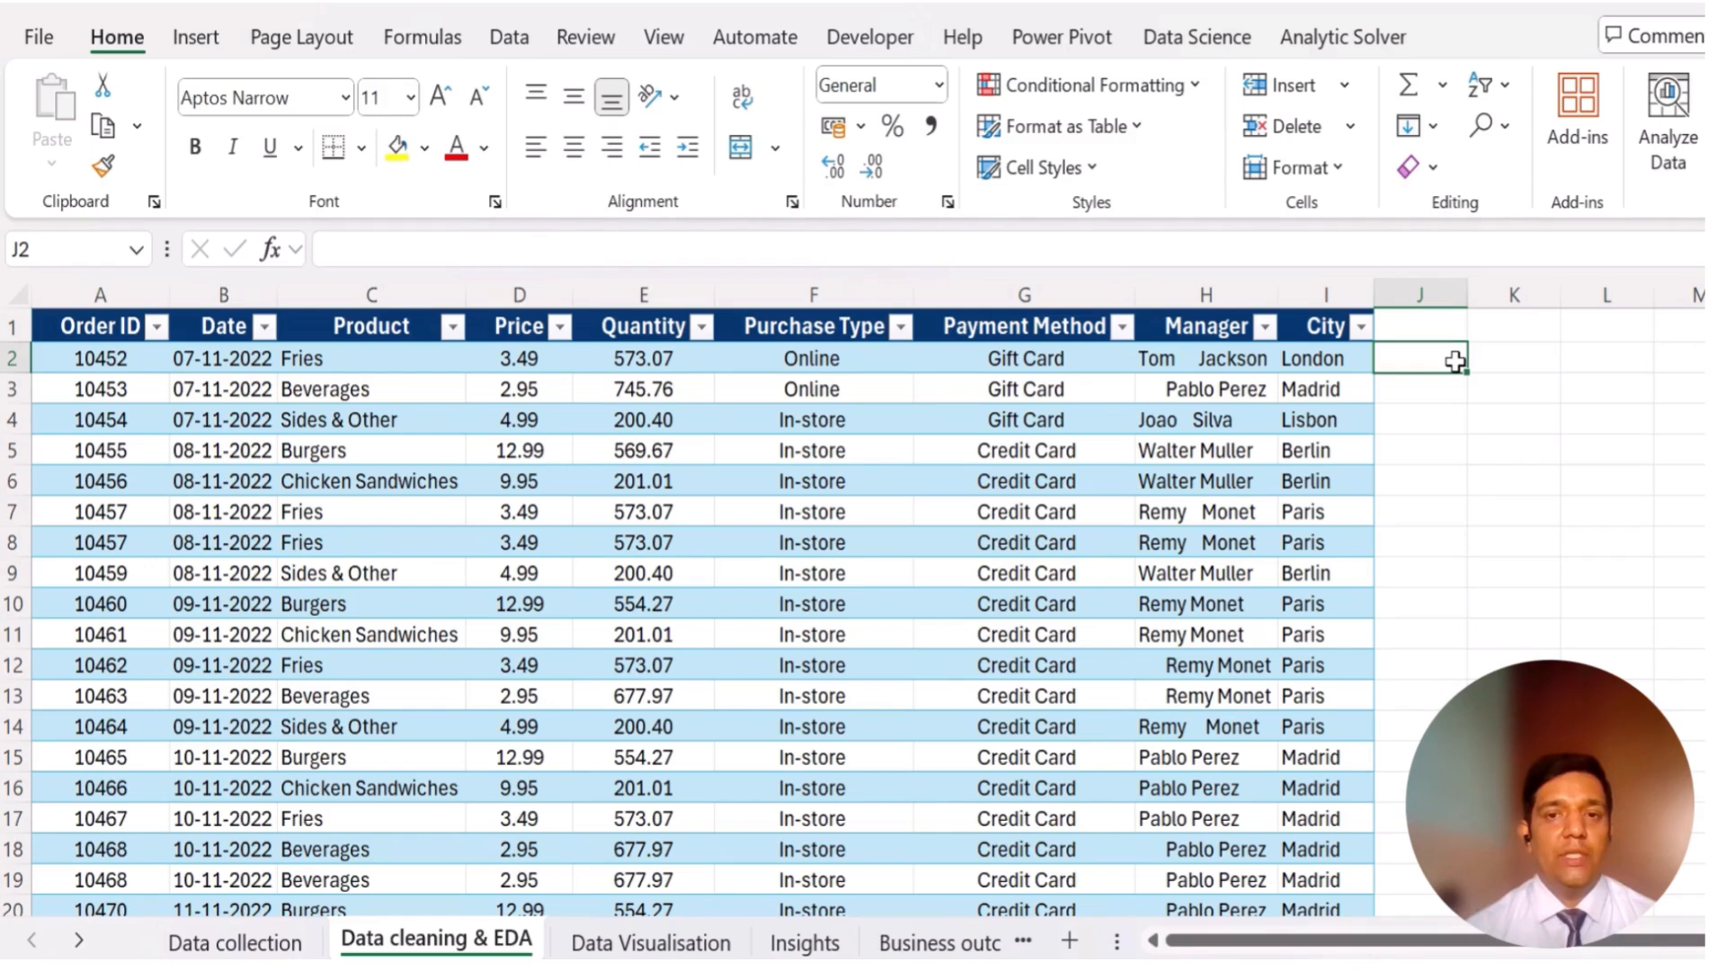
pyautogui.write('=R')
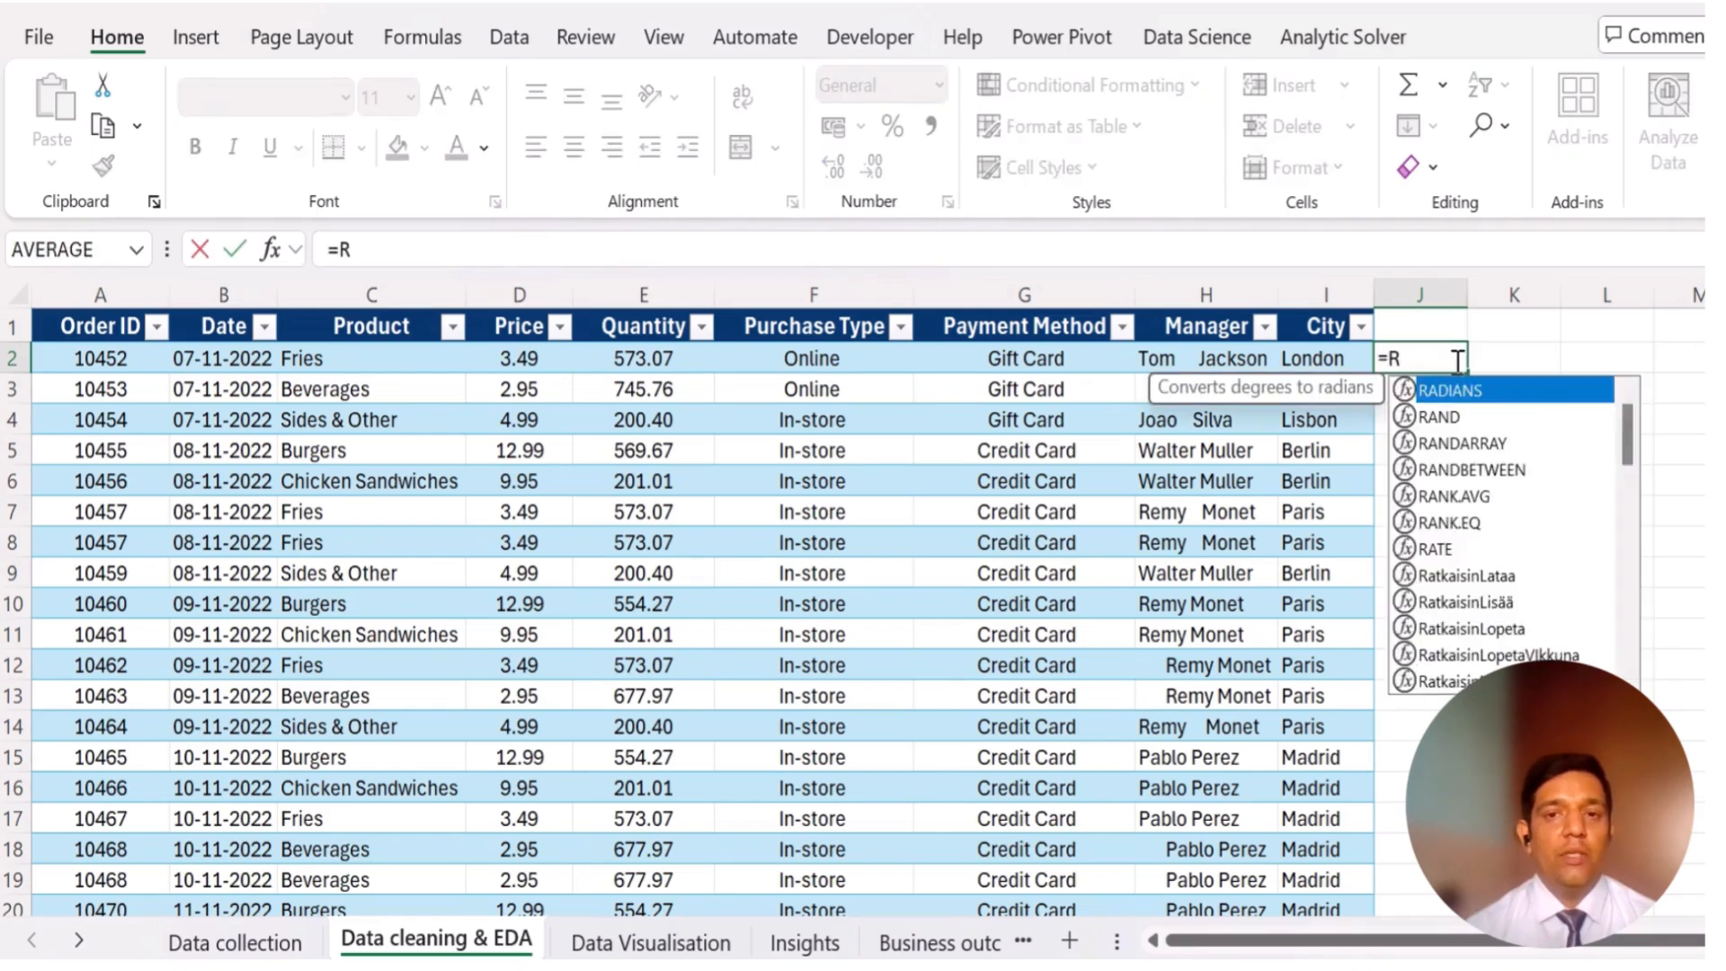
pyautogui.write('ound(')
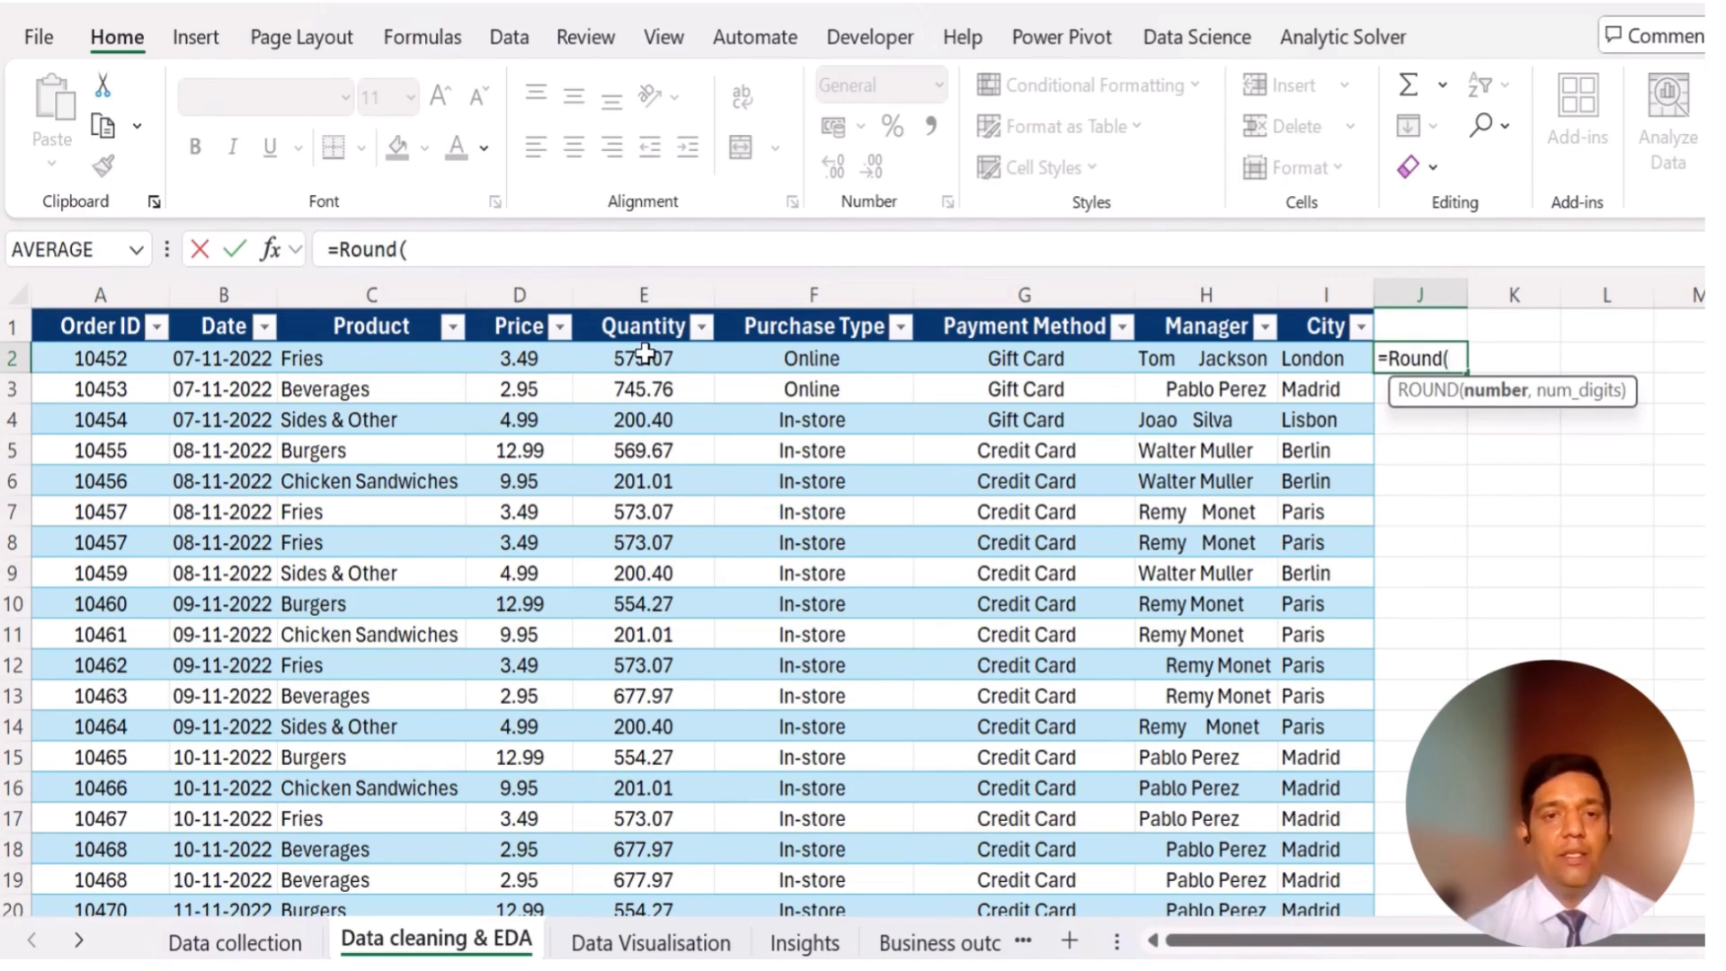
pyautogui.click(645, 351)
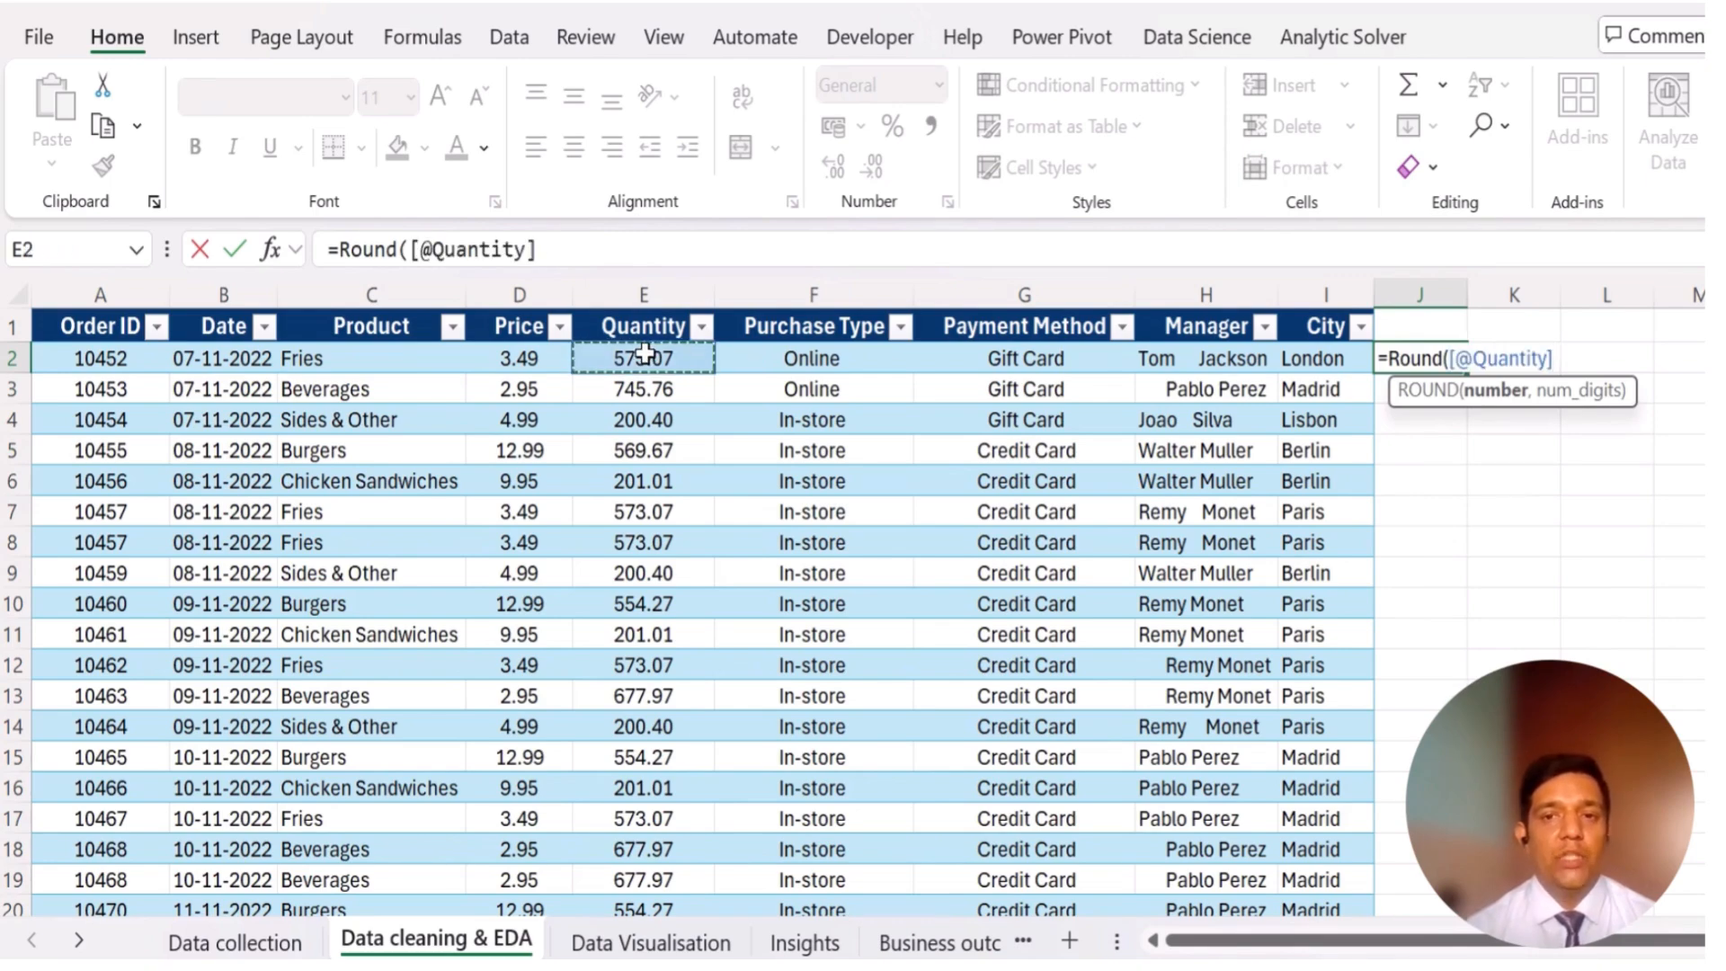
pyautogui.write(',0)')
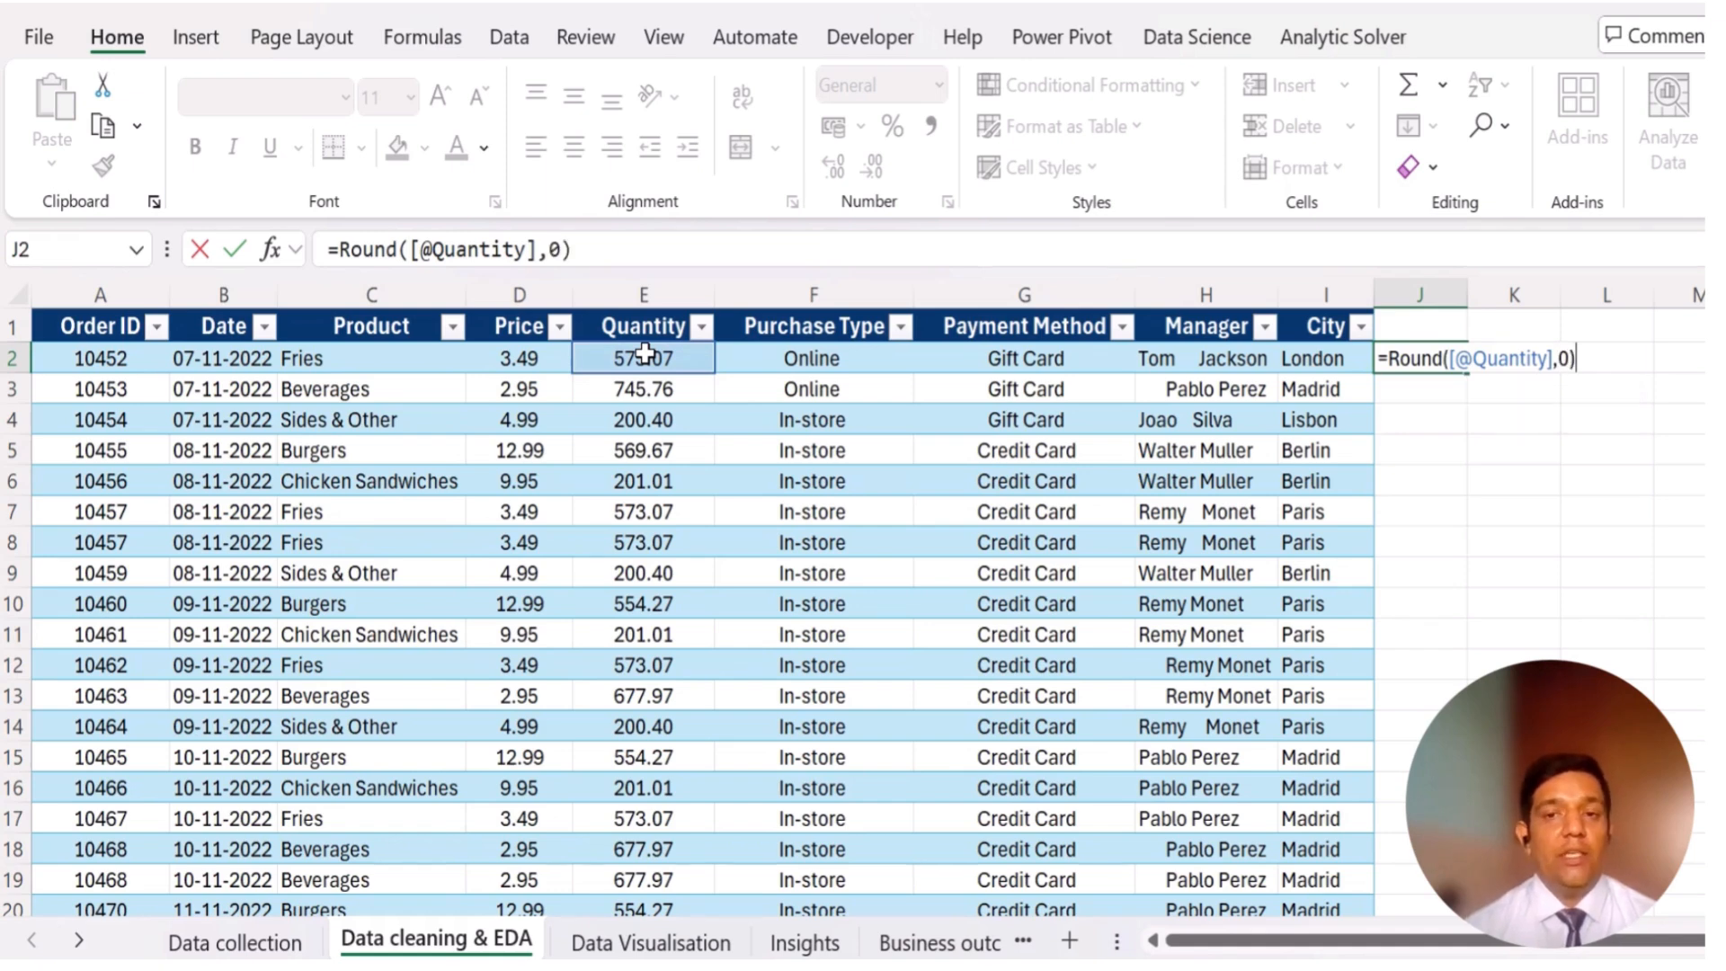
pyautogui.press('Return')
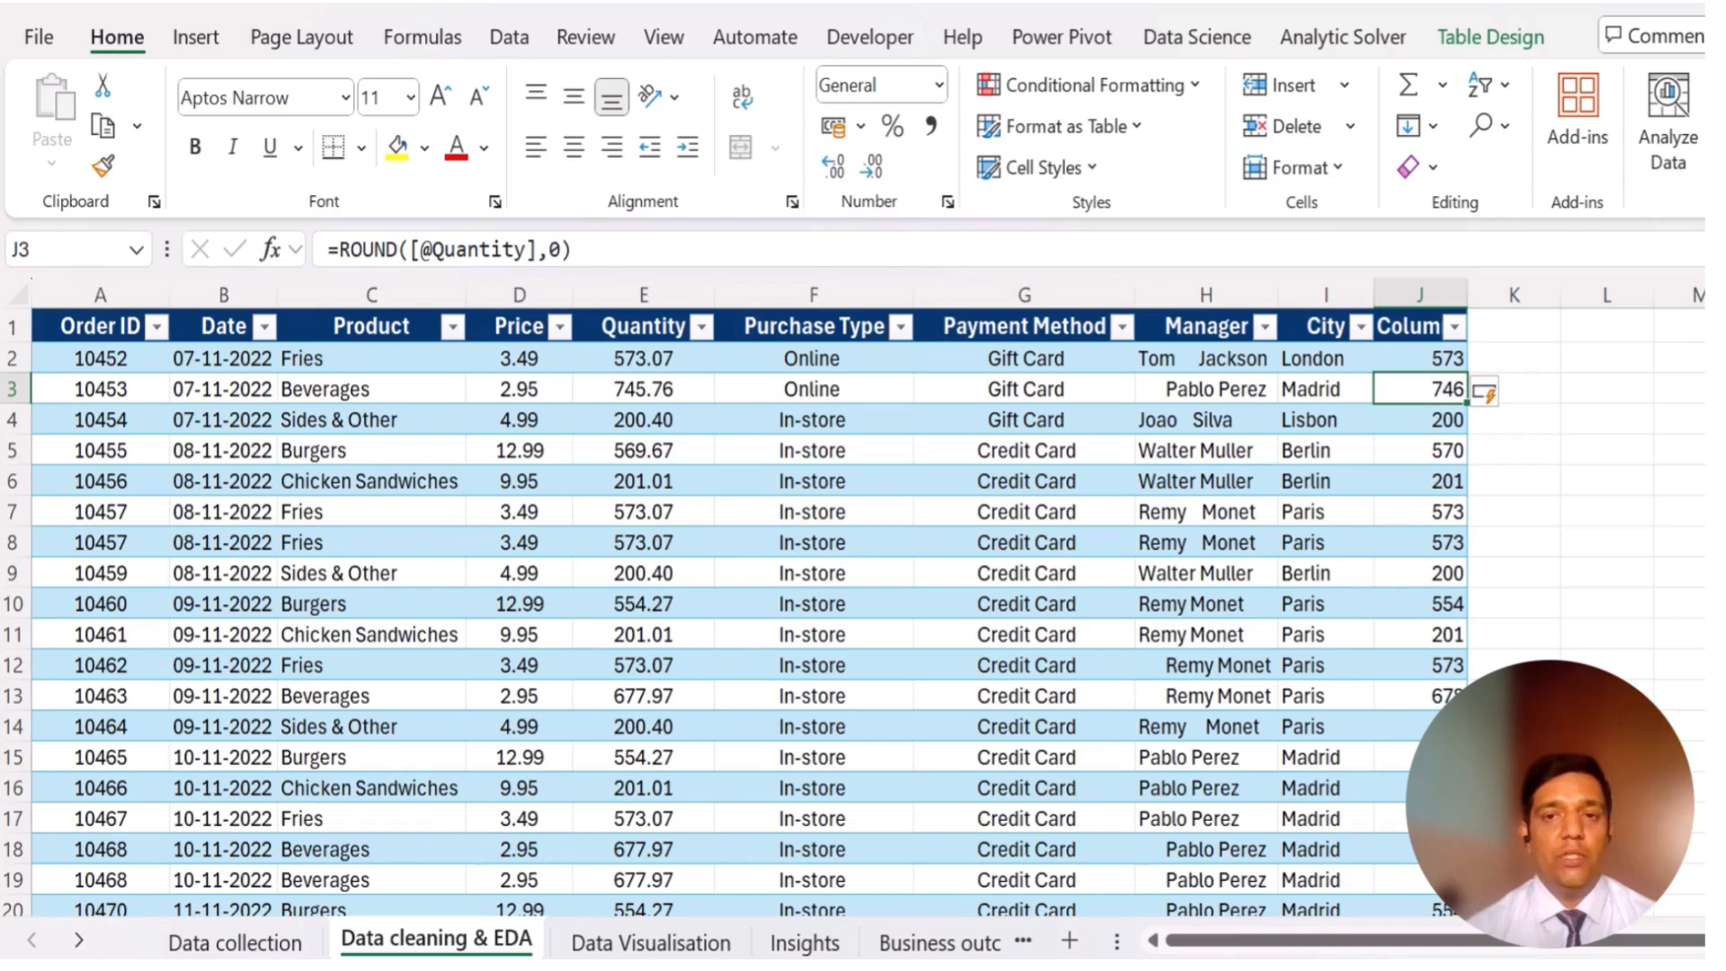
# - Rename the header of the new rounded column in J1 to Quantity
pyautogui.doubleClick(1423, 325)
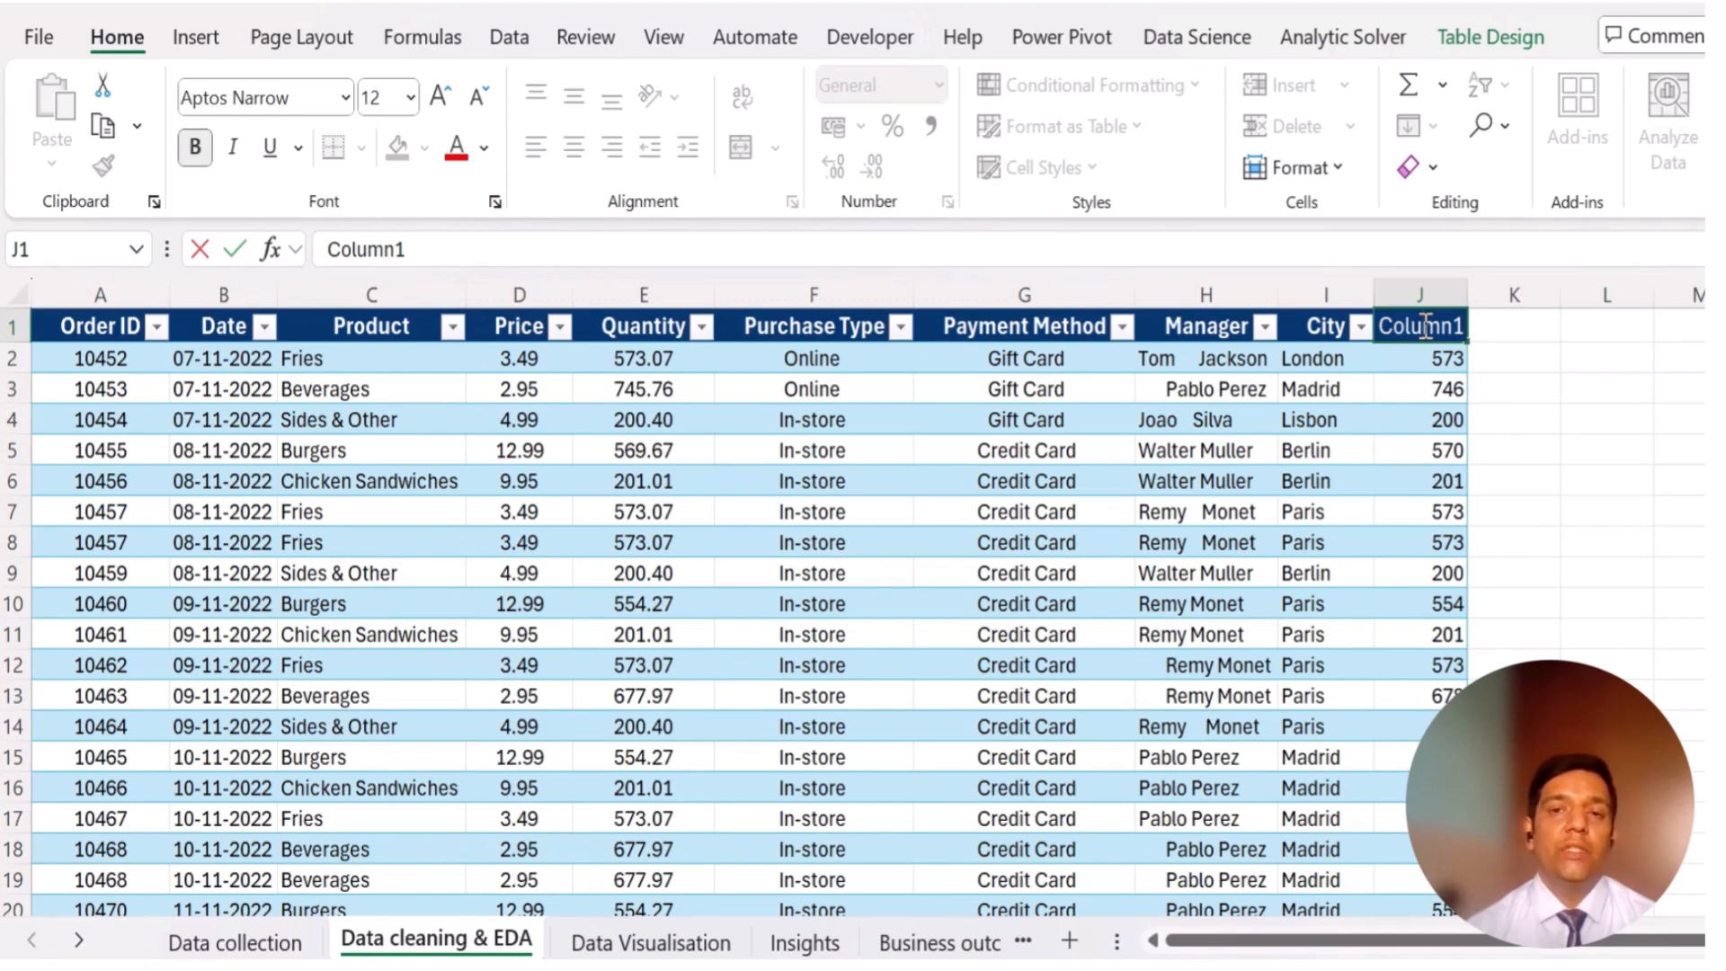
pyautogui.press('BackSpace')
pyautogui.press('BackSpace')
pyautogui.press('BackSpace')
pyautogui.press('BackSpace')
pyautogui.press('BackSpace')
pyautogui.press('Delete')
pyautogui.press('Delete')
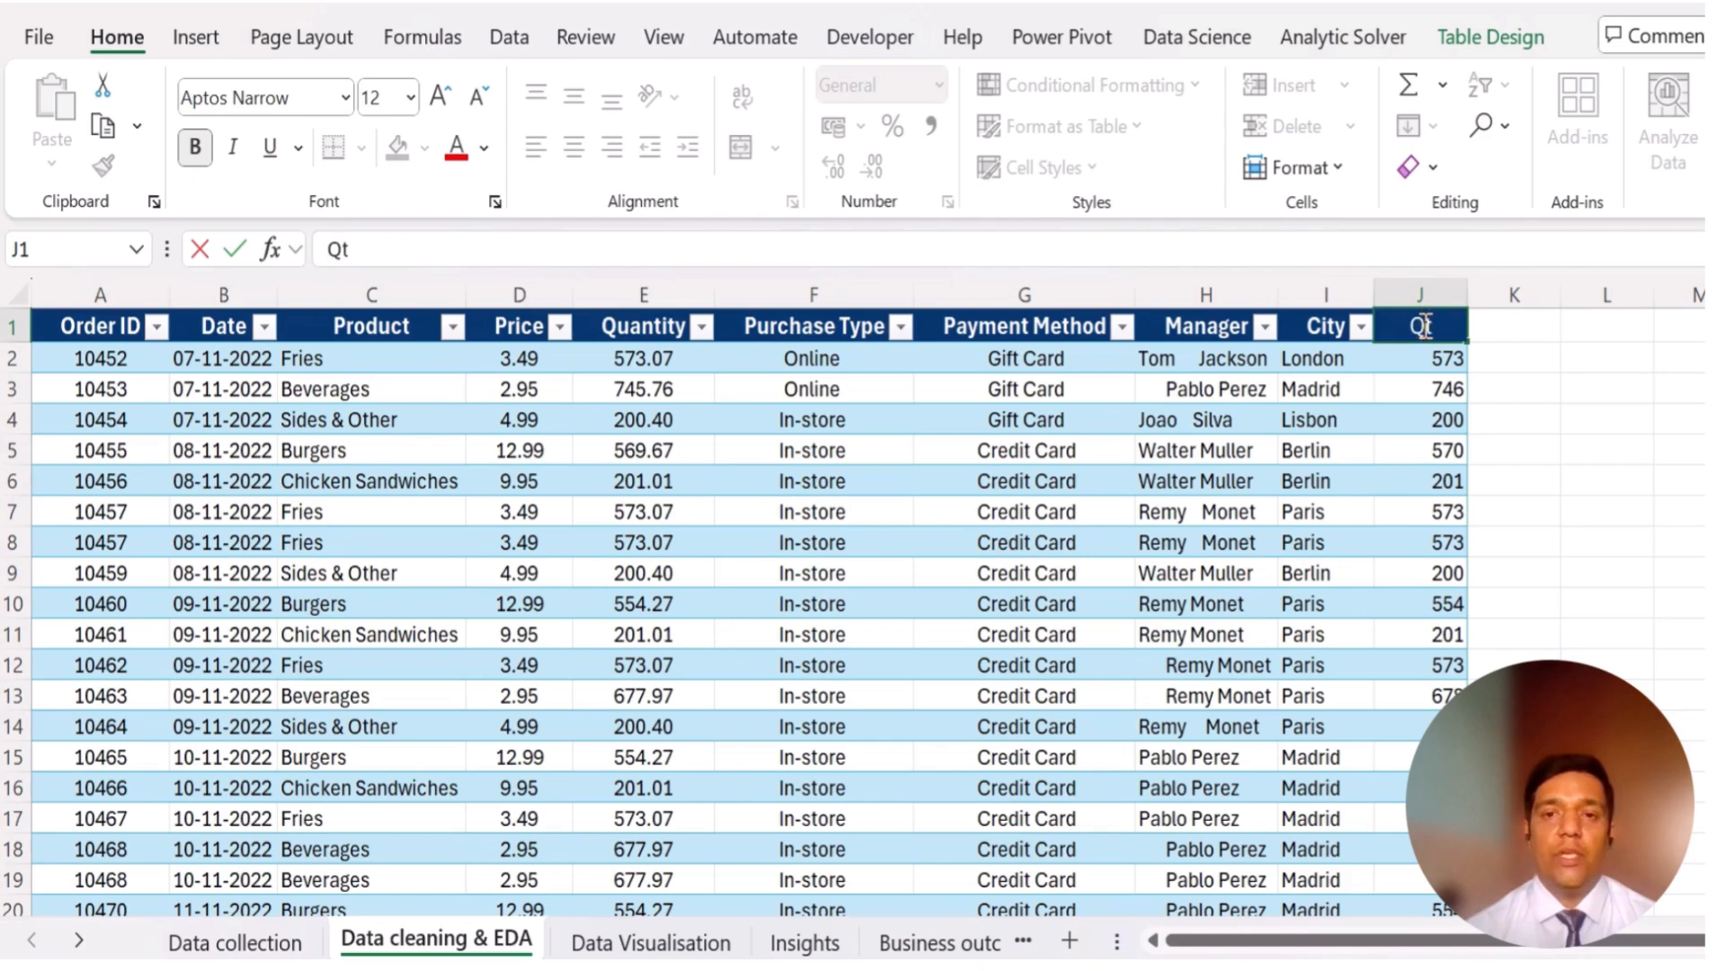
pyautogui.write('Qt')
pyautogui.press('BackSpace')
pyautogui.write('uantity')
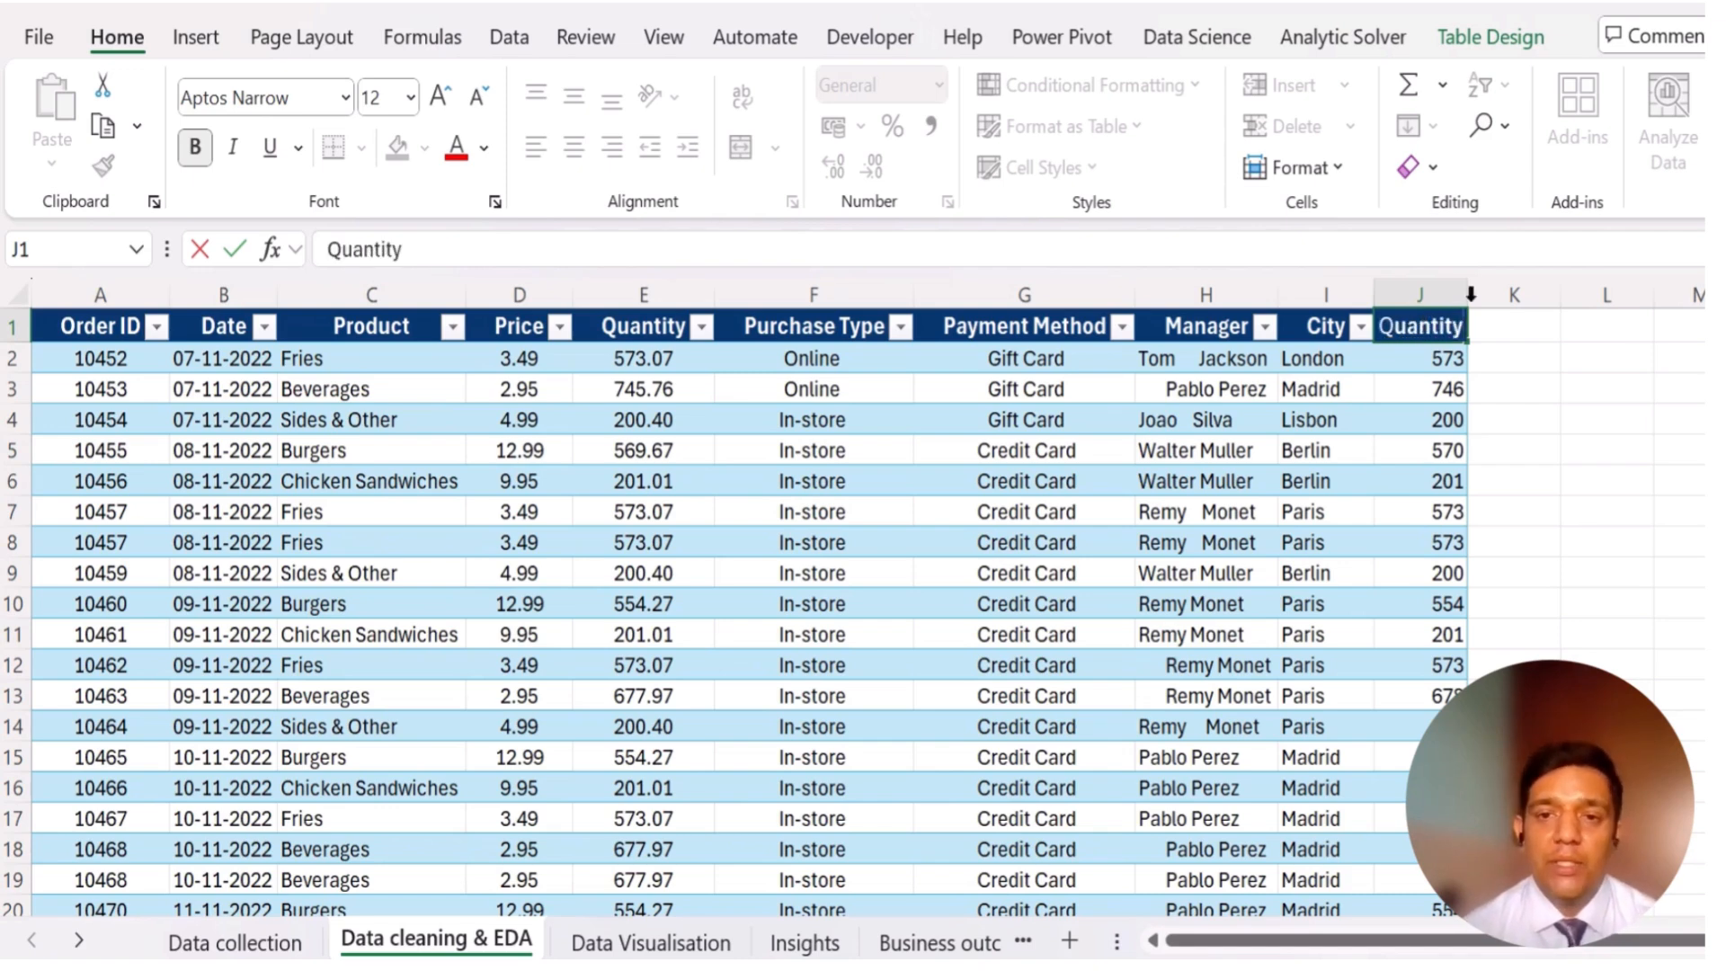
pyautogui.click(1640, 326)
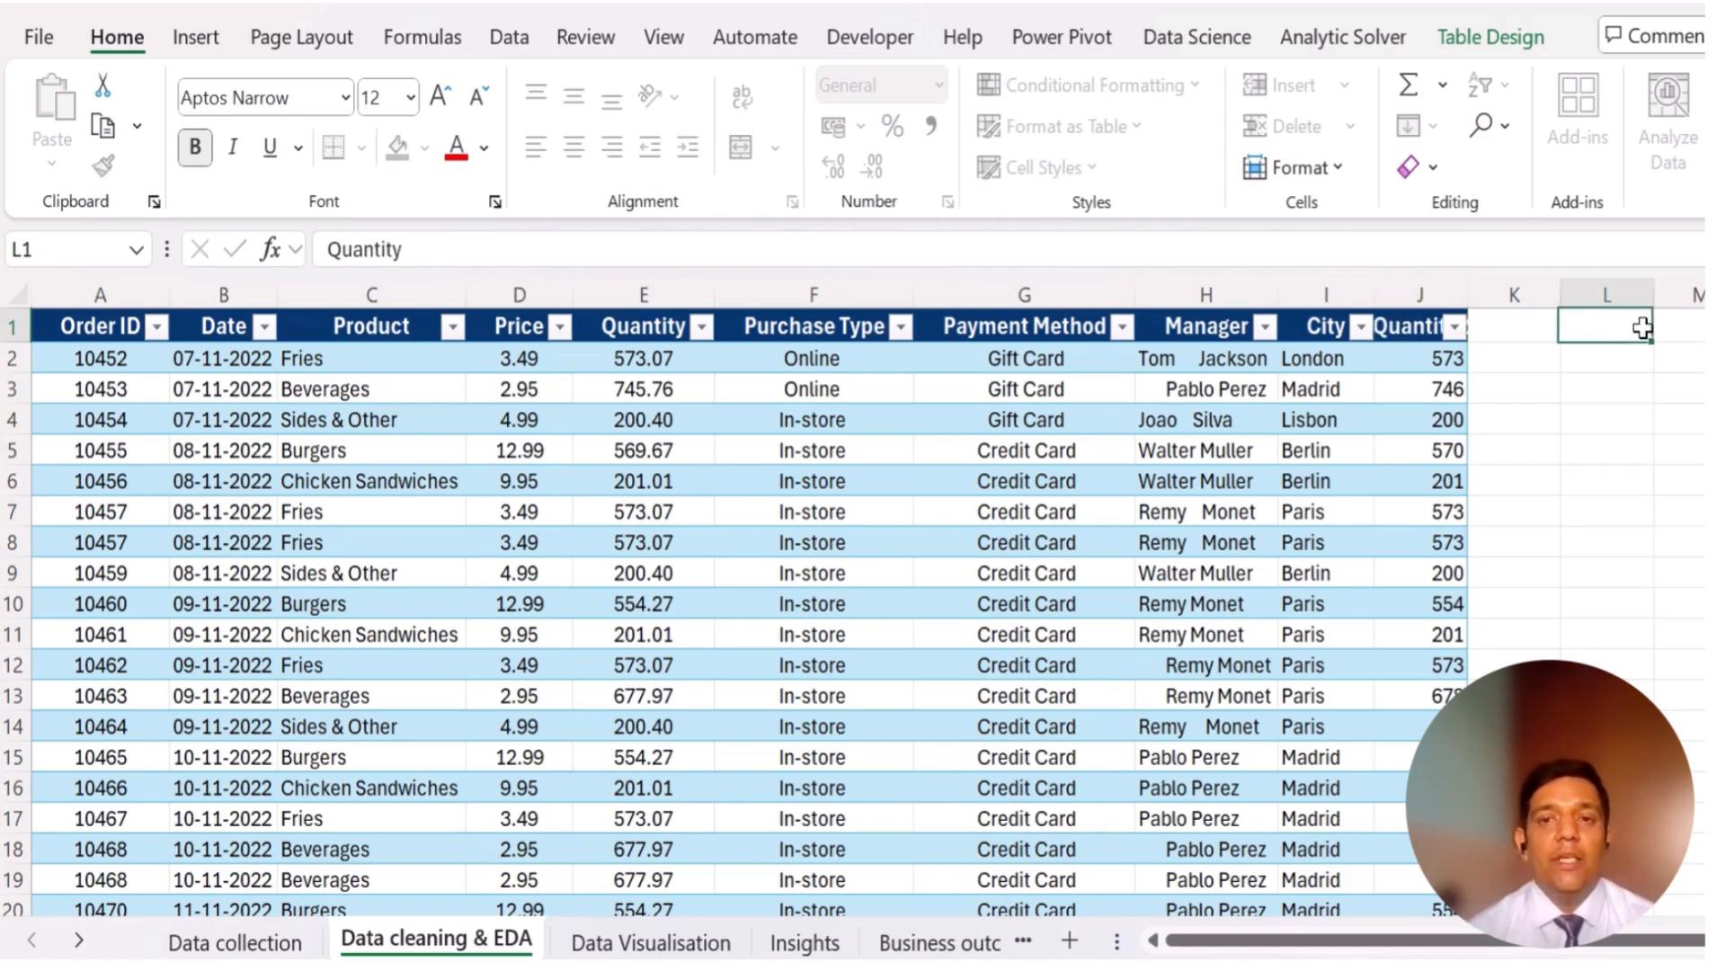
# - Copy the entire rounded column J and try to paste it back over itself as values only
pyautogui.click(1418, 290)
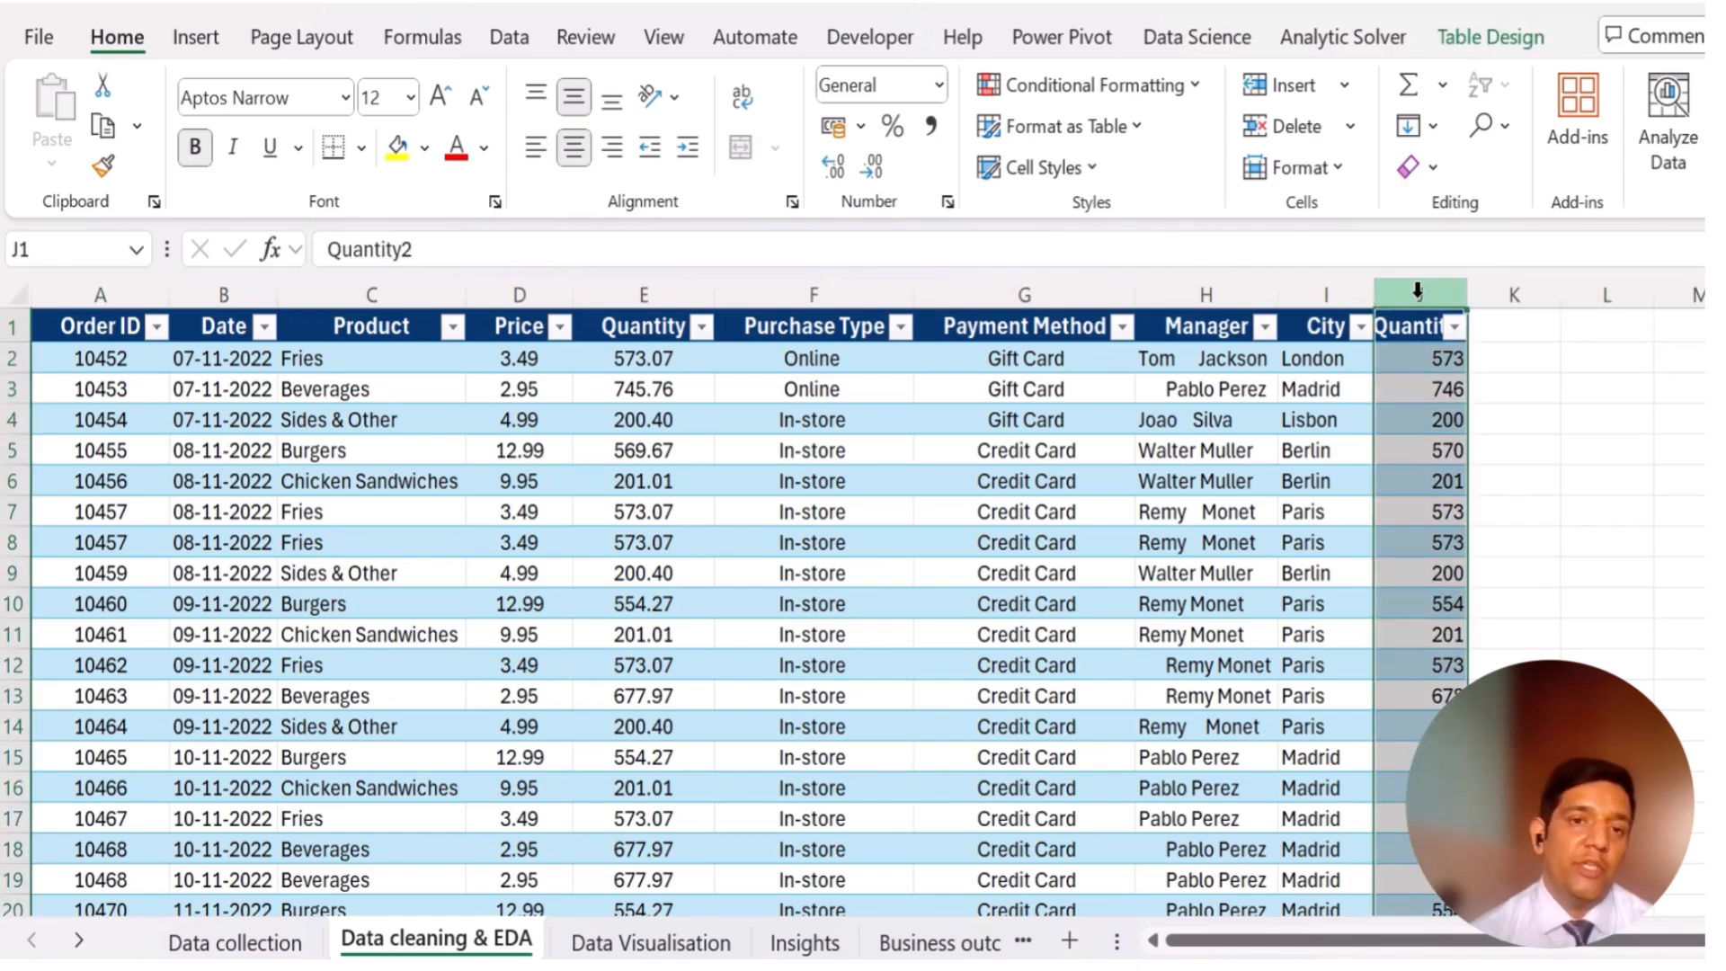
pyautogui.hotkey('ctrl', 'c')
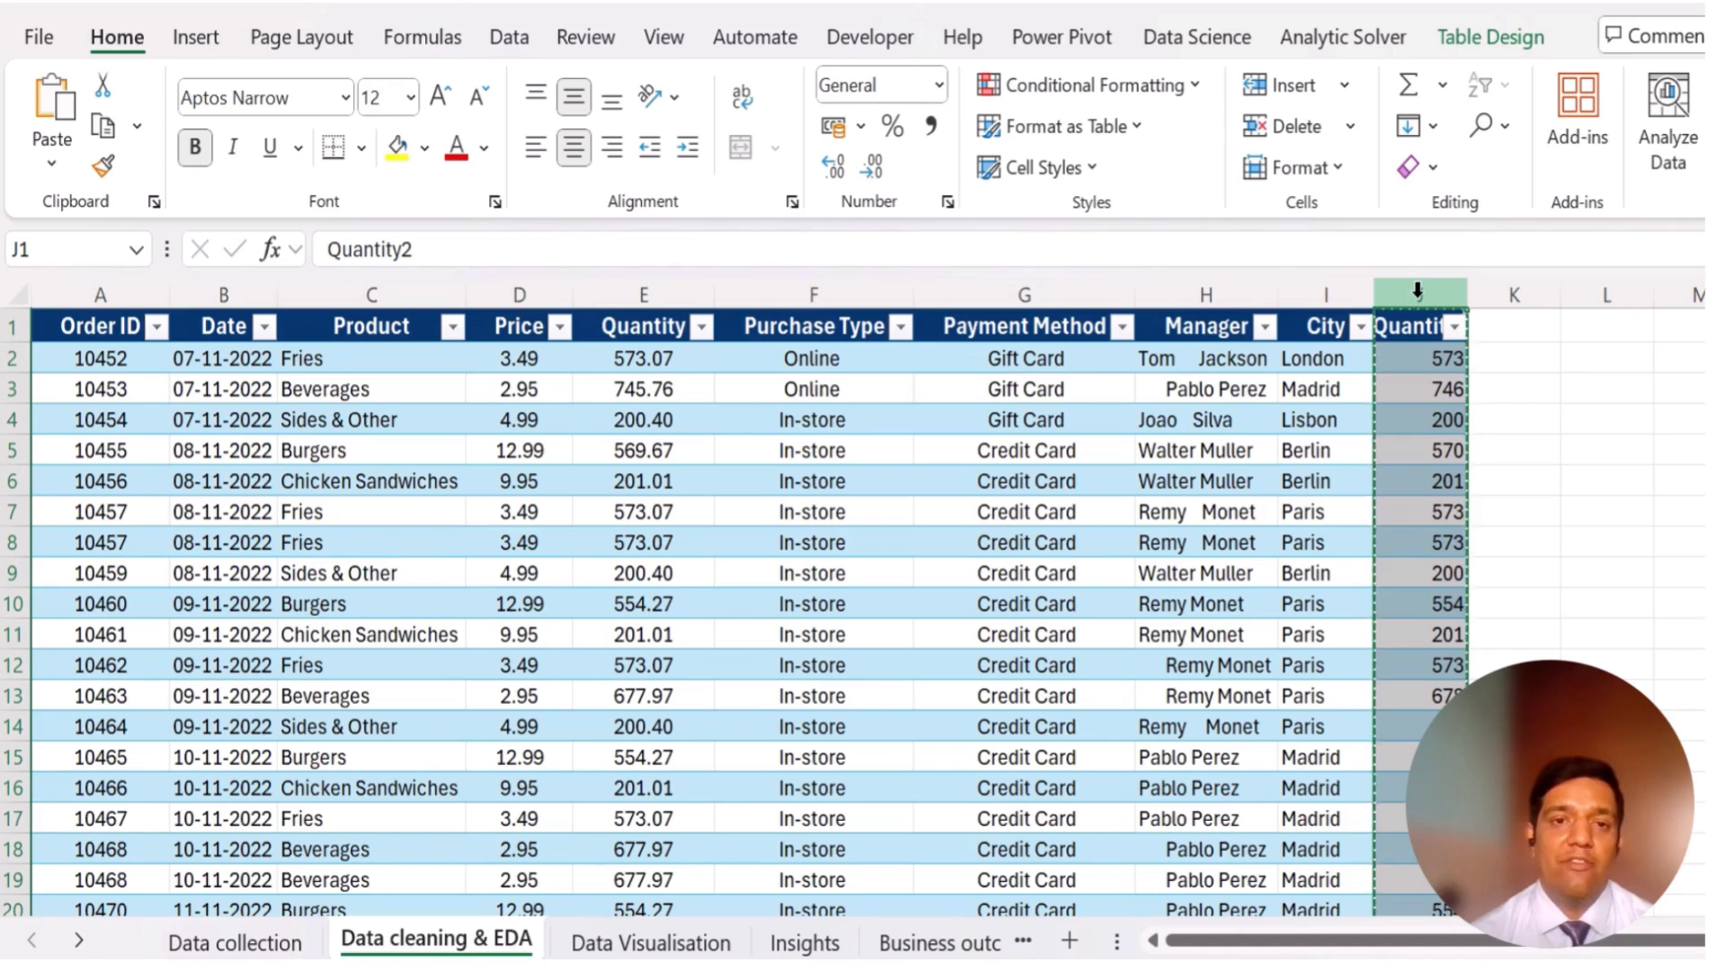
pyautogui.hotkey('ctrl', 'shift', '=')
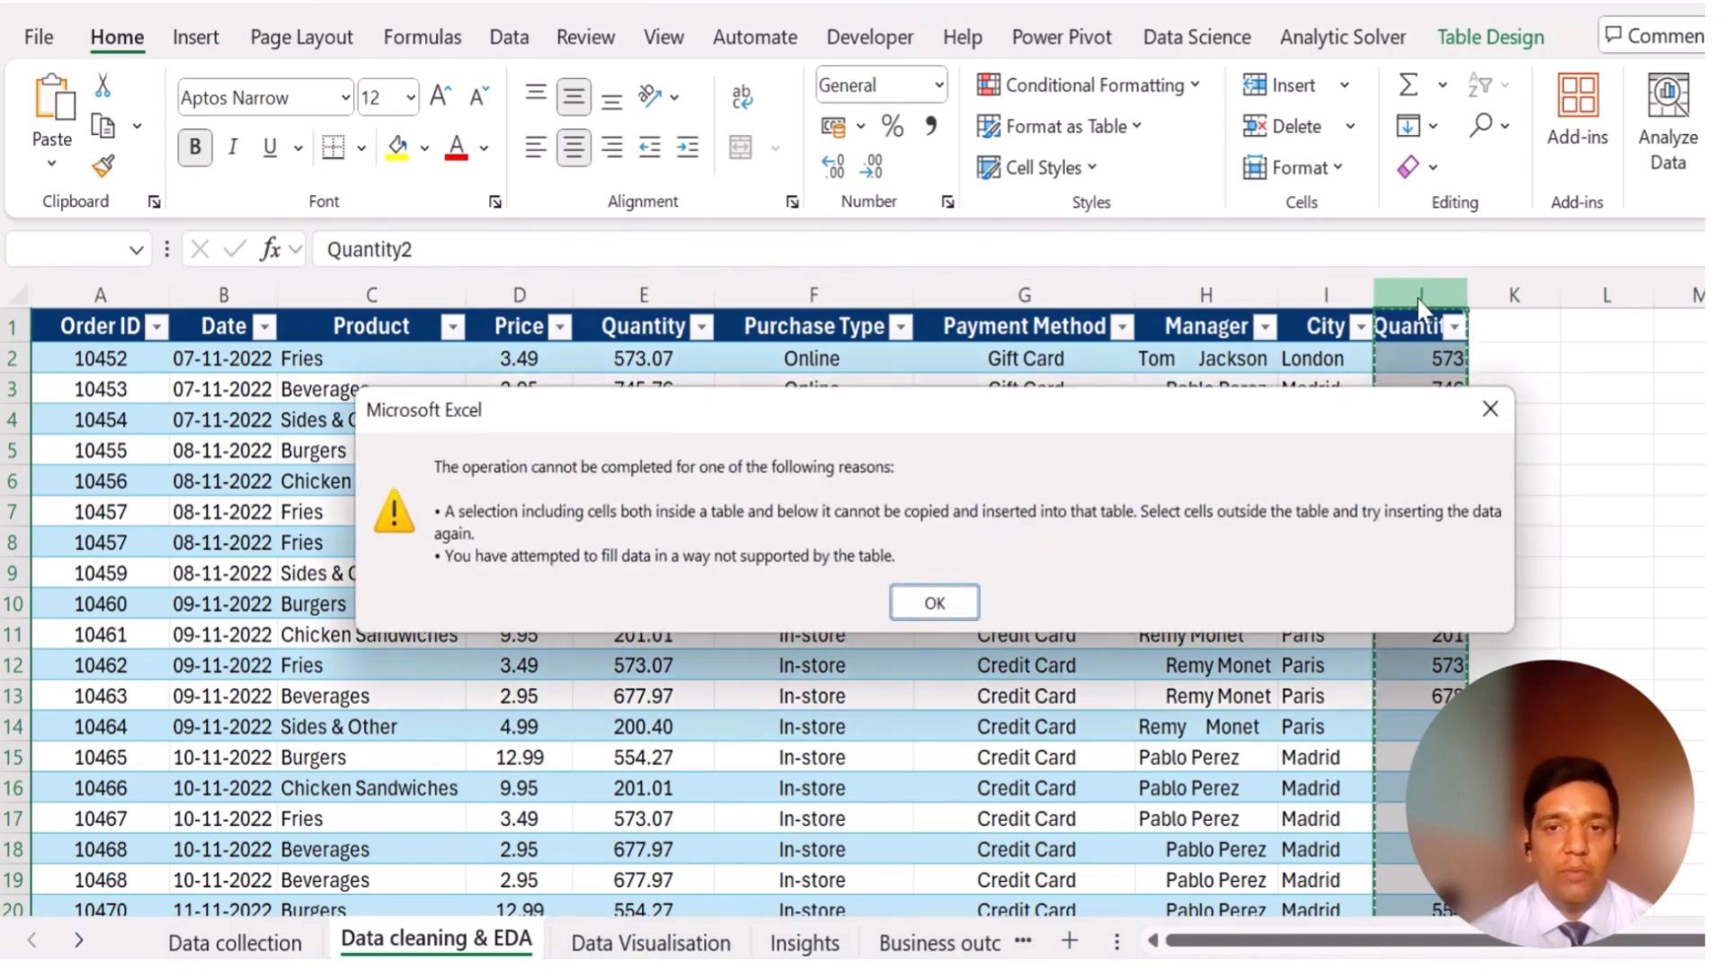
pyautogui.press('Return')
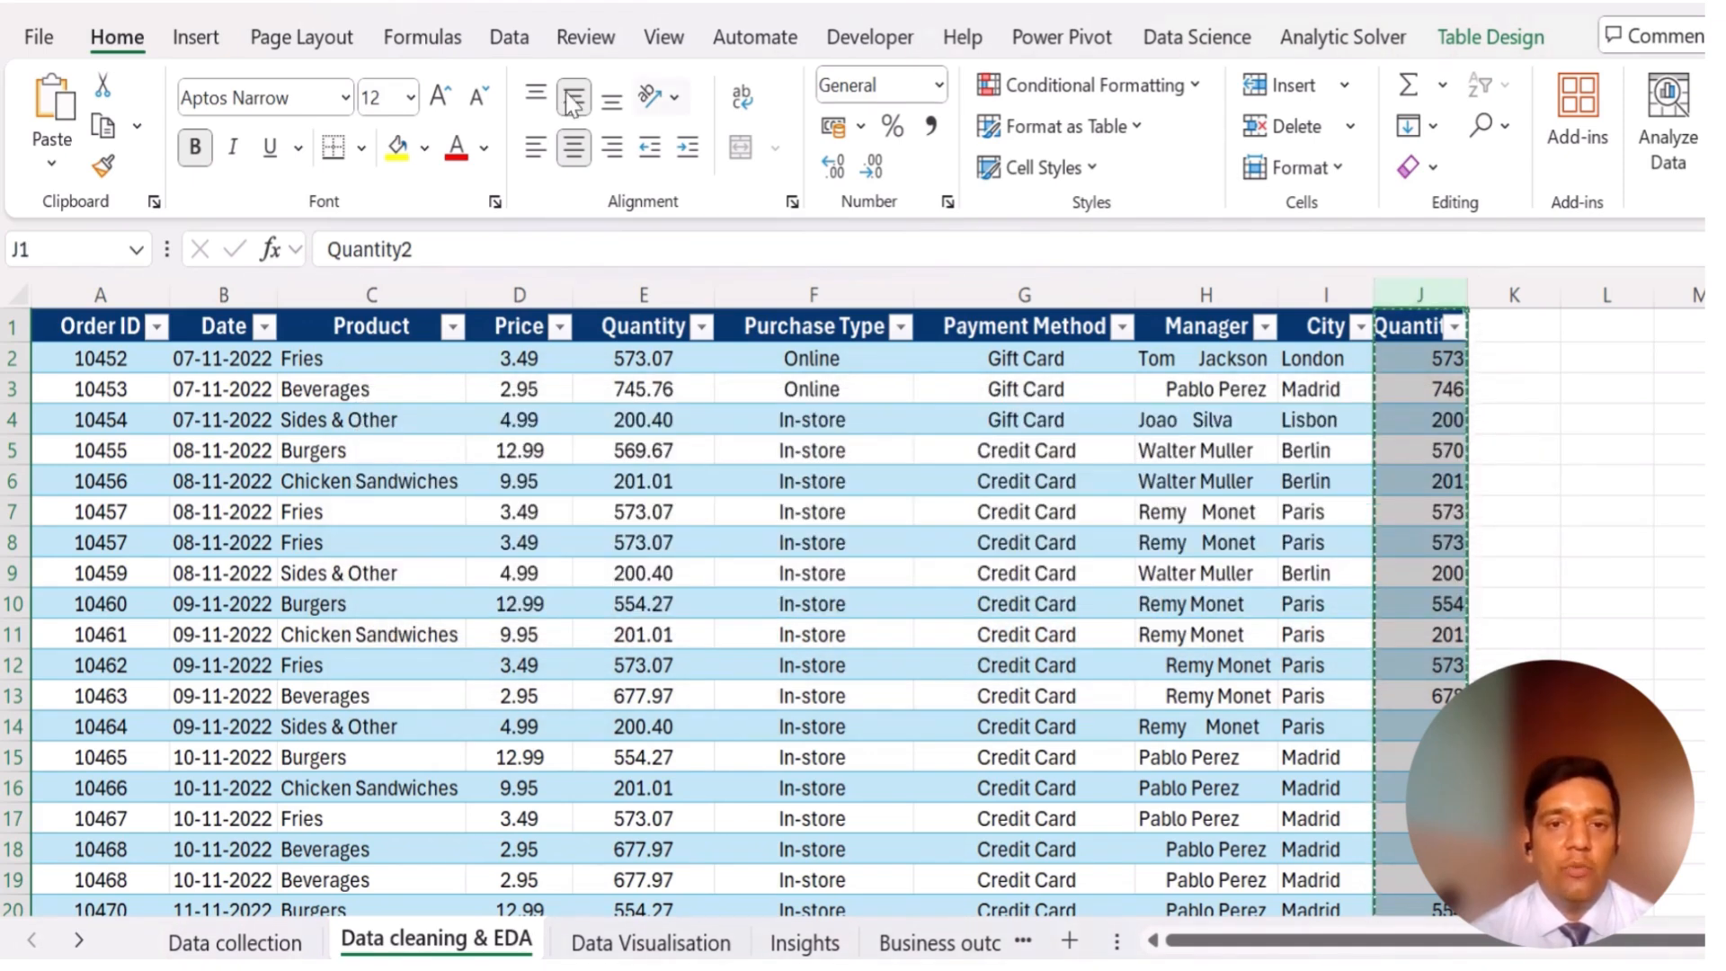
pyautogui.click(52, 158)
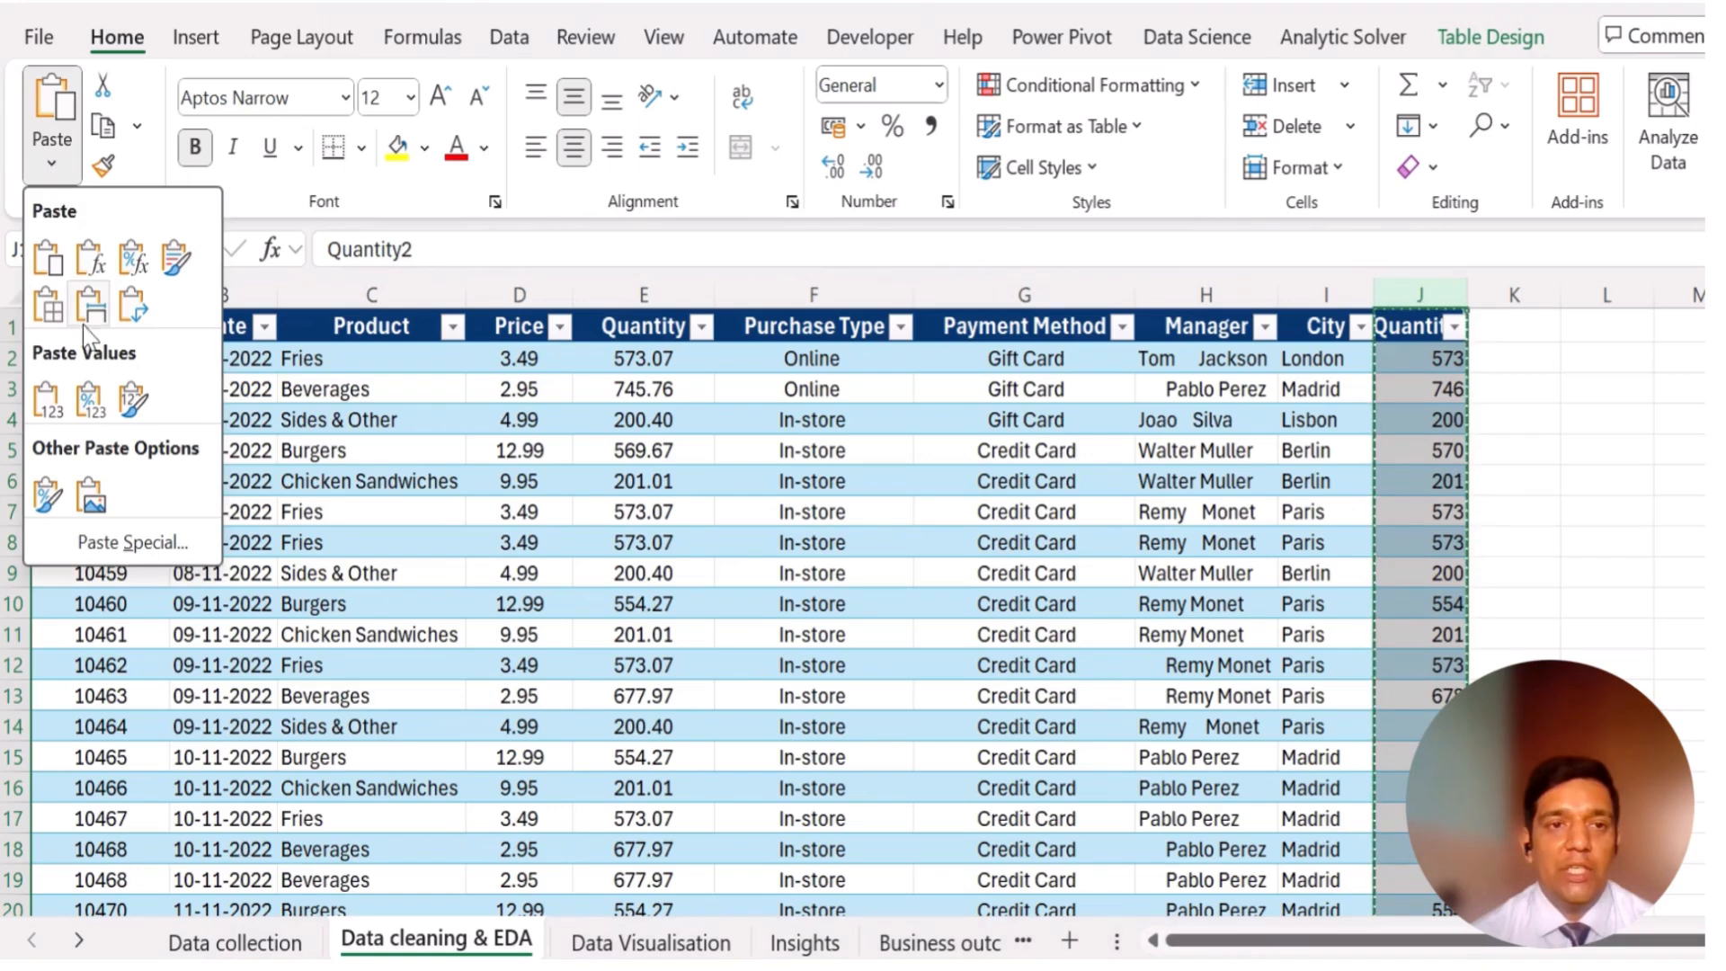
pyautogui.click(134, 544)
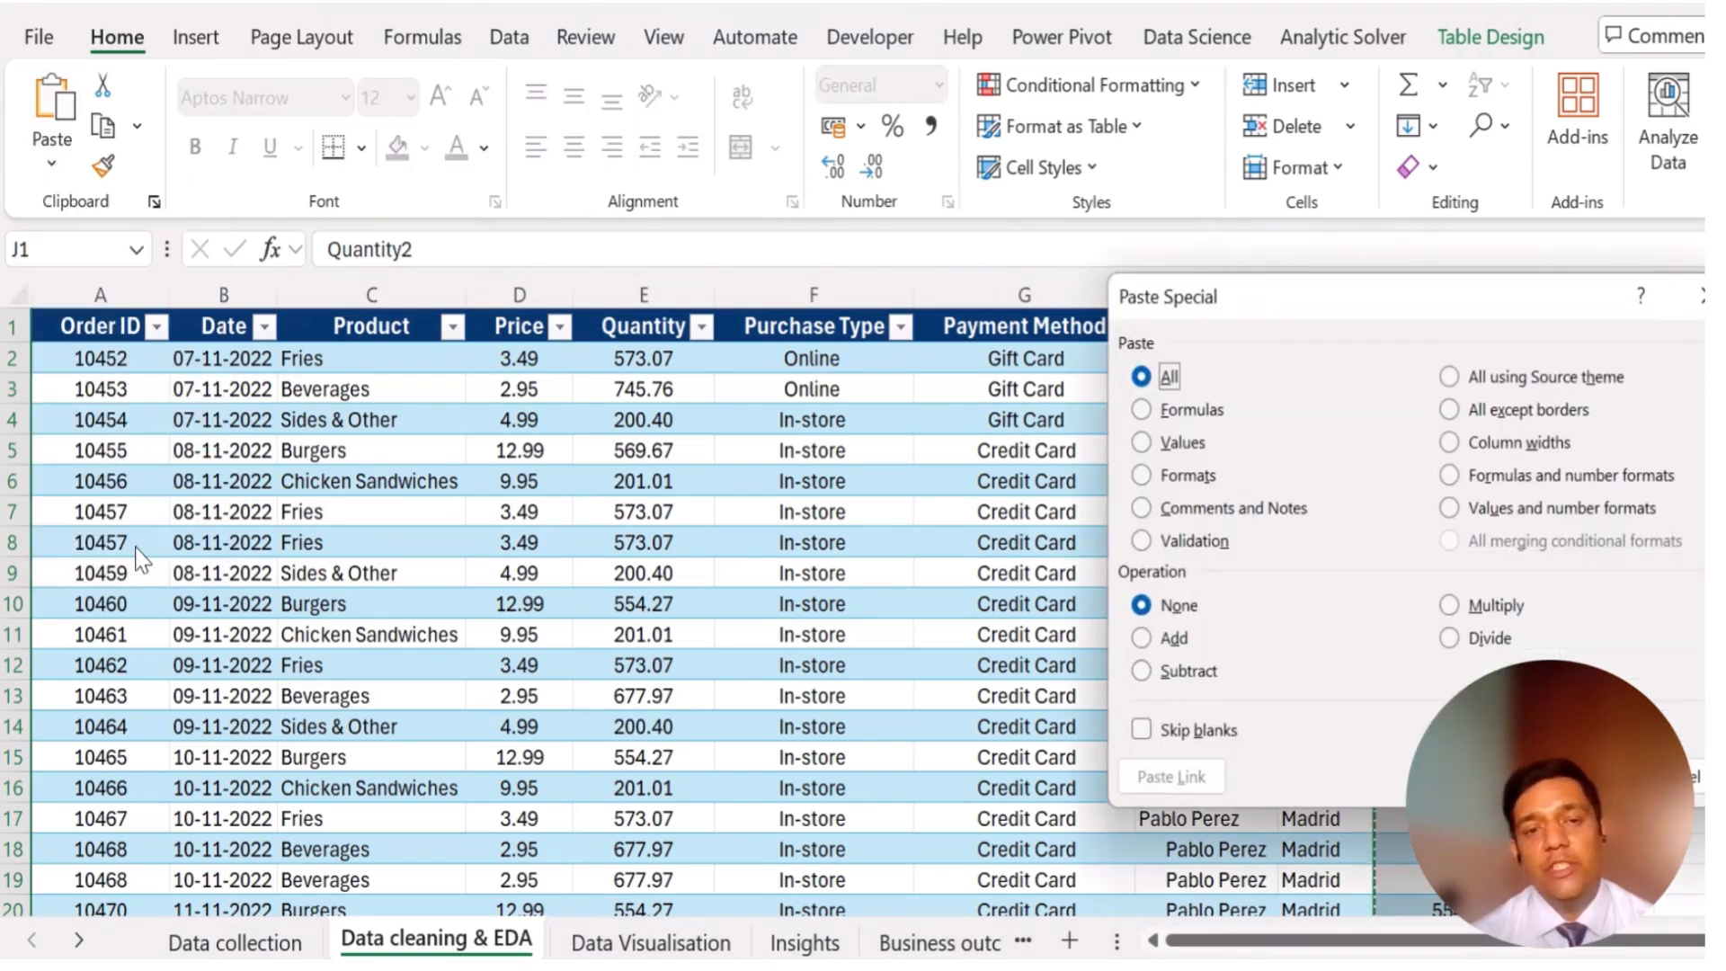
pyautogui.click(1167, 442)
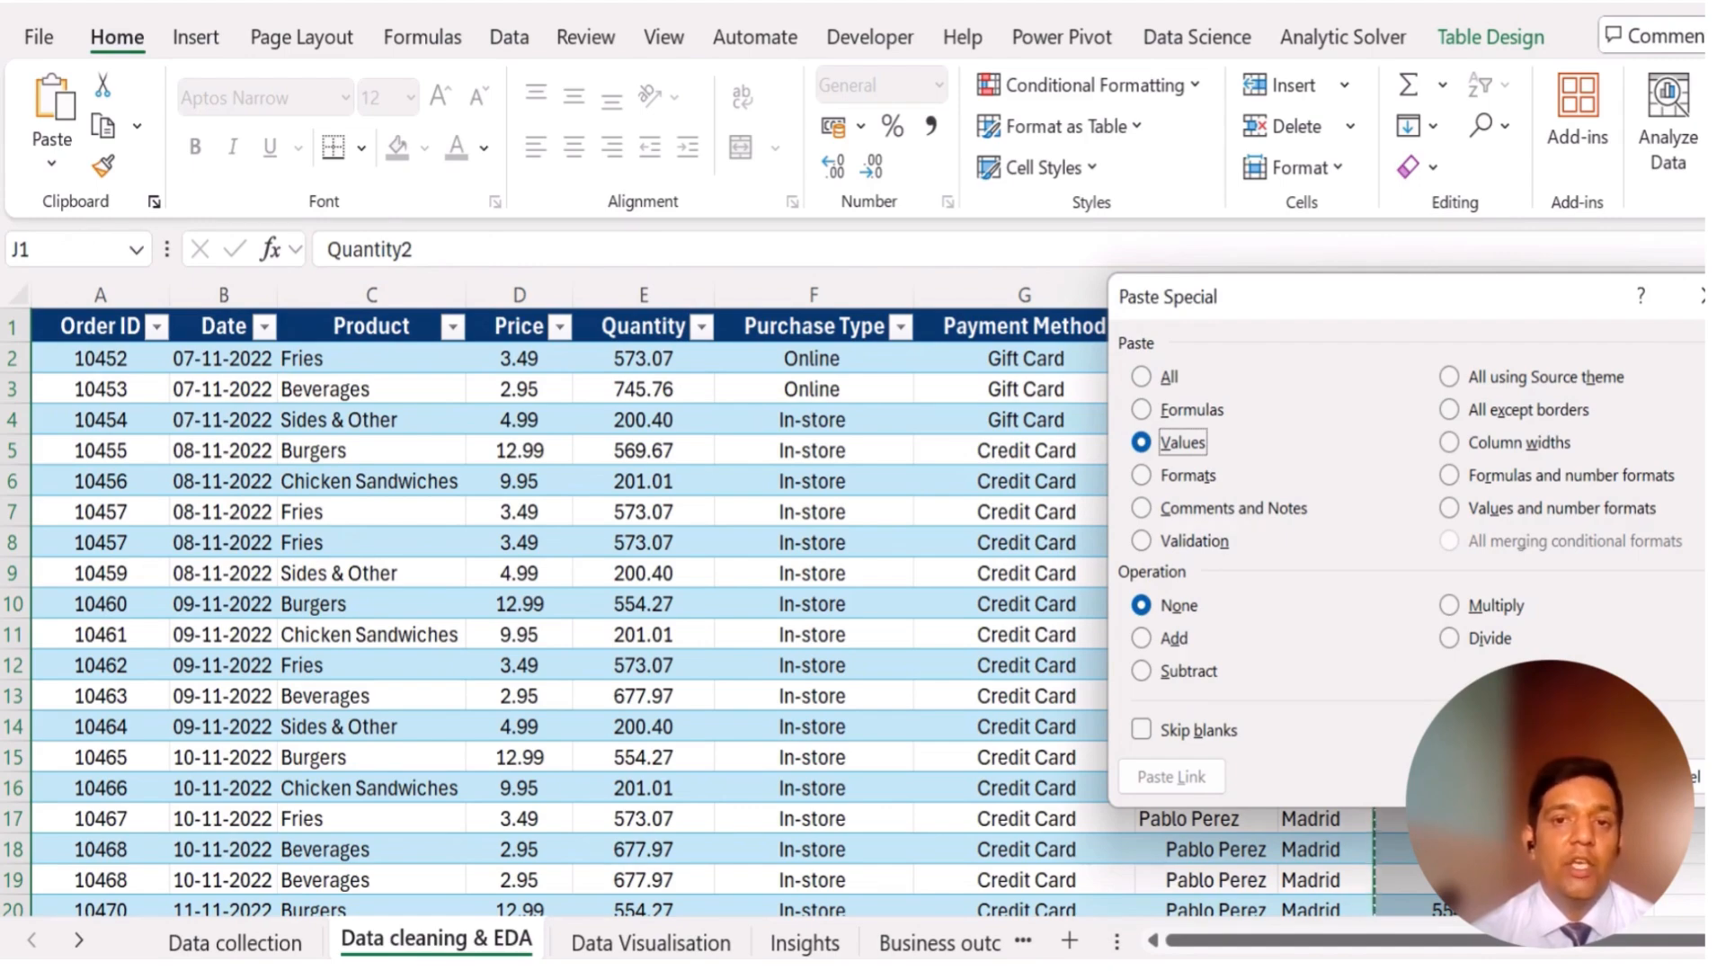
pyautogui.click(1581, 776)
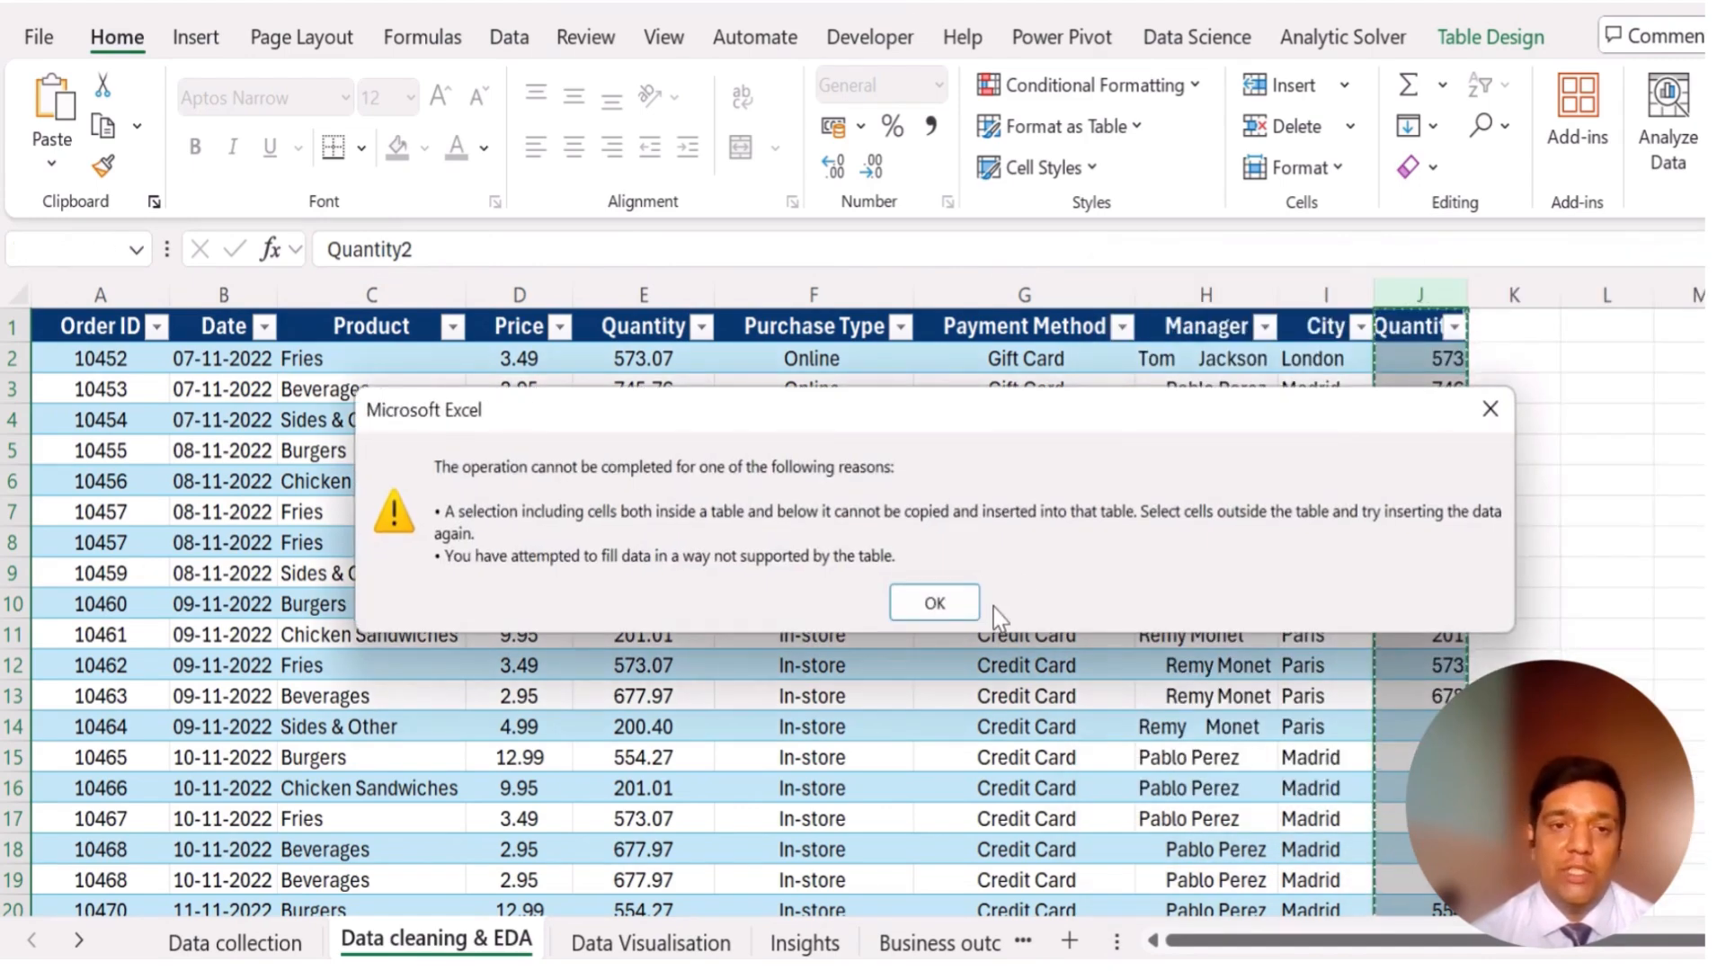
pyautogui.click(936, 602)
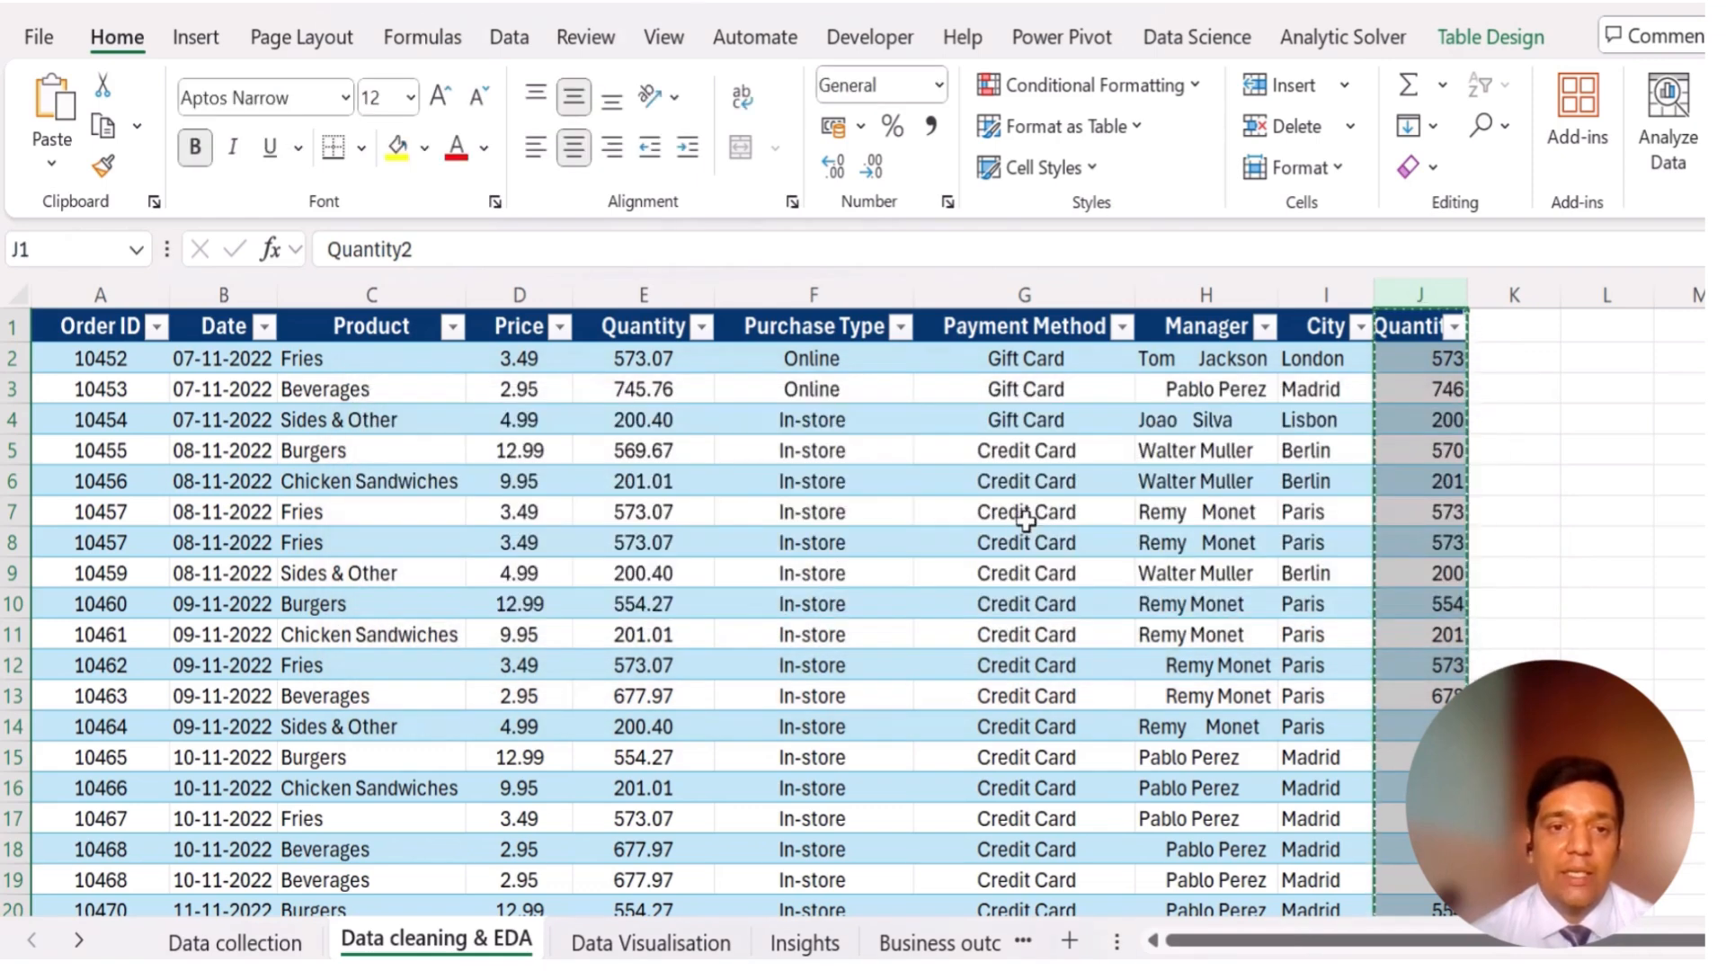
# - Try to paste the copied column as values over only the table cells of column J, from J1 to the last row
pyautogui.click(1416, 357)
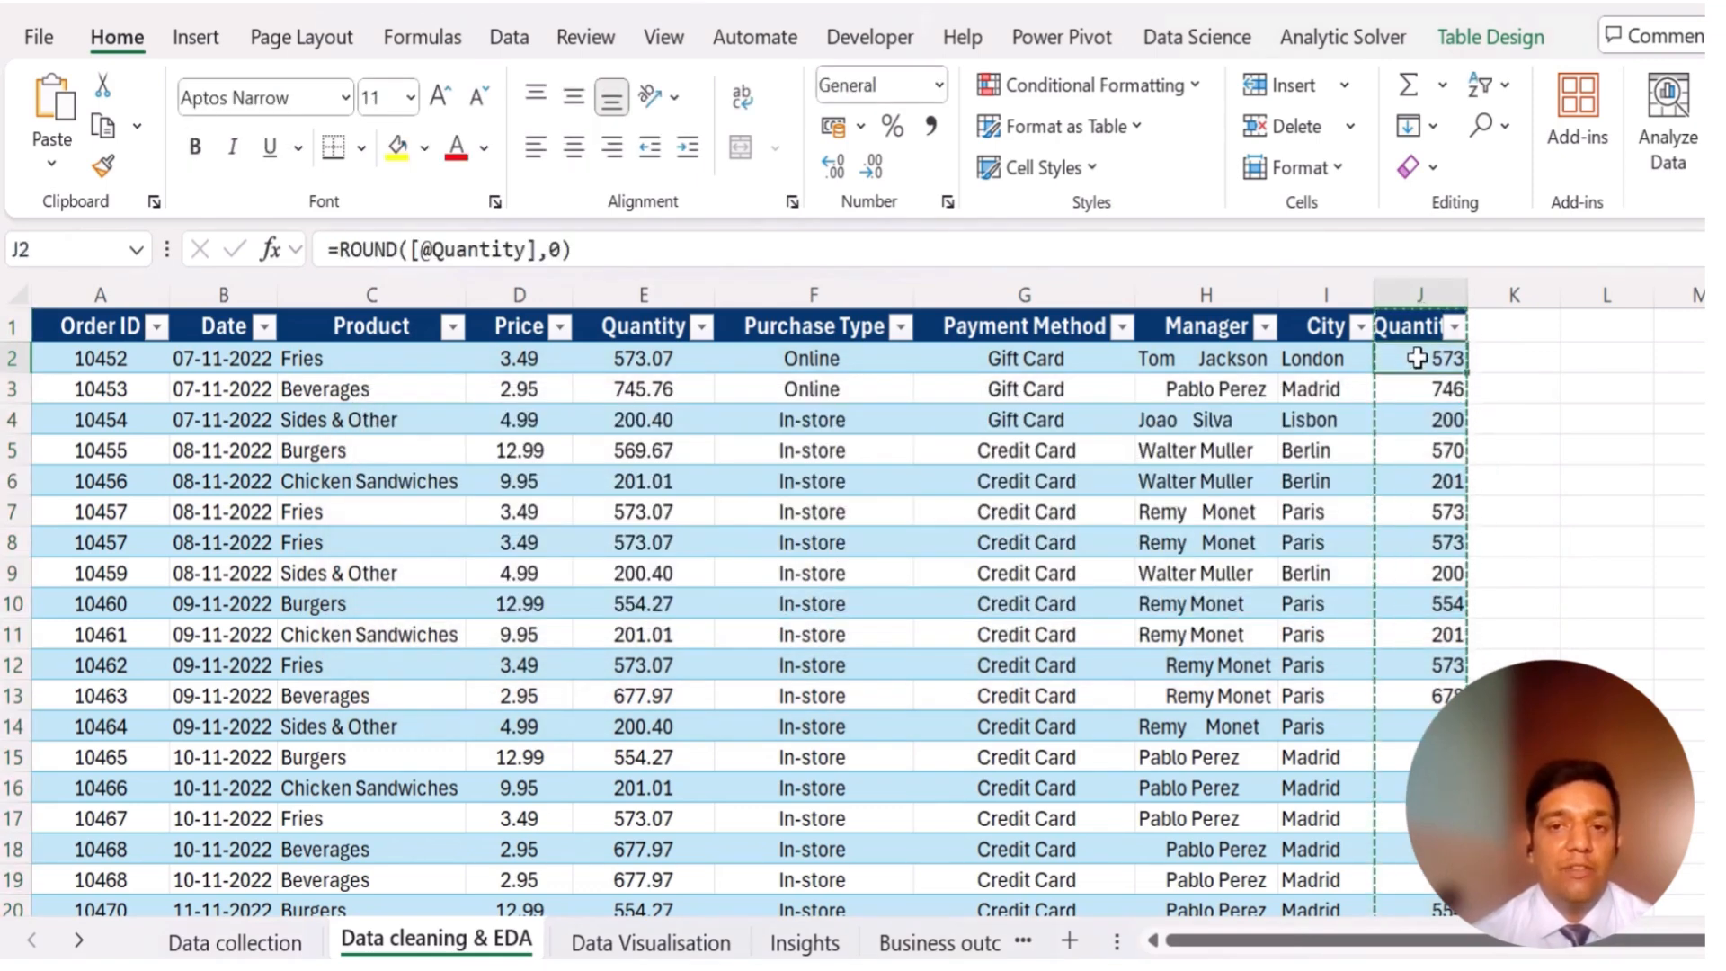
pyautogui.click(1413, 327)
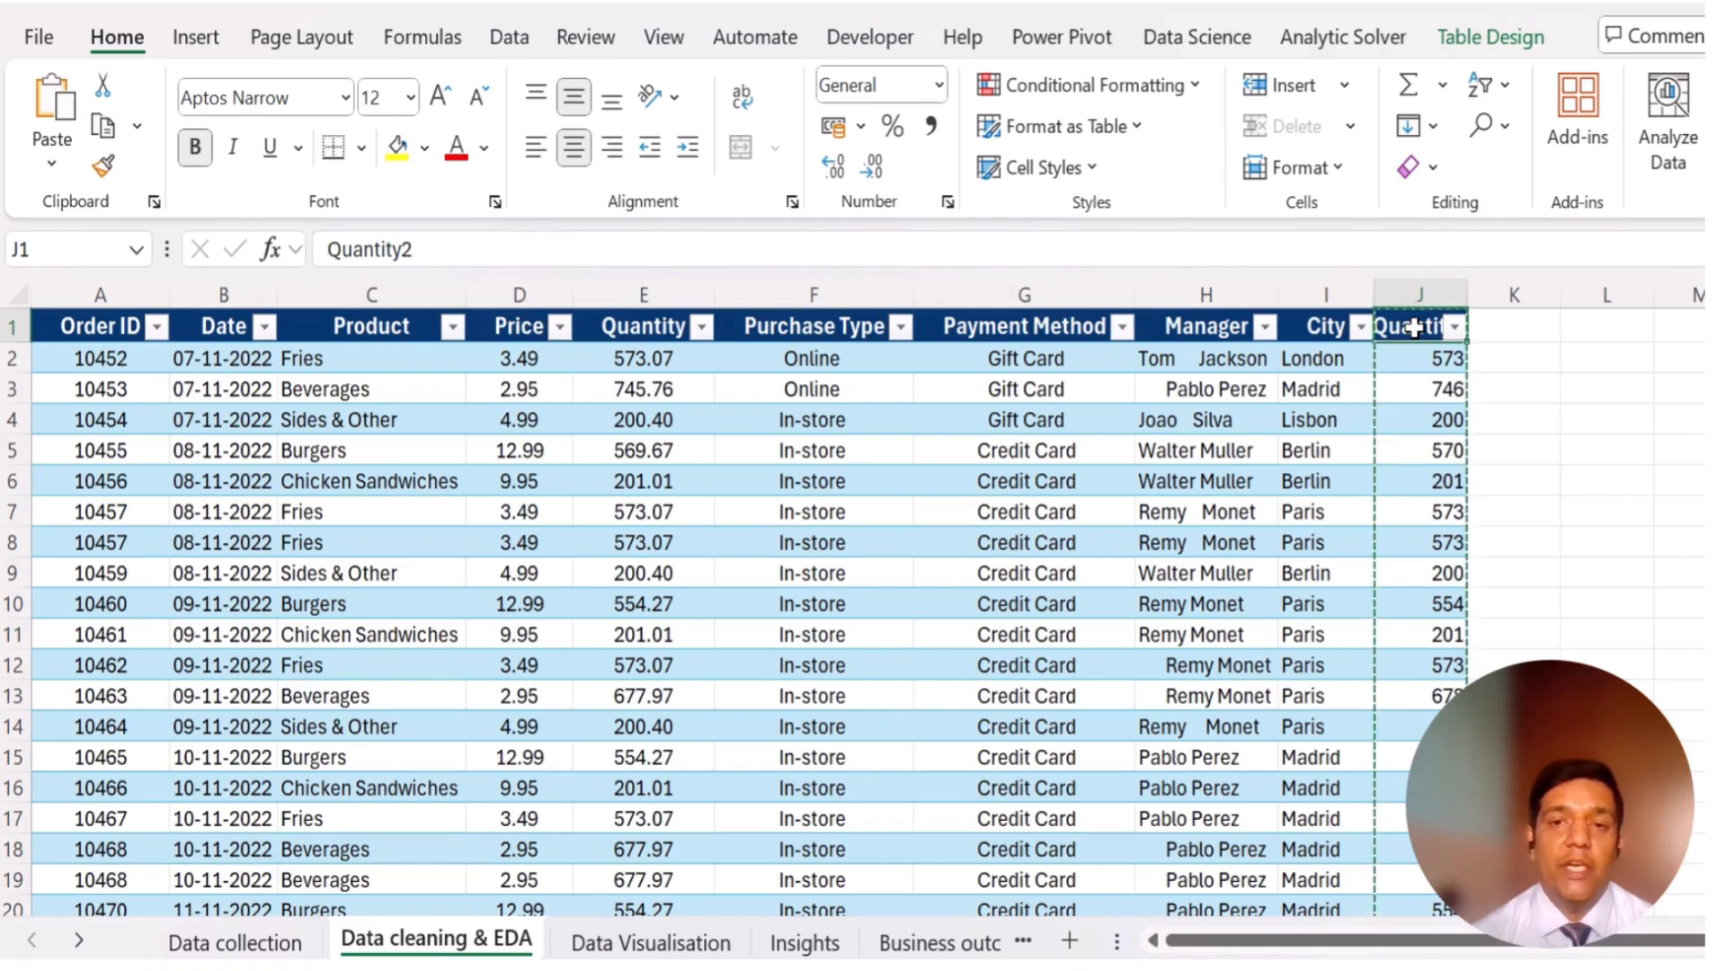
pyautogui.hotkey('ctrl', 'shift', 'Down')
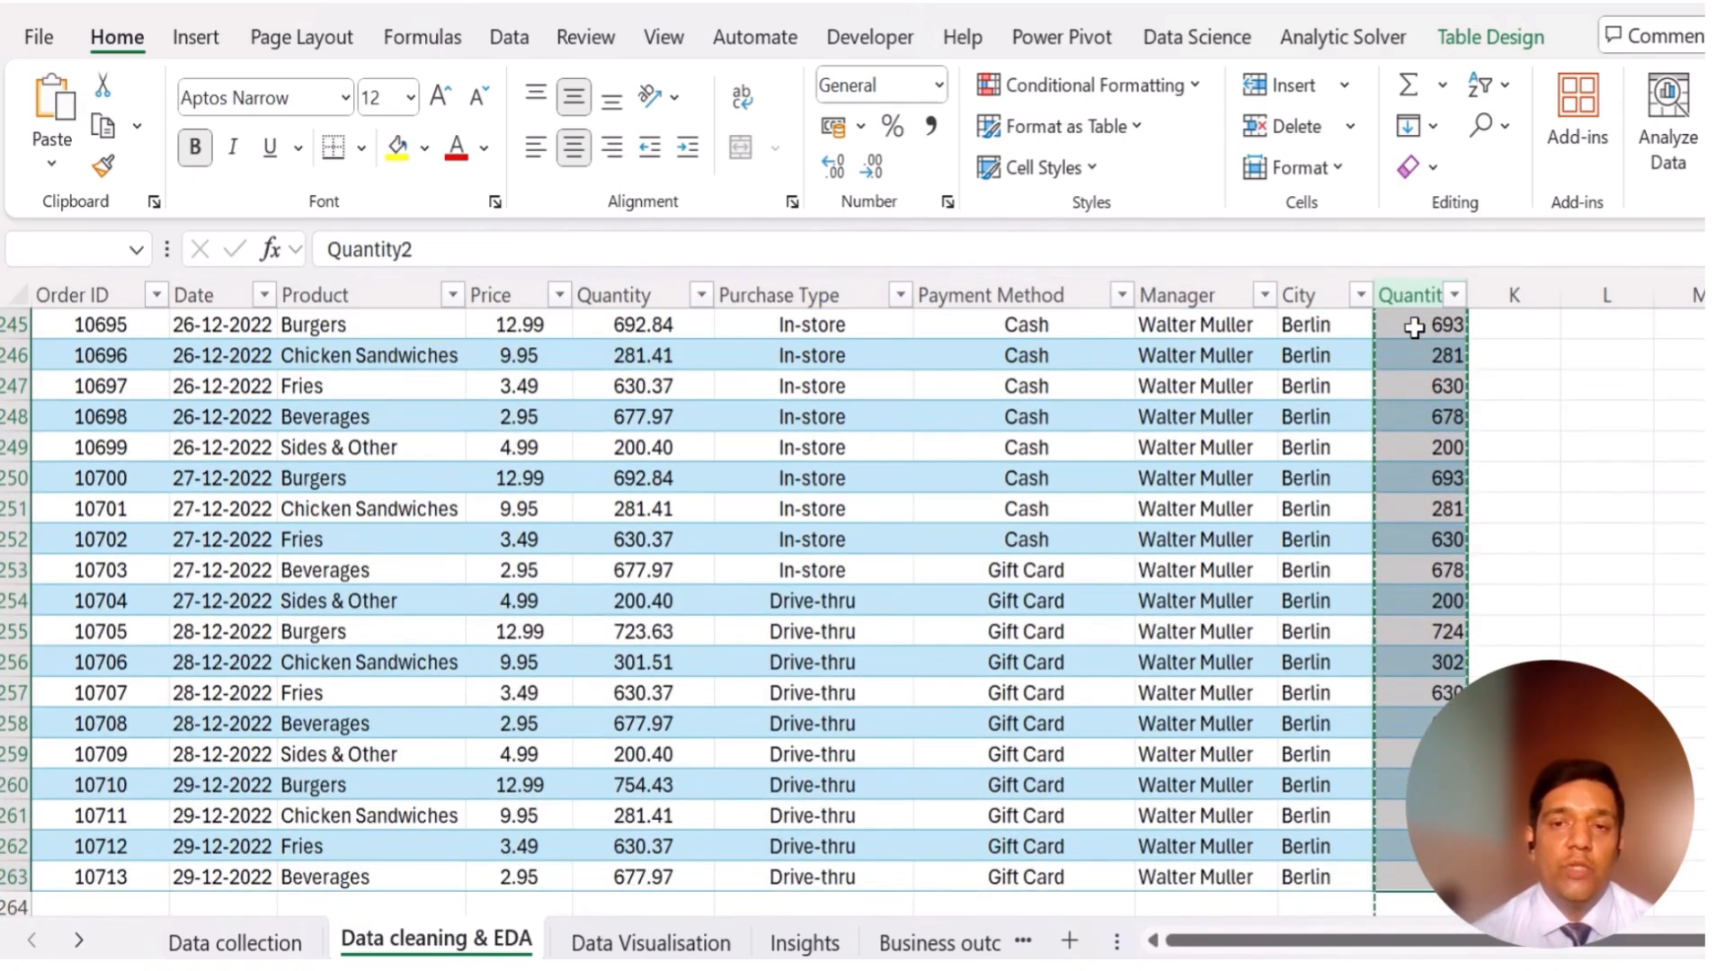
pyautogui.click(30, 173)
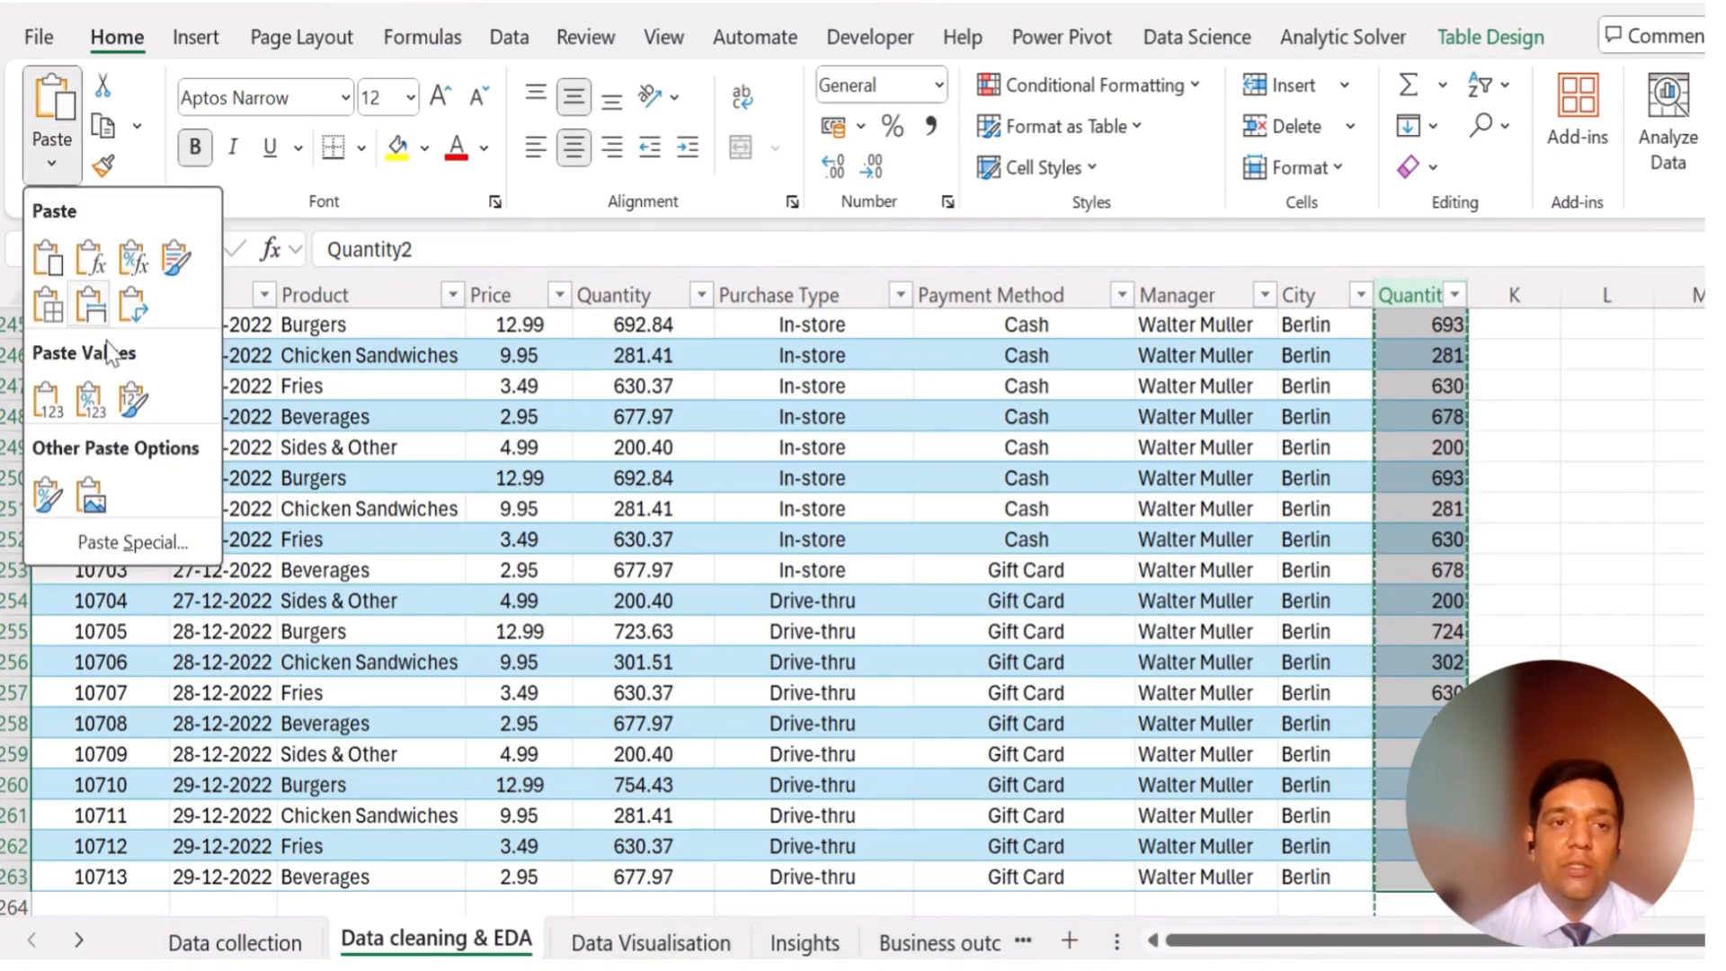
pyautogui.click(136, 544)
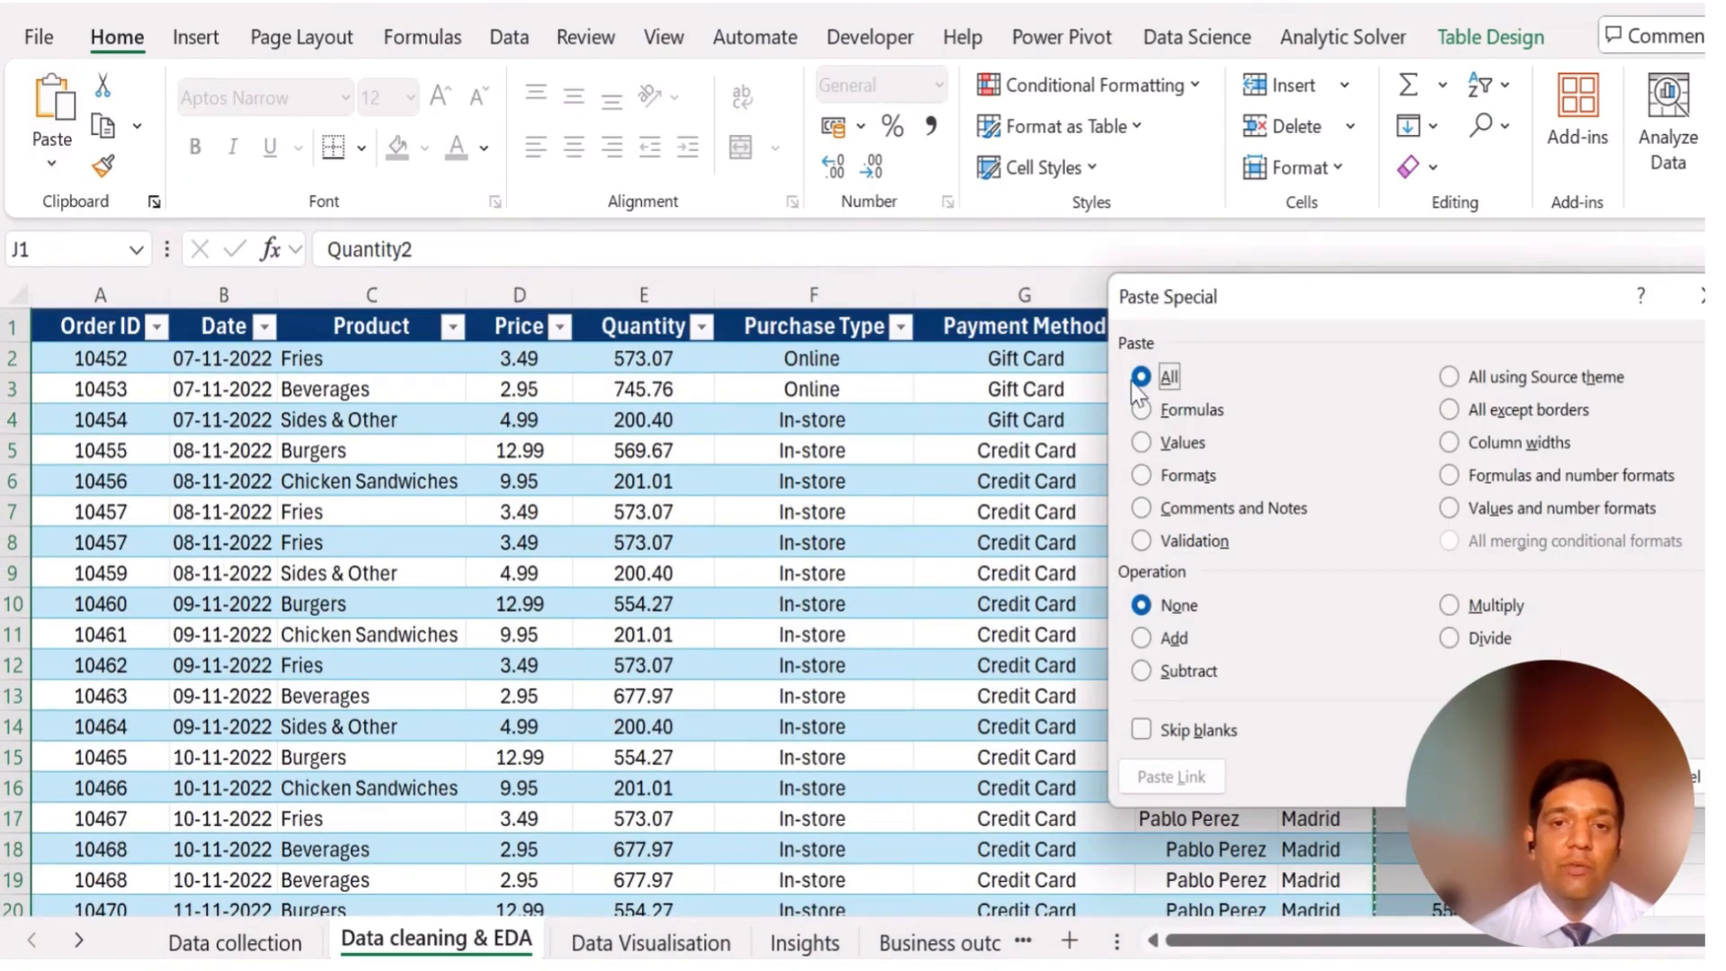
pyautogui.click(1180, 442)
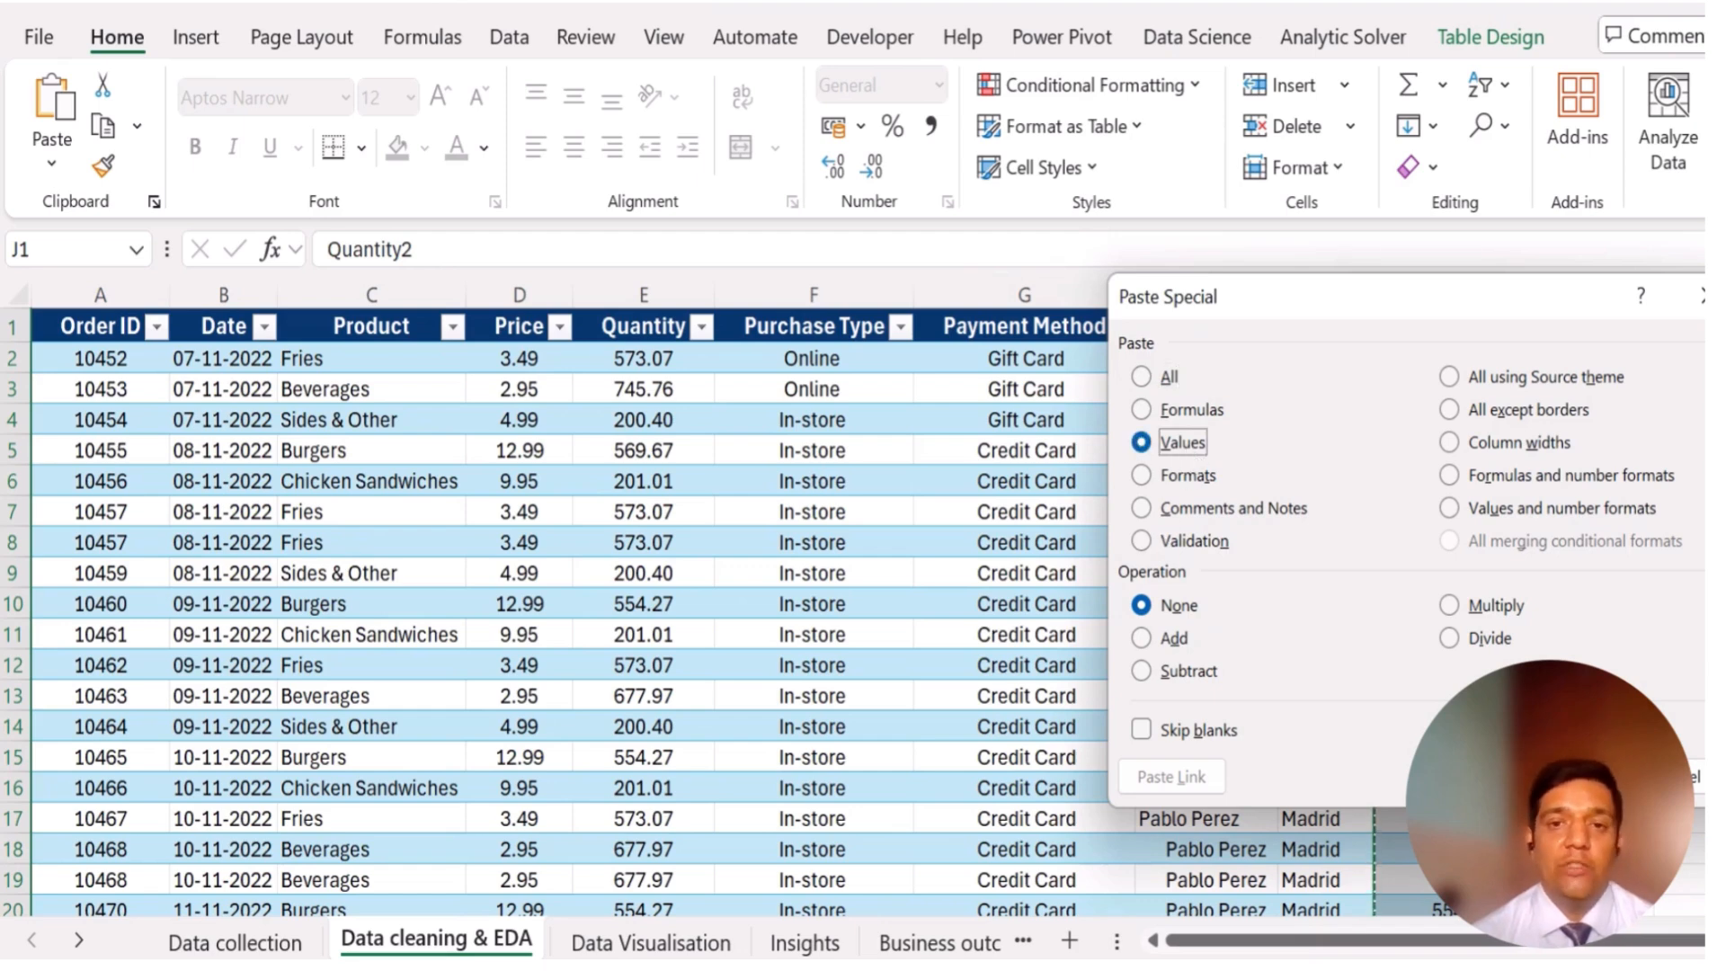
pyautogui.press('Return')
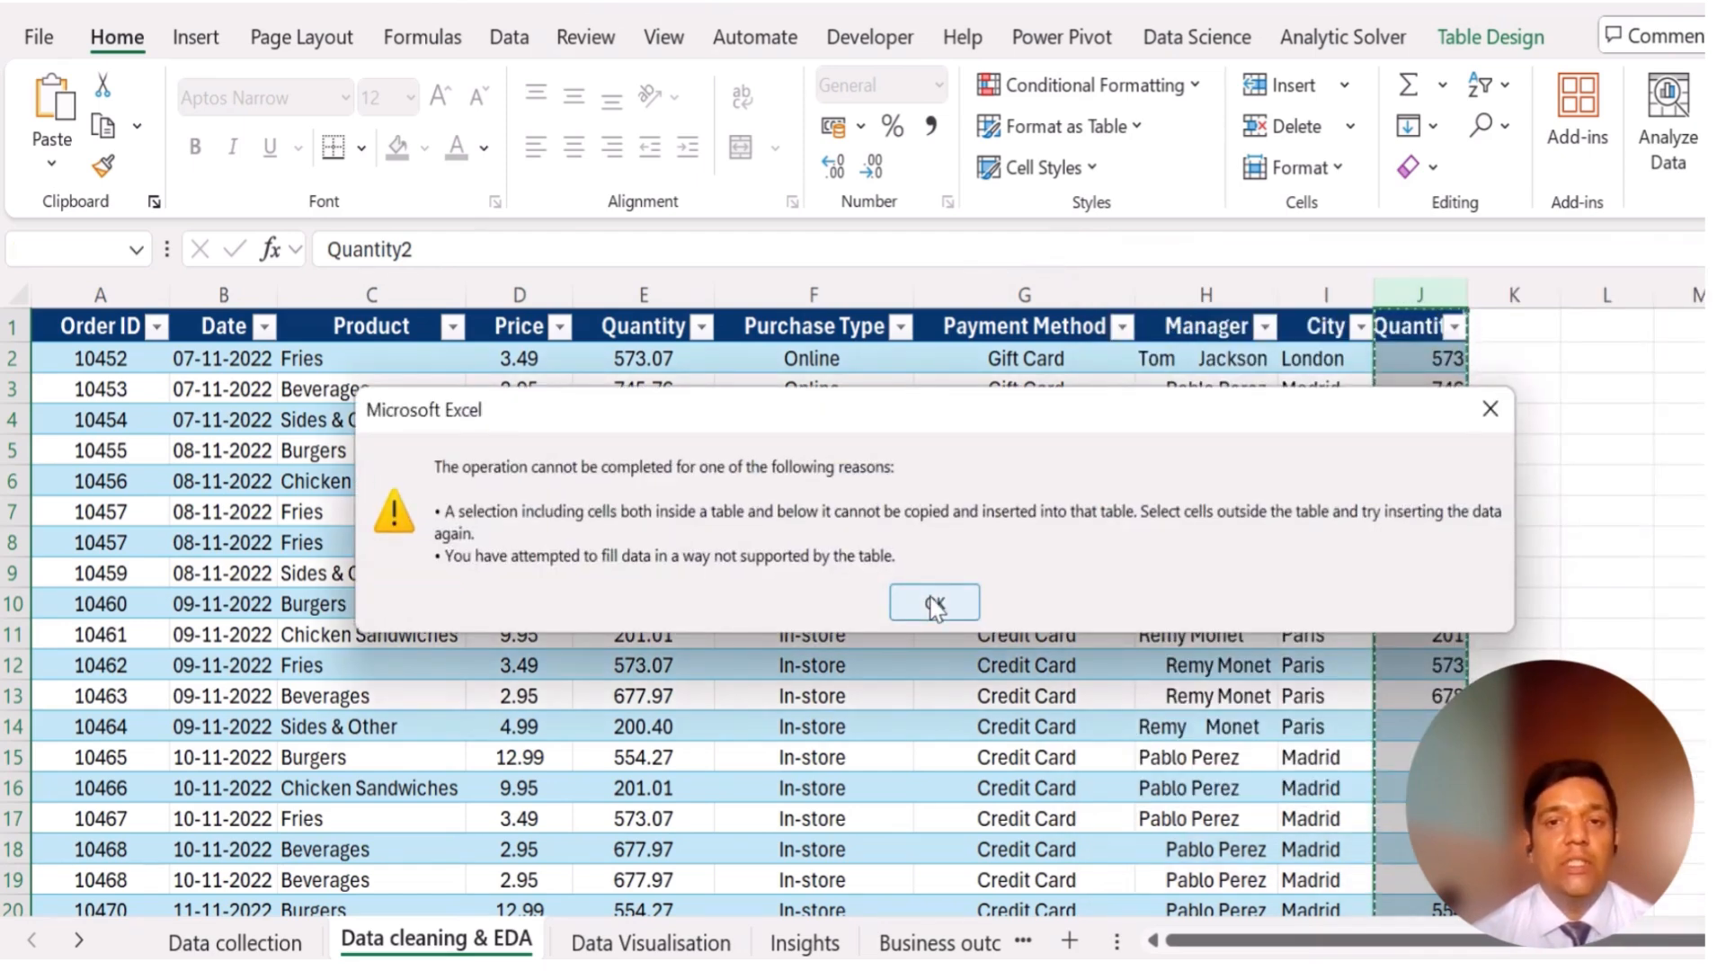
pyautogui.click(935, 603)
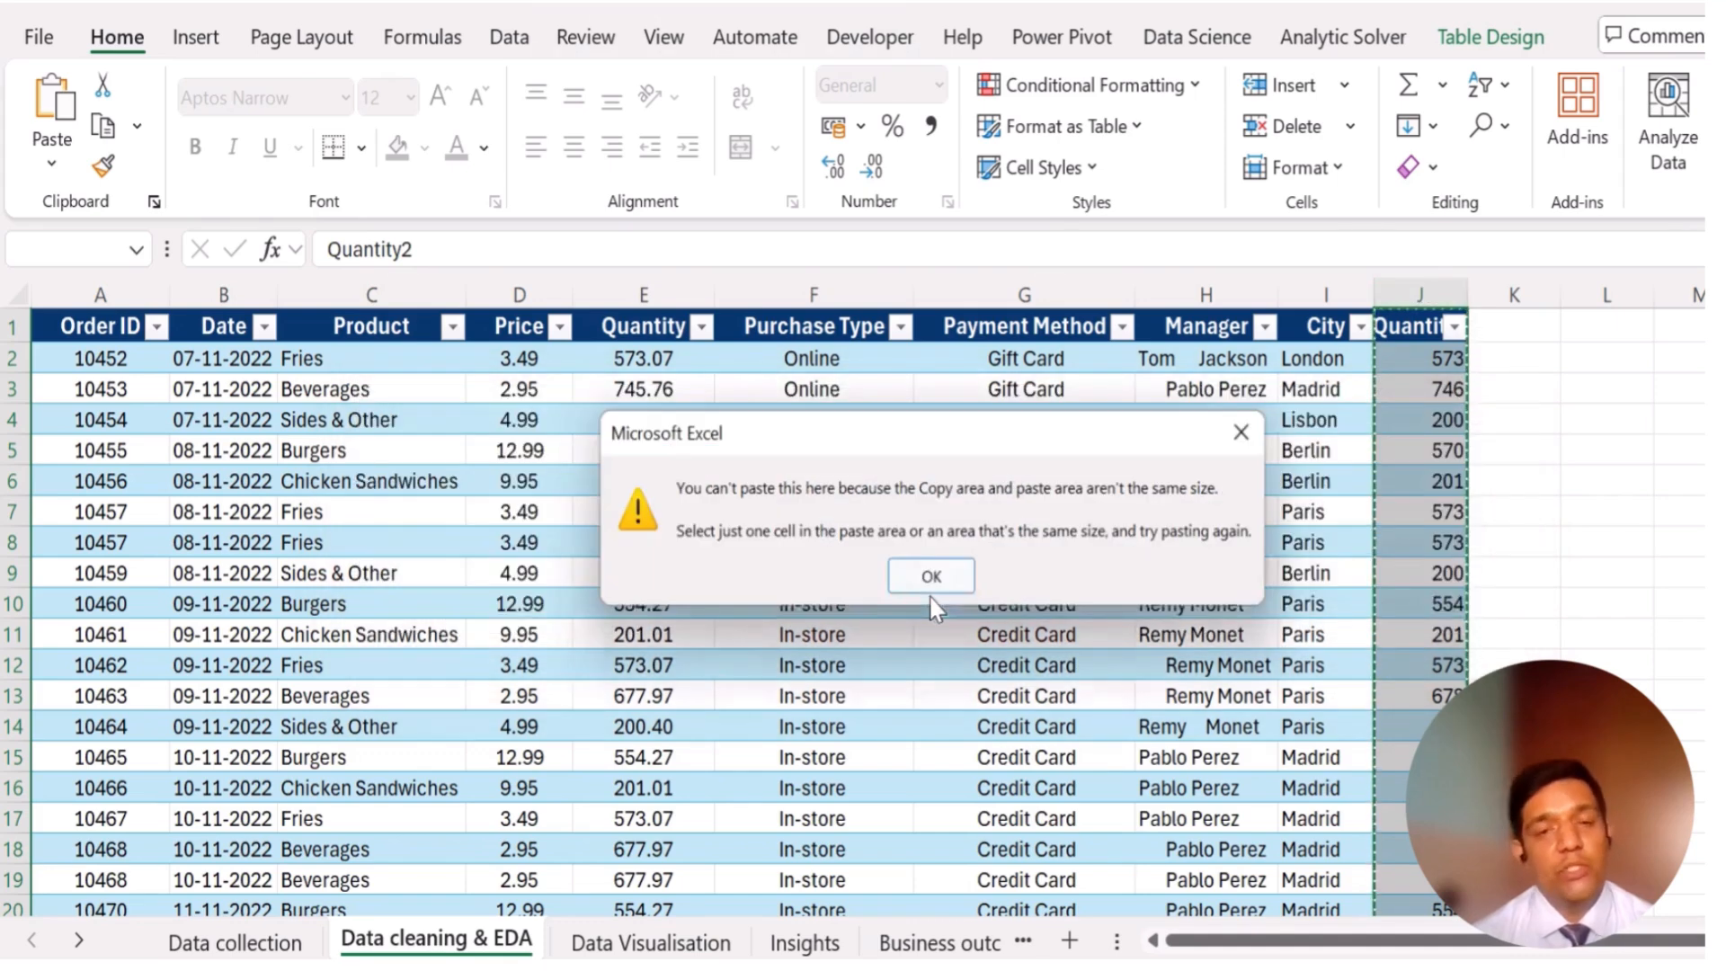
pyautogui.click(1254, 434)
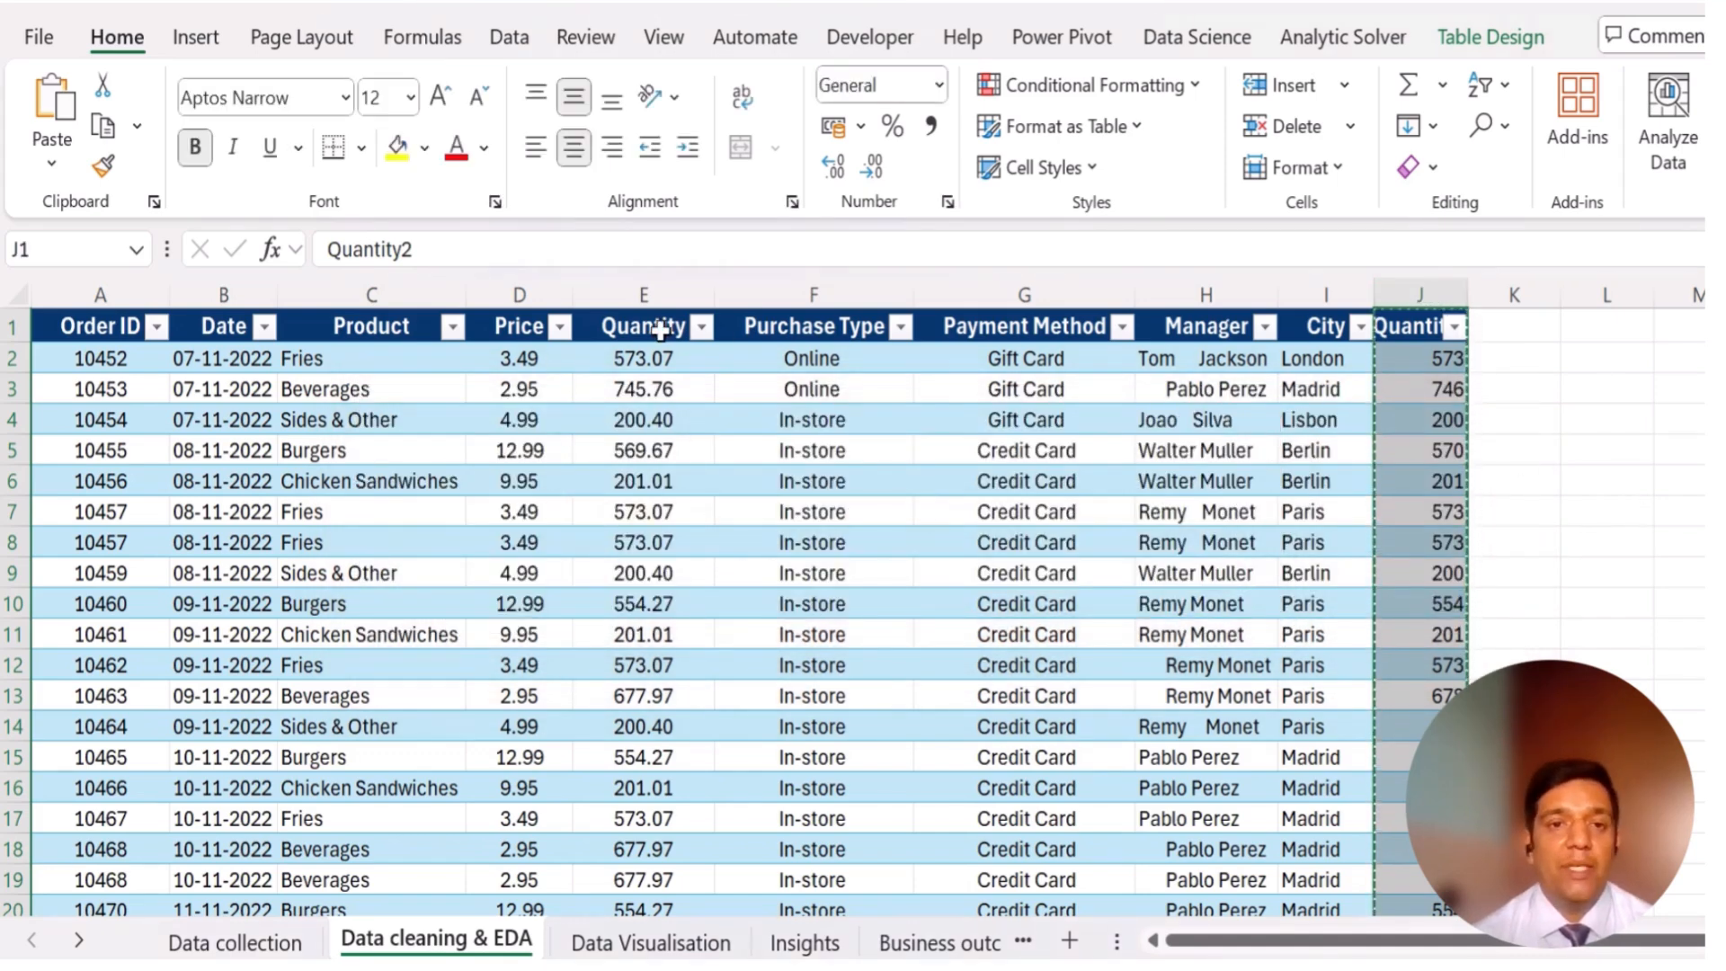
# - Try to paste the copied rounded column as values over the original Quantity column, starting at E1
pyautogui.click(661, 331)
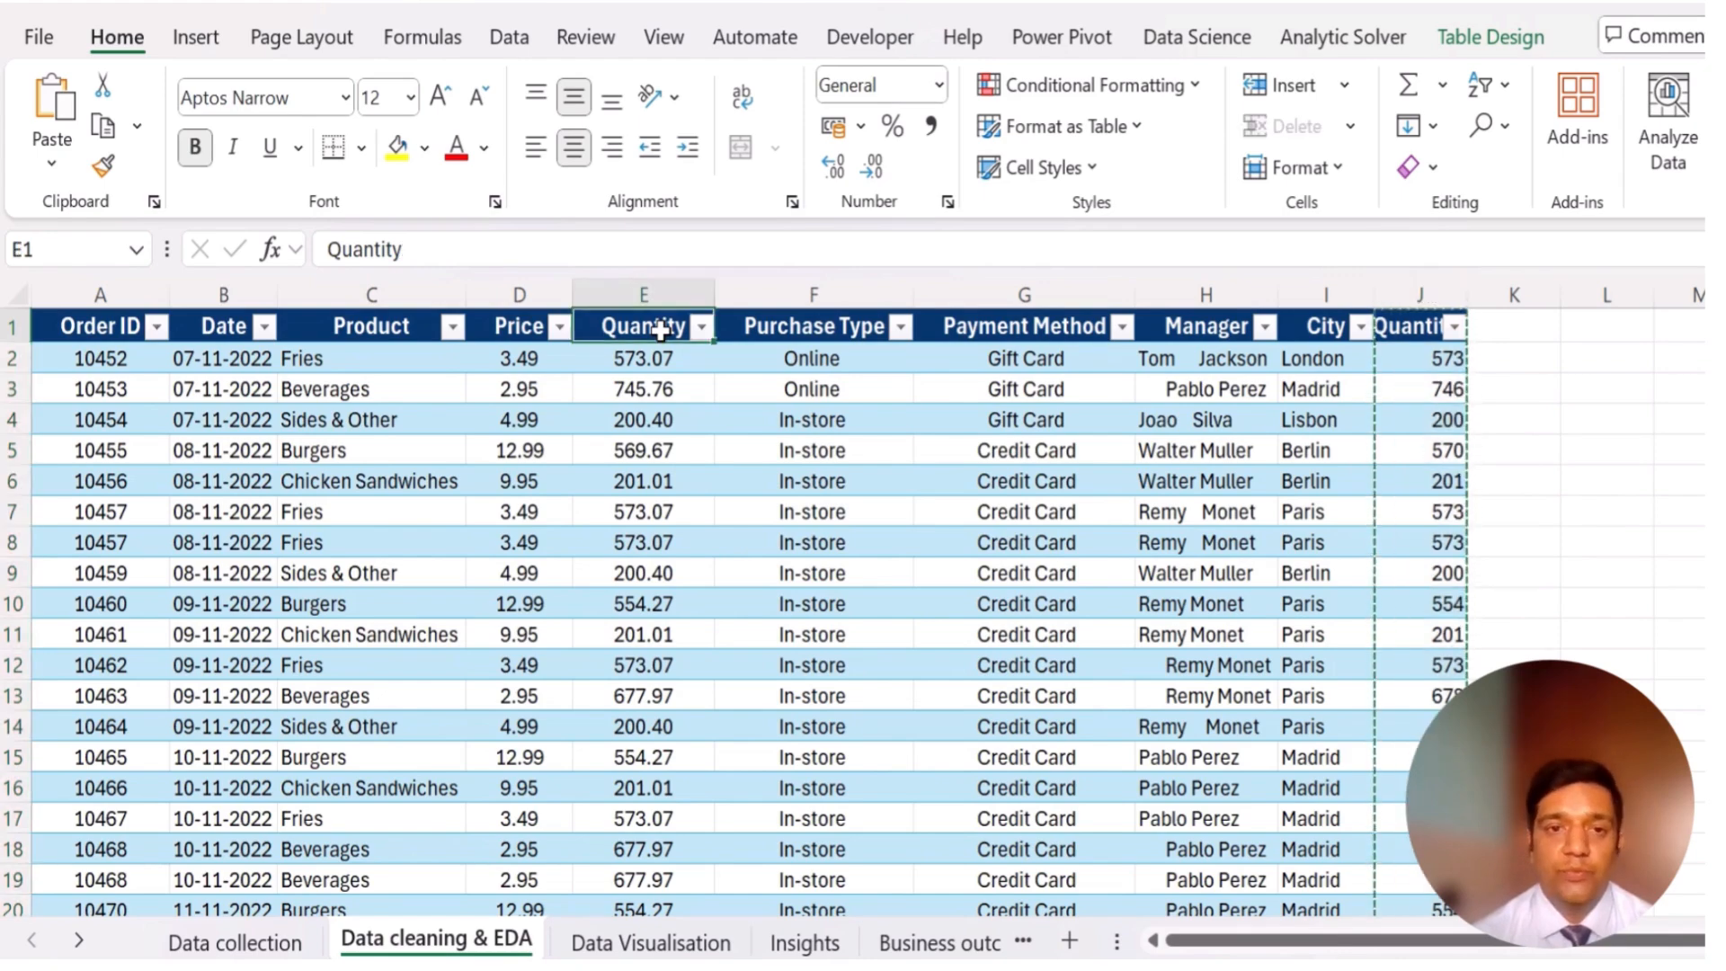
pyautogui.click(51, 162)
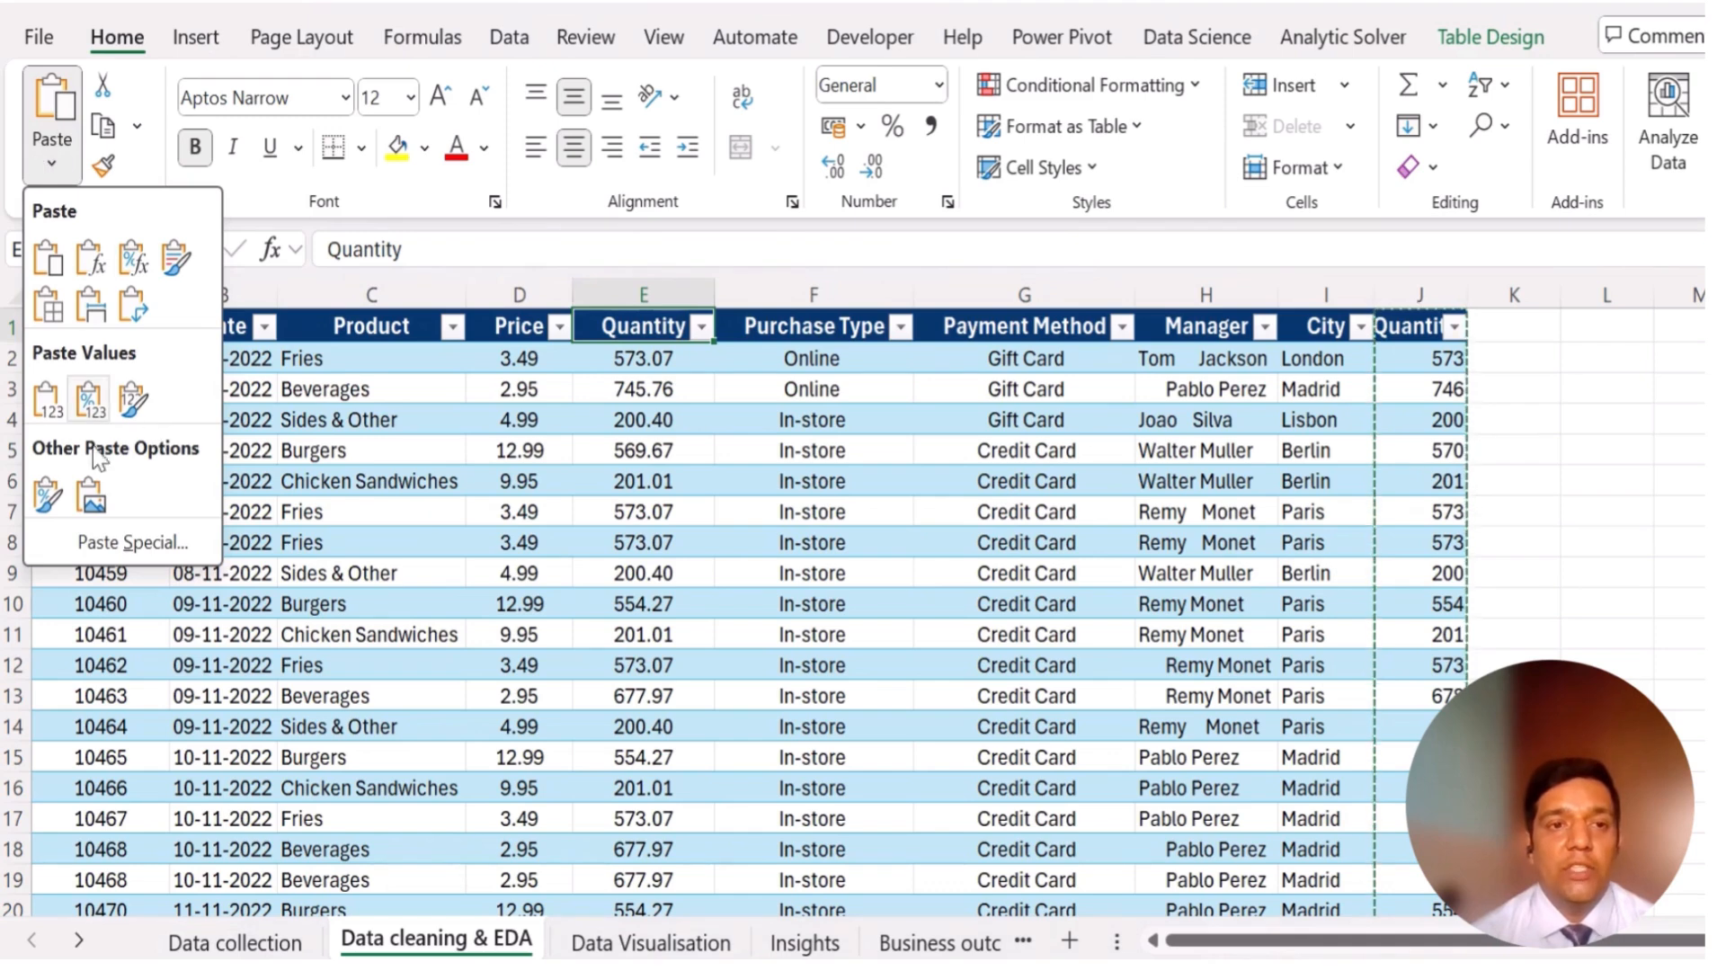
pyautogui.click(108, 544)
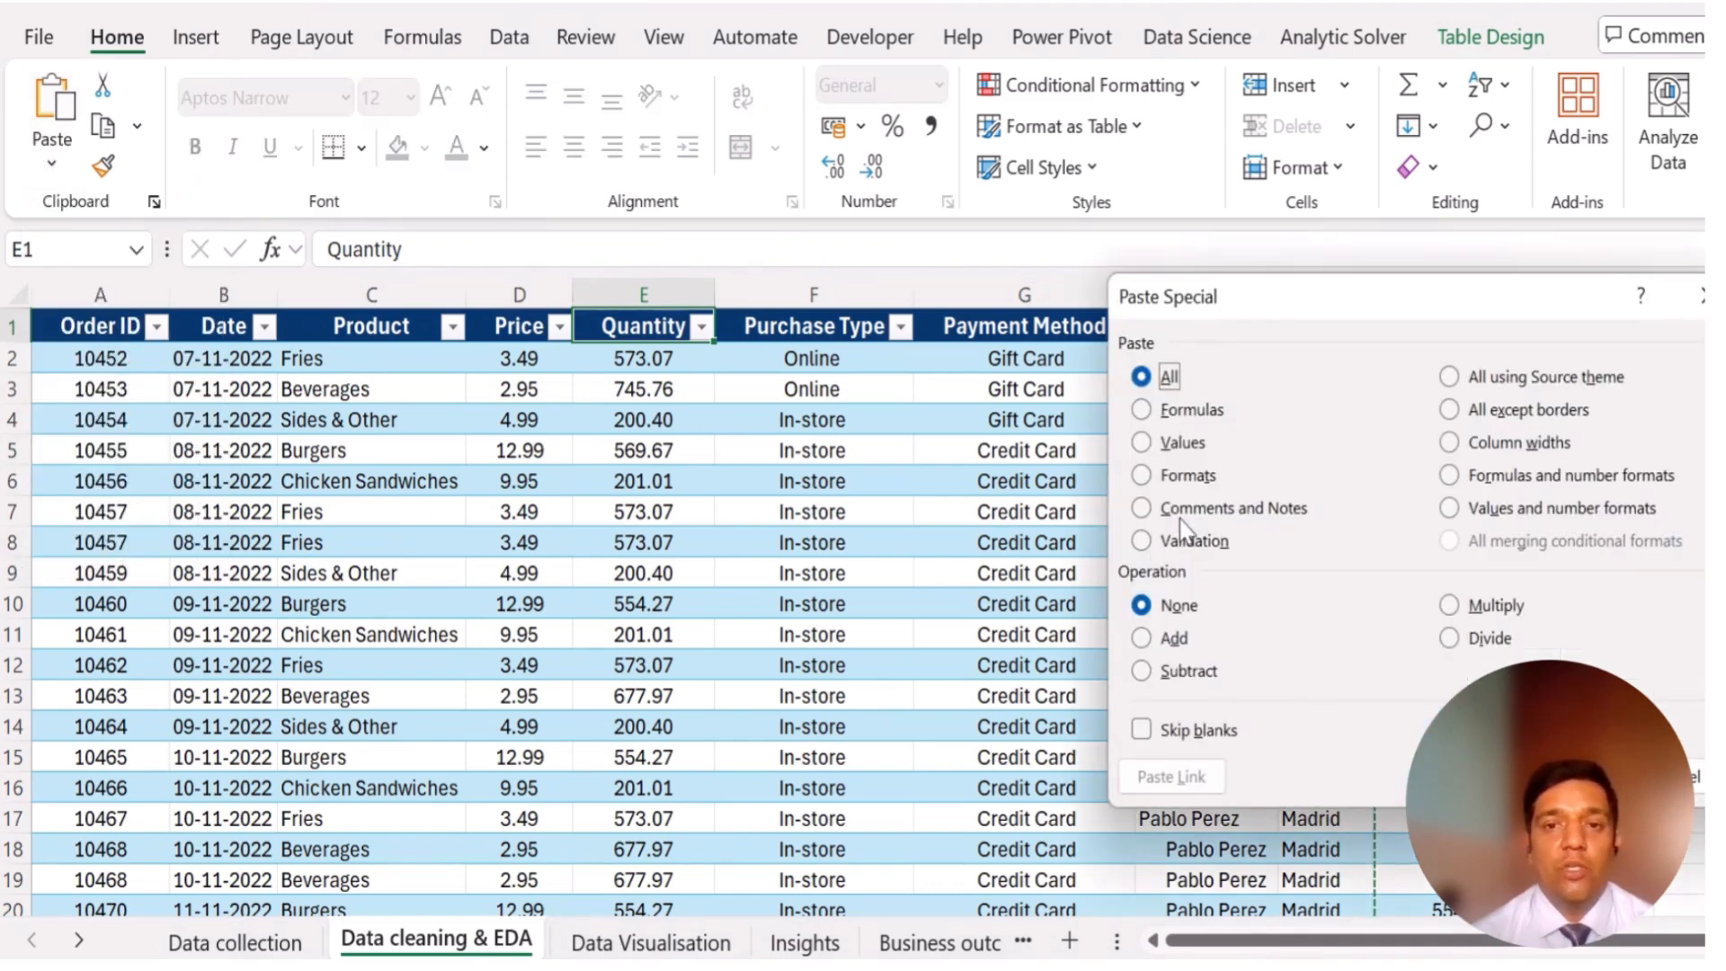
pyautogui.click(1183, 444)
pyautogui.press('Return')
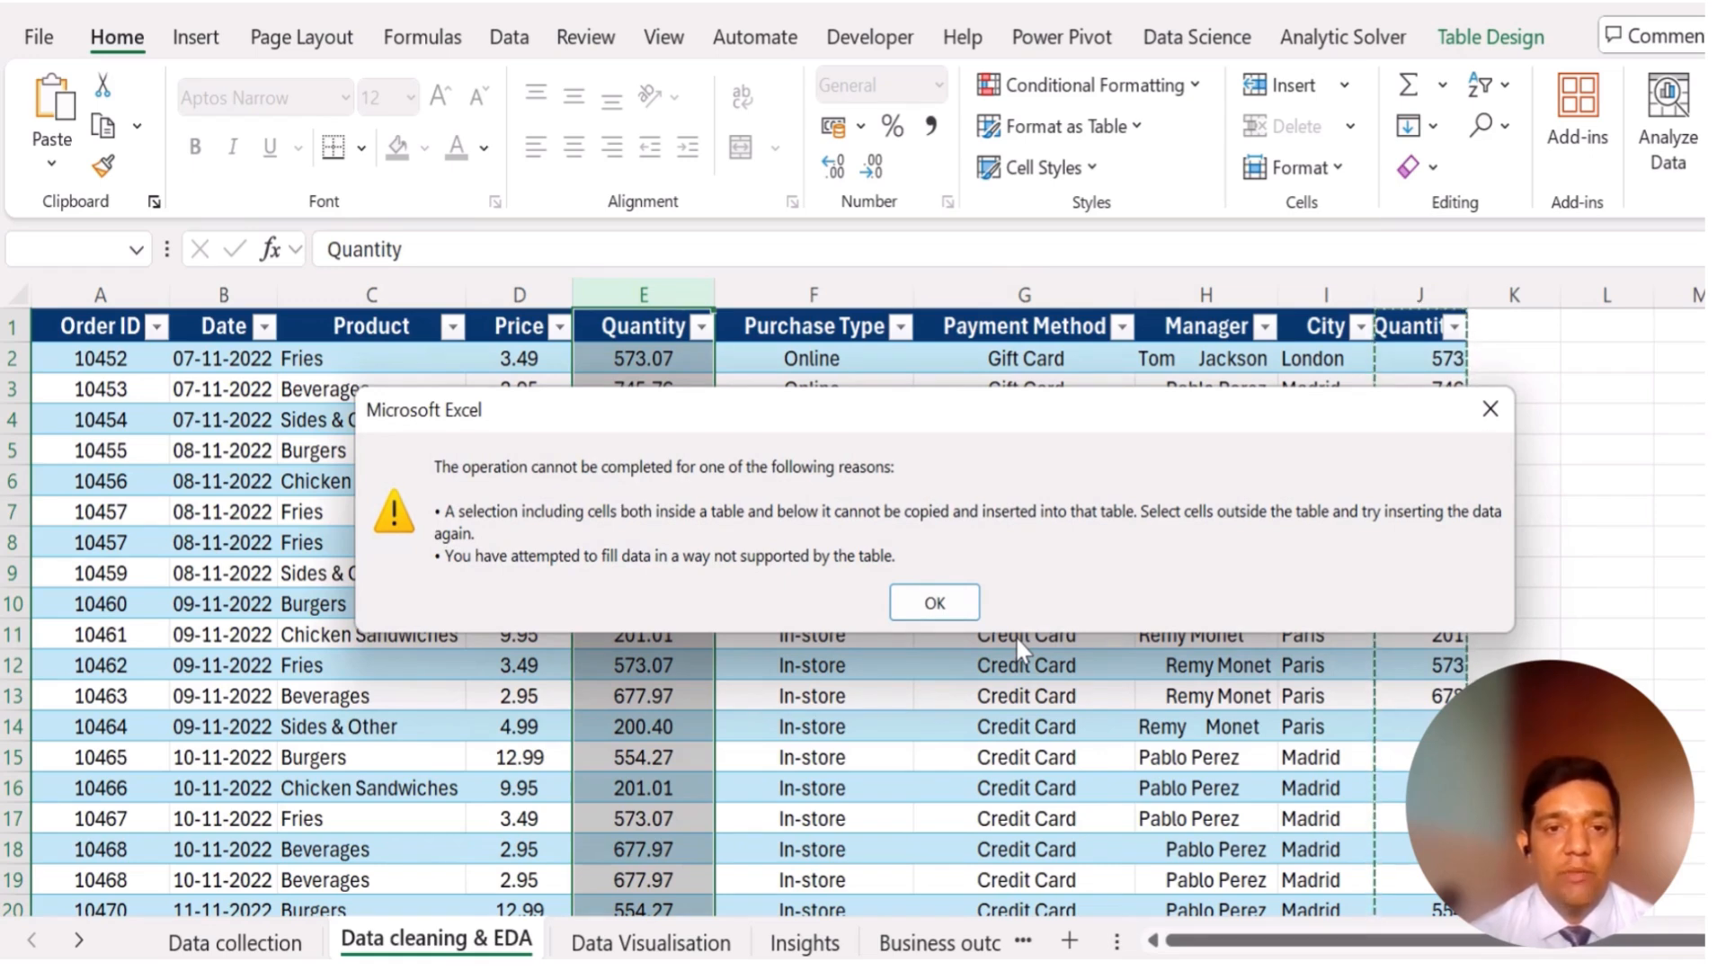
pyautogui.click(1490, 408)
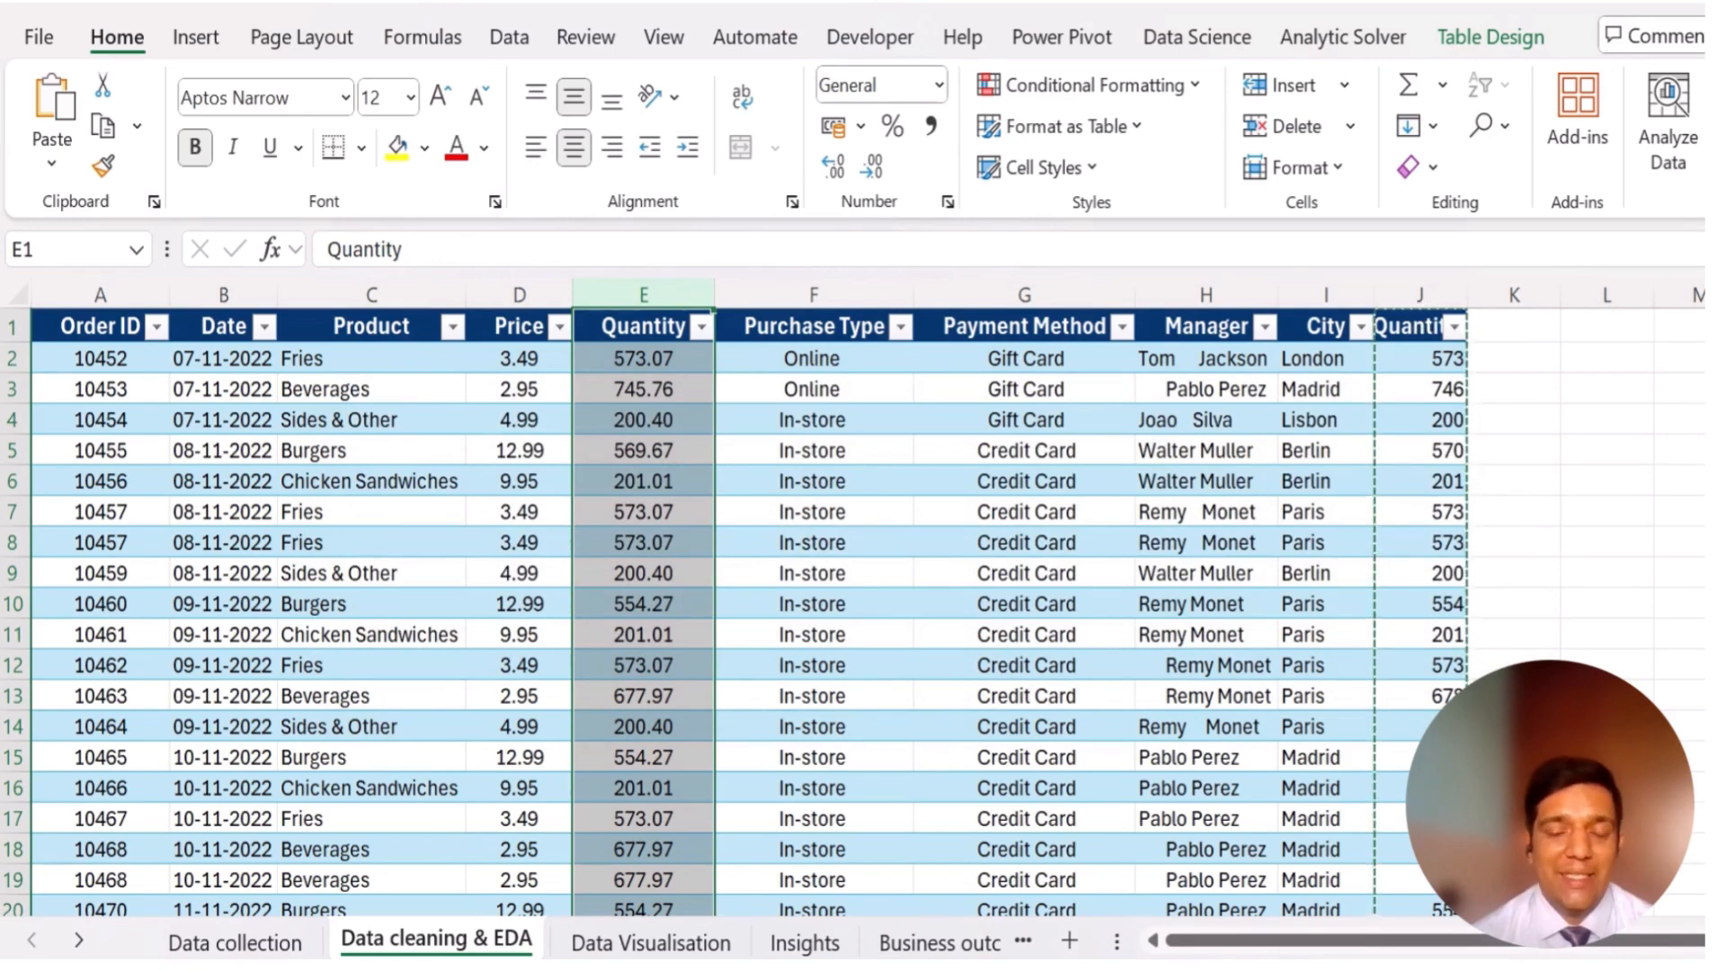
pyautogui.scroll(-20, 719, 611)
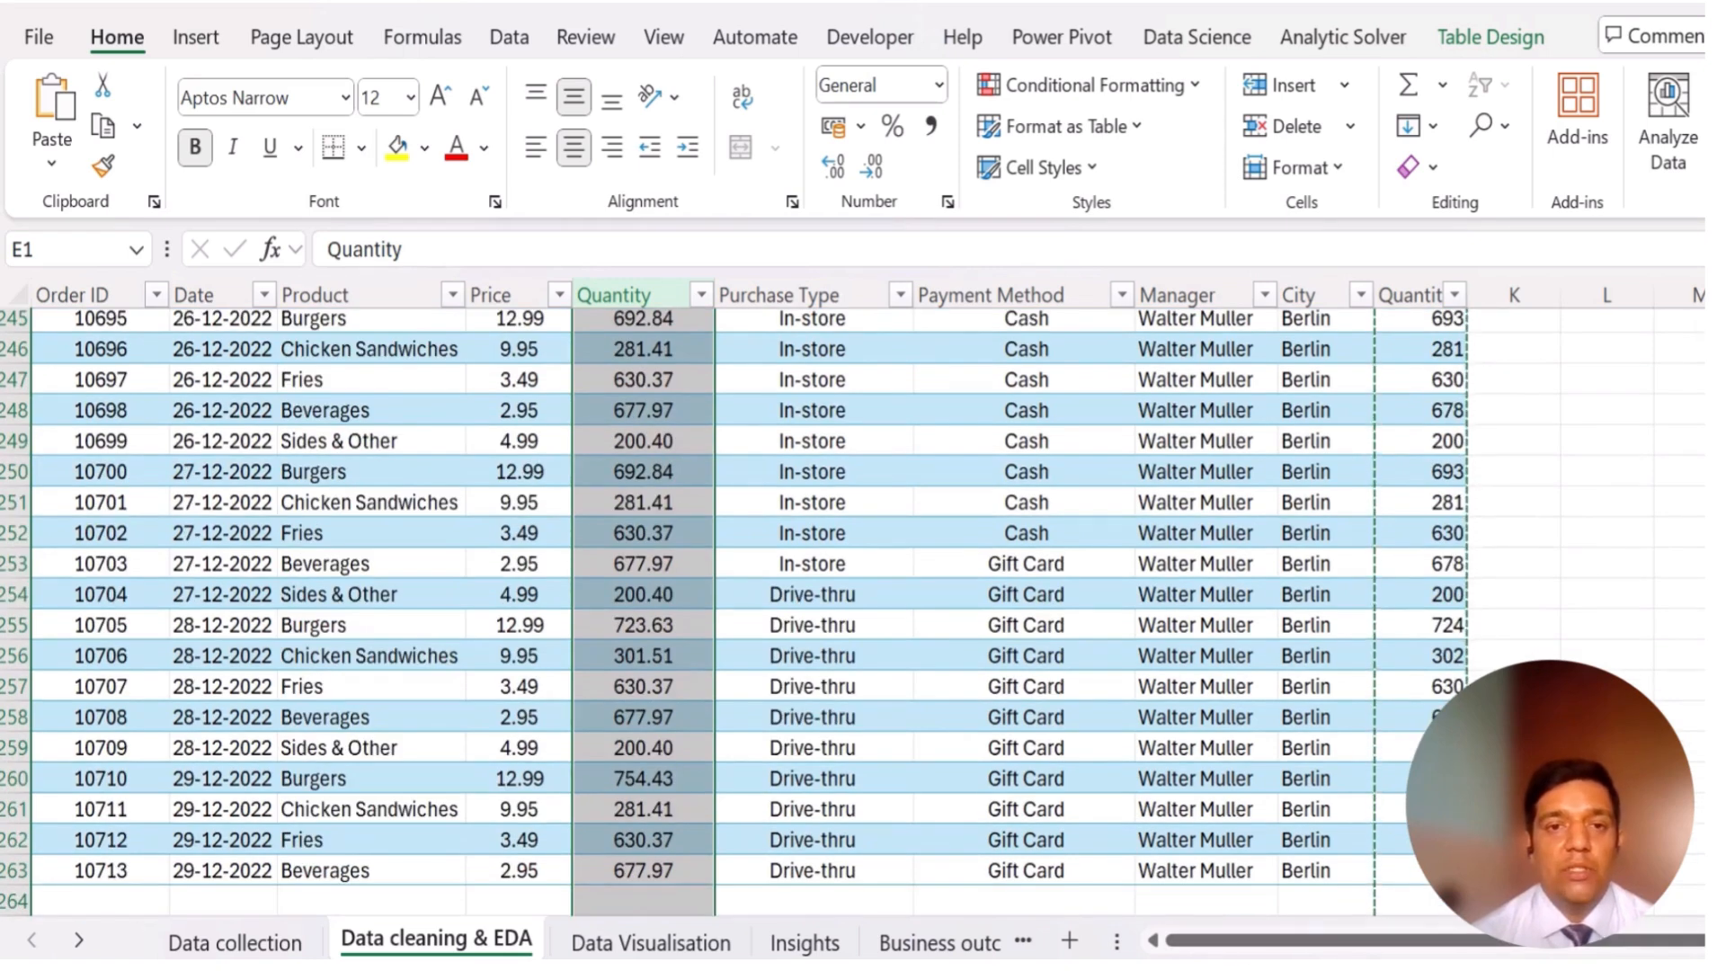
# - Copy the rounded quantities in column J from J2 down to J263, leaving out the header
pyautogui.click(1424, 890)
pyautogui.click(1424, 870)
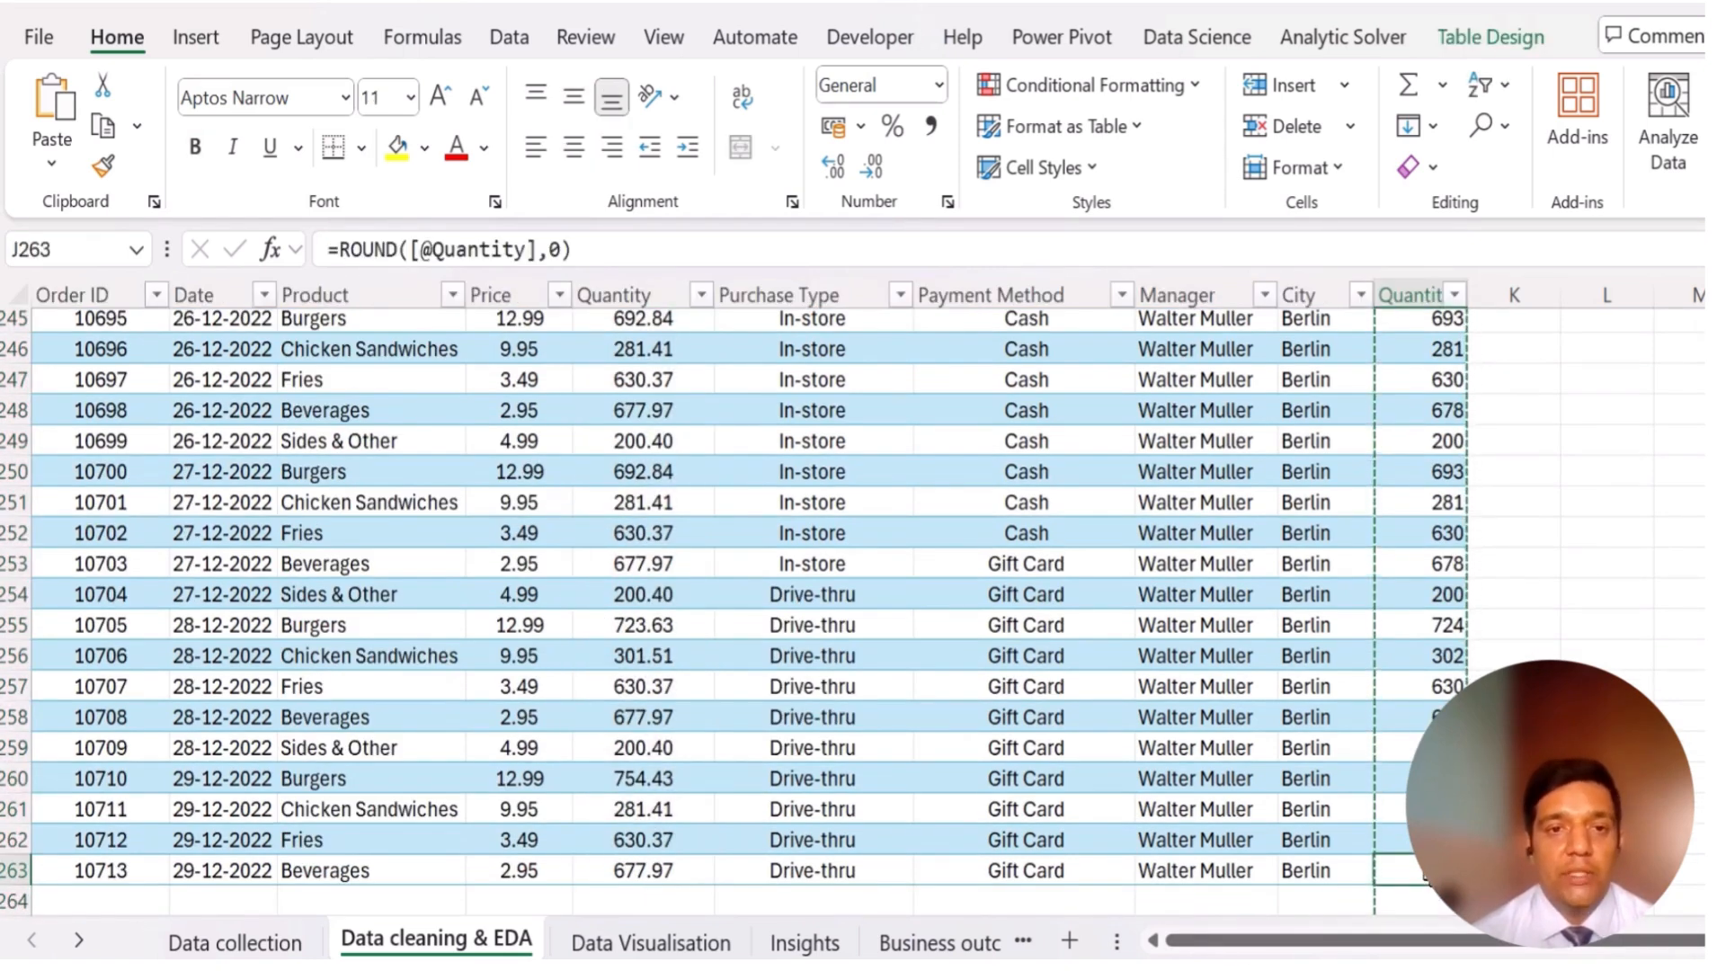
pyautogui.press('pageup')
pyautogui.press('pageup')
pyautogui.press('pageup')
pyautogui.press('pageup')
pyautogui.press('pageup')
pyautogui.press('pageup')
pyautogui.press('pageup')
pyautogui.press('pageup')
pyautogui.press('pageup')
pyautogui.press('pageup')
pyautogui.press('pageup')
pyautogui.press('pageup')
pyautogui.press('pageup')
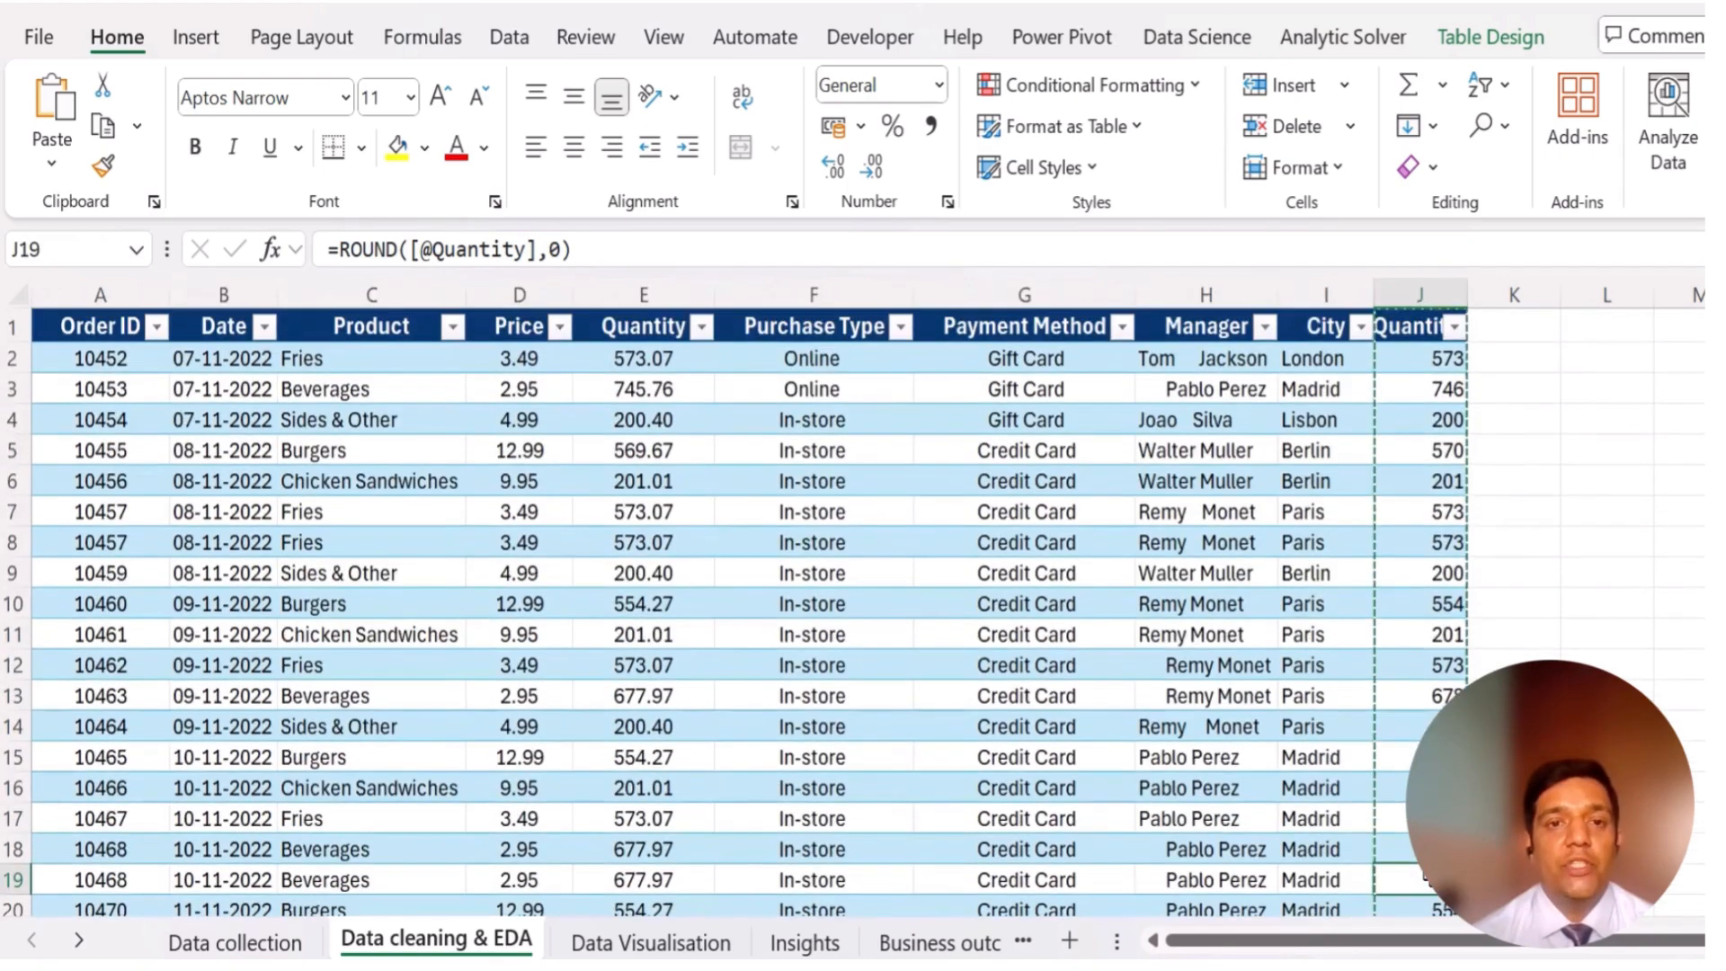
pyautogui.click(1444, 356)
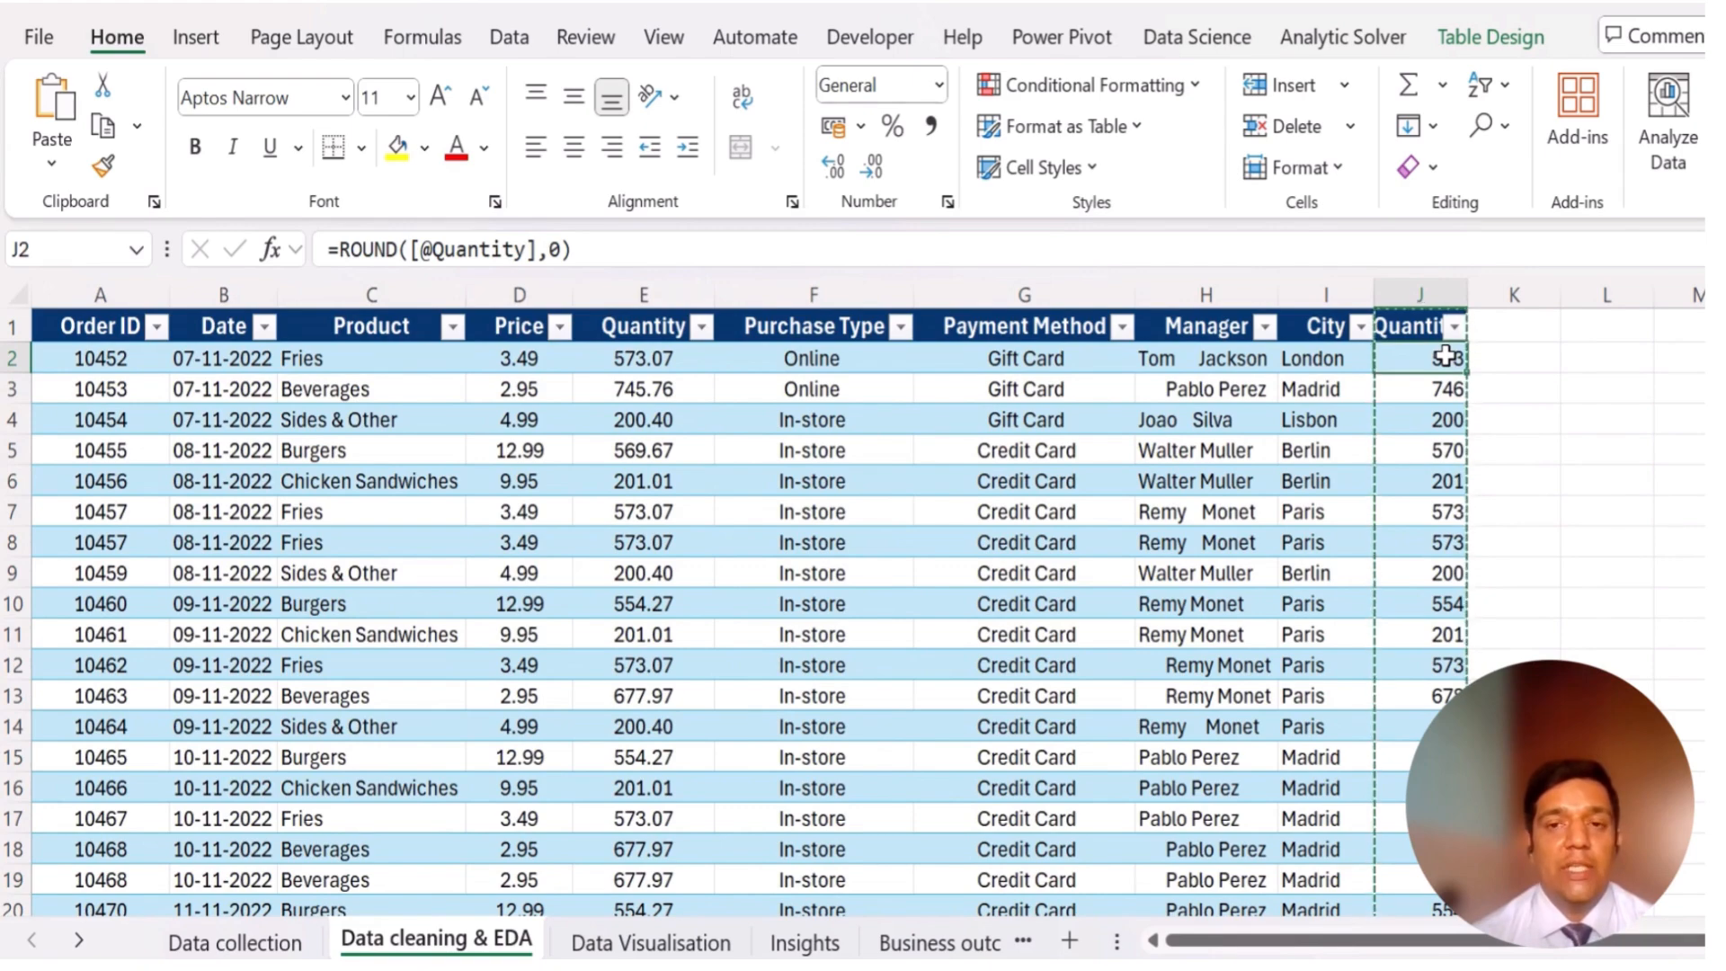
pyautogui.hotkey('ctrl', 'shift', 'Down')
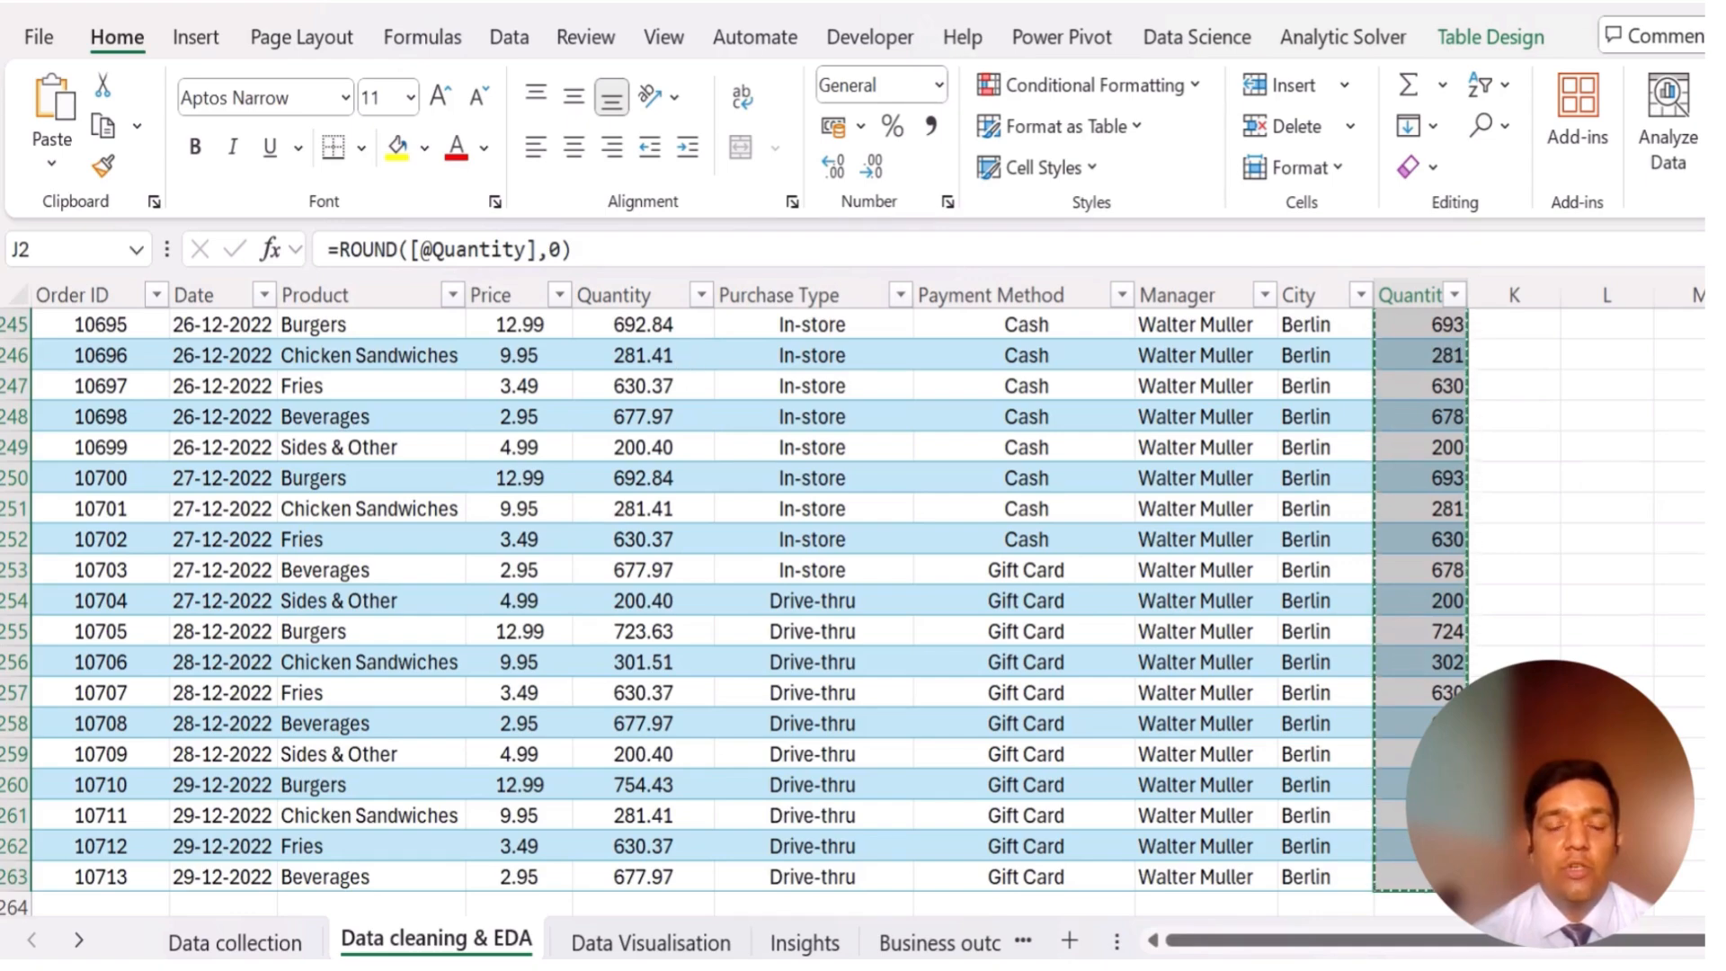
pyautogui.scroll(20, 1704, 871)
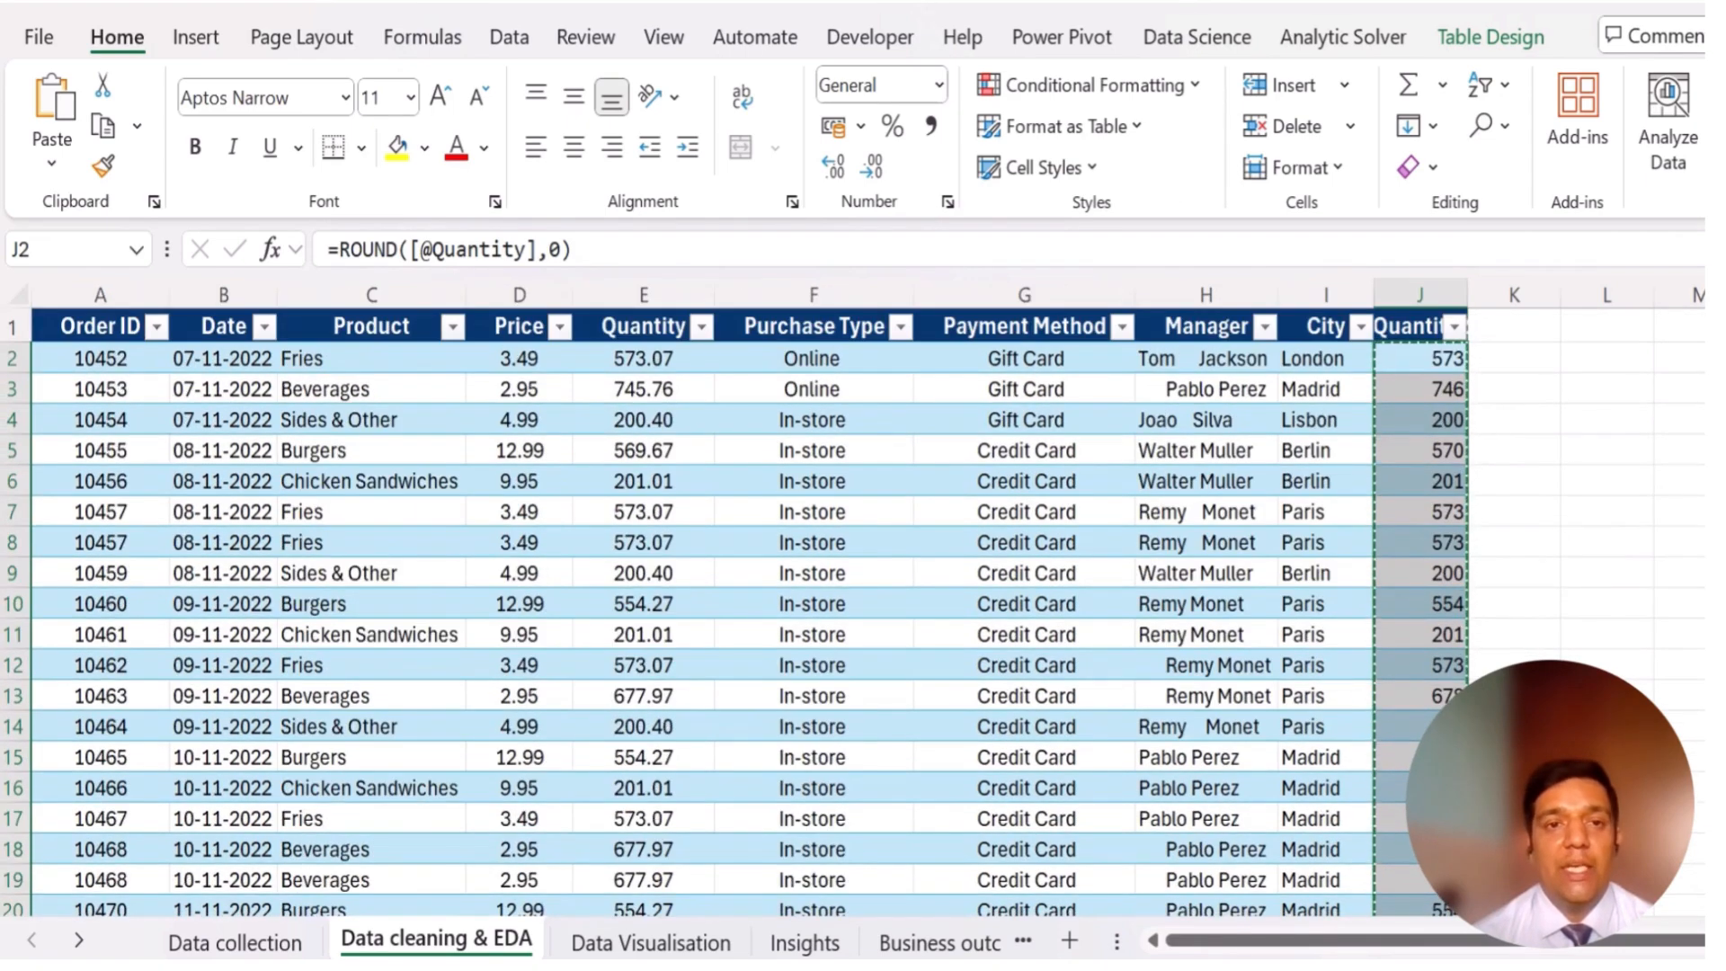
# - Paste the copied rounded quantities as values only over the original Quantity data, from E2 to the last table row
pyautogui.click(646, 362)
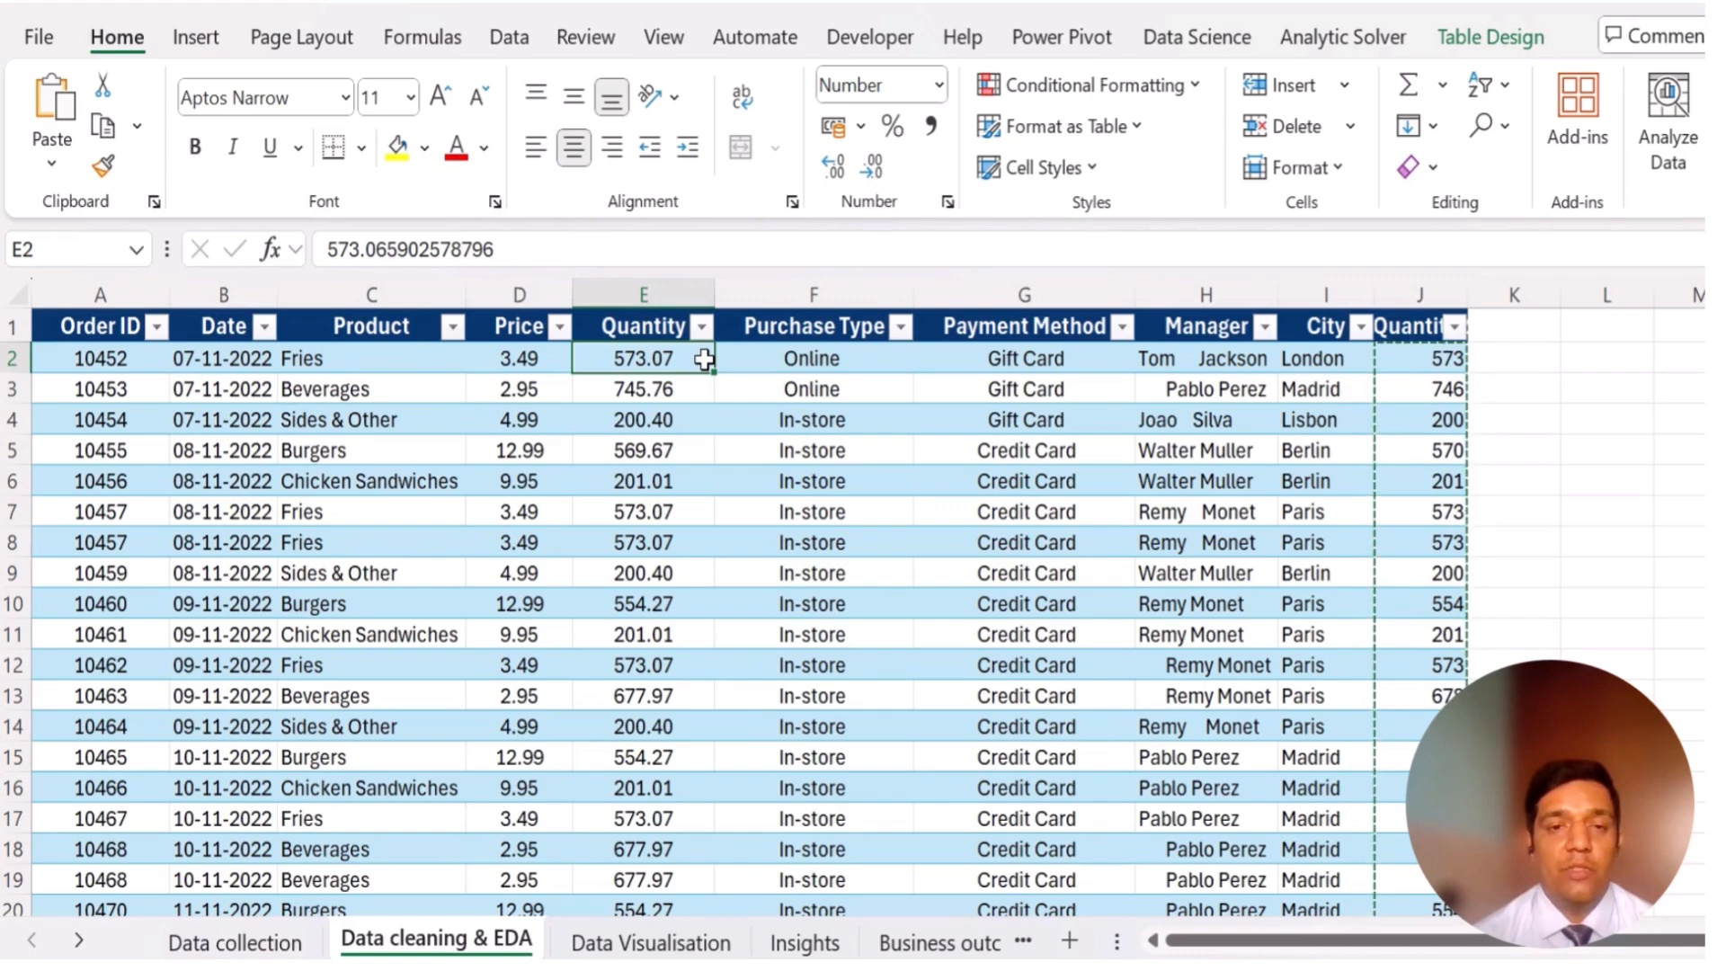
pyautogui.hotkey('ctrl', 'shift', 'Down')
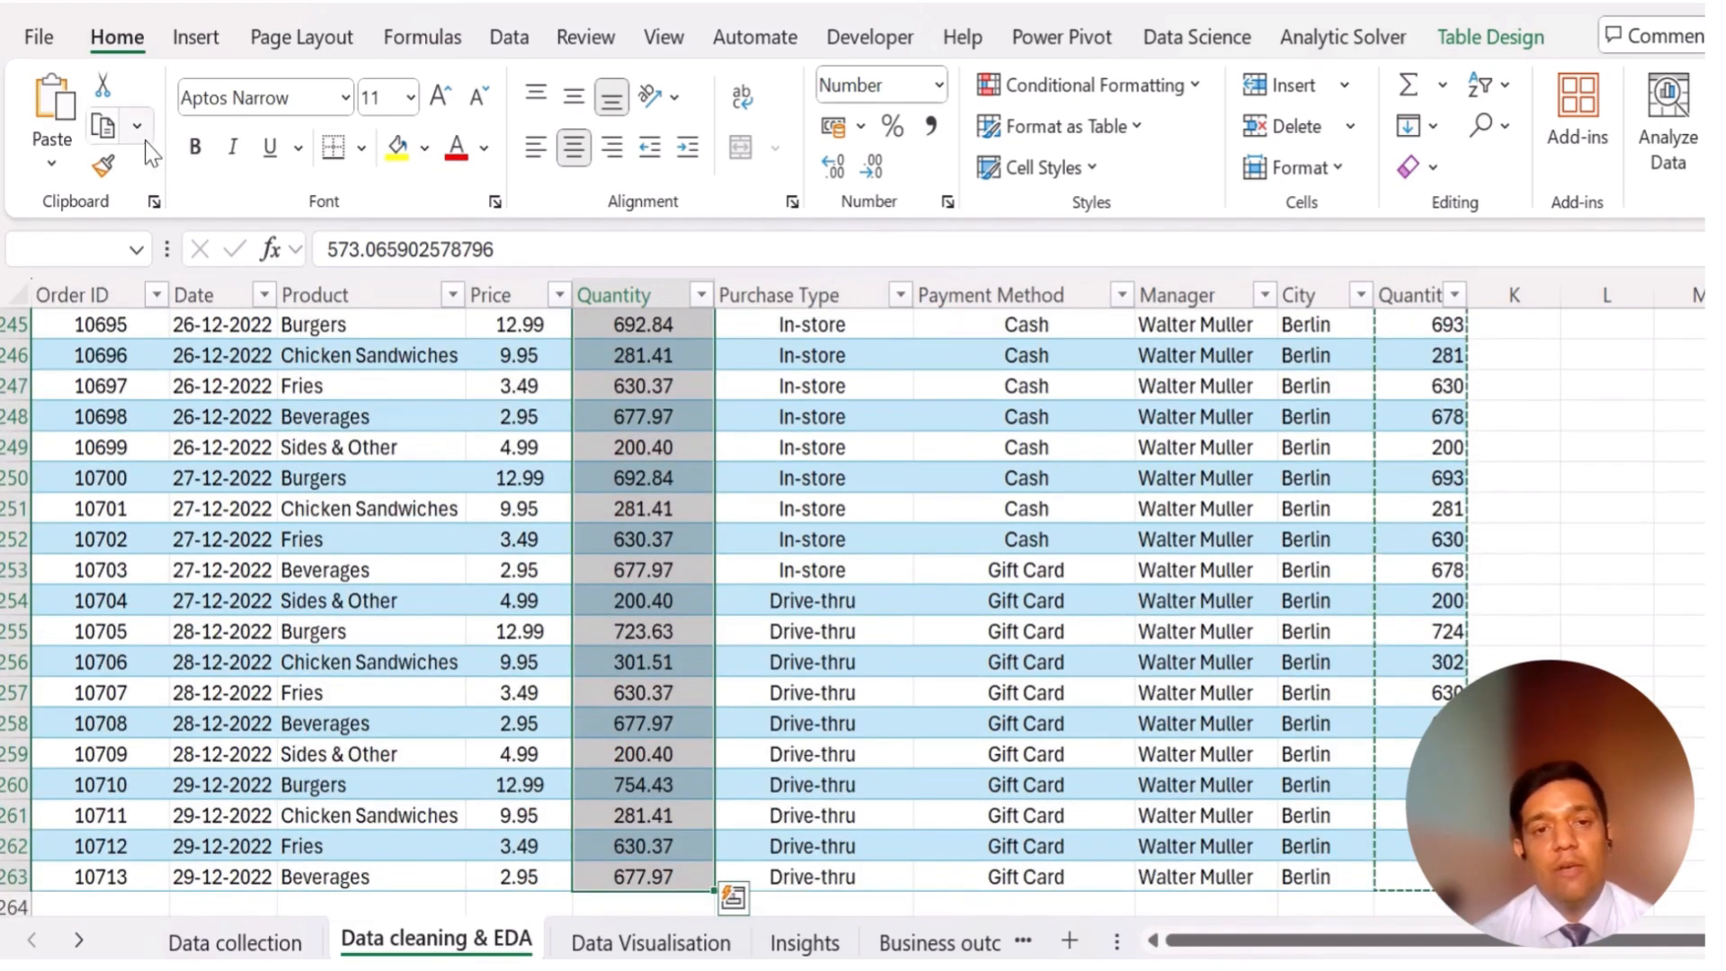
pyautogui.click(62, 151)
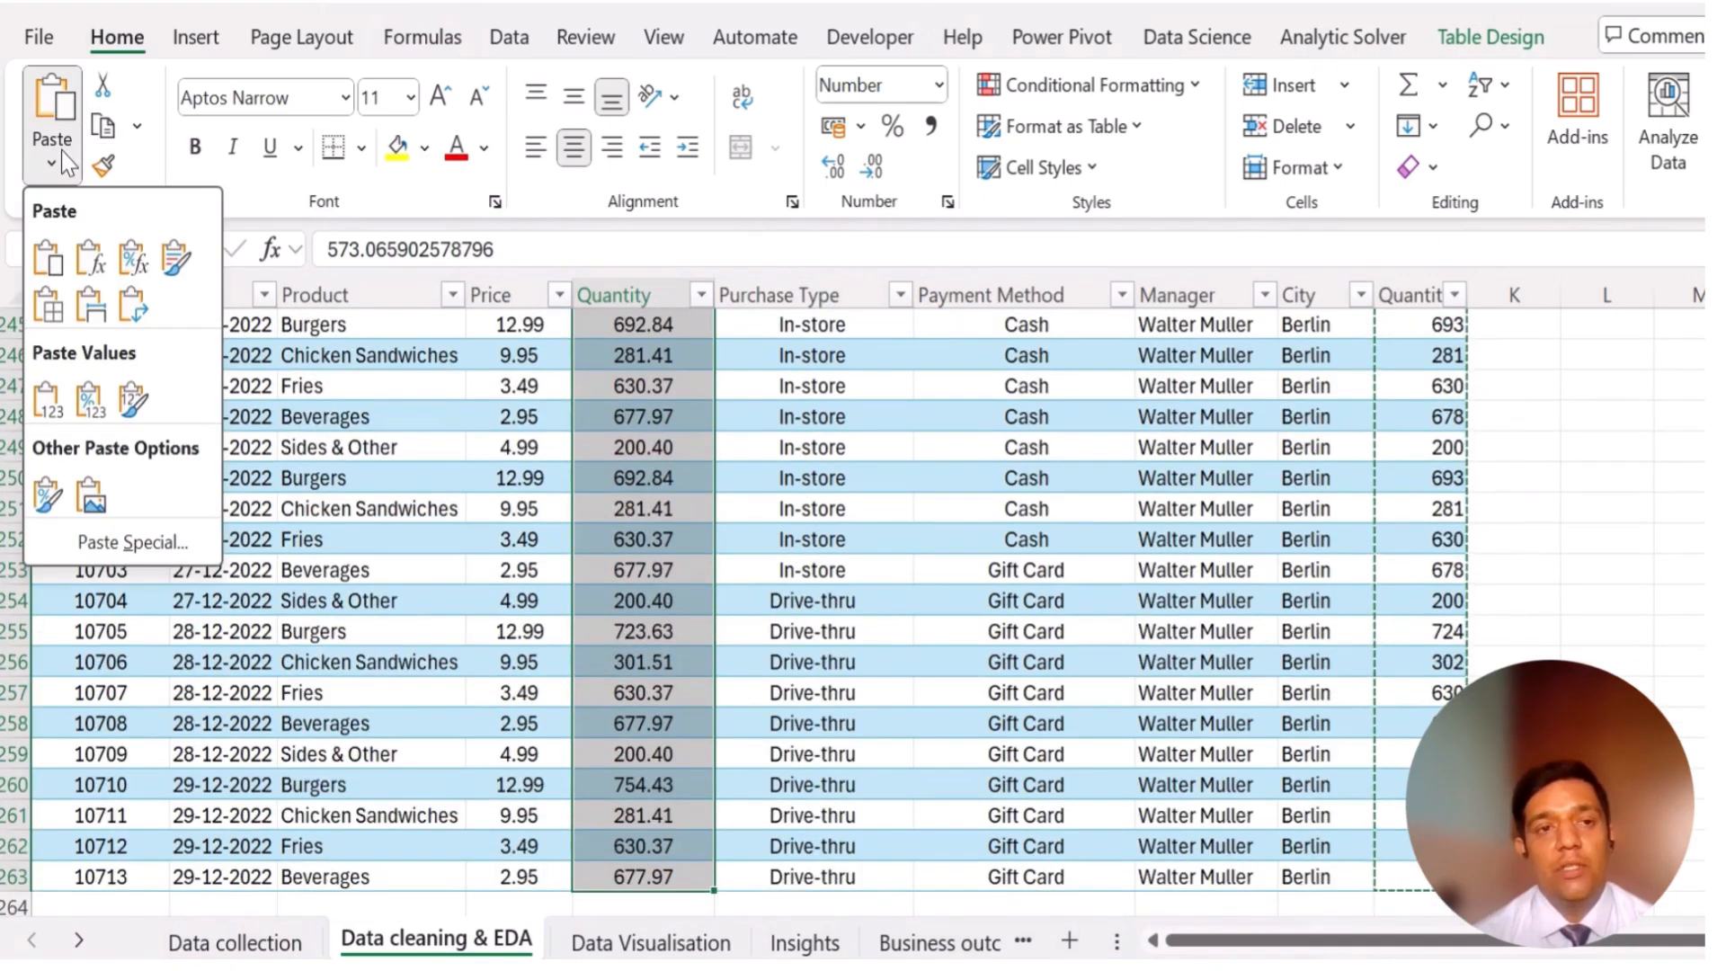
pyautogui.click(133, 542)
pyautogui.click(1182, 442)
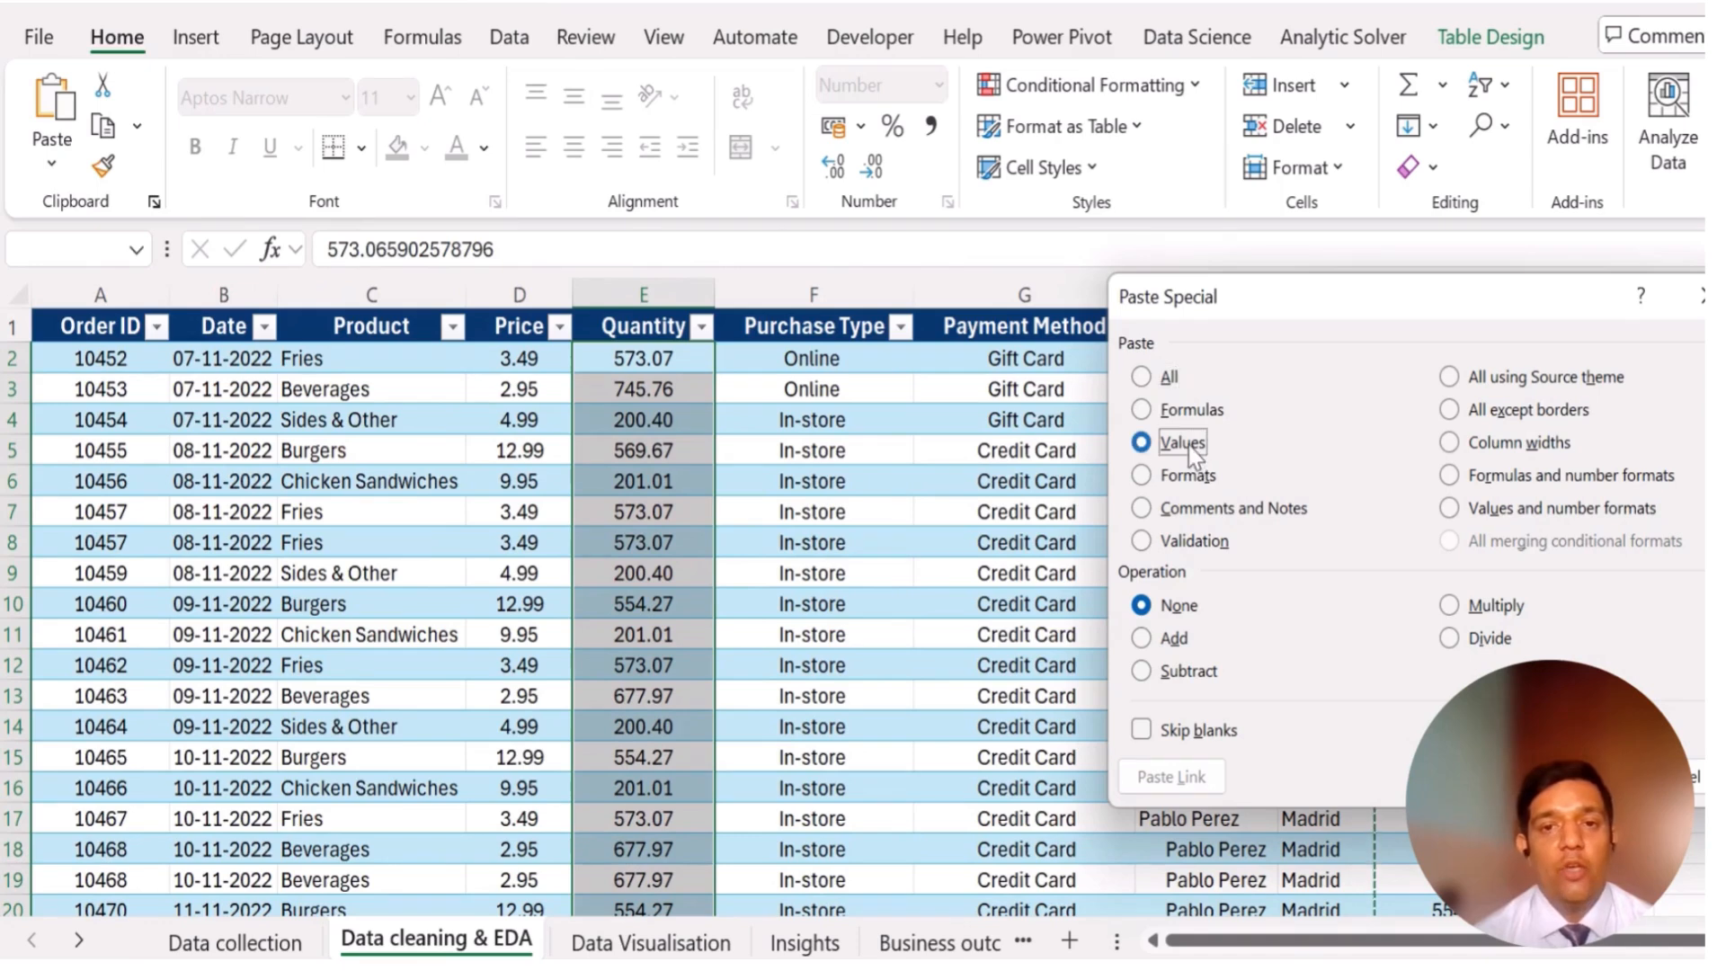
pyautogui.press('Return')
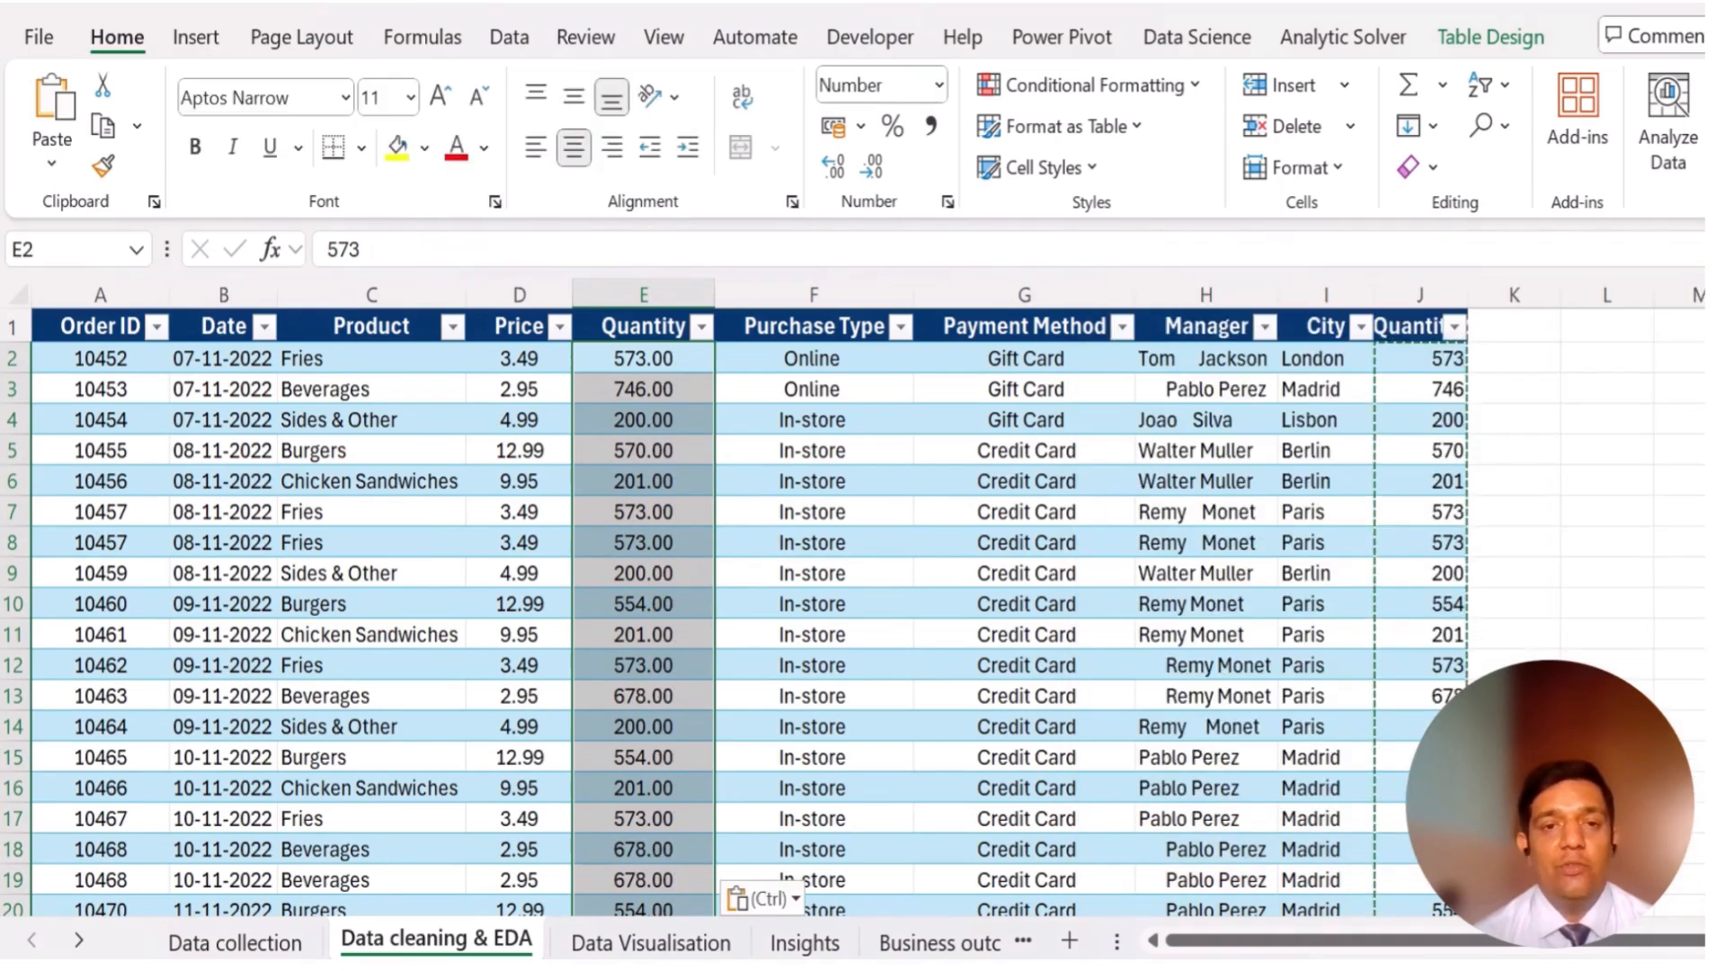
# - Delete the helper column J that holds the rounding formula
pyautogui.click(1665, 540)
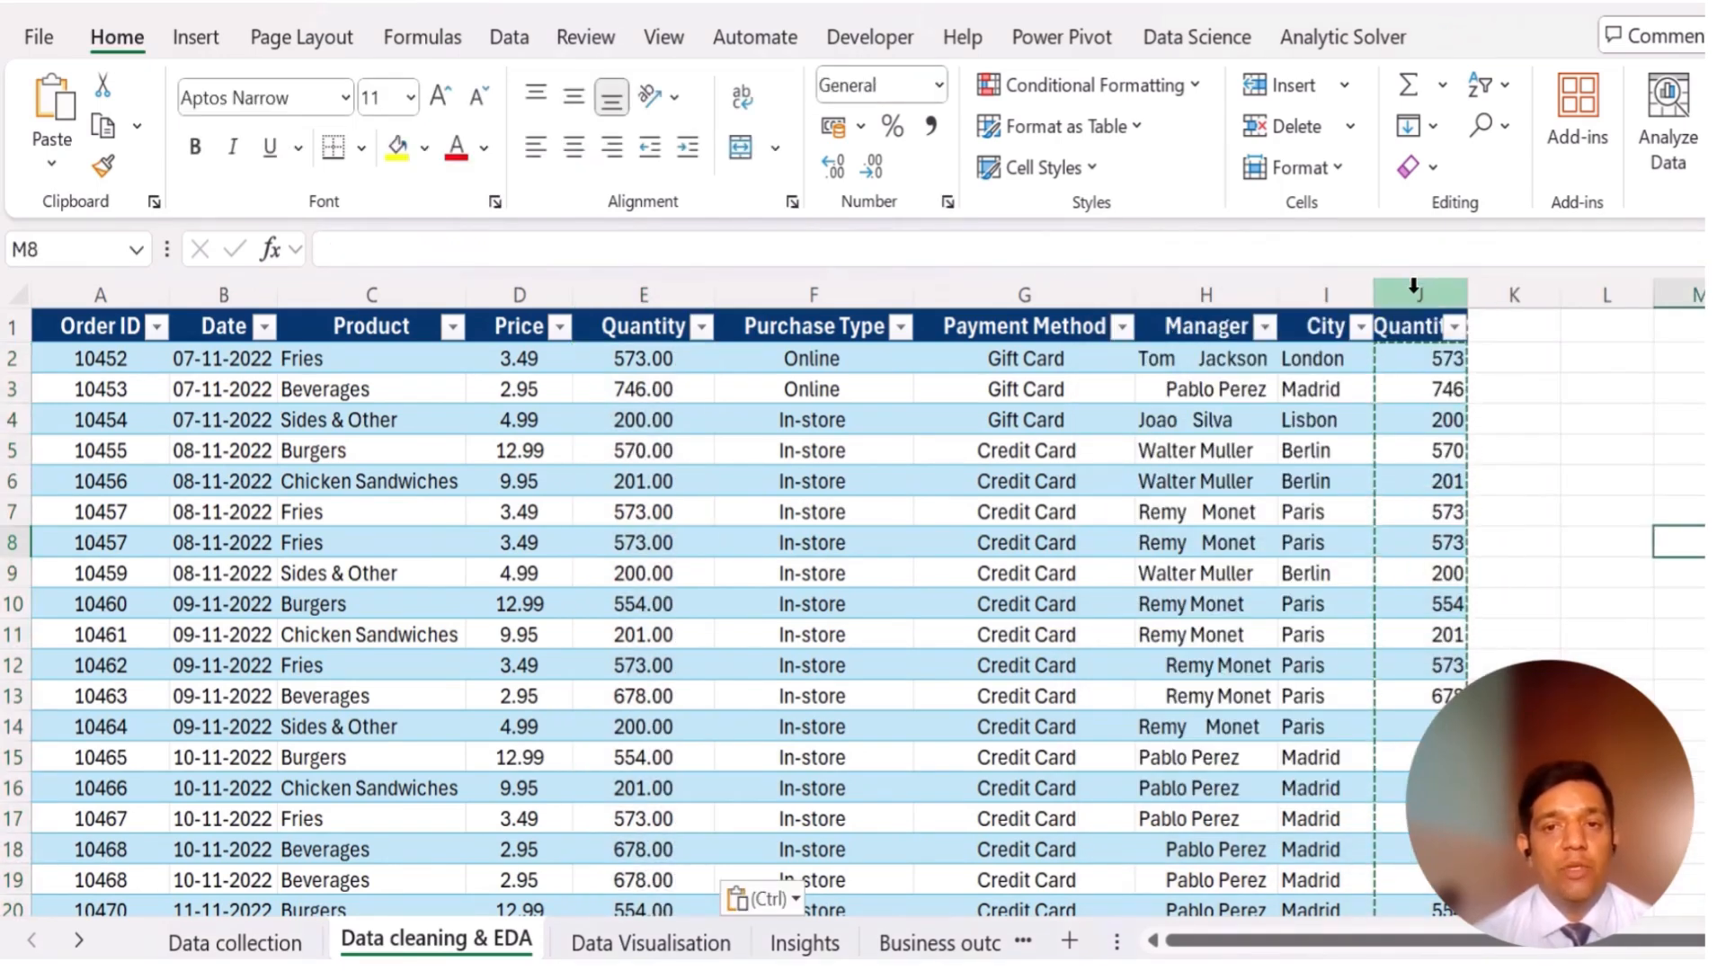
pyautogui.click(1413, 286)
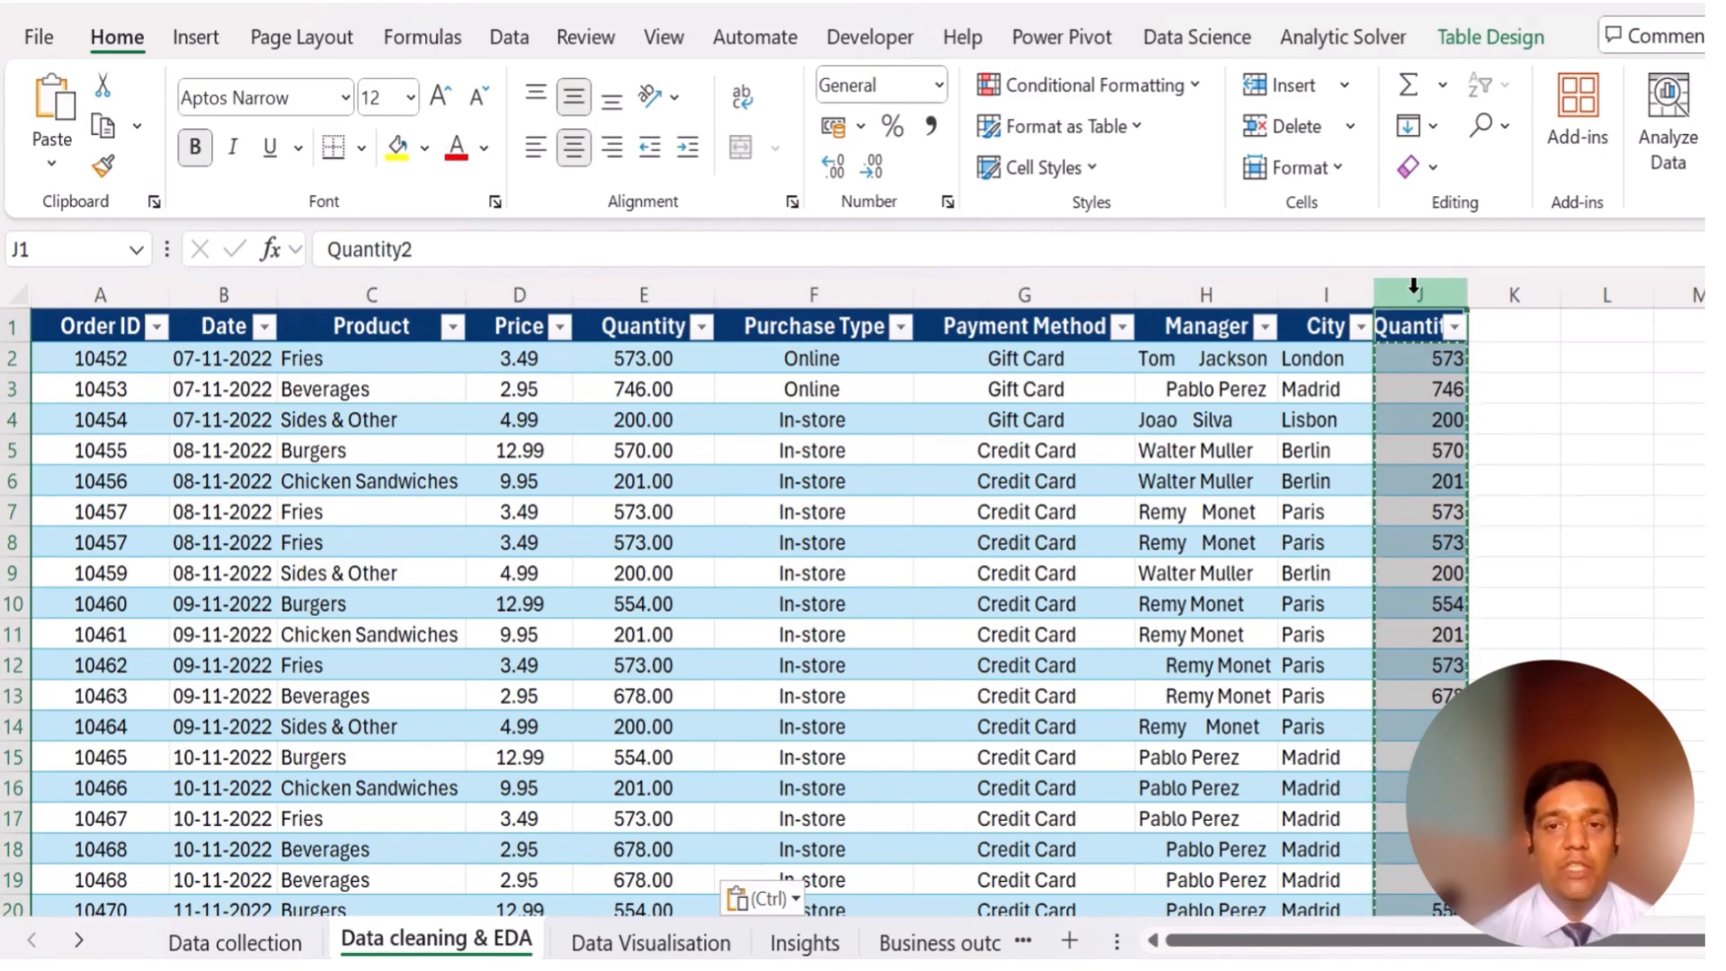
pyautogui.hotkey('ctrl', '-')
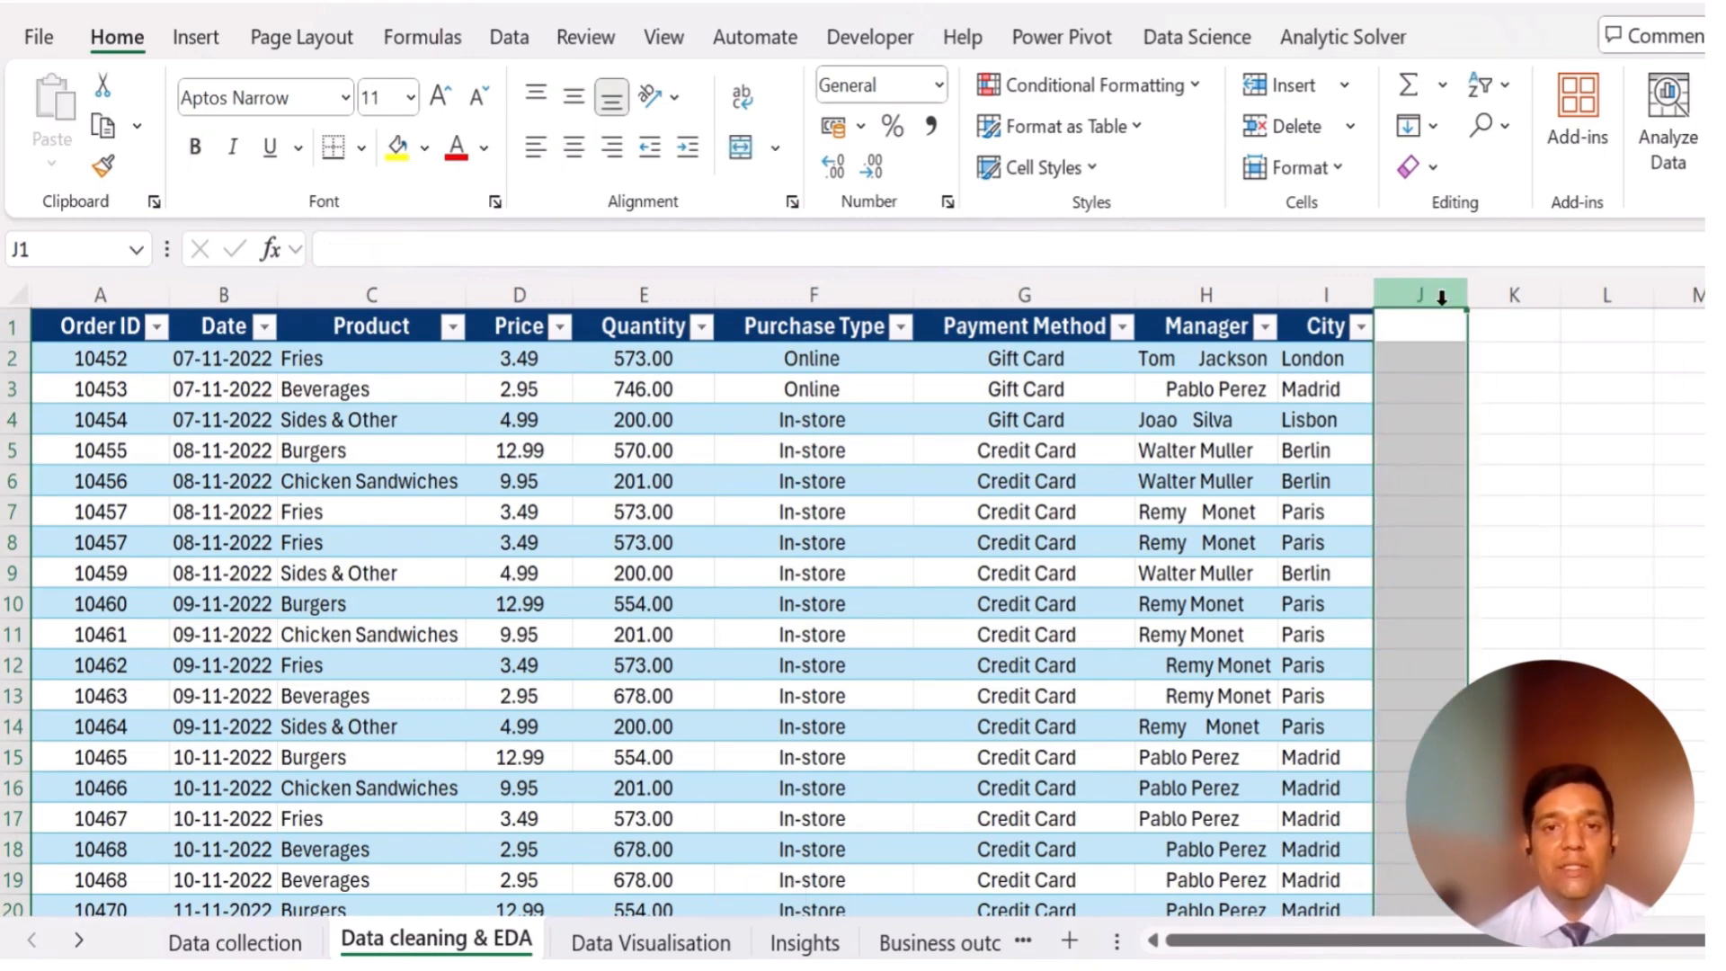
pyautogui.click(1557, 422)
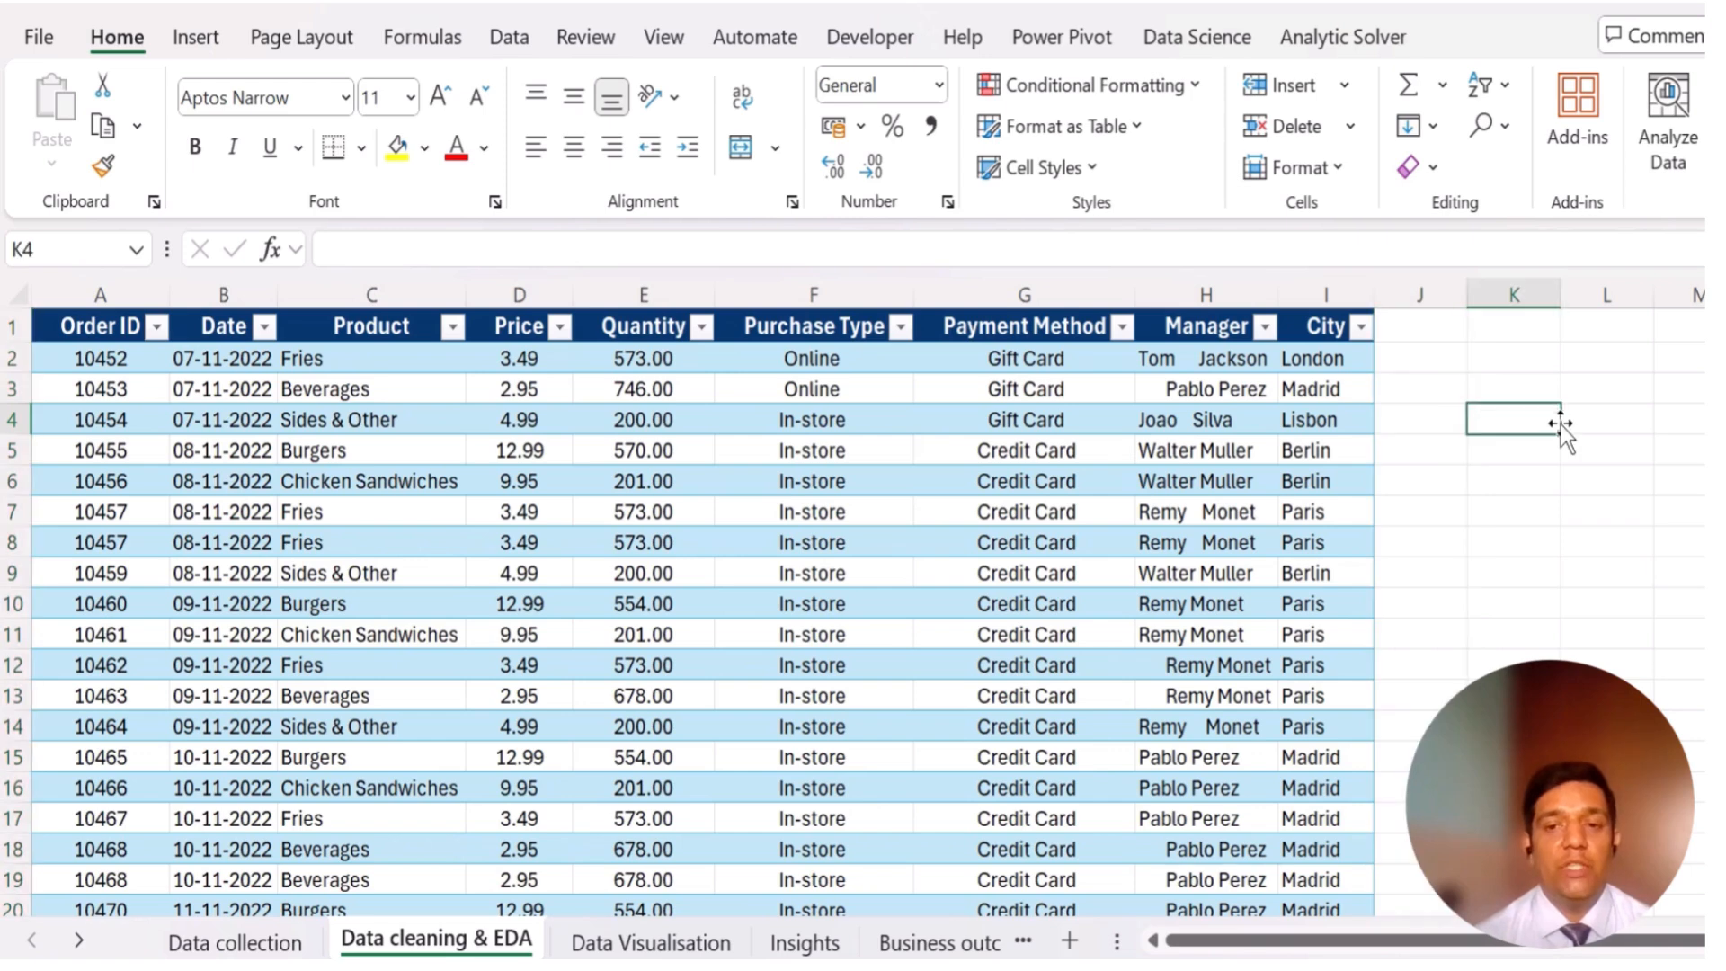
# - Format the Quantity column as Number with 0 decimal places
pyautogui.click(647, 304)
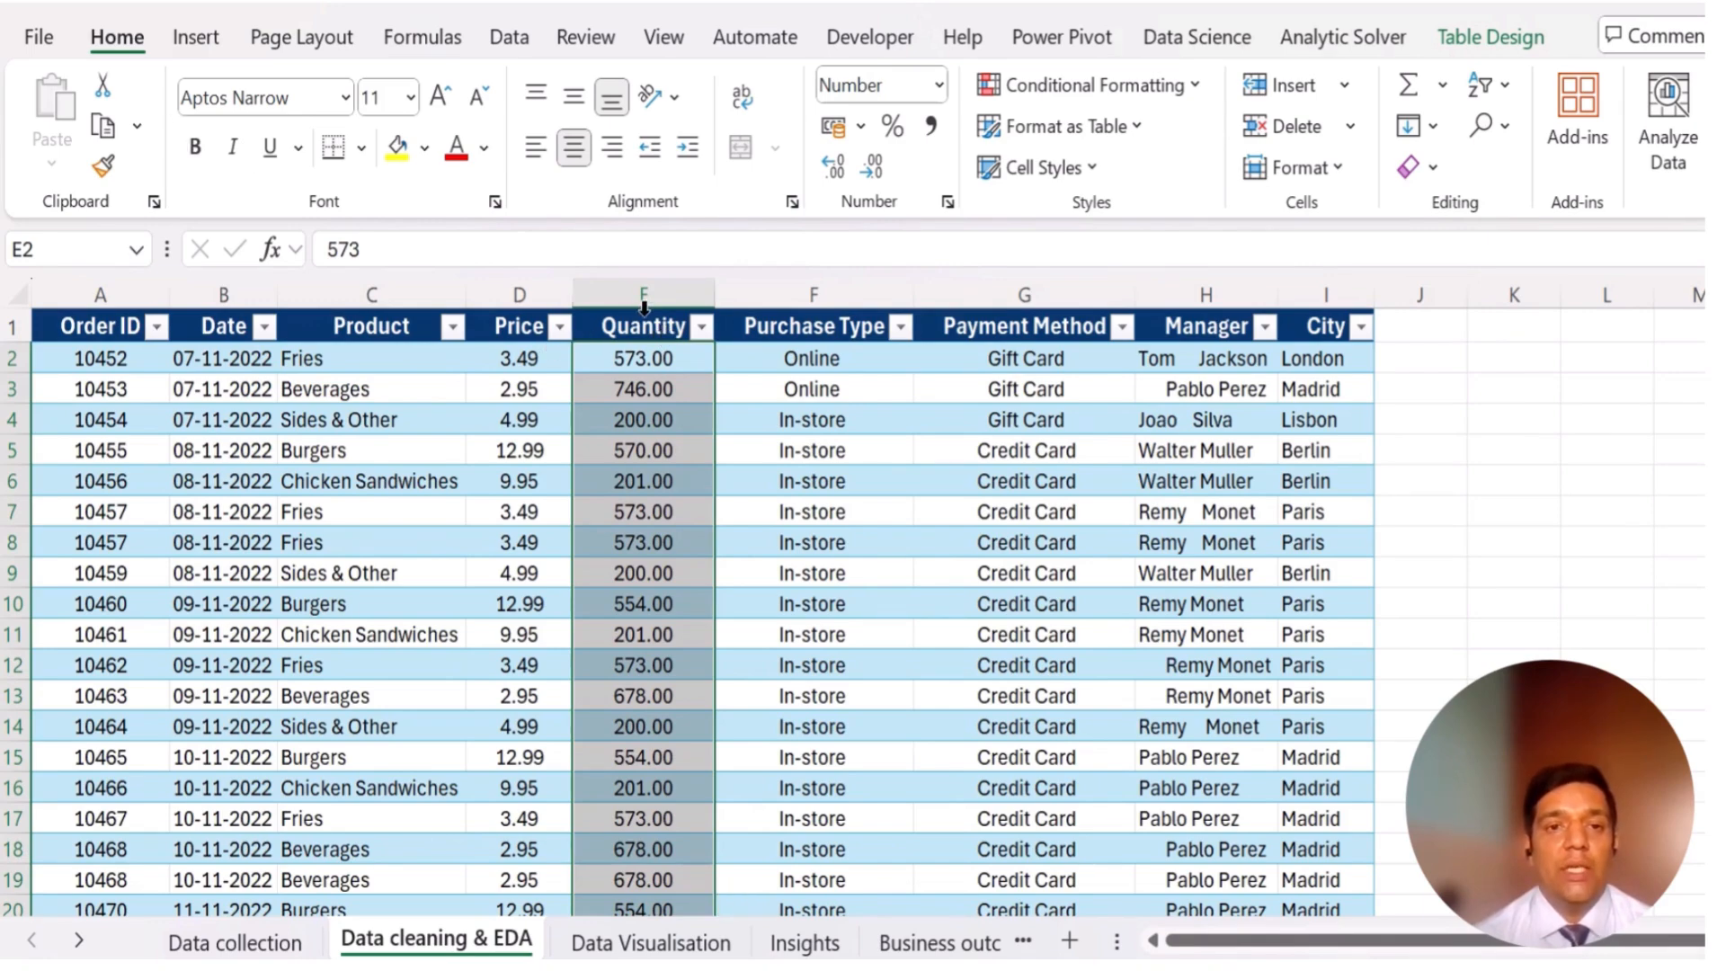
pyautogui.rightClick(647, 325)
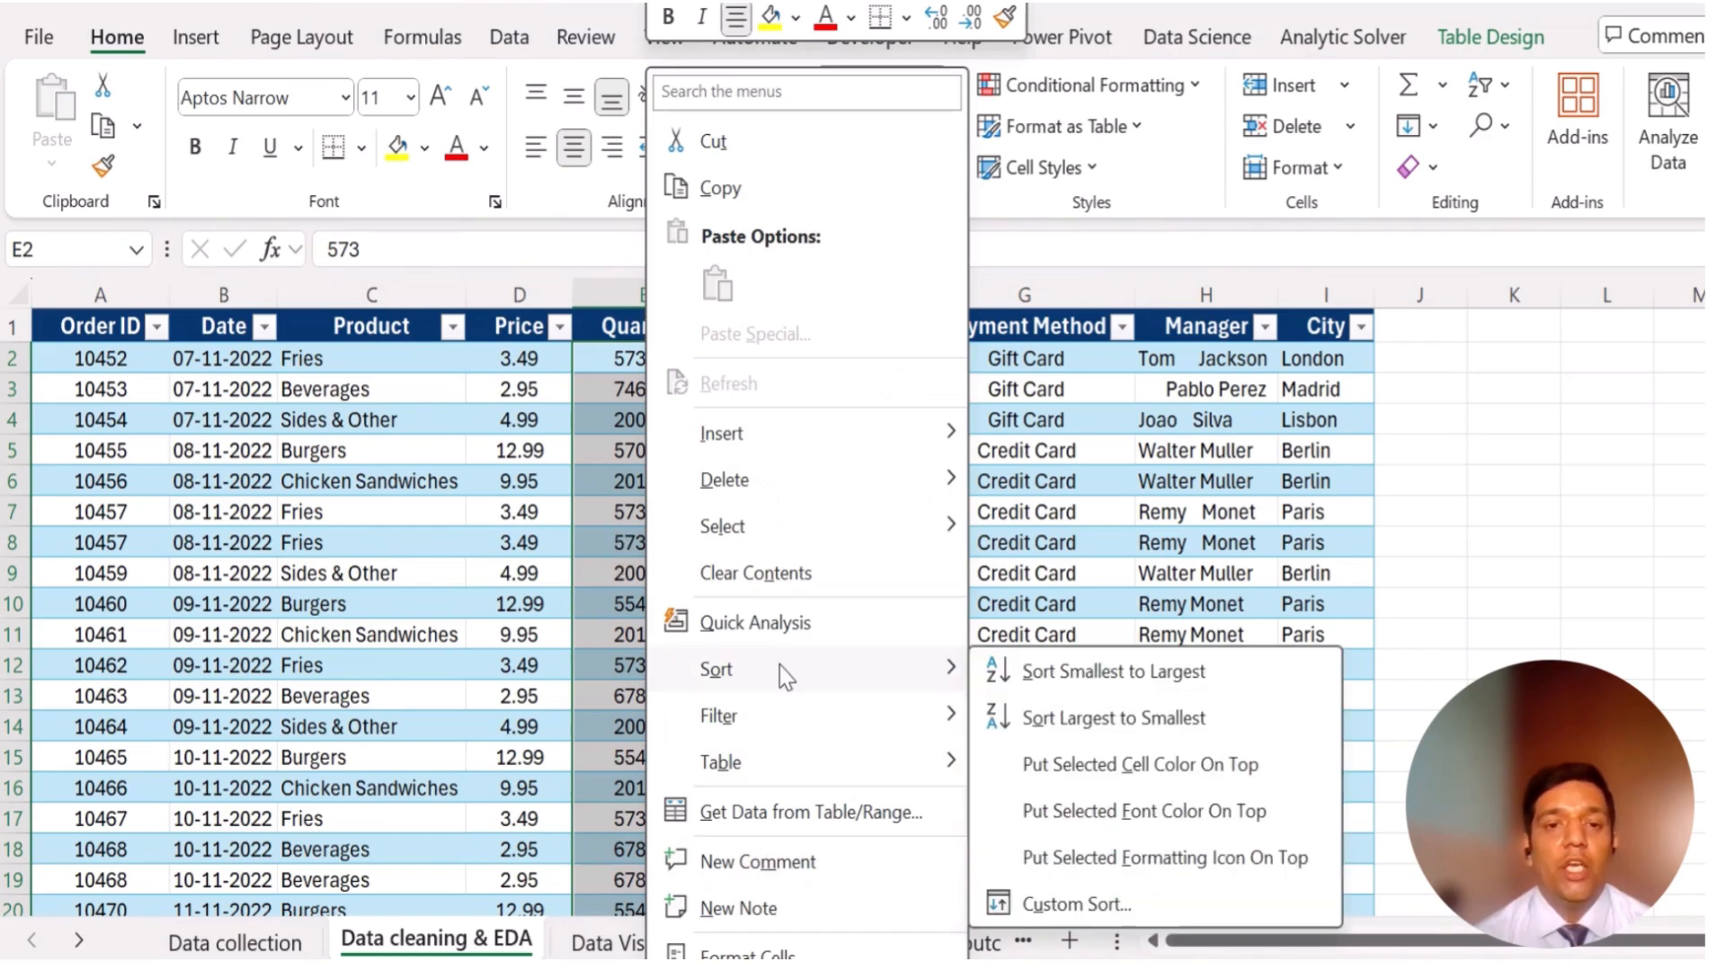
pyautogui.click(822, 951)
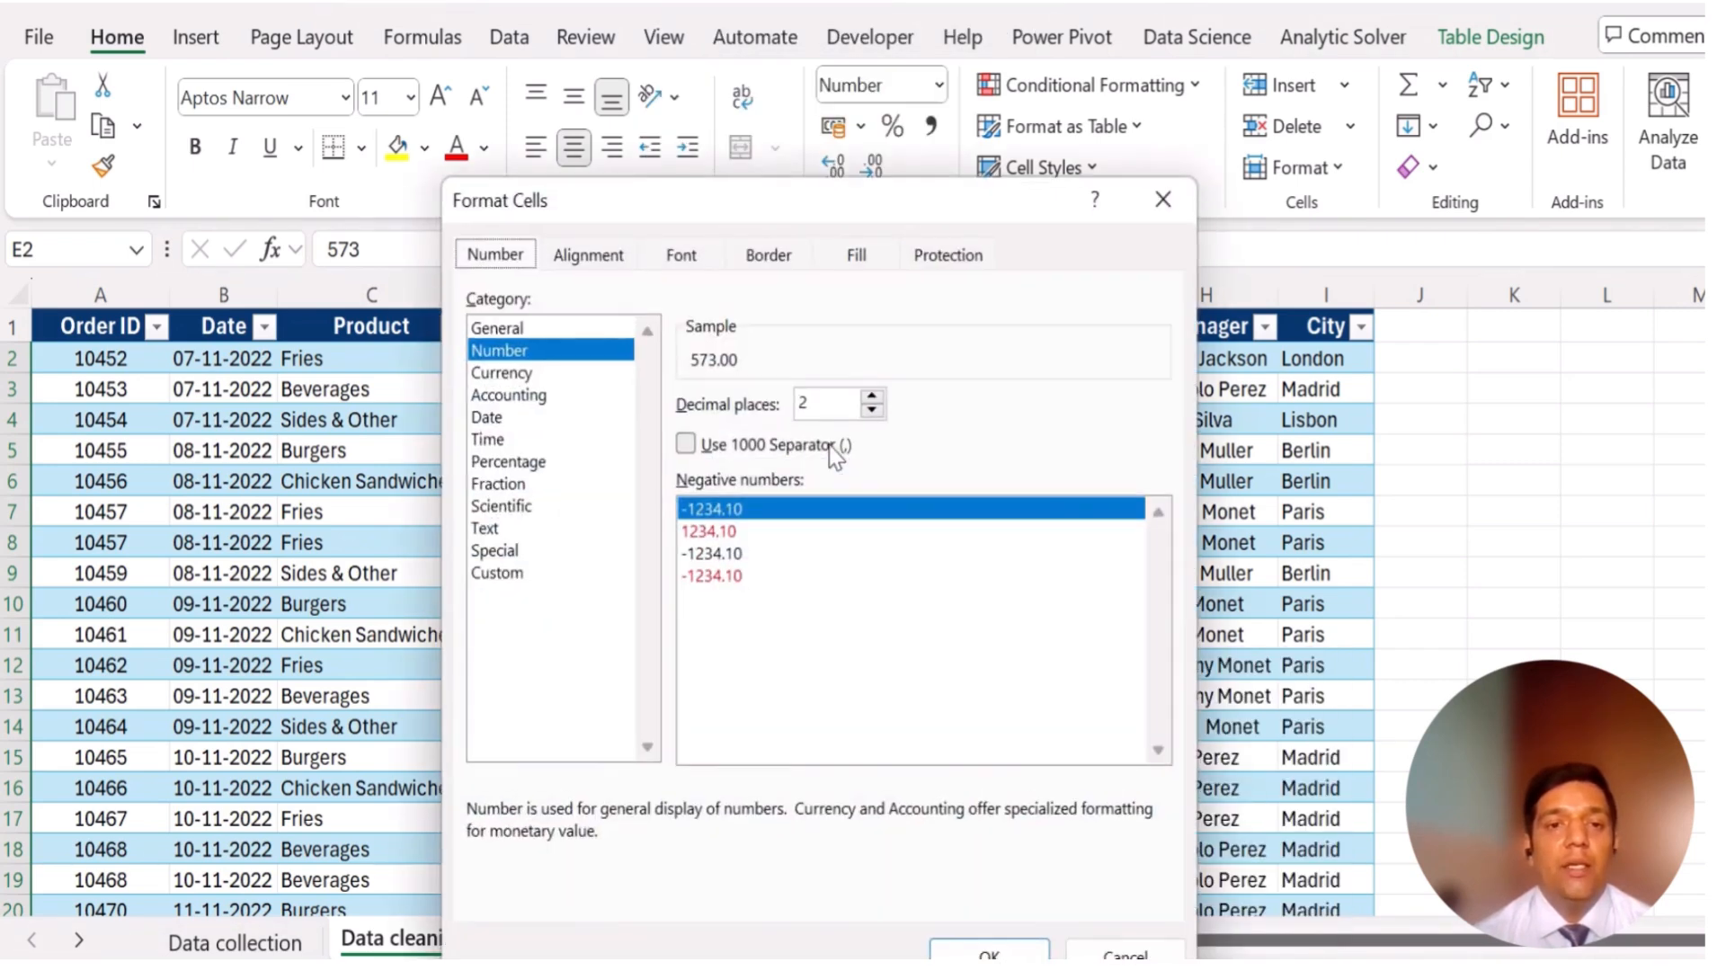
pyautogui.click(871, 410)
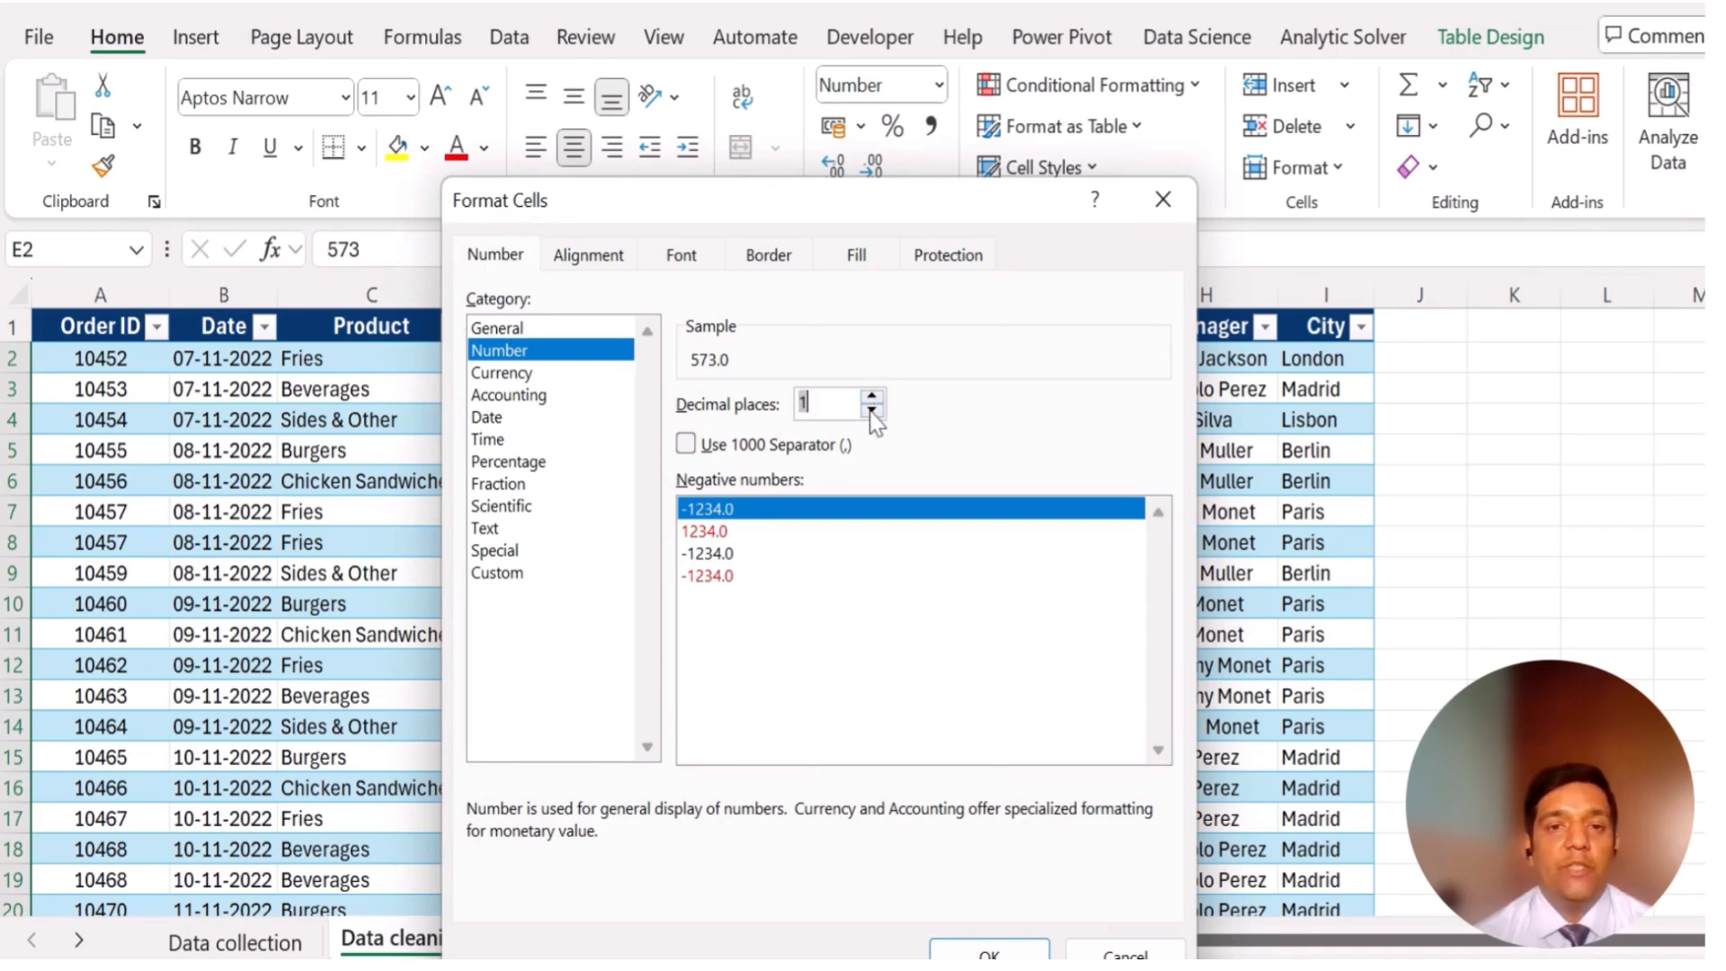
pyautogui.click(871, 410)
pyautogui.click(989, 952)
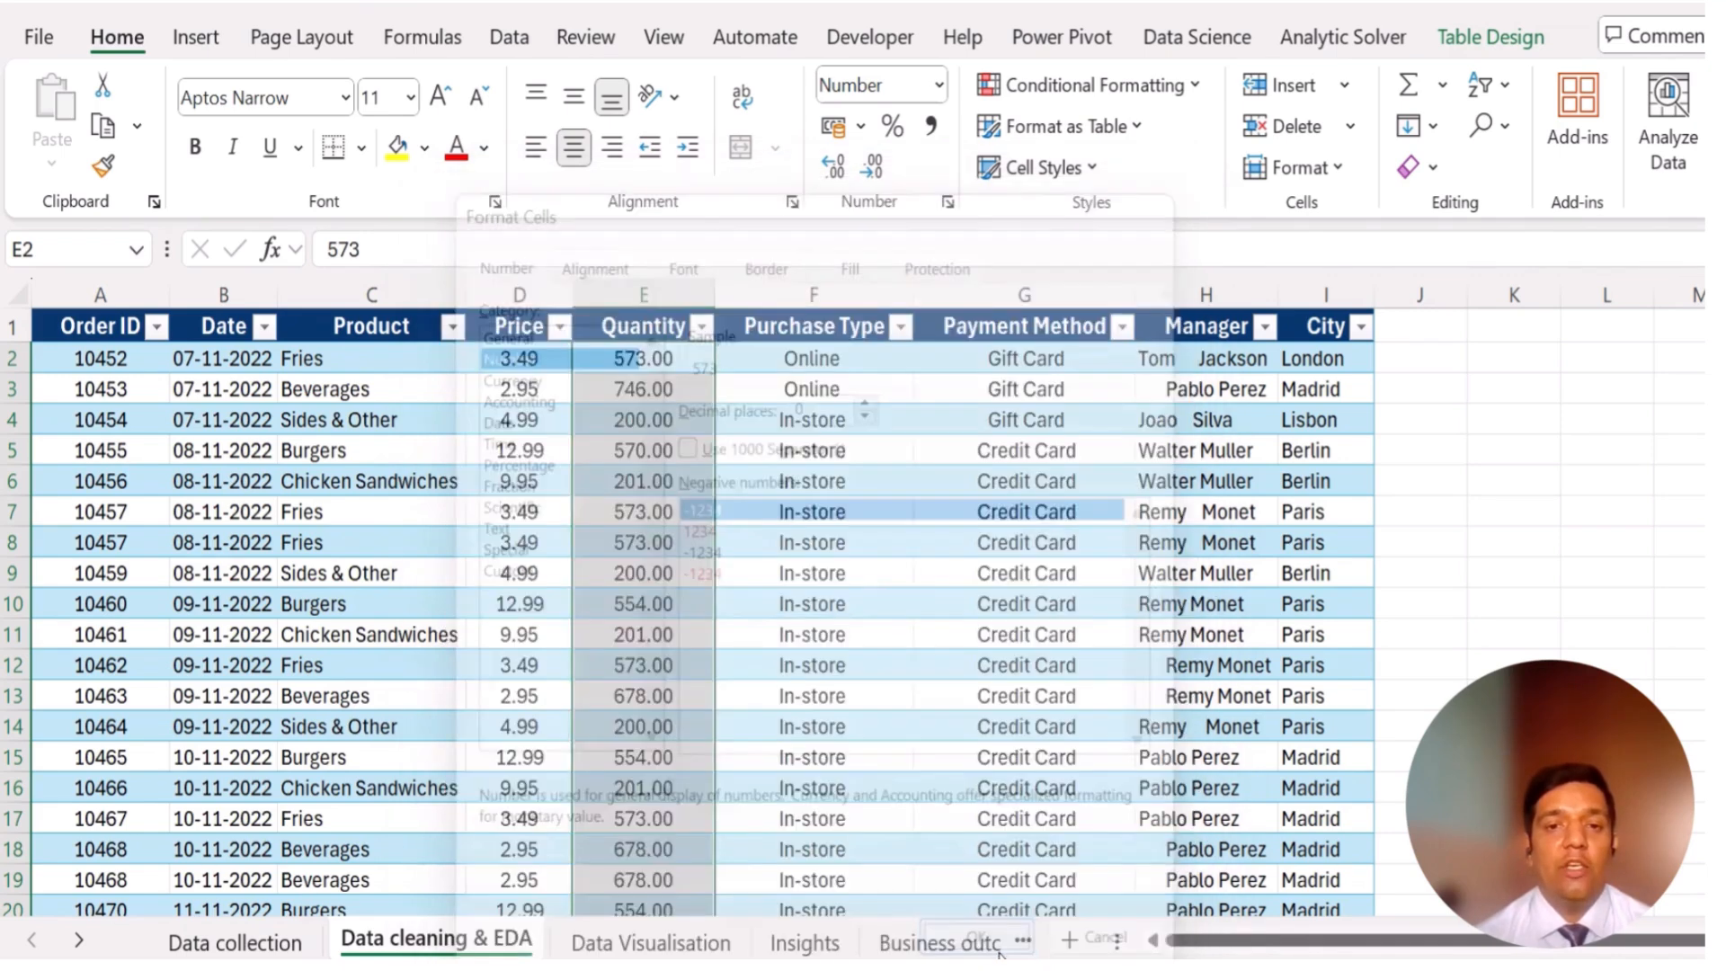
pyautogui.click(963, 636)
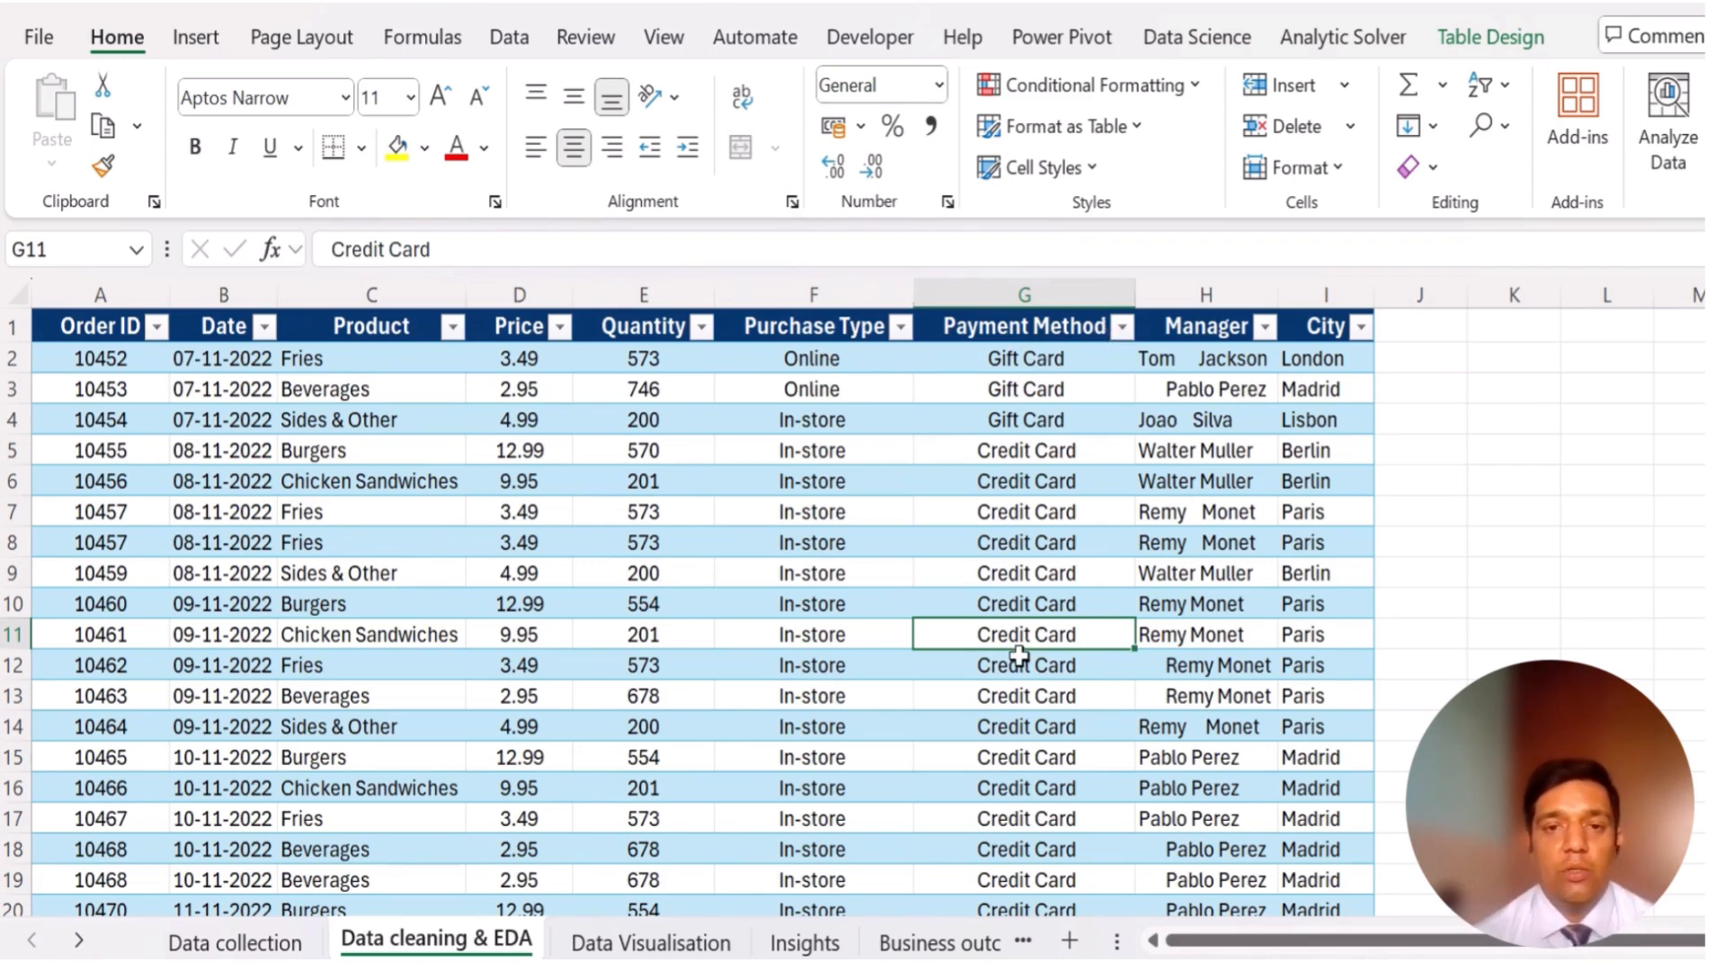
pyautogui.click(1232, 575)
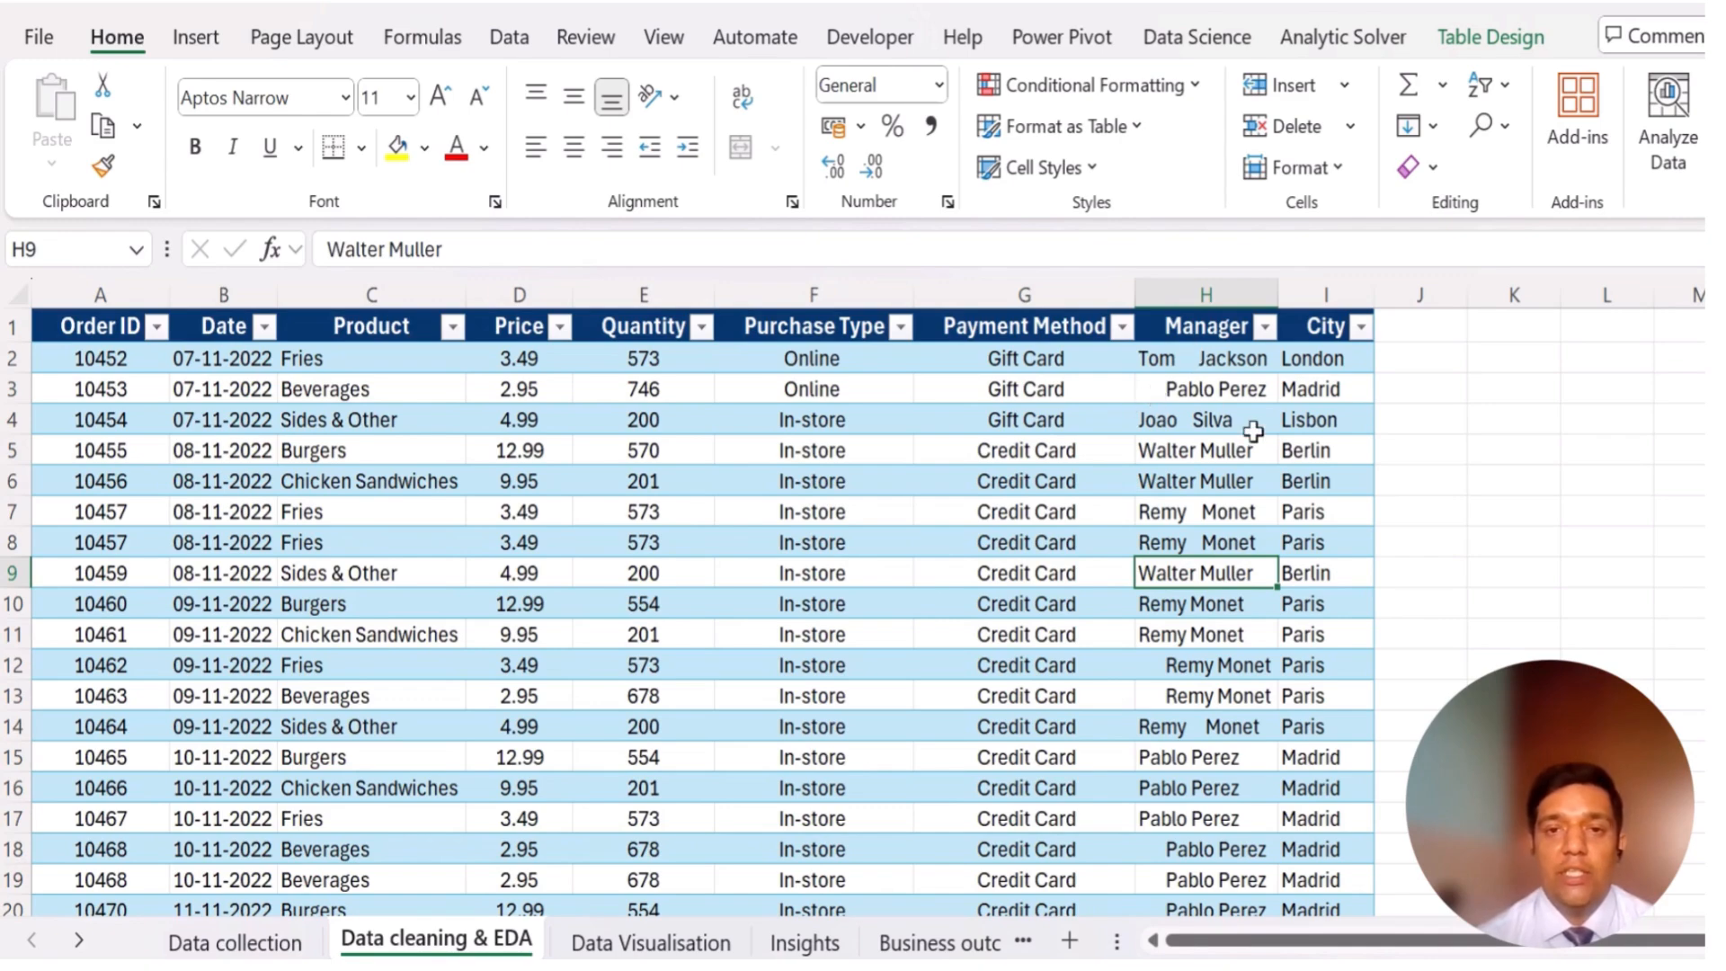
pyautogui.click(1429, 328)
pyautogui.click(1431, 364)
pyautogui.write('=')
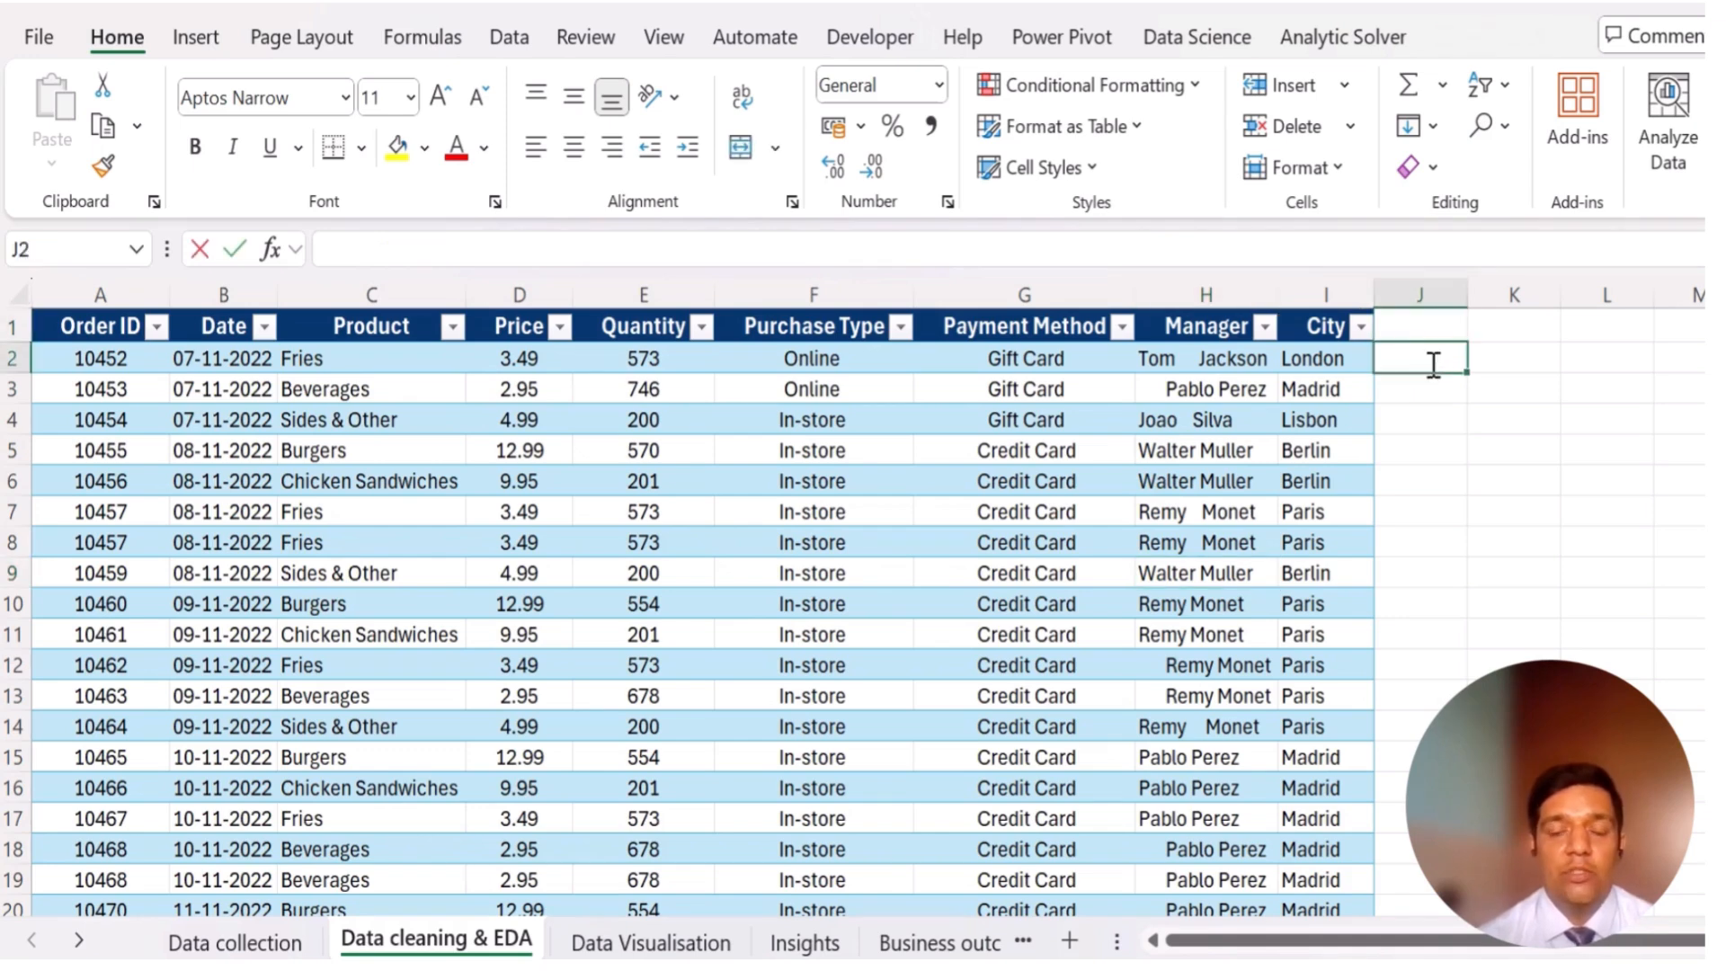
pyautogui.write('trim(')
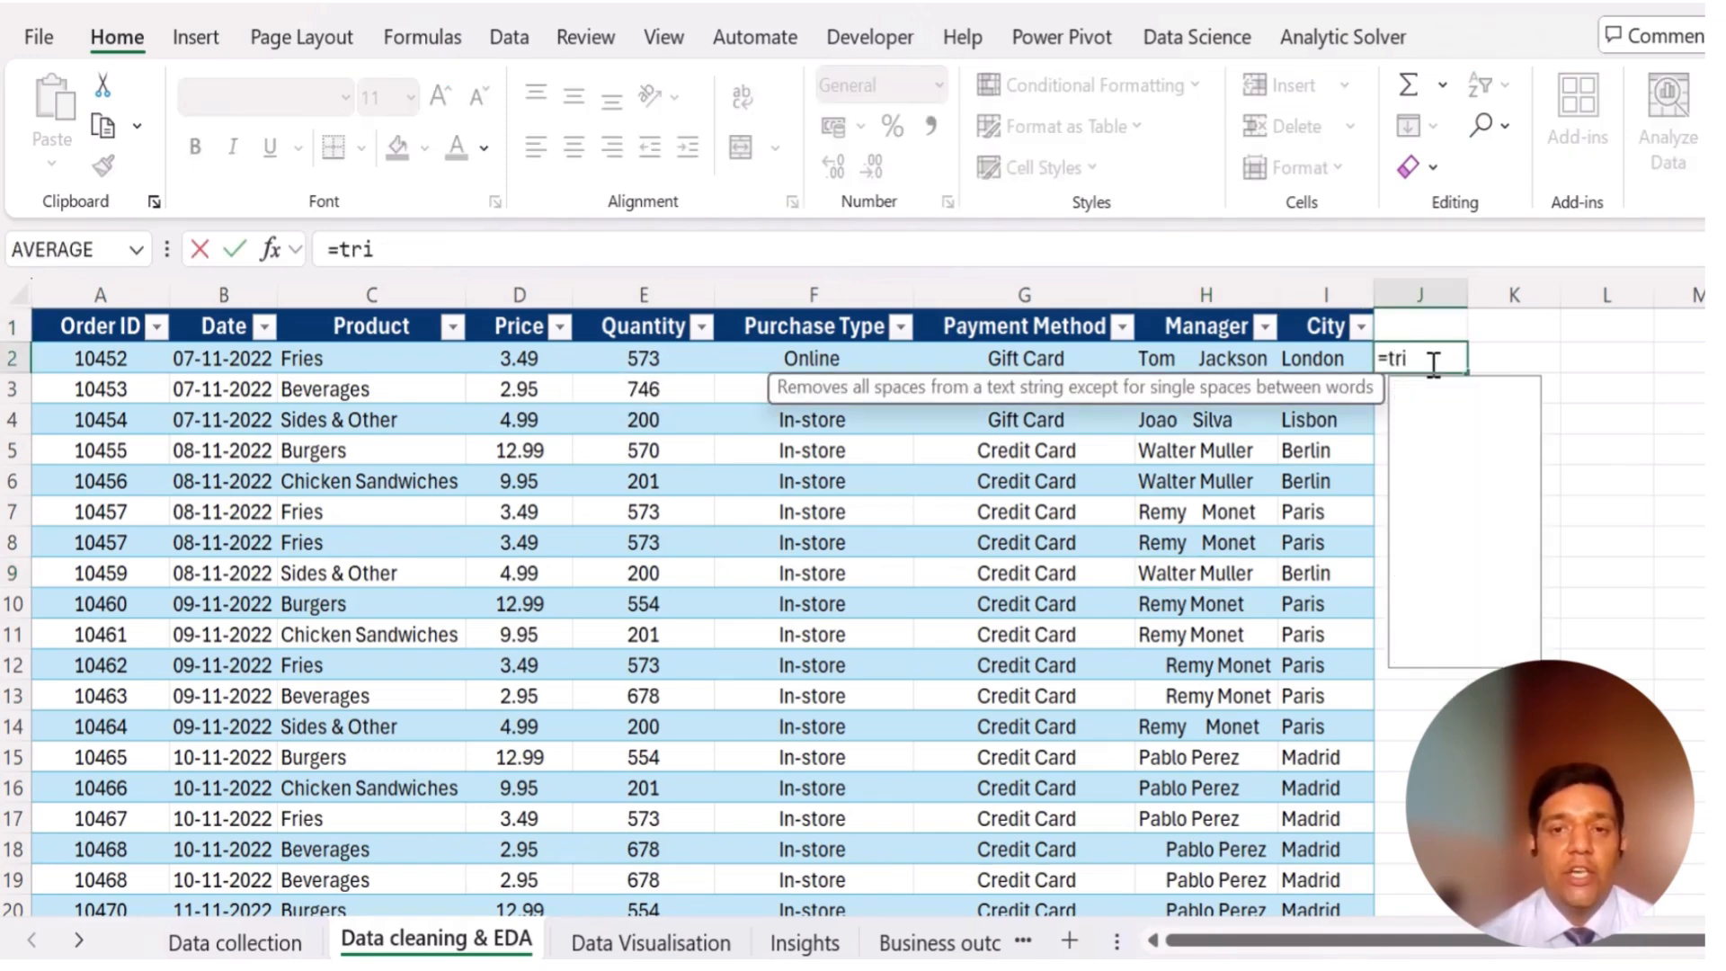
pyautogui.click(1198, 358)
pyautogui.write(')')
pyautogui.press('Return')
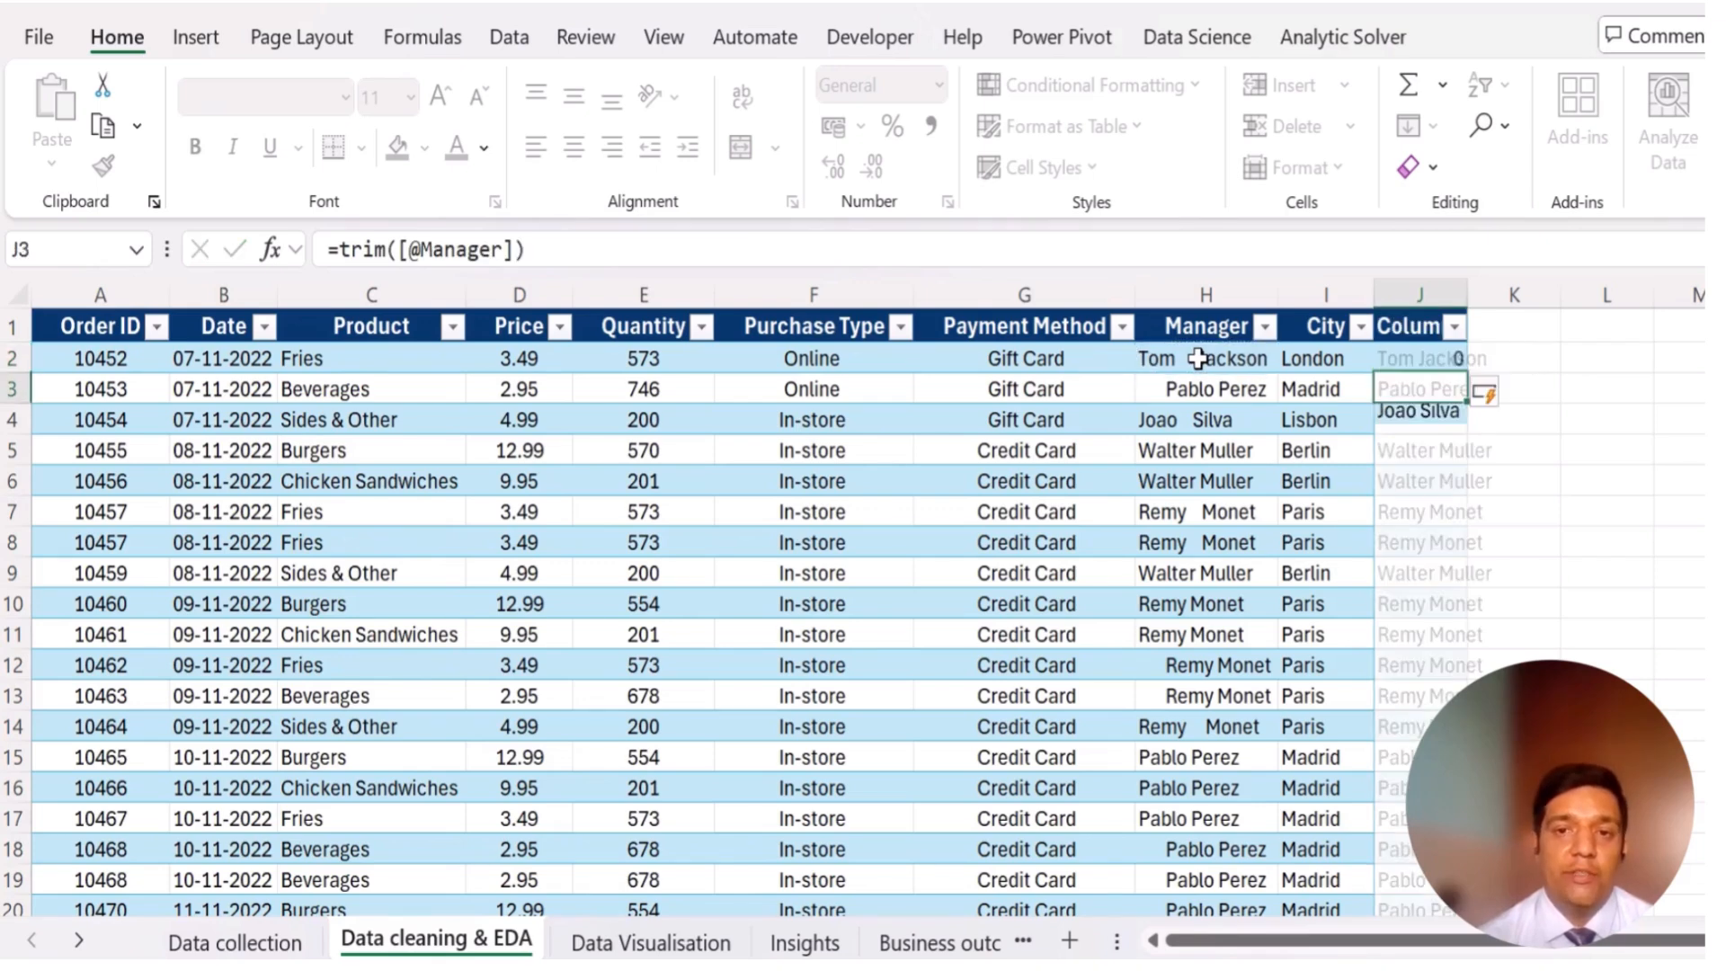
# - Rename the header of the trimmed column in J1 to Manager
pyautogui.doubleClick(1413, 326)
pyautogui.press('BackSpace')
pyautogui.press('BackSpace')
pyautogui.press('BackSpace')
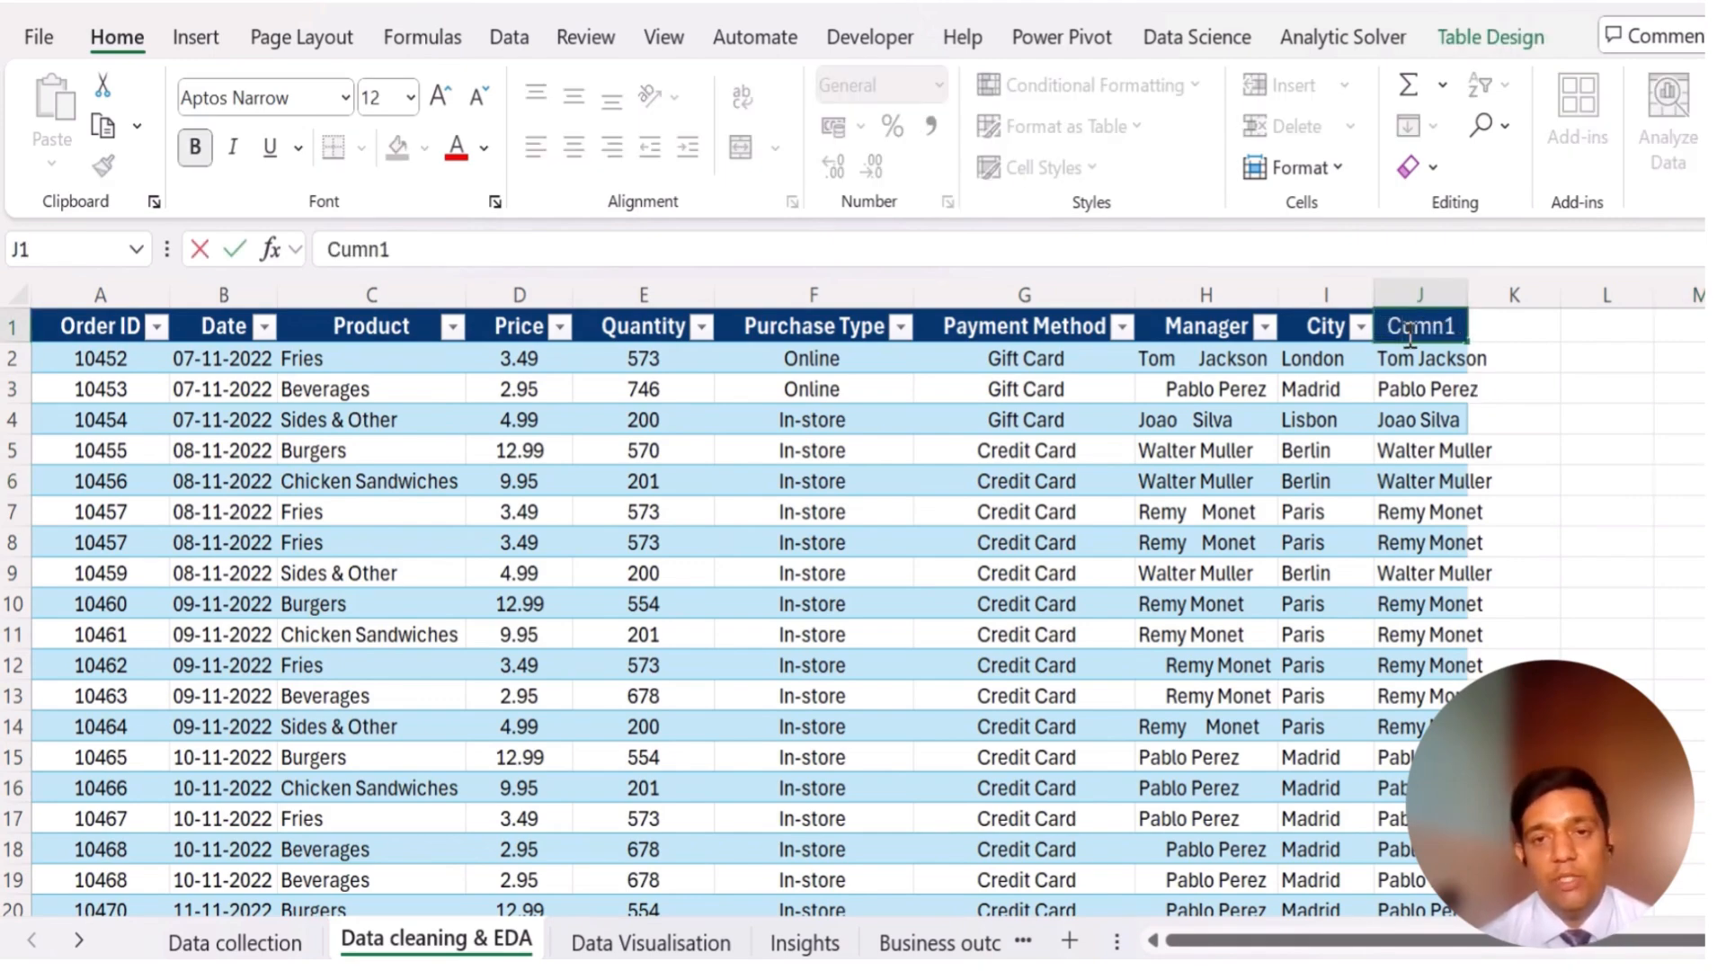
pyautogui.write('Ma')
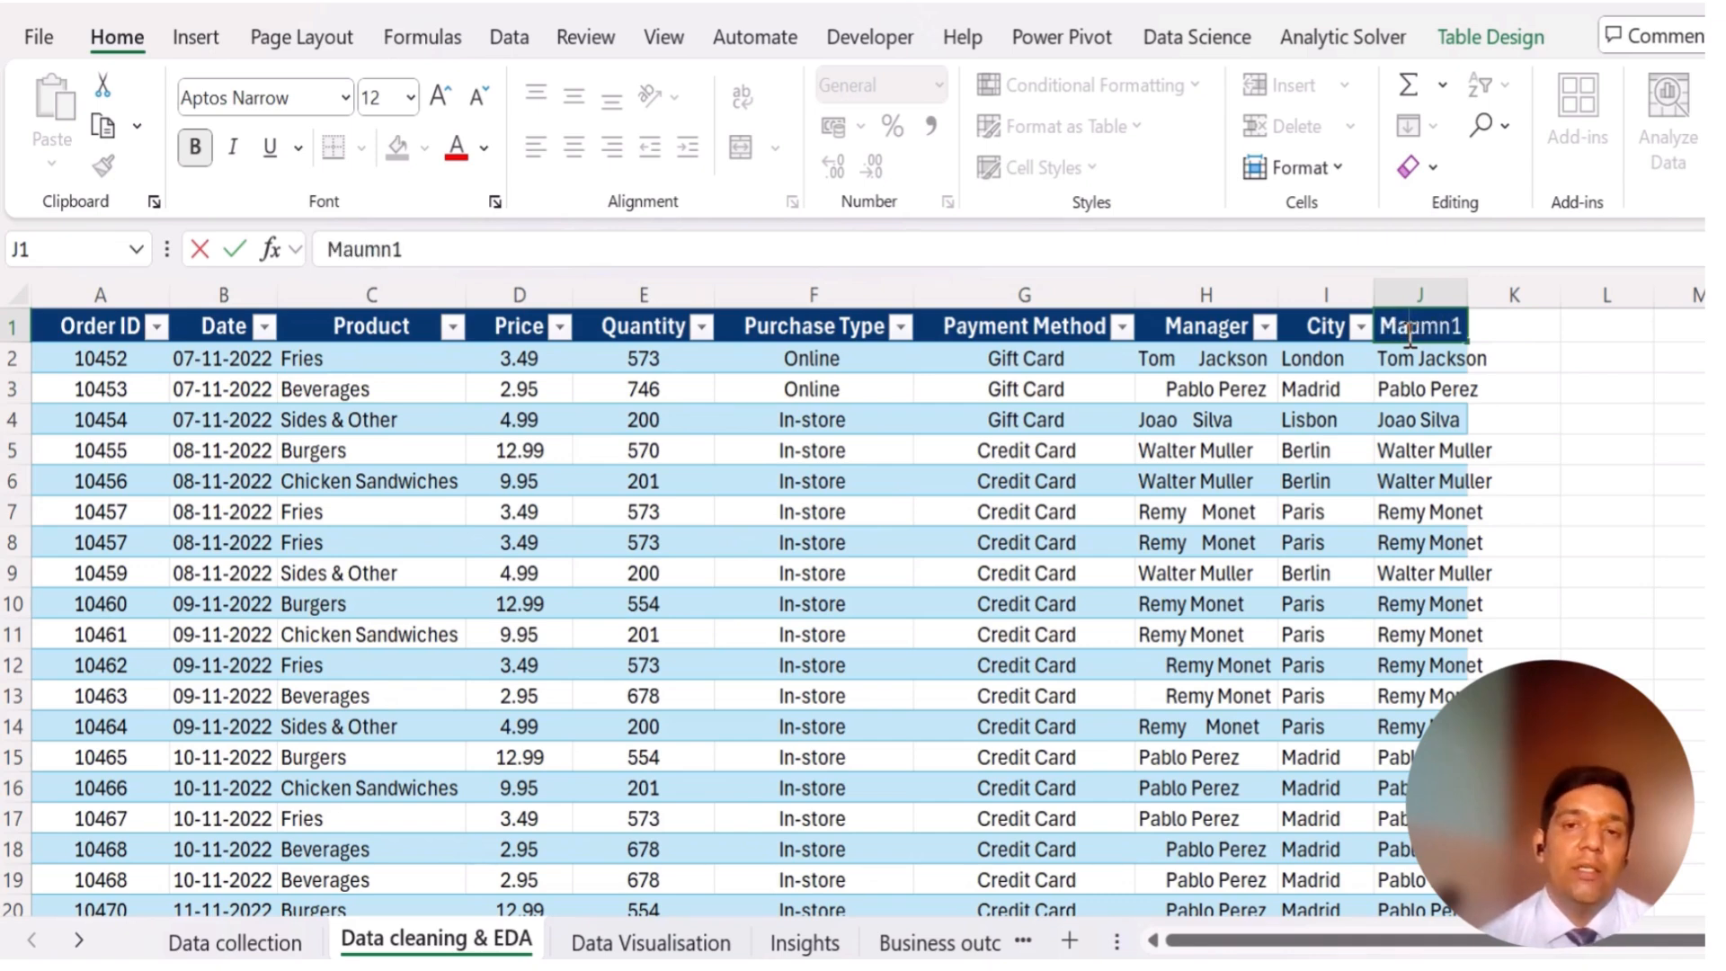
pyautogui.write('nager')
pyautogui.press('Delete')
pyautogui.press('Delete')
pyautogui.press('Delete')
pyautogui.press('Delete')
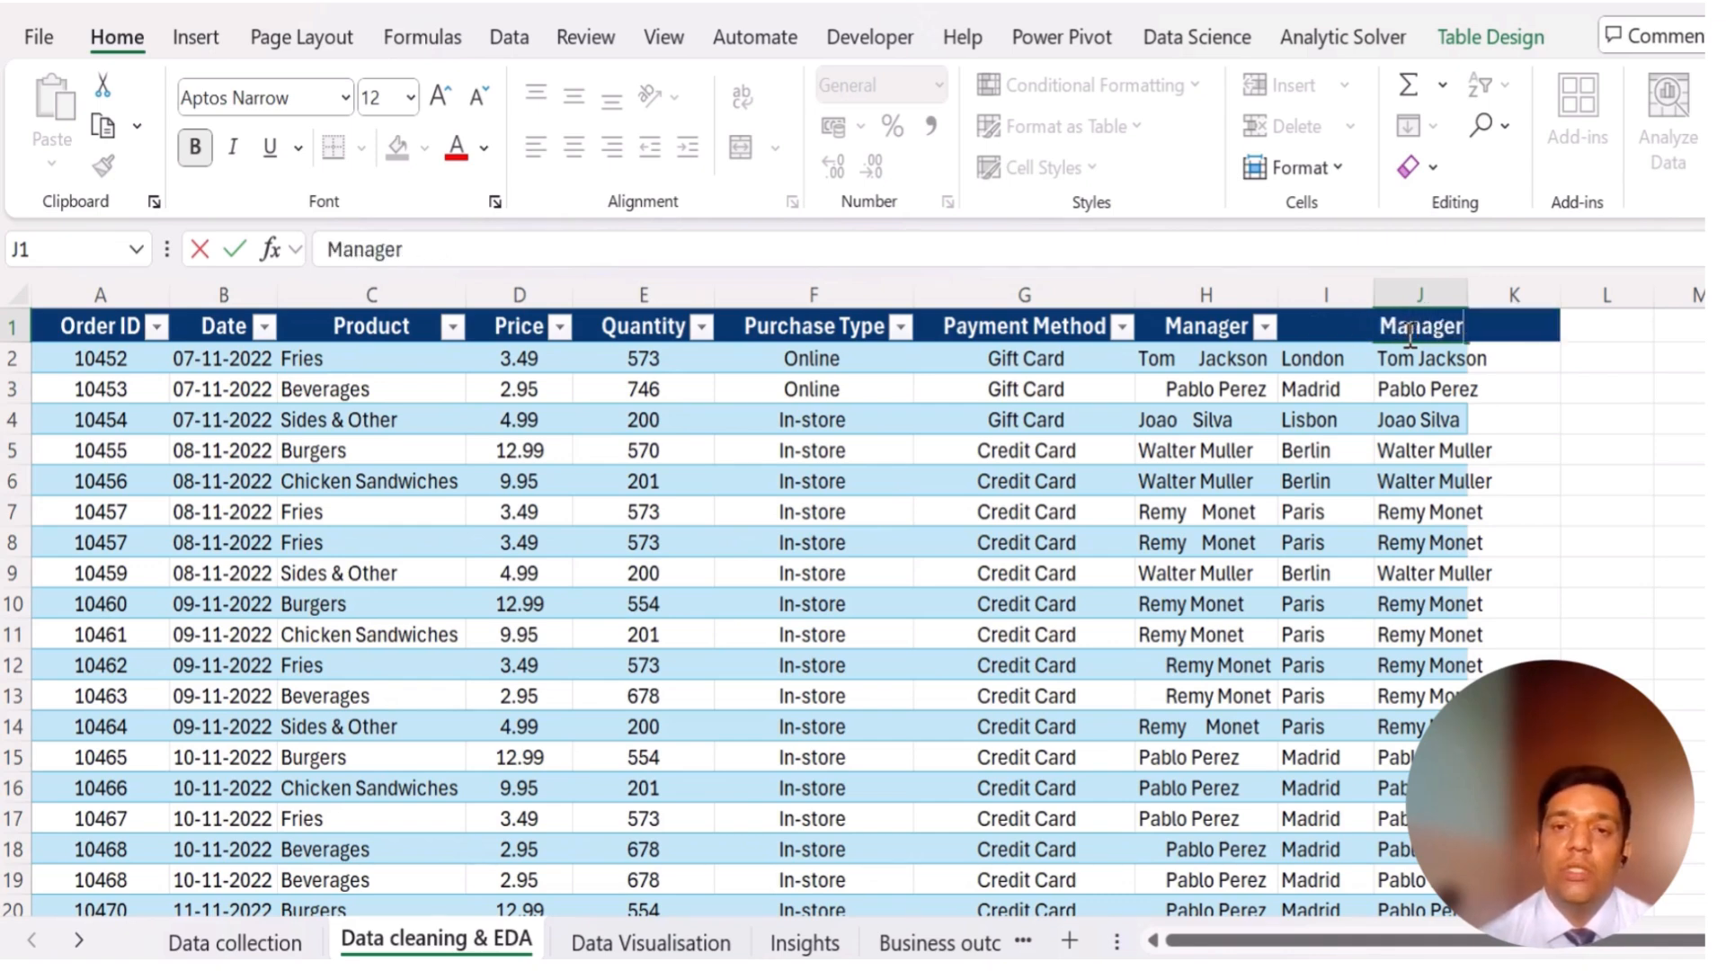
pyautogui.click(1579, 482)
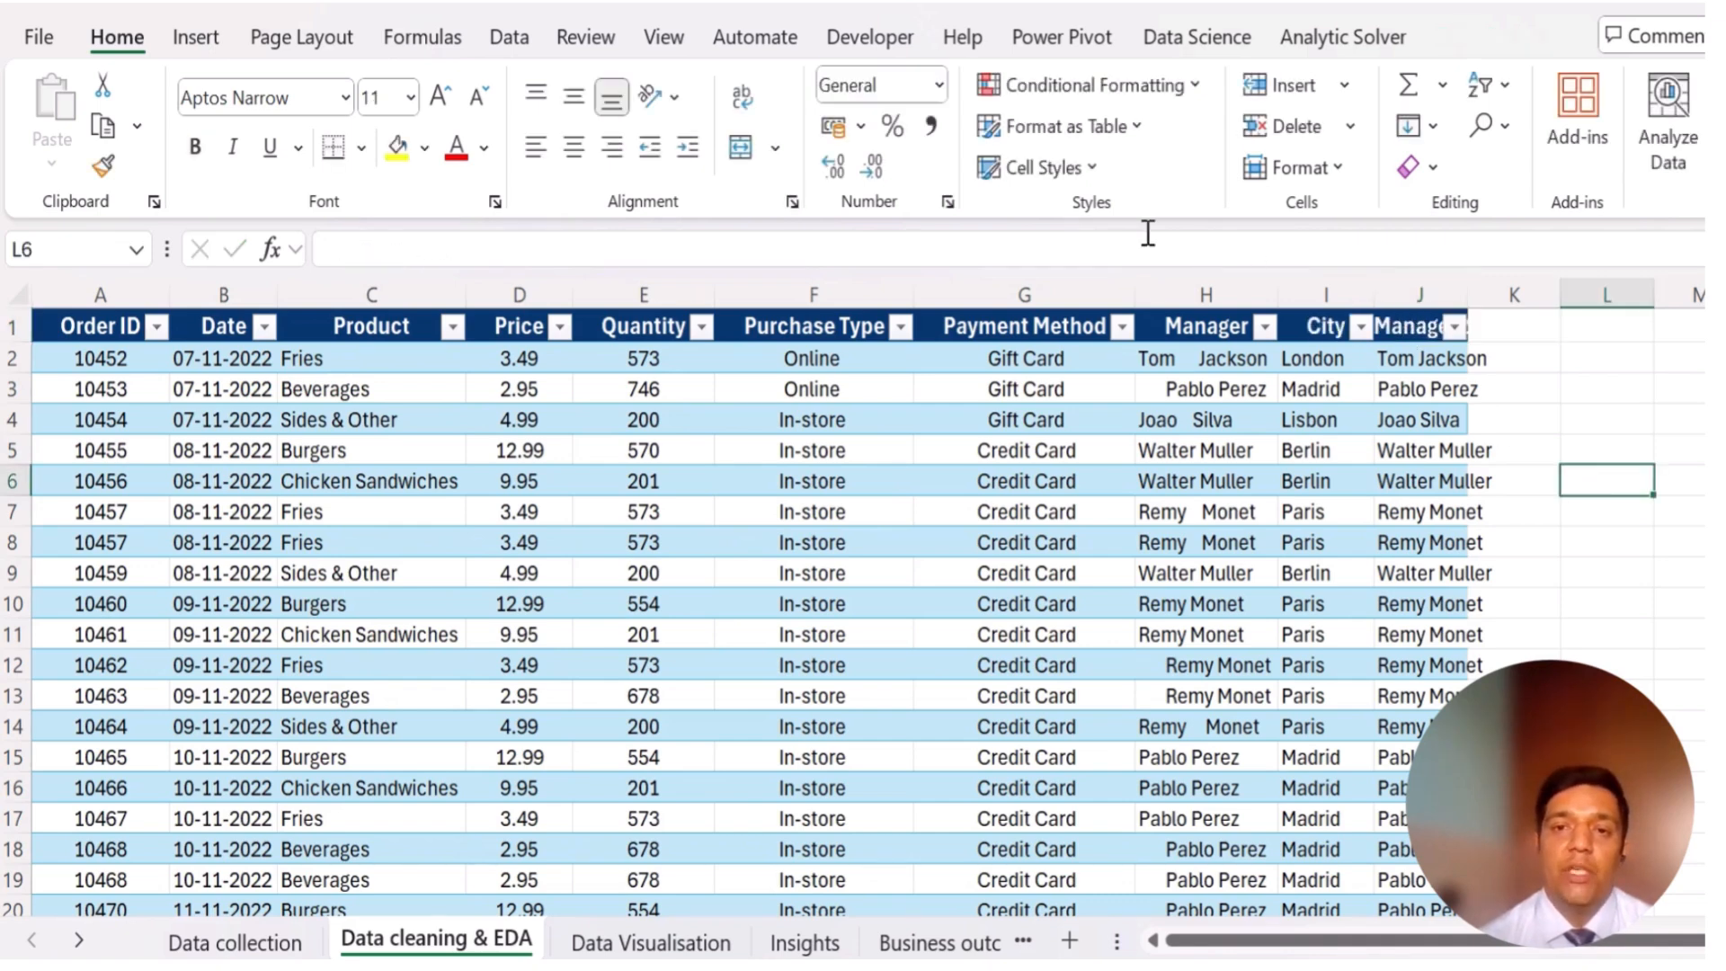
# - Try to delete the original Manager column H and undo the deletion
pyautogui.click(1189, 288)
pyautogui.hotkey('ctrl', '-')
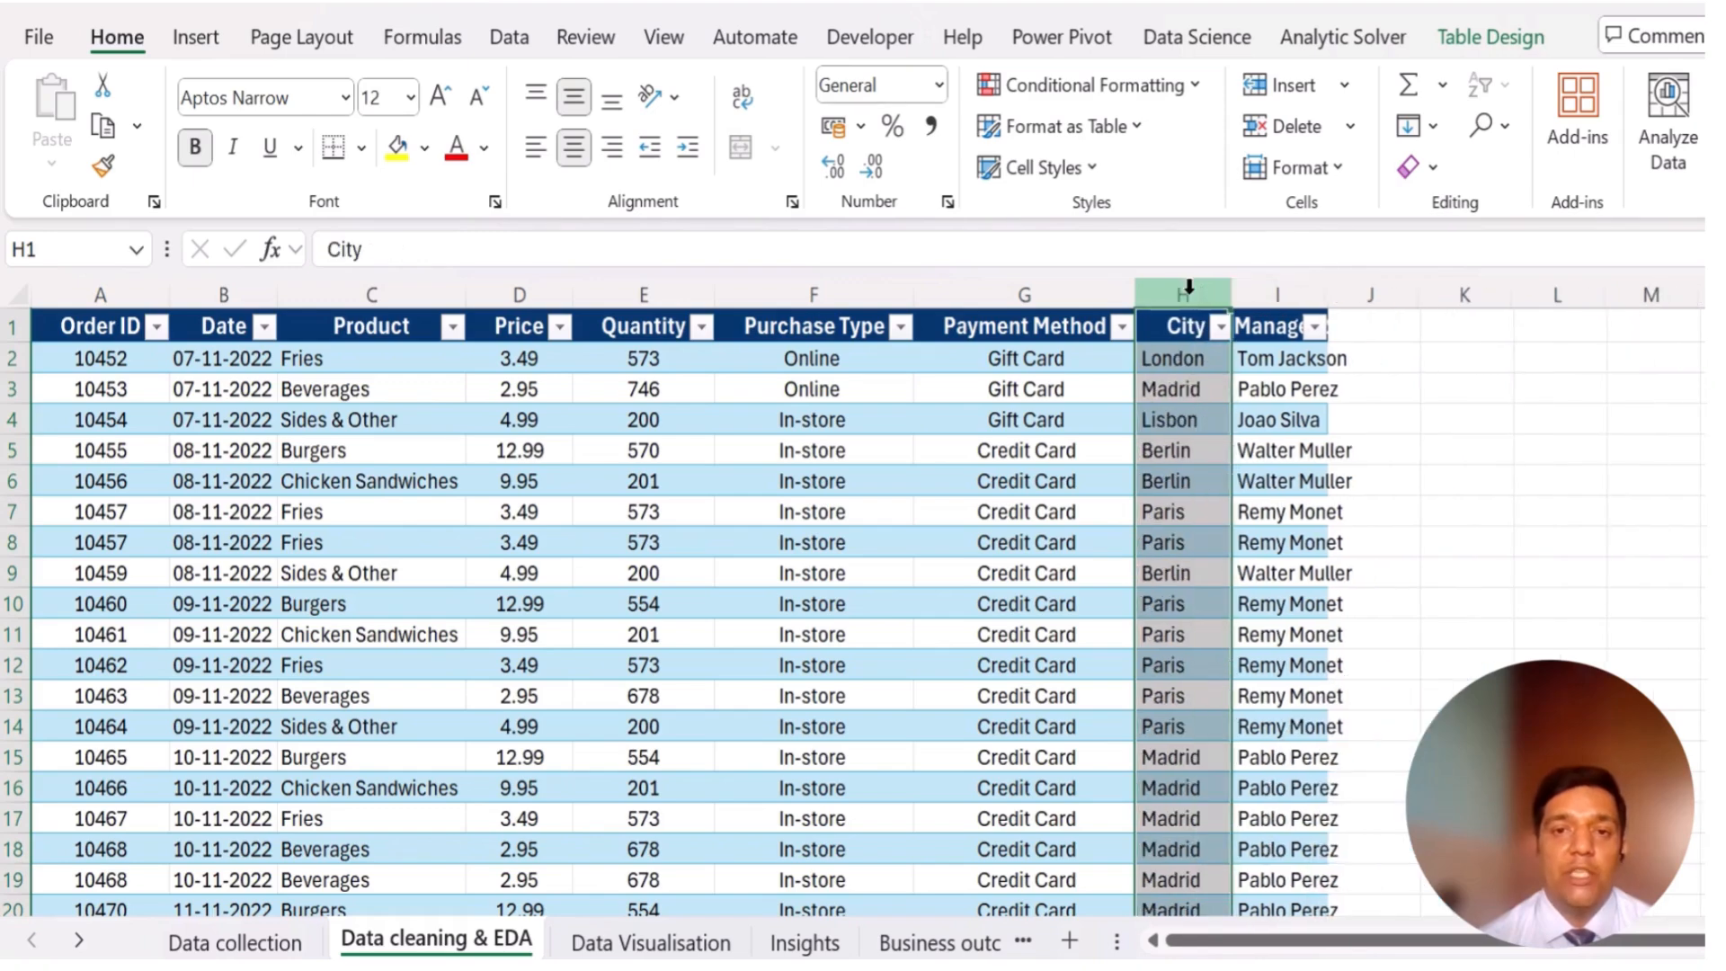
pyautogui.click(1539, 395)
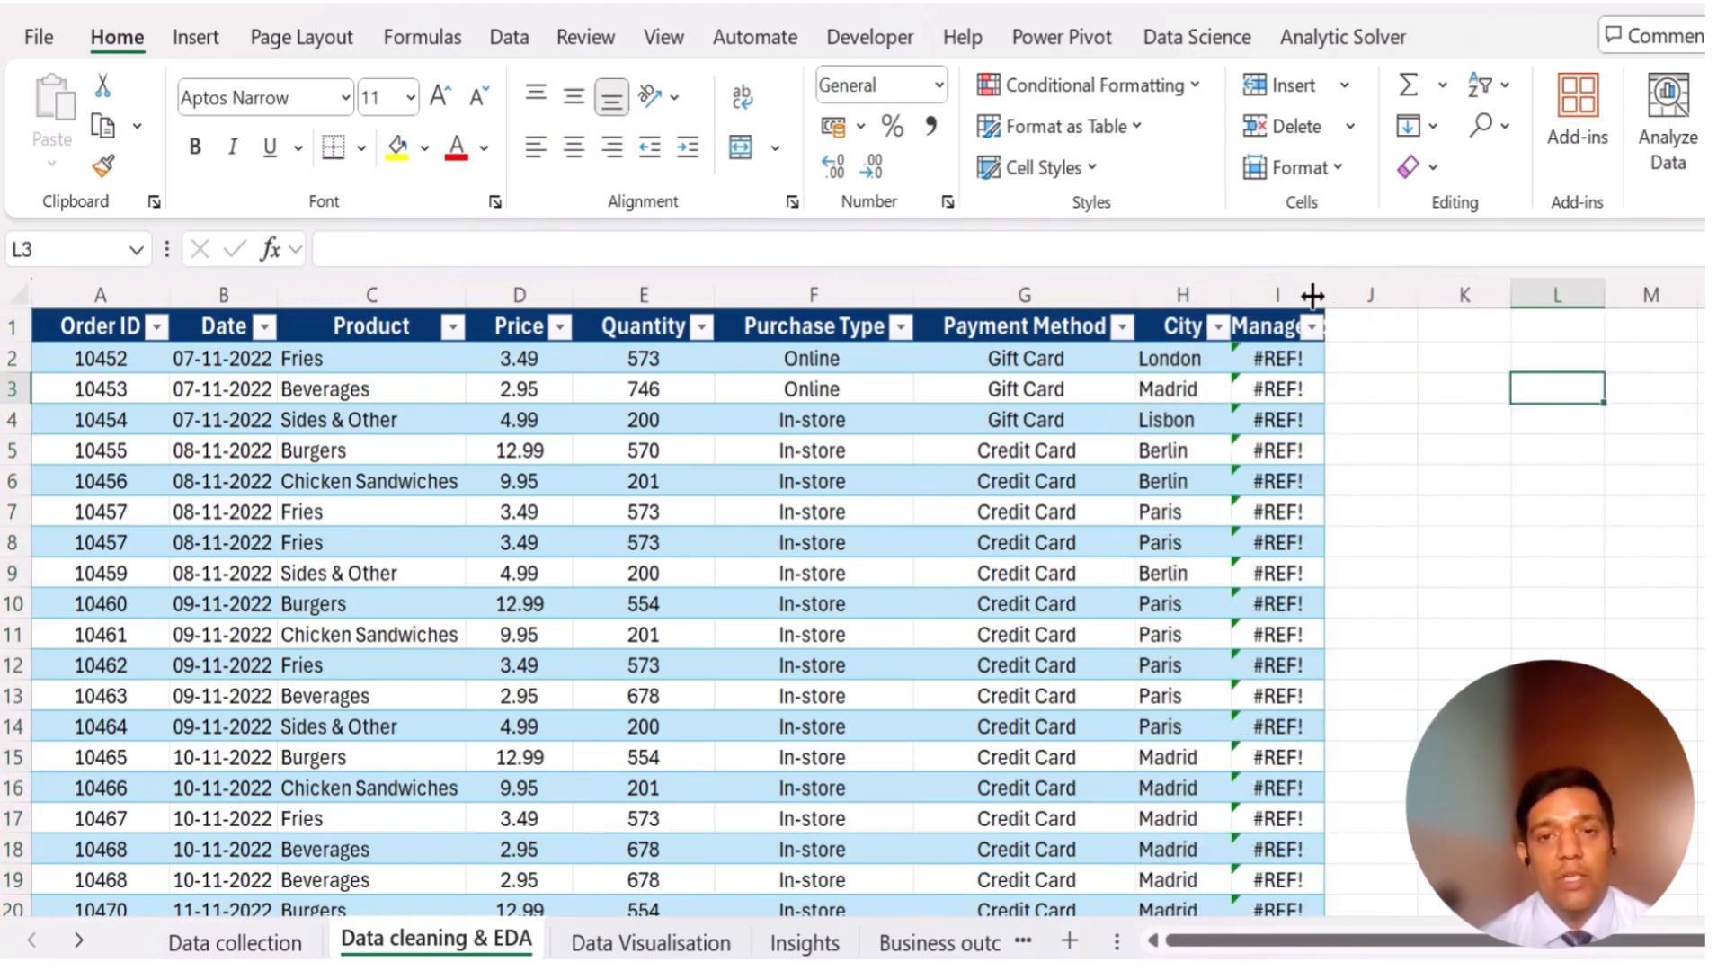
pyautogui.hotkey('ctrl', 'z')
pyautogui.click(1543, 385)
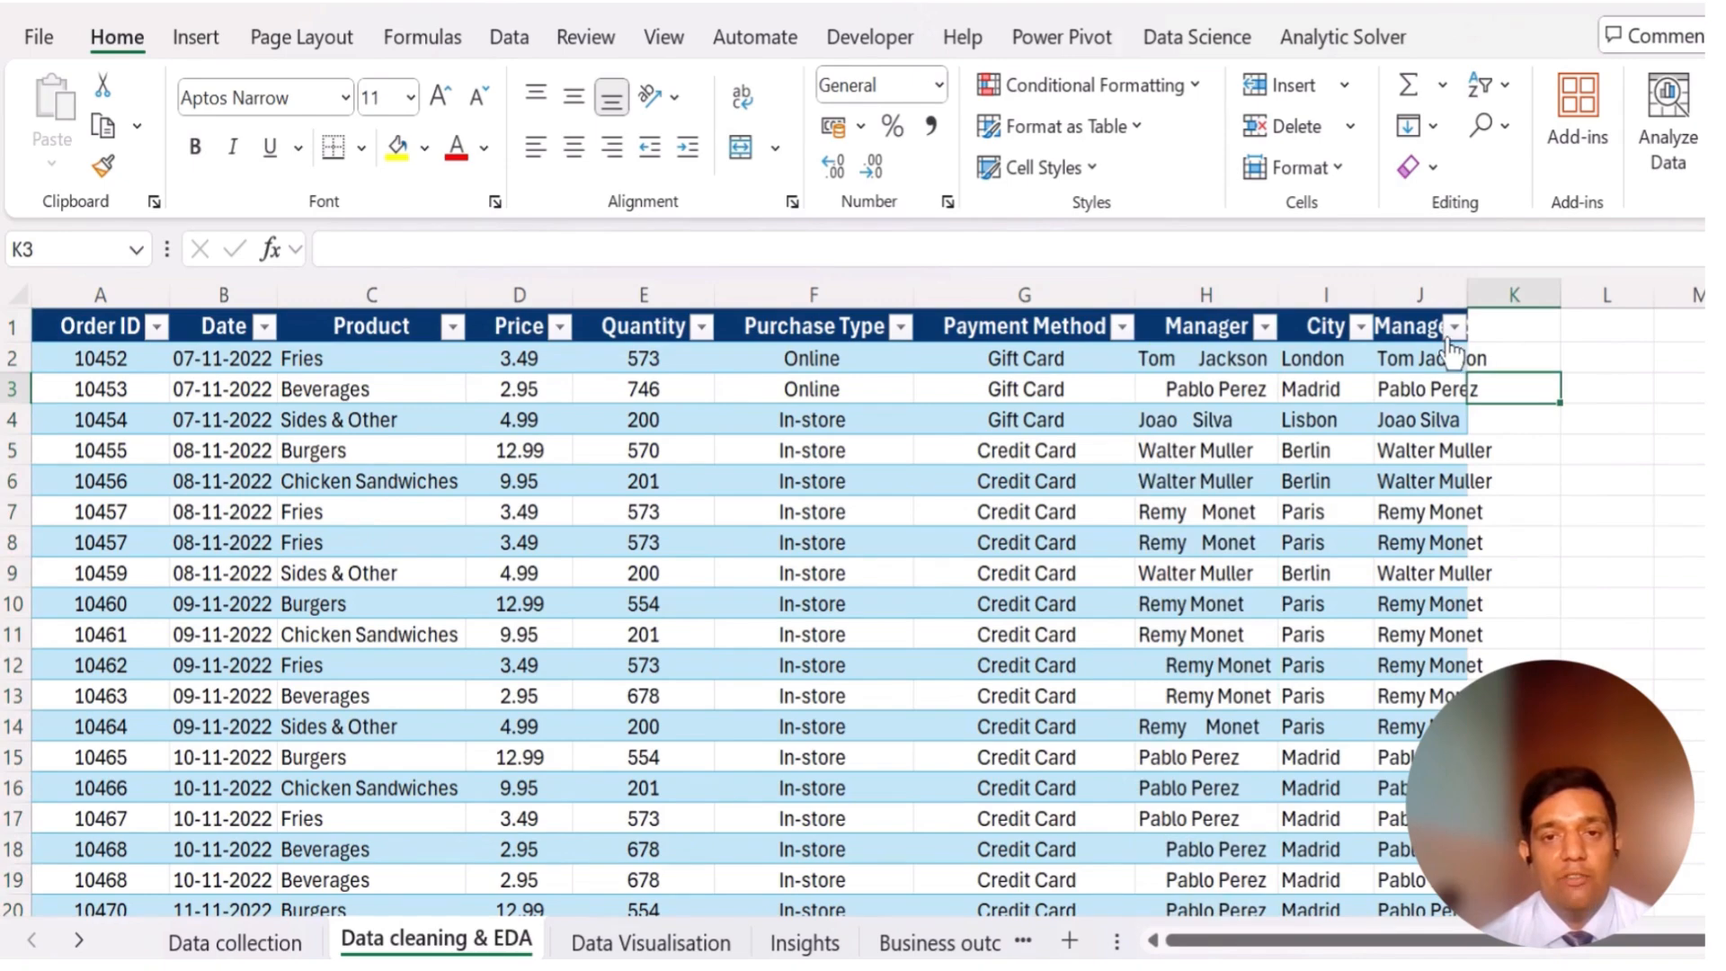
# - Copy the trimmed manager names in column J from J2 down to the last table row
pyautogui.click(1428, 294)
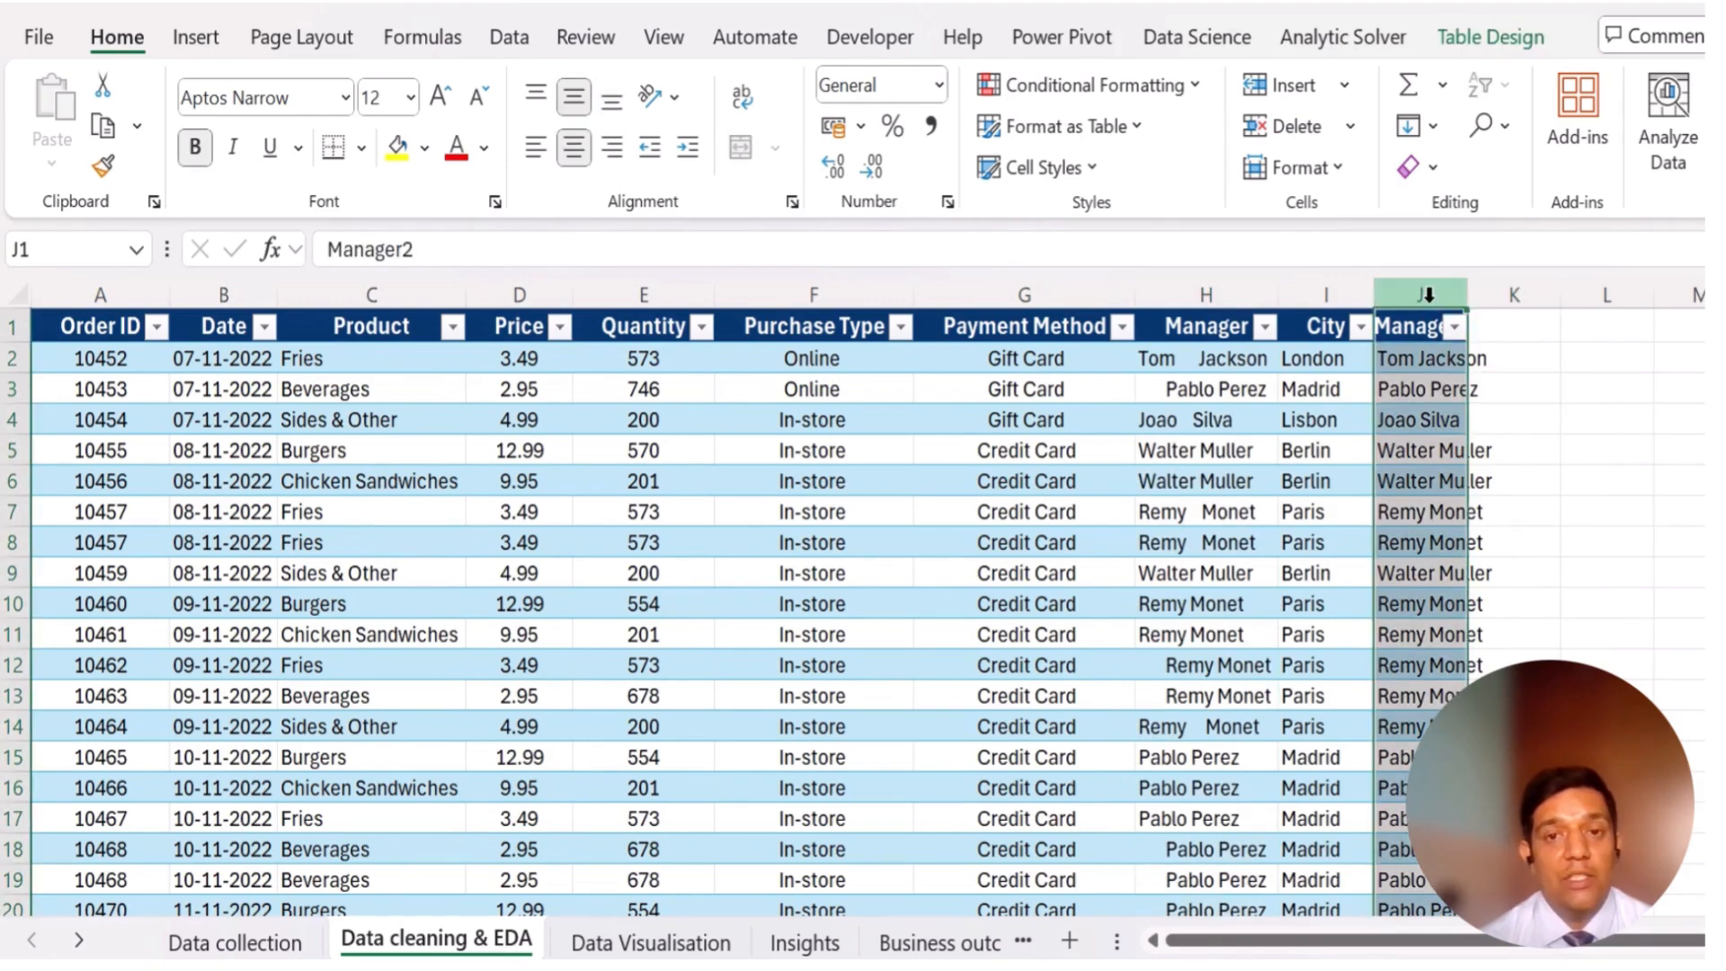
pyautogui.click(1529, 401)
pyautogui.click(1425, 353)
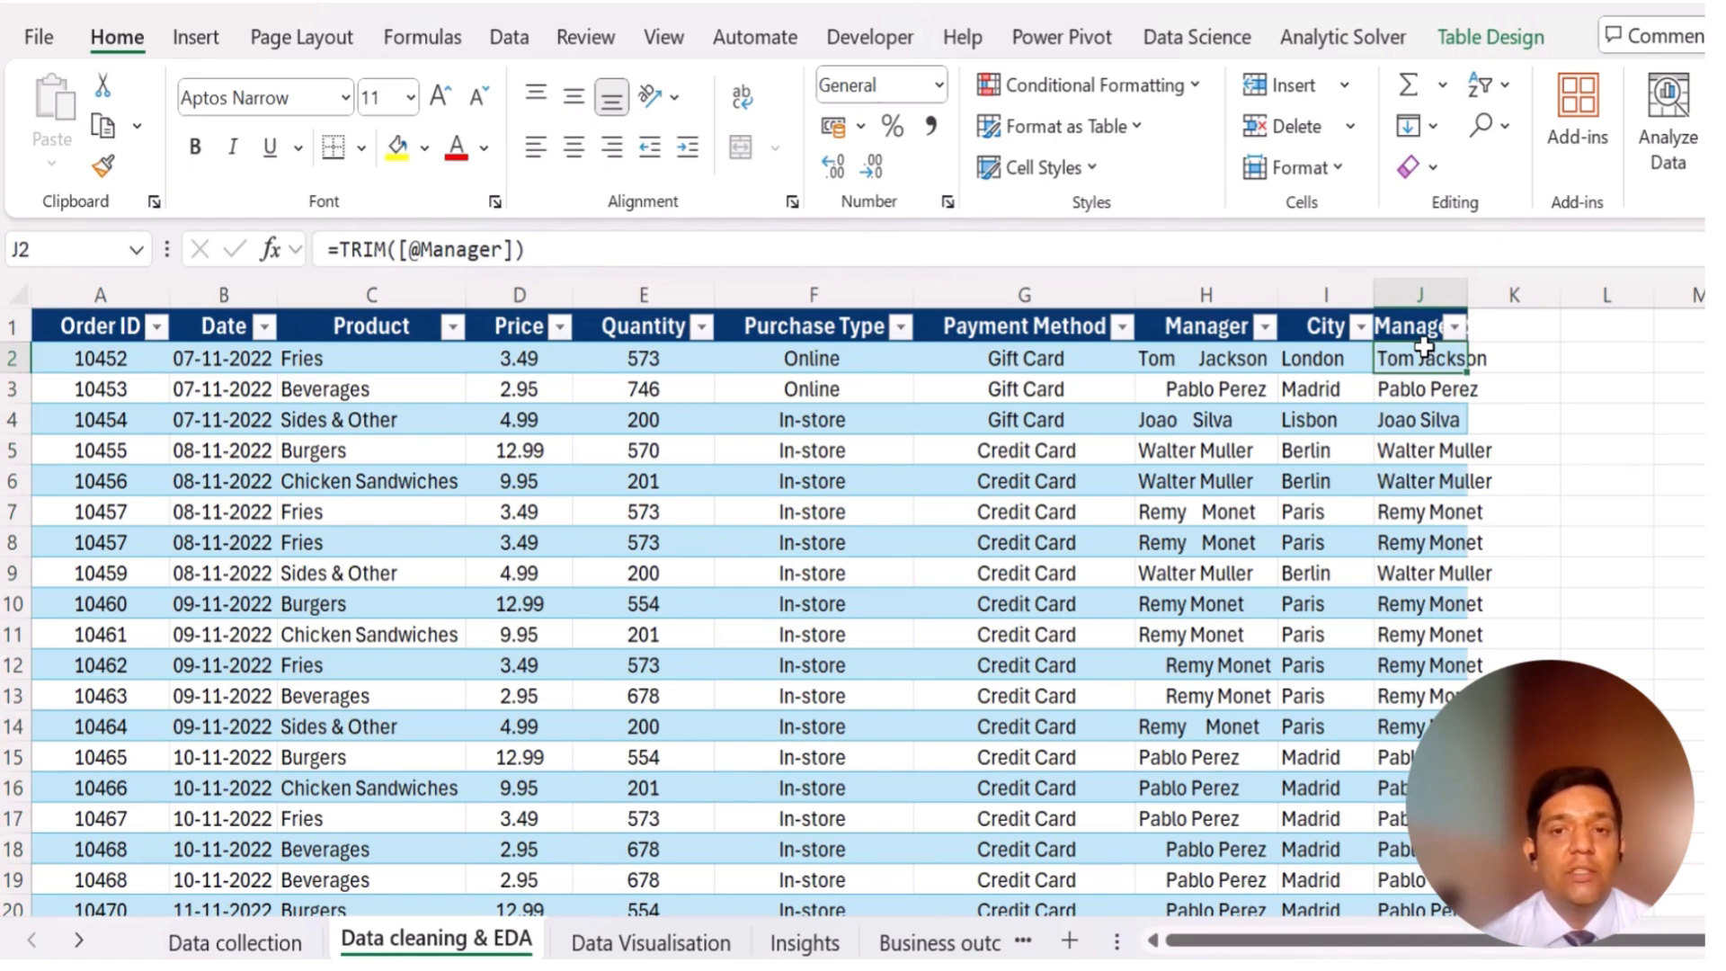
pyautogui.hotkey('ctrl', 'shift', 'Down')
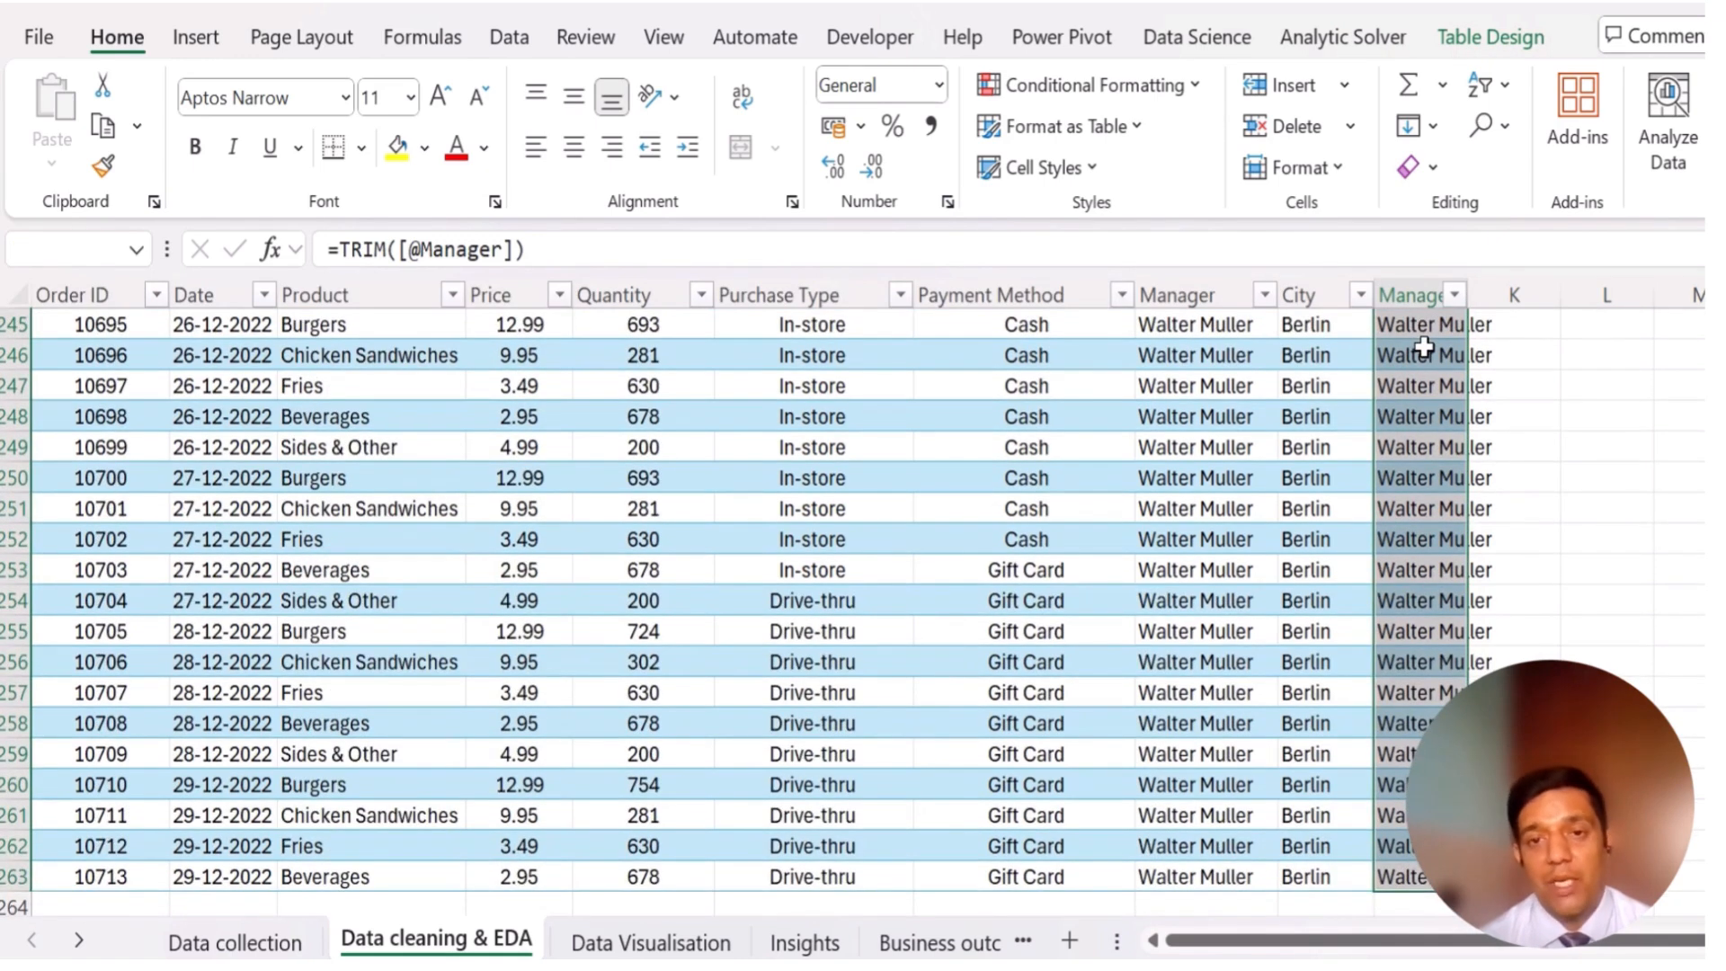
pyautogui.hotkey('ctrl', 'c')
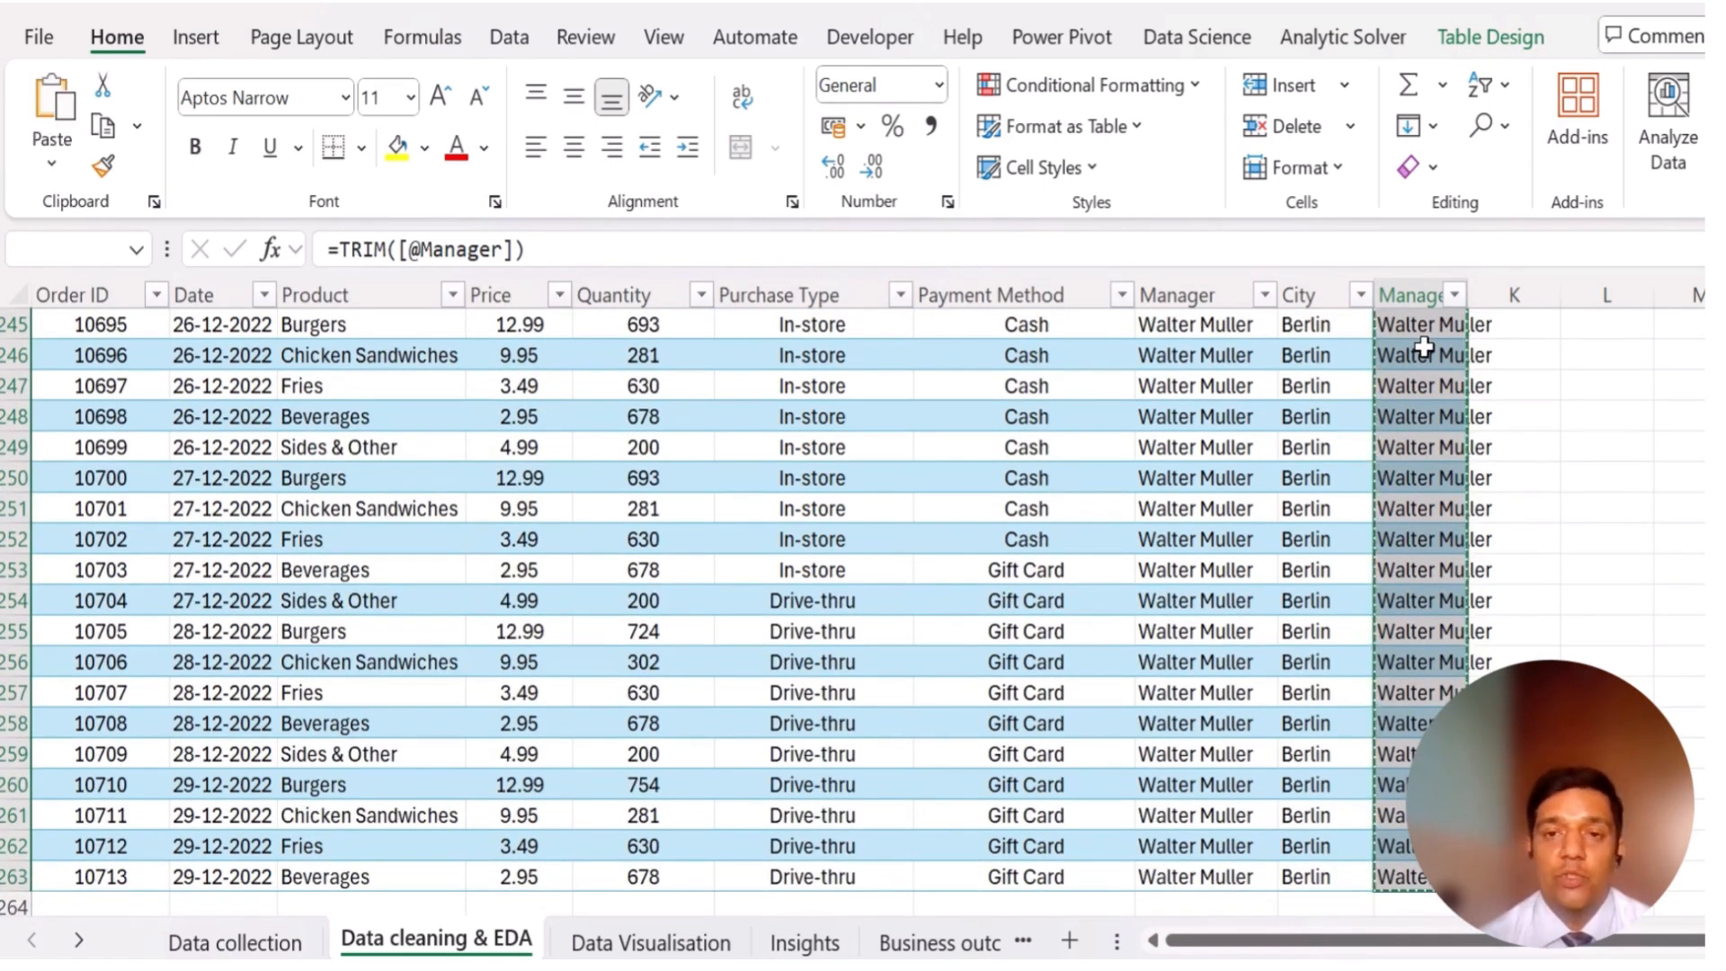
# - Paste the copied trimmed manager names over the same cells in column J as values only
pyautogui.click(54, 158)
pyautogui.click(103, 540)
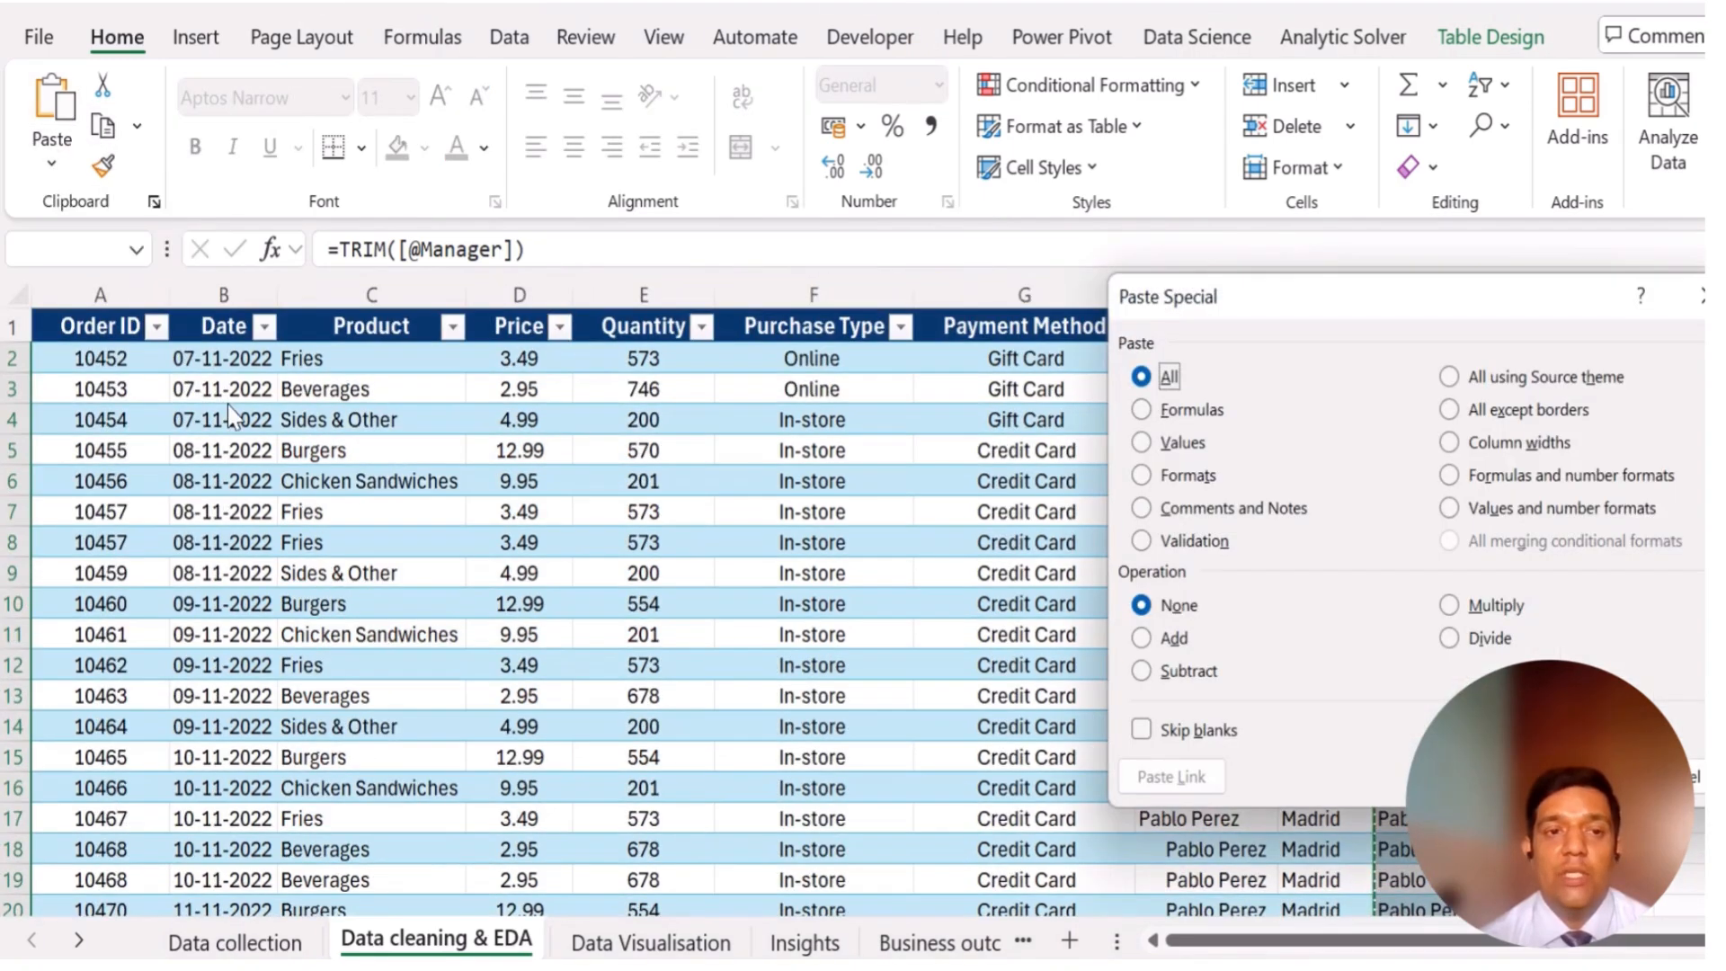
pyautogui.click(1183, 444)
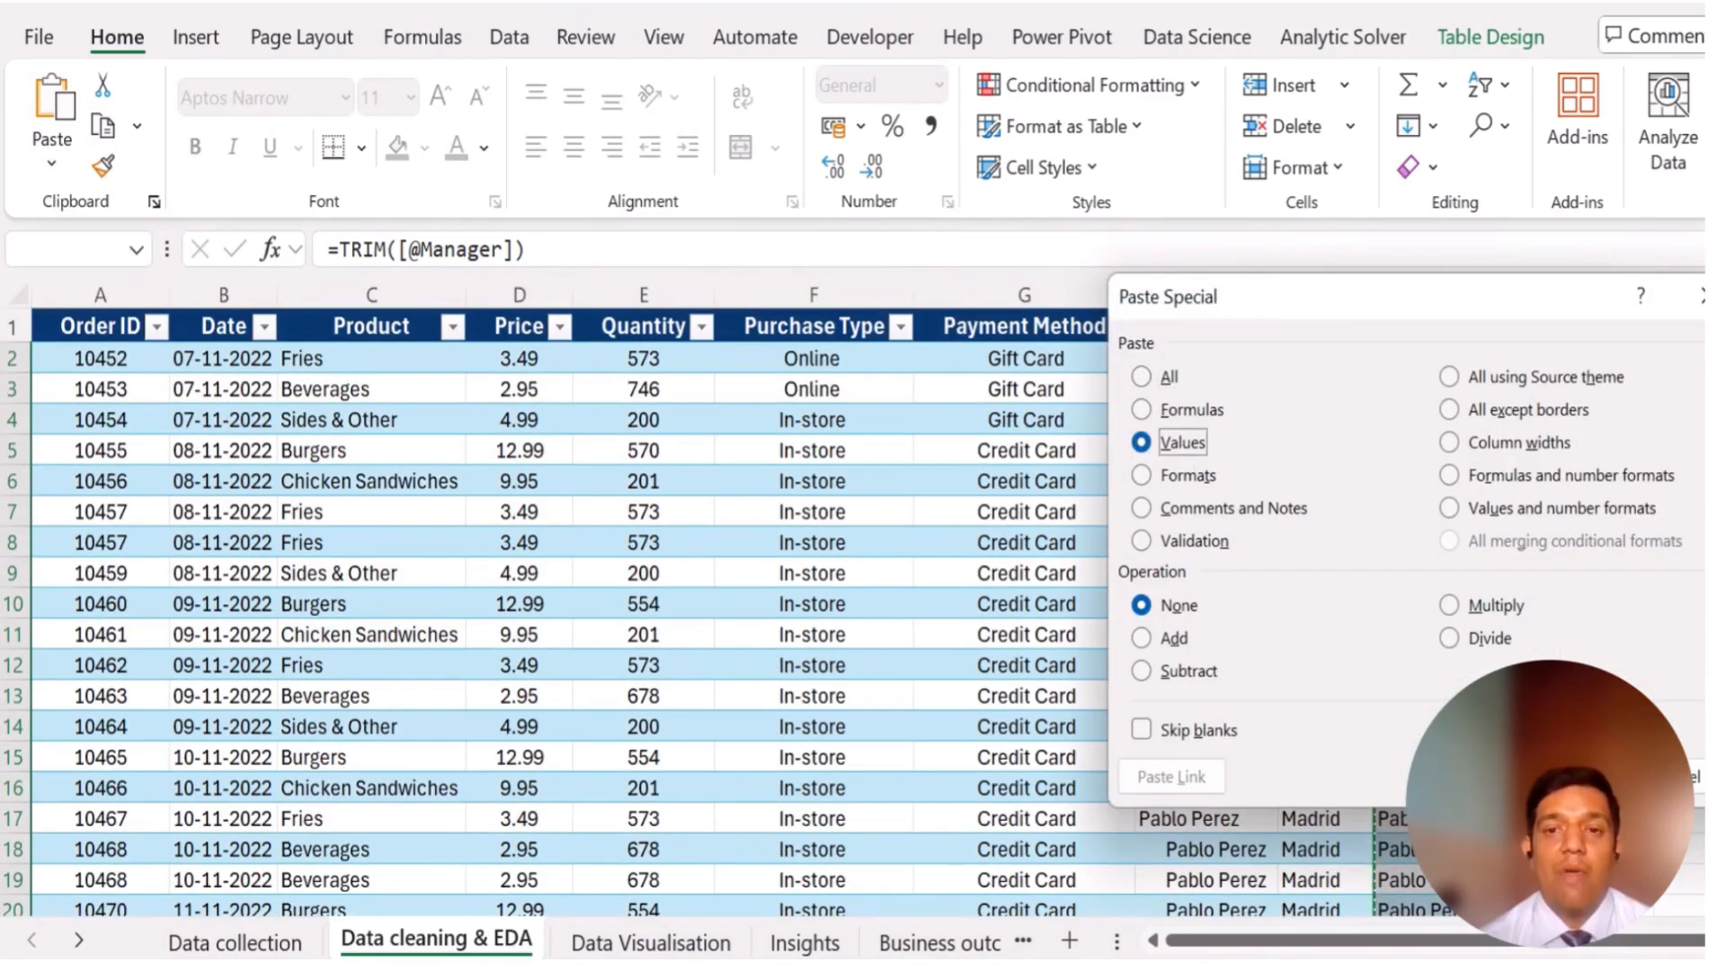
pyautogui.press('Return')
pyautogui.click(1553, 449)
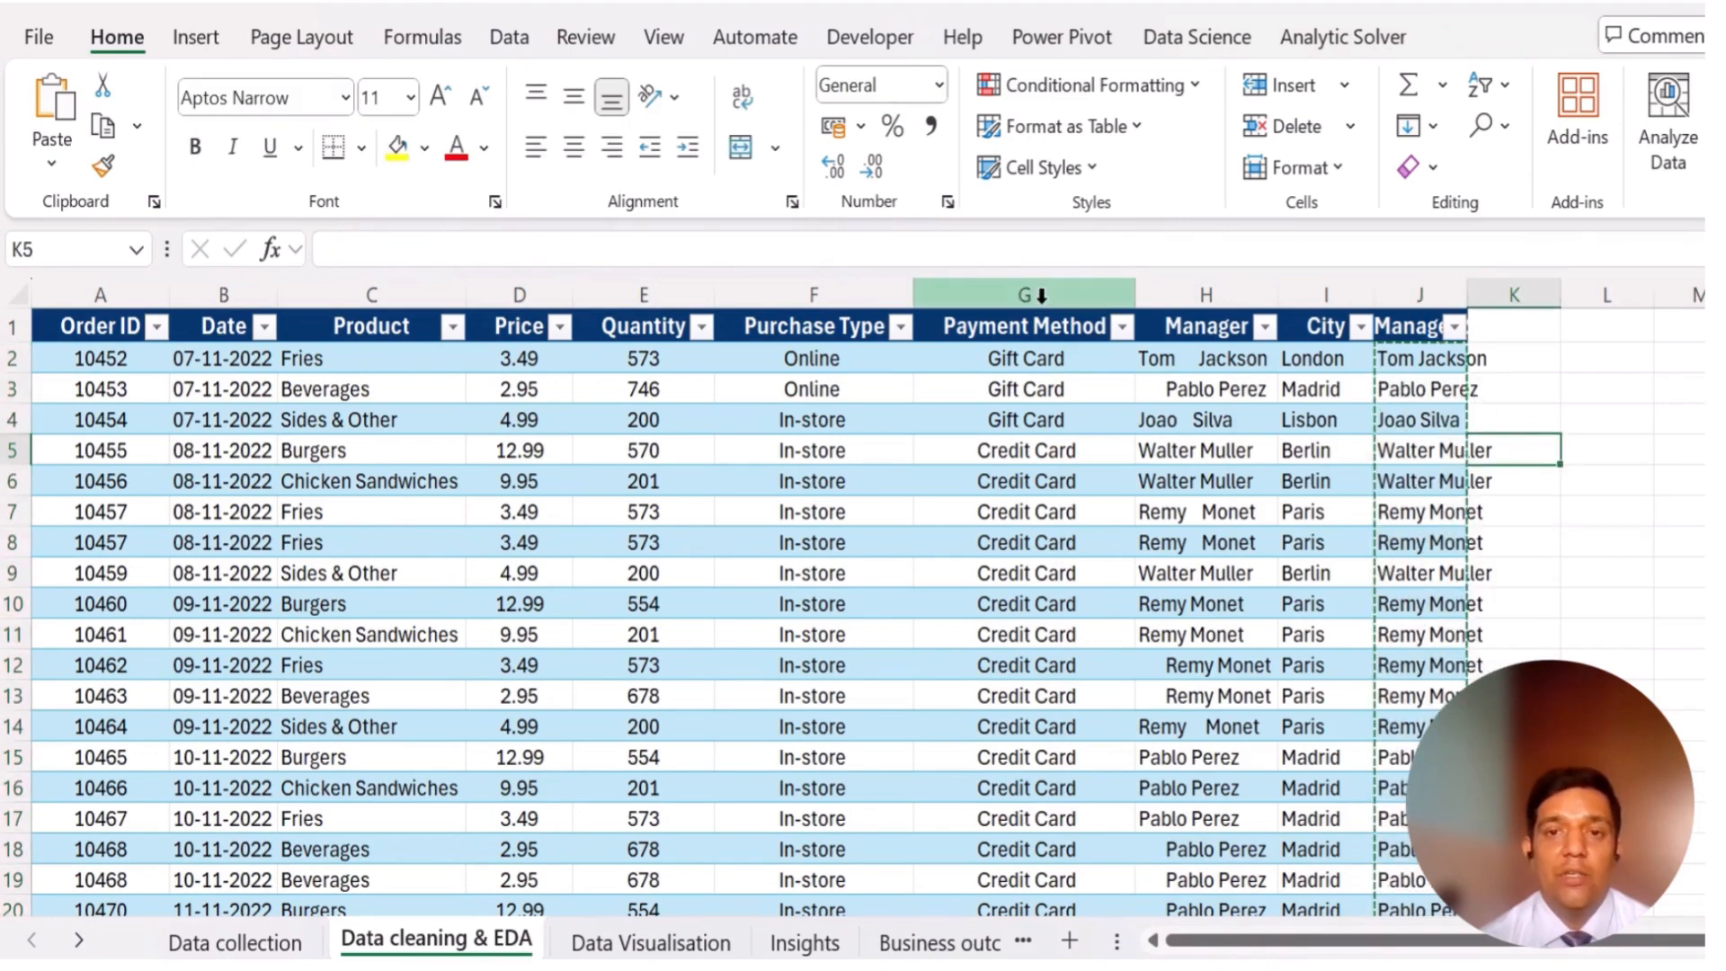
# - Delete the original untrimmed Manager column H from the table
pyautogui.click(1209, 295)
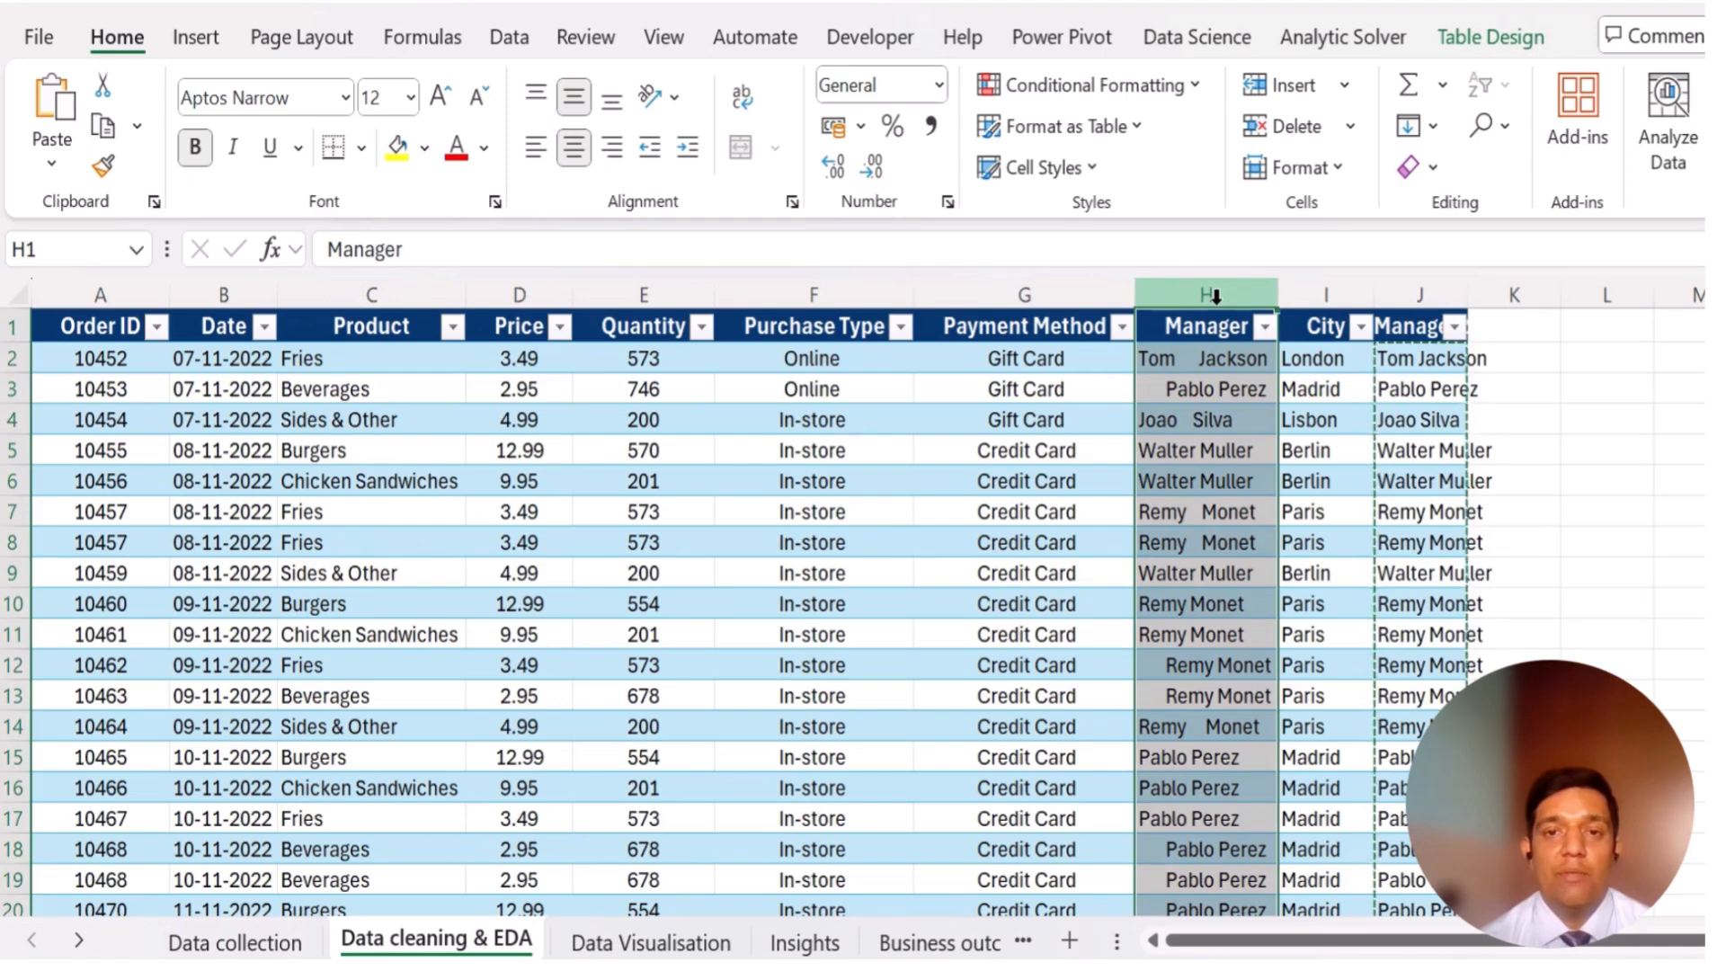
pyautogui.hotkey('ctrl', '-')
pyautogui.click(1522, 451)
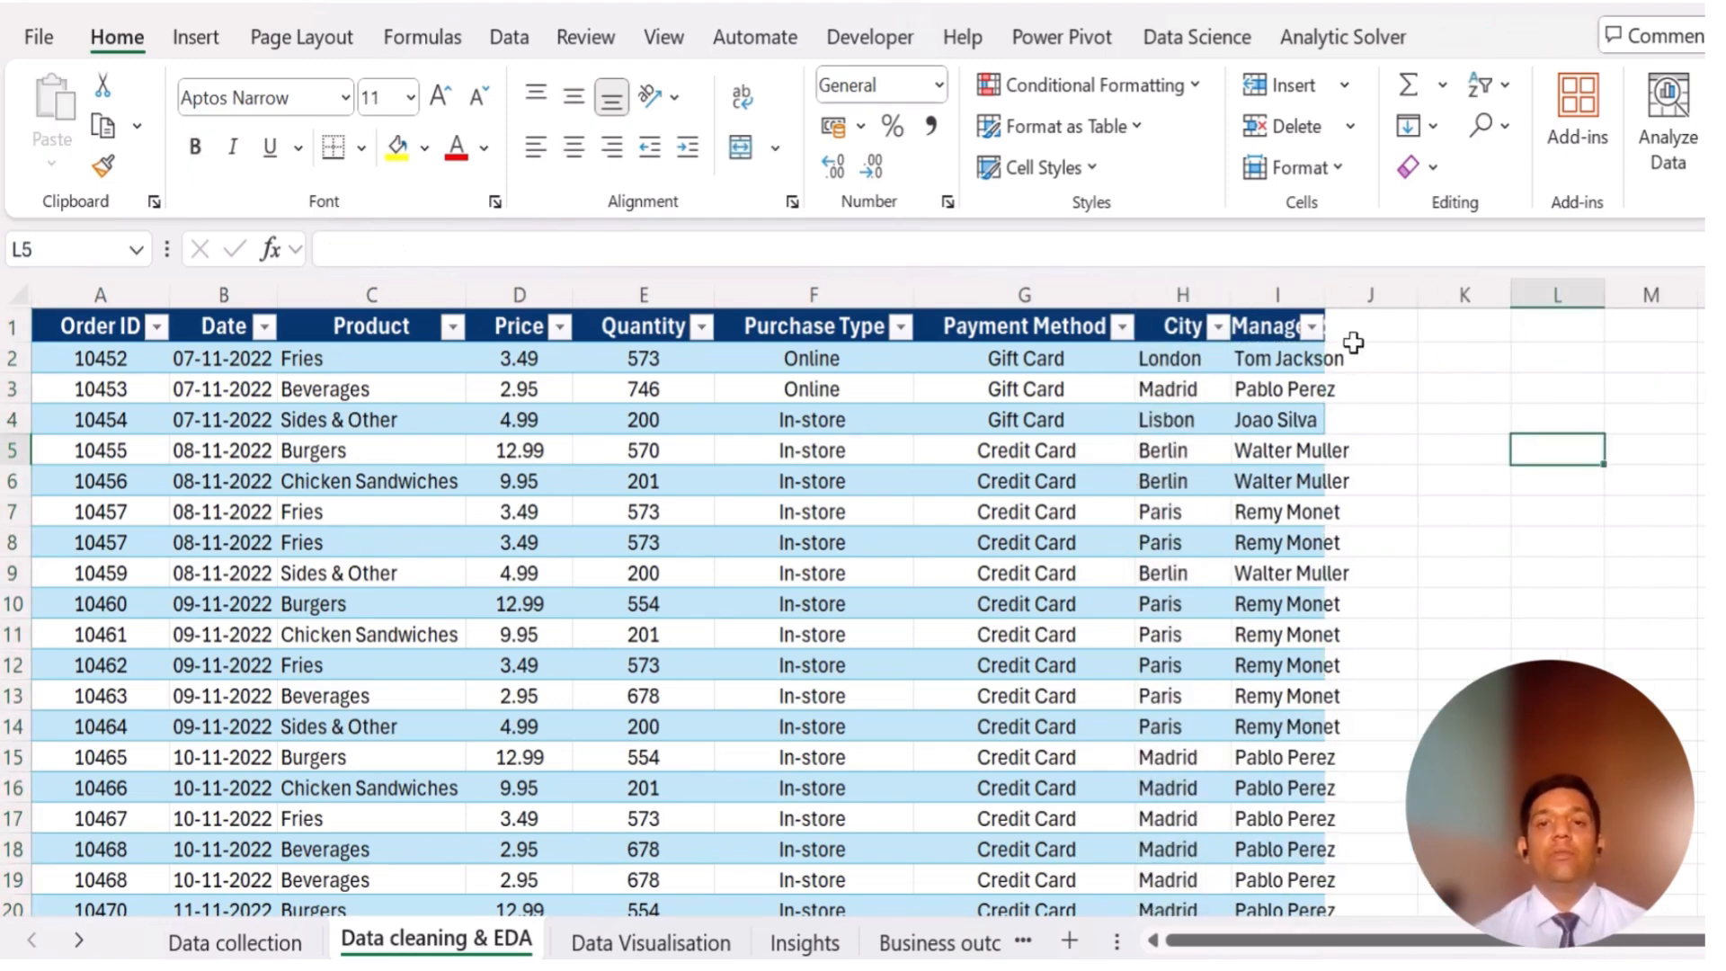
# - Widen column I to fit the manager names and change its header in I1 to Manager
pyautogui.moveTo(1323, 300); pyautogui.dragTo(1375, 297)
pyautogui.click(1431, 438)
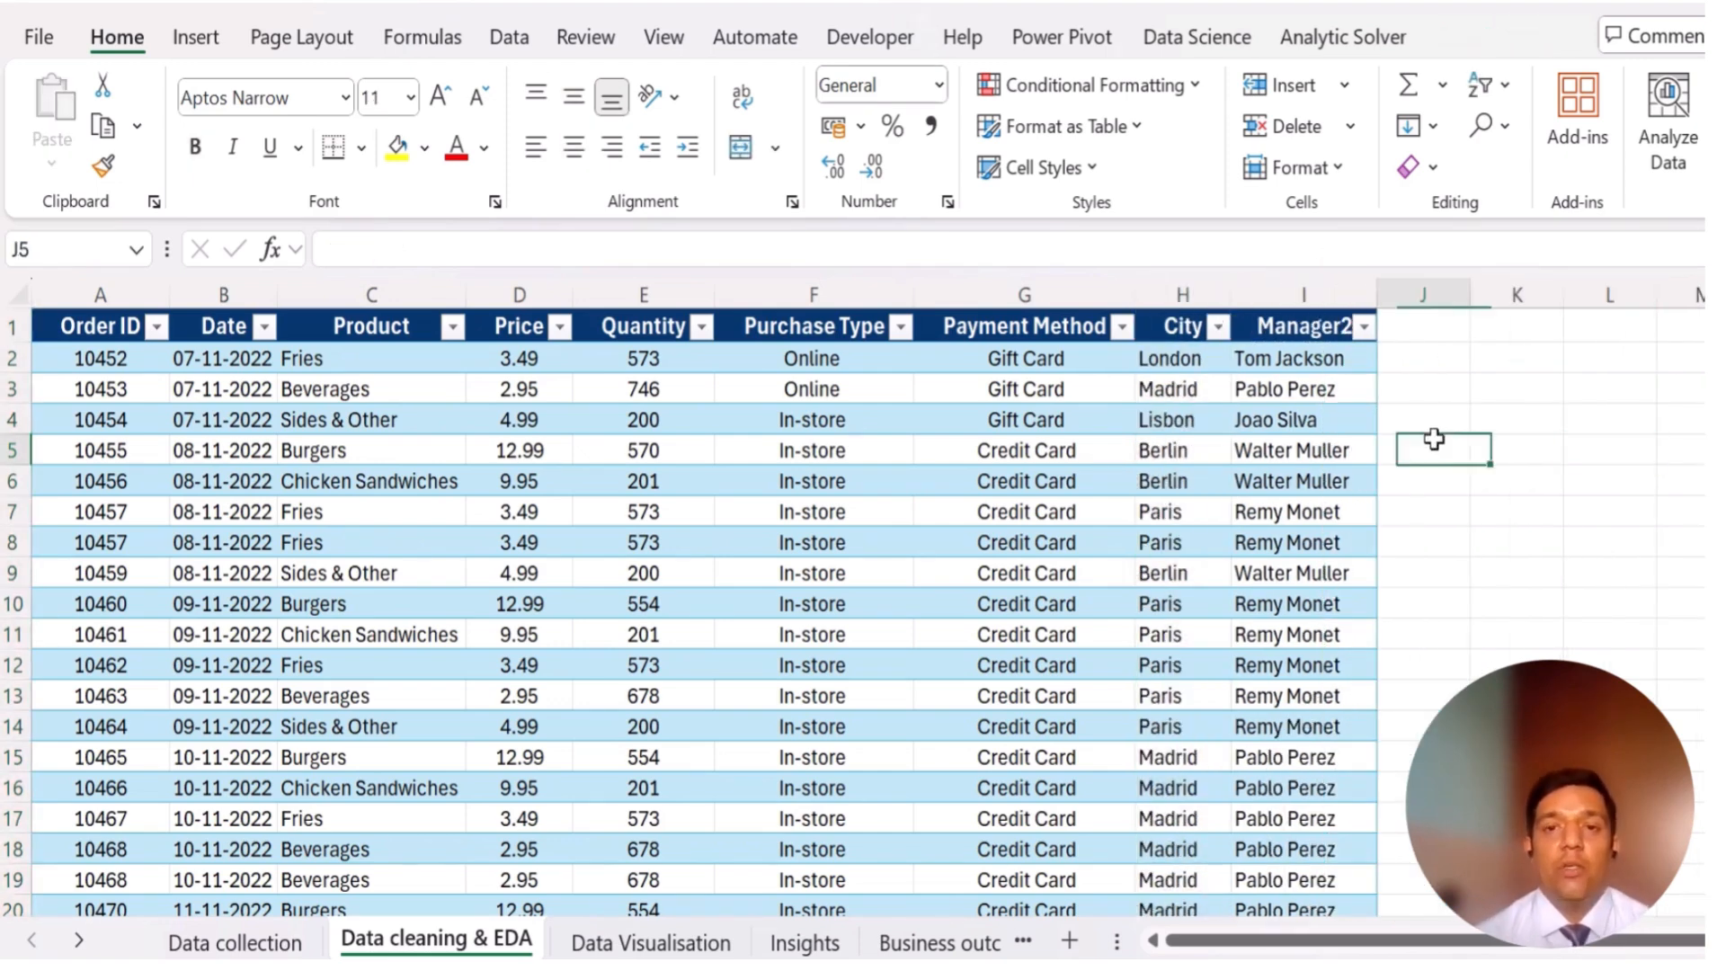
pyautogui.click(1290, 324)
pyautogui.doubleClick(1318, 328)
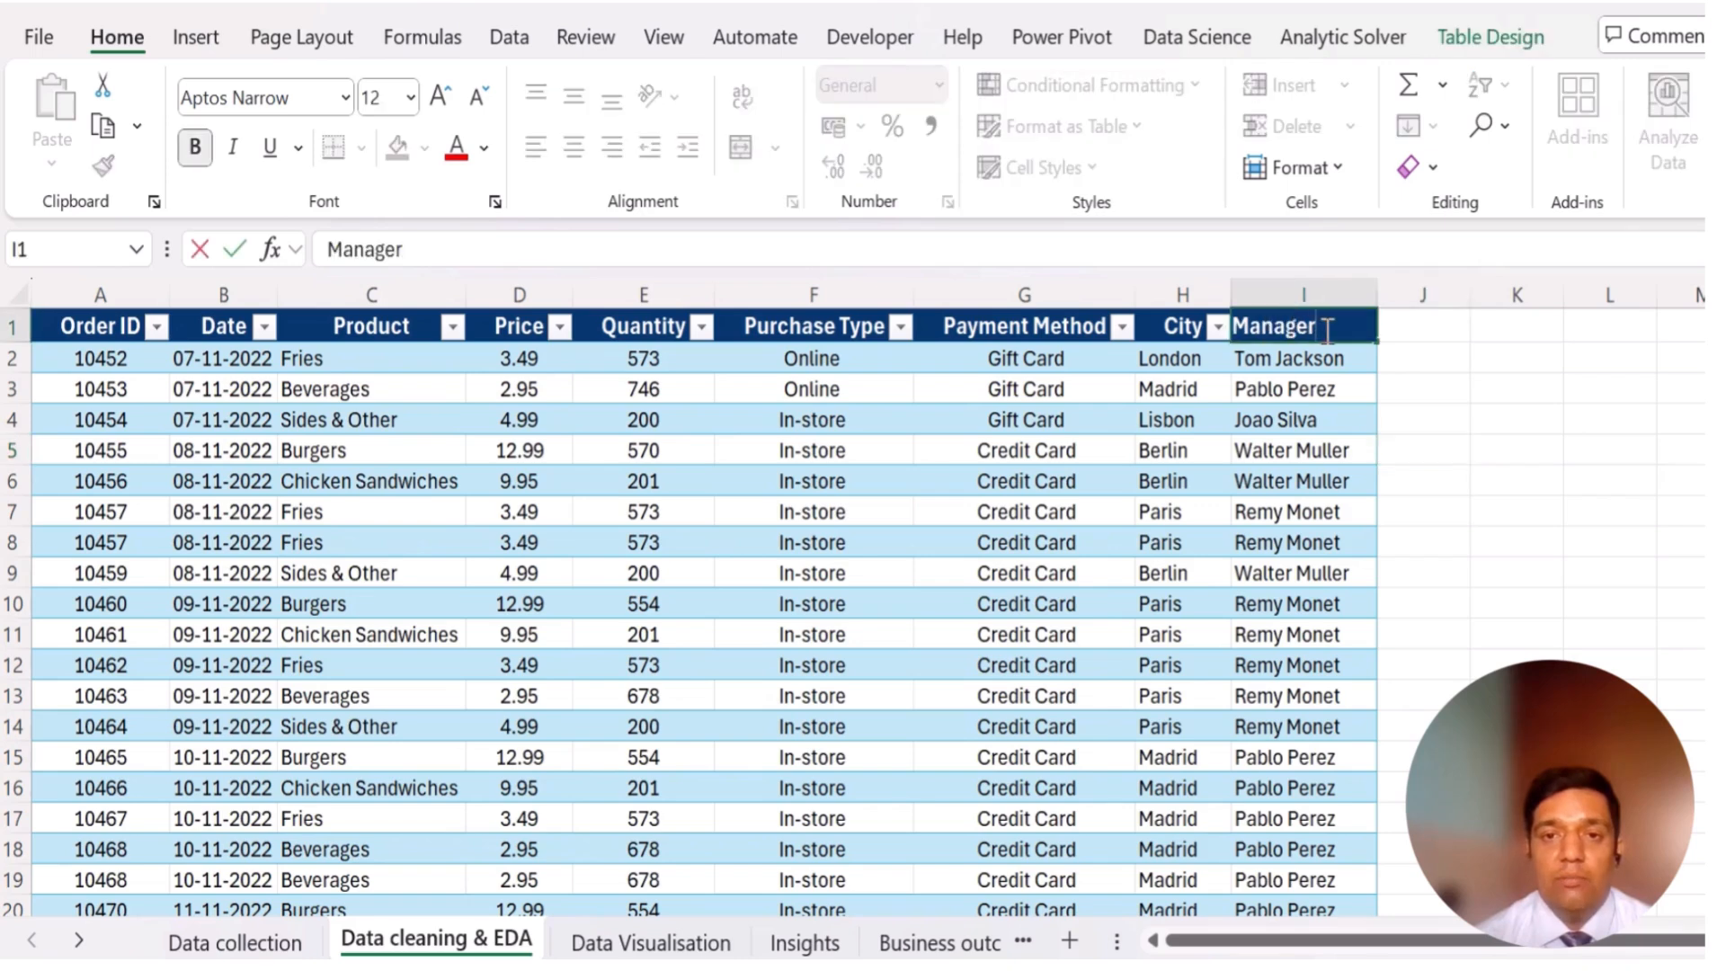
pyautogui.click(1480, 408)
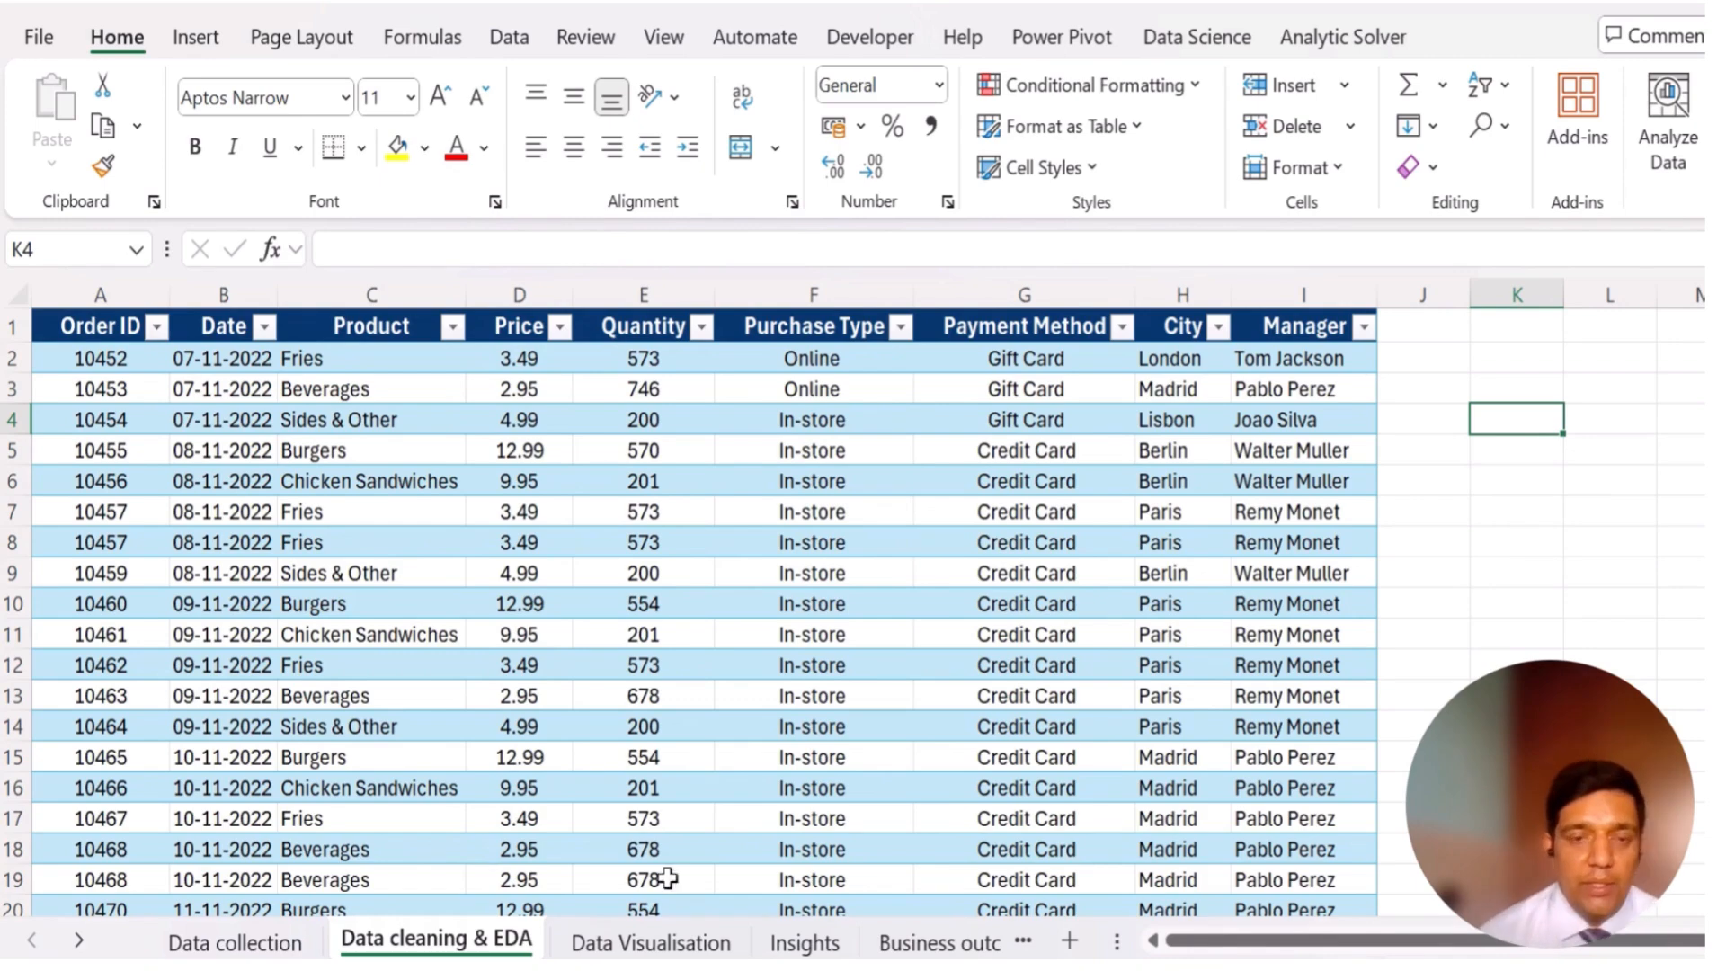
# - Check the active and inactive add-ins in the Excel options, including Analysis ToolPak, and leave without changes
pyautogui.click(1509, 483)
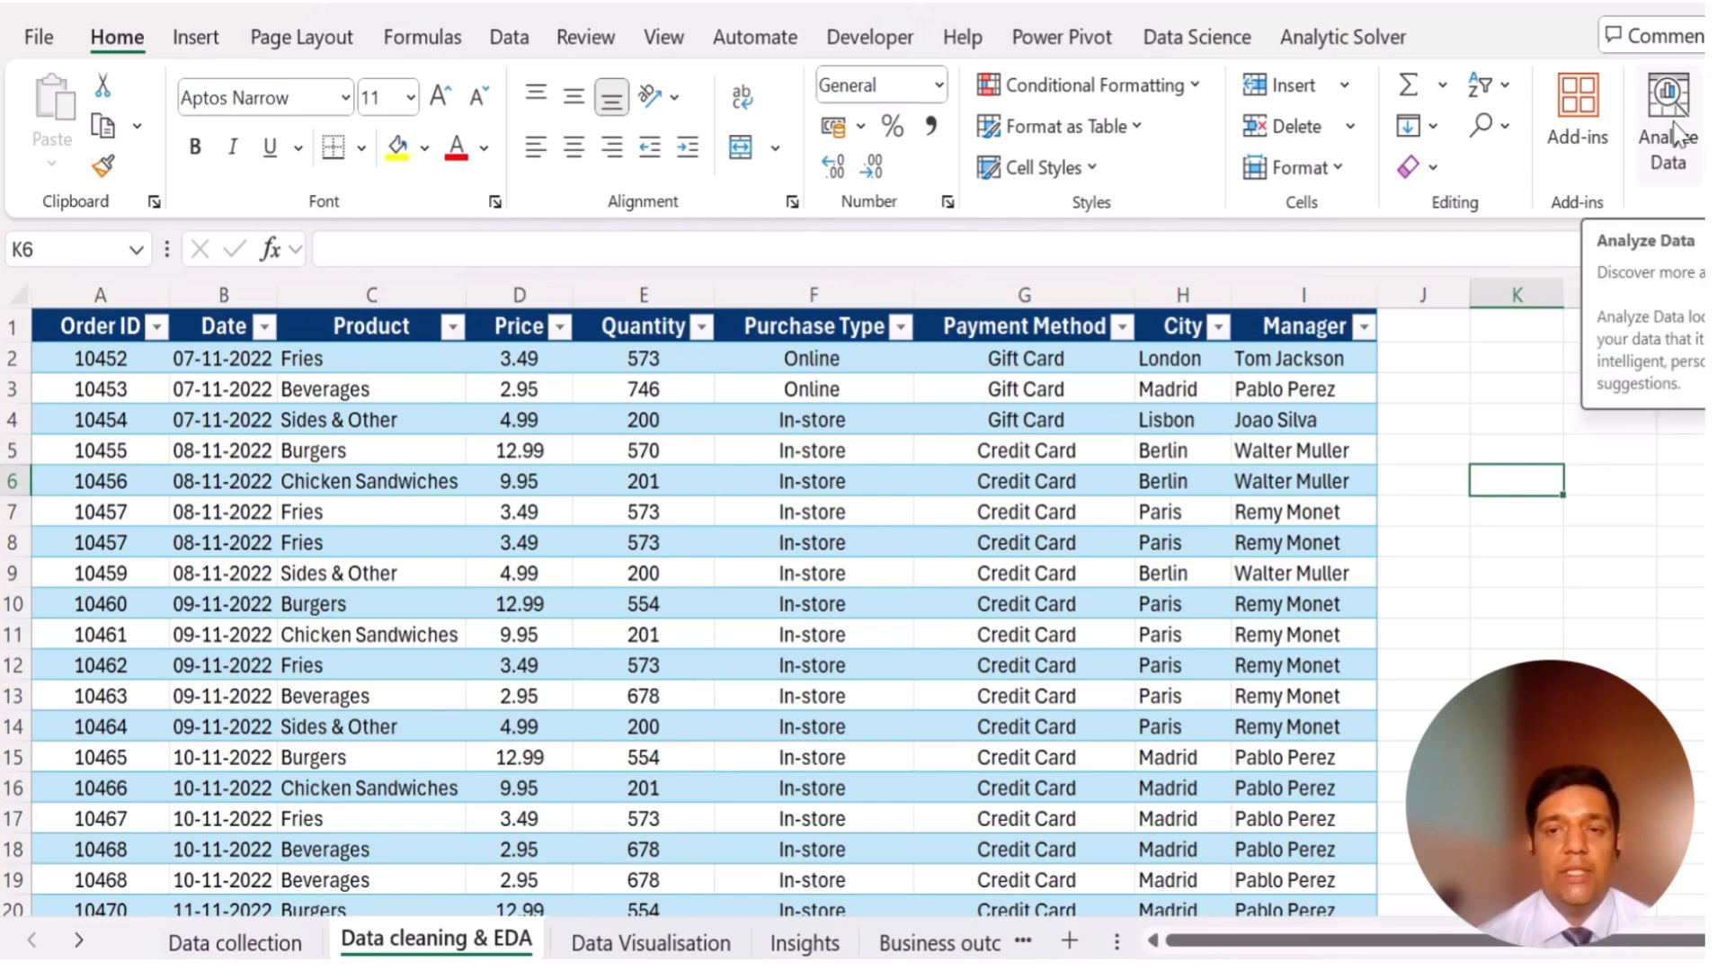
pyautogui.click(29, 43)
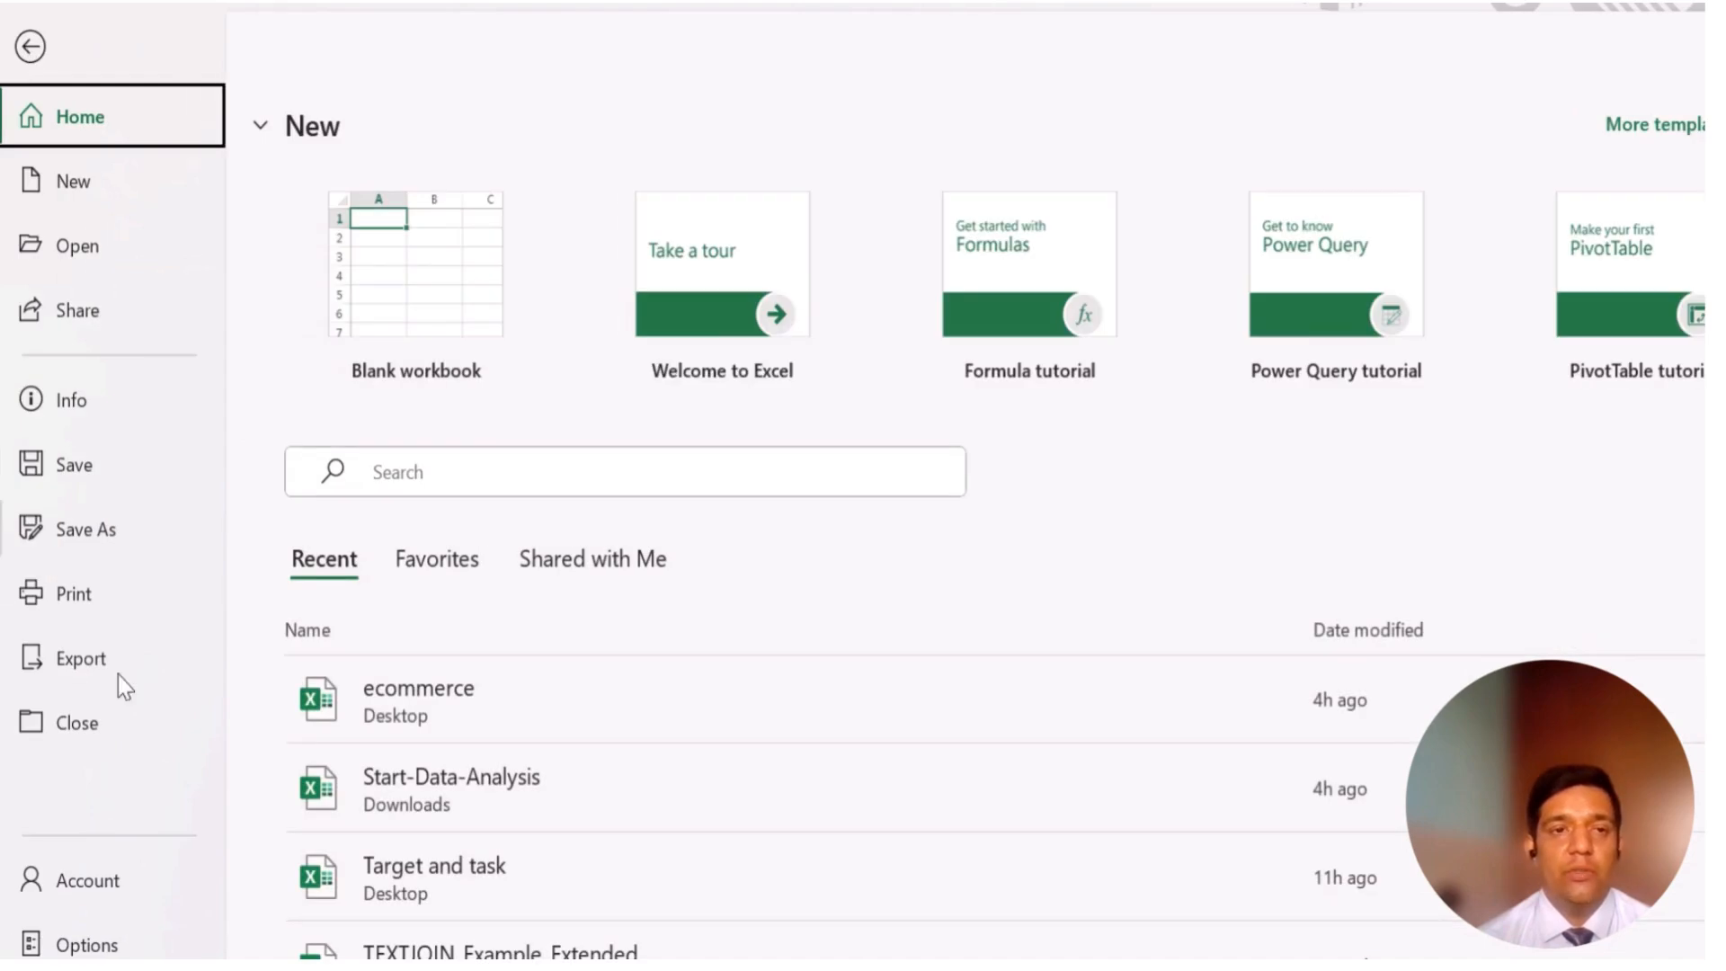
pyautogui.click(106, 933)
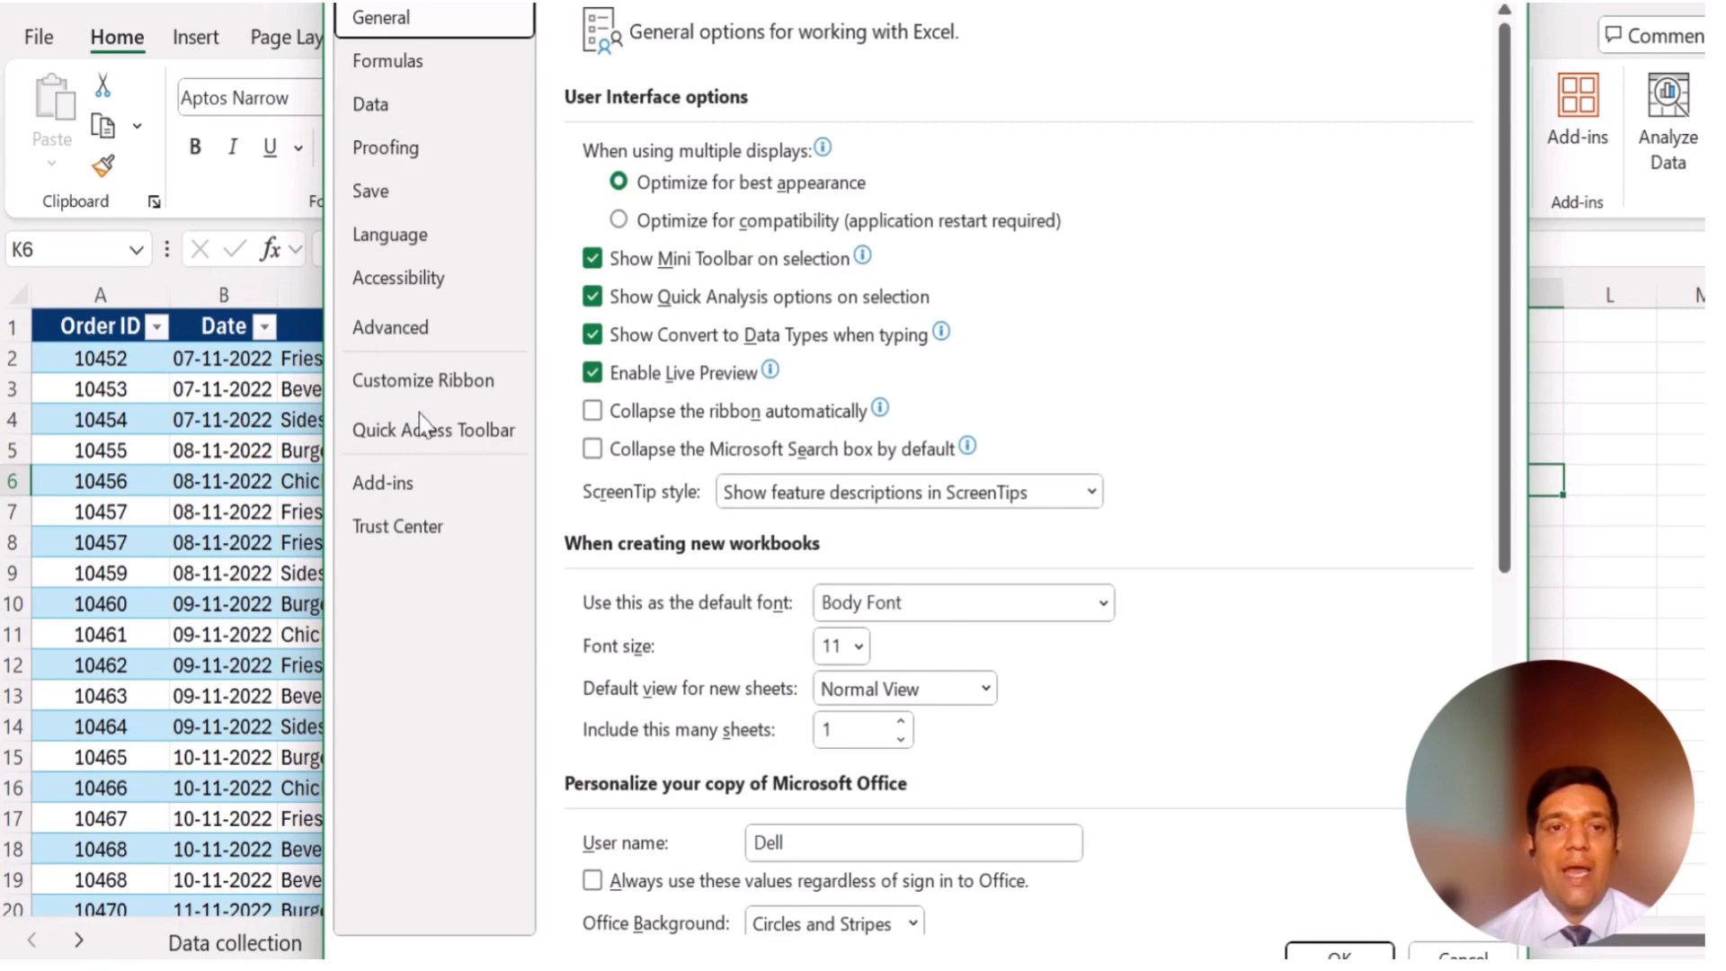
pyautogui.click(422, 483)
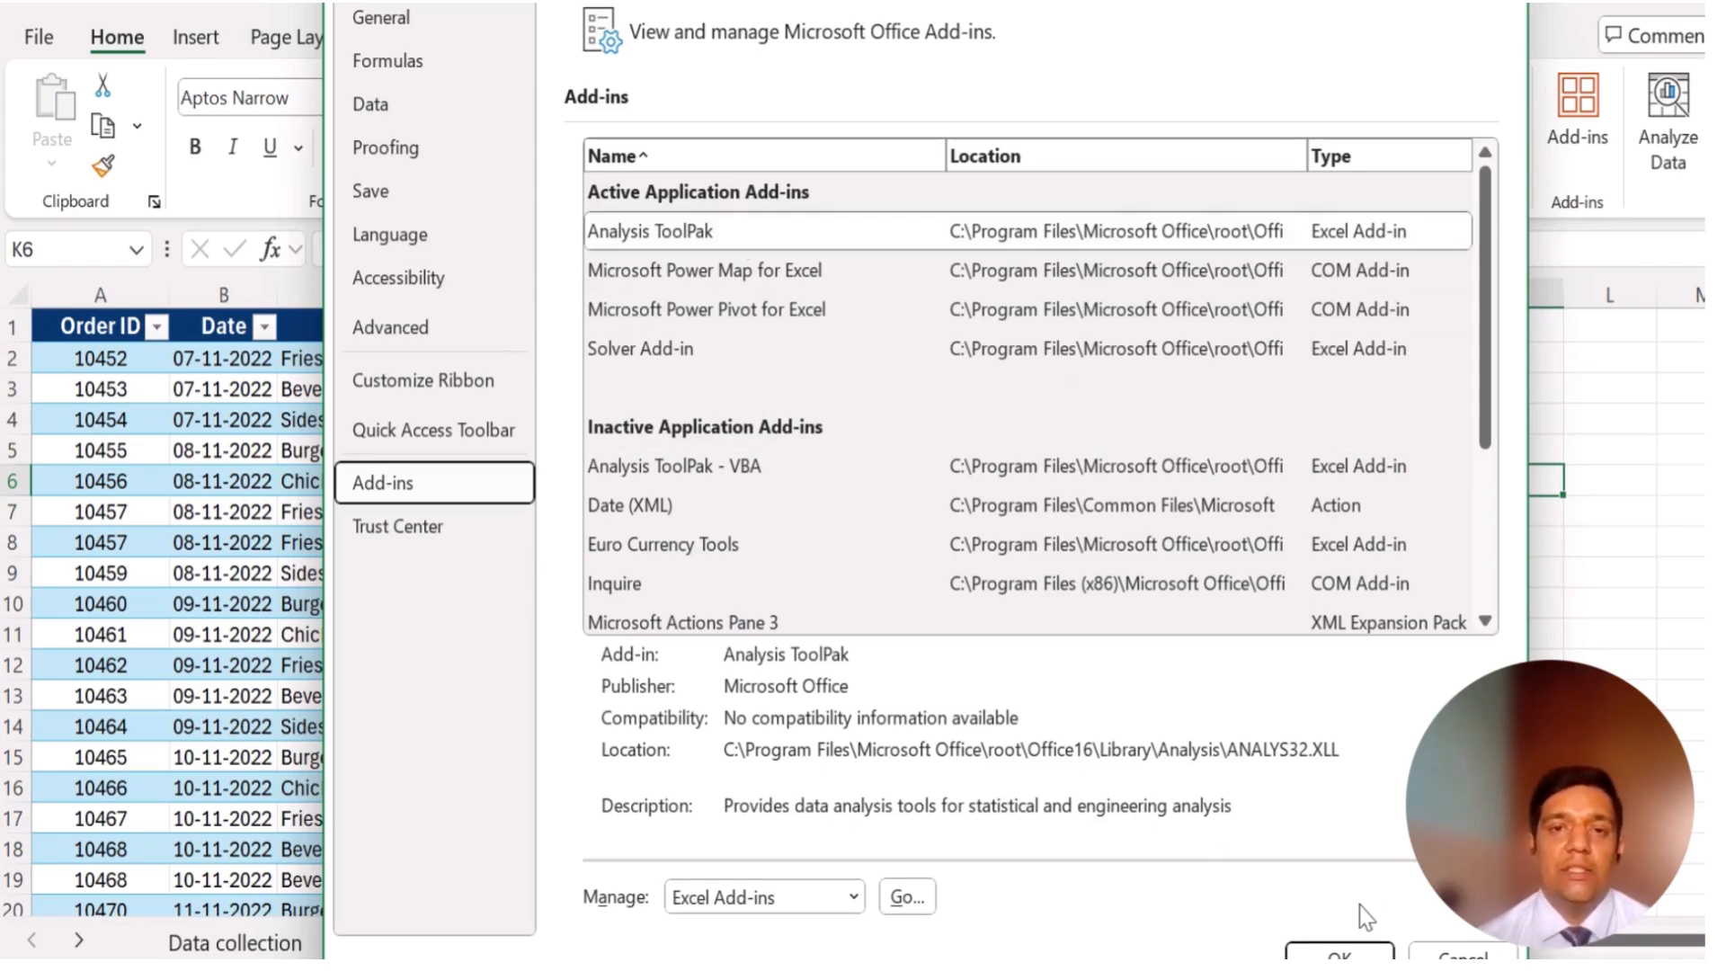
pyautogui.click(1449, 955)
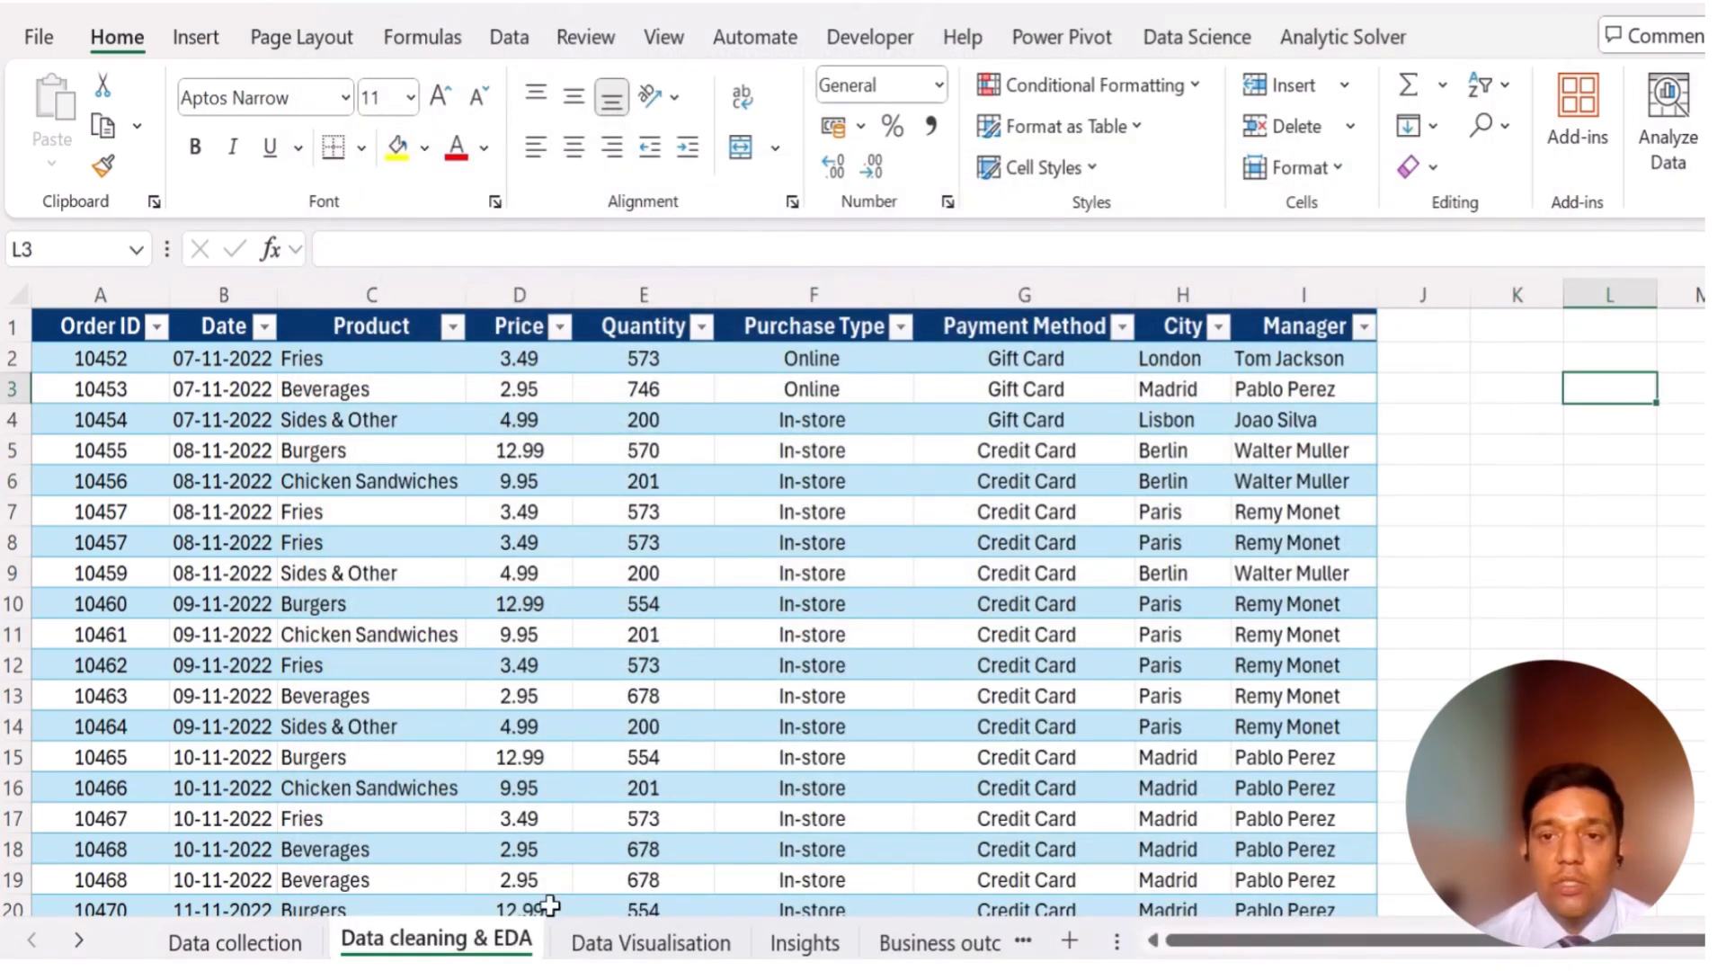
# - Clear the text in cell A1 of the Data Visualisation sheet
pyautogui.click(642, 944)
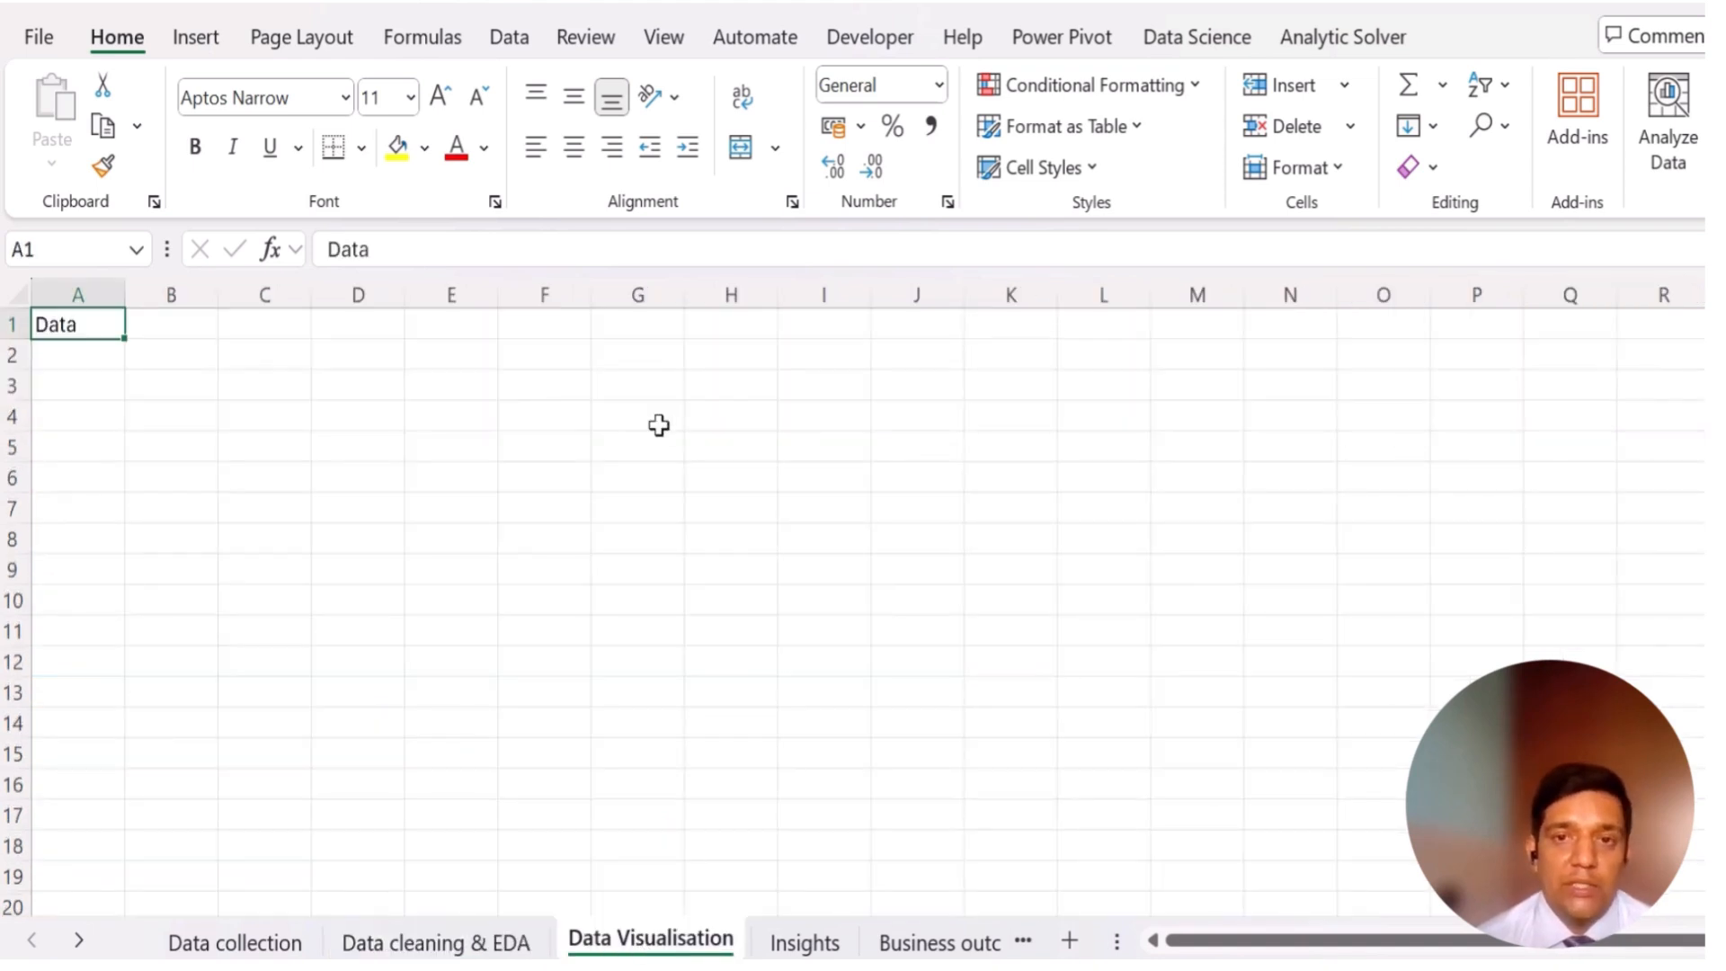
pyautogui.doubleClick(83, 323)
pyautogui.doubleClick(83, 323)
pyautogui.press('BackSpace')
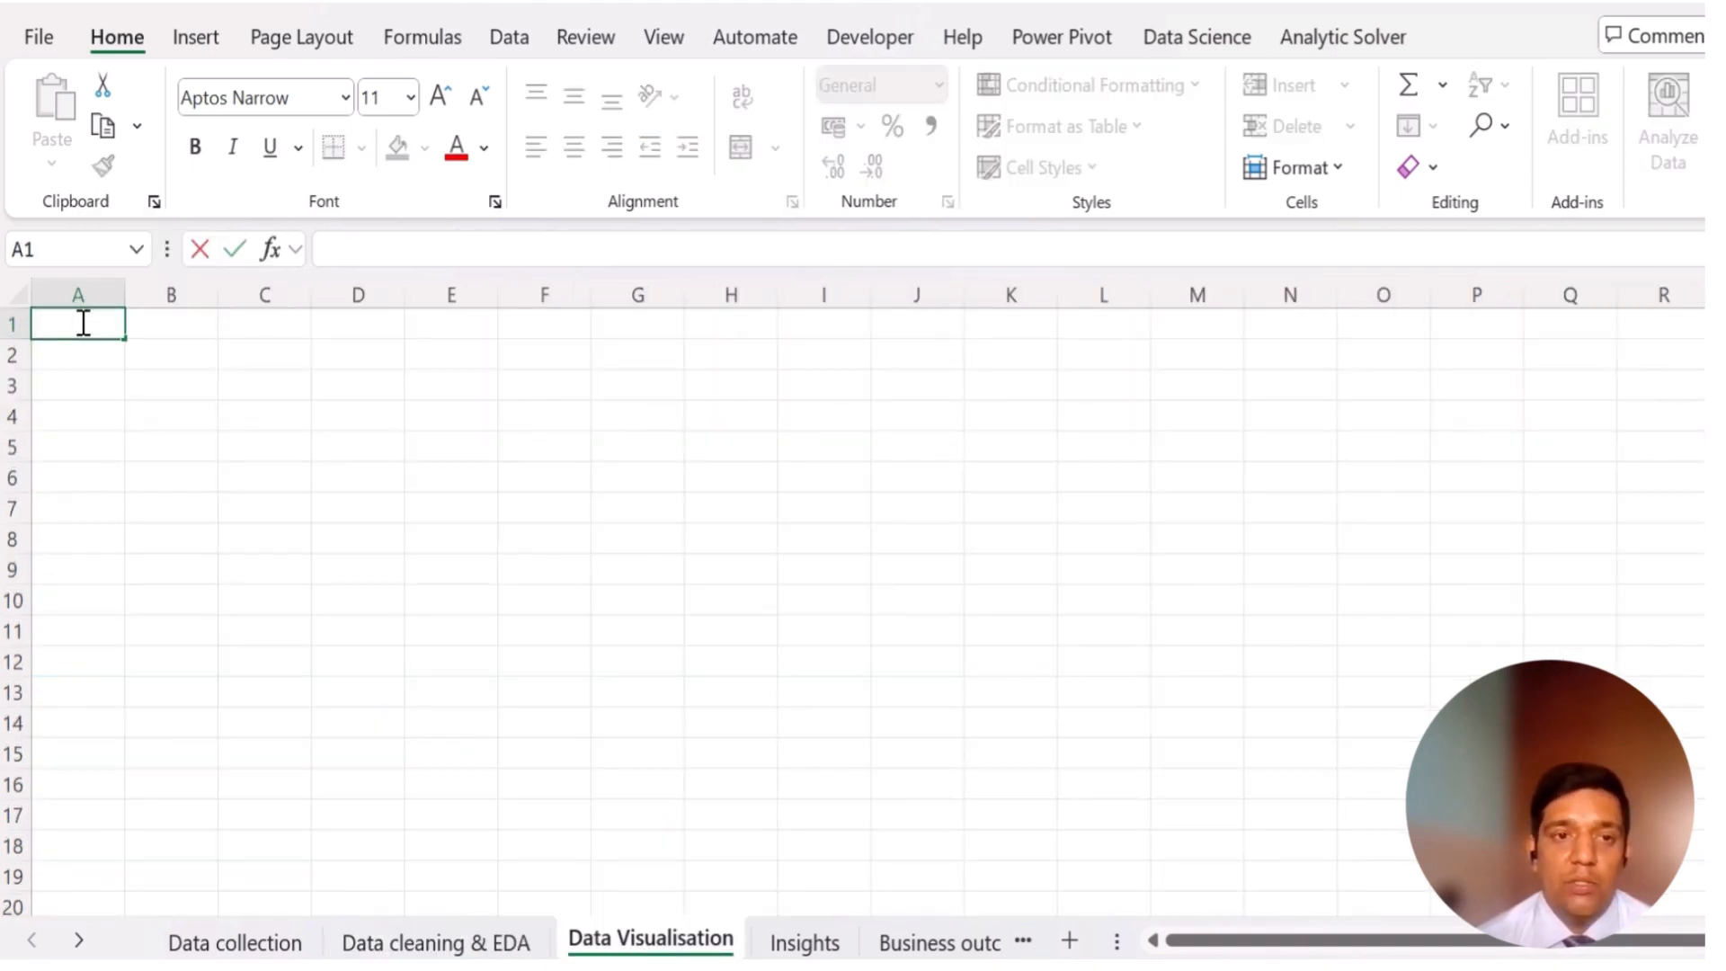
pyautogui.click(343, 405)
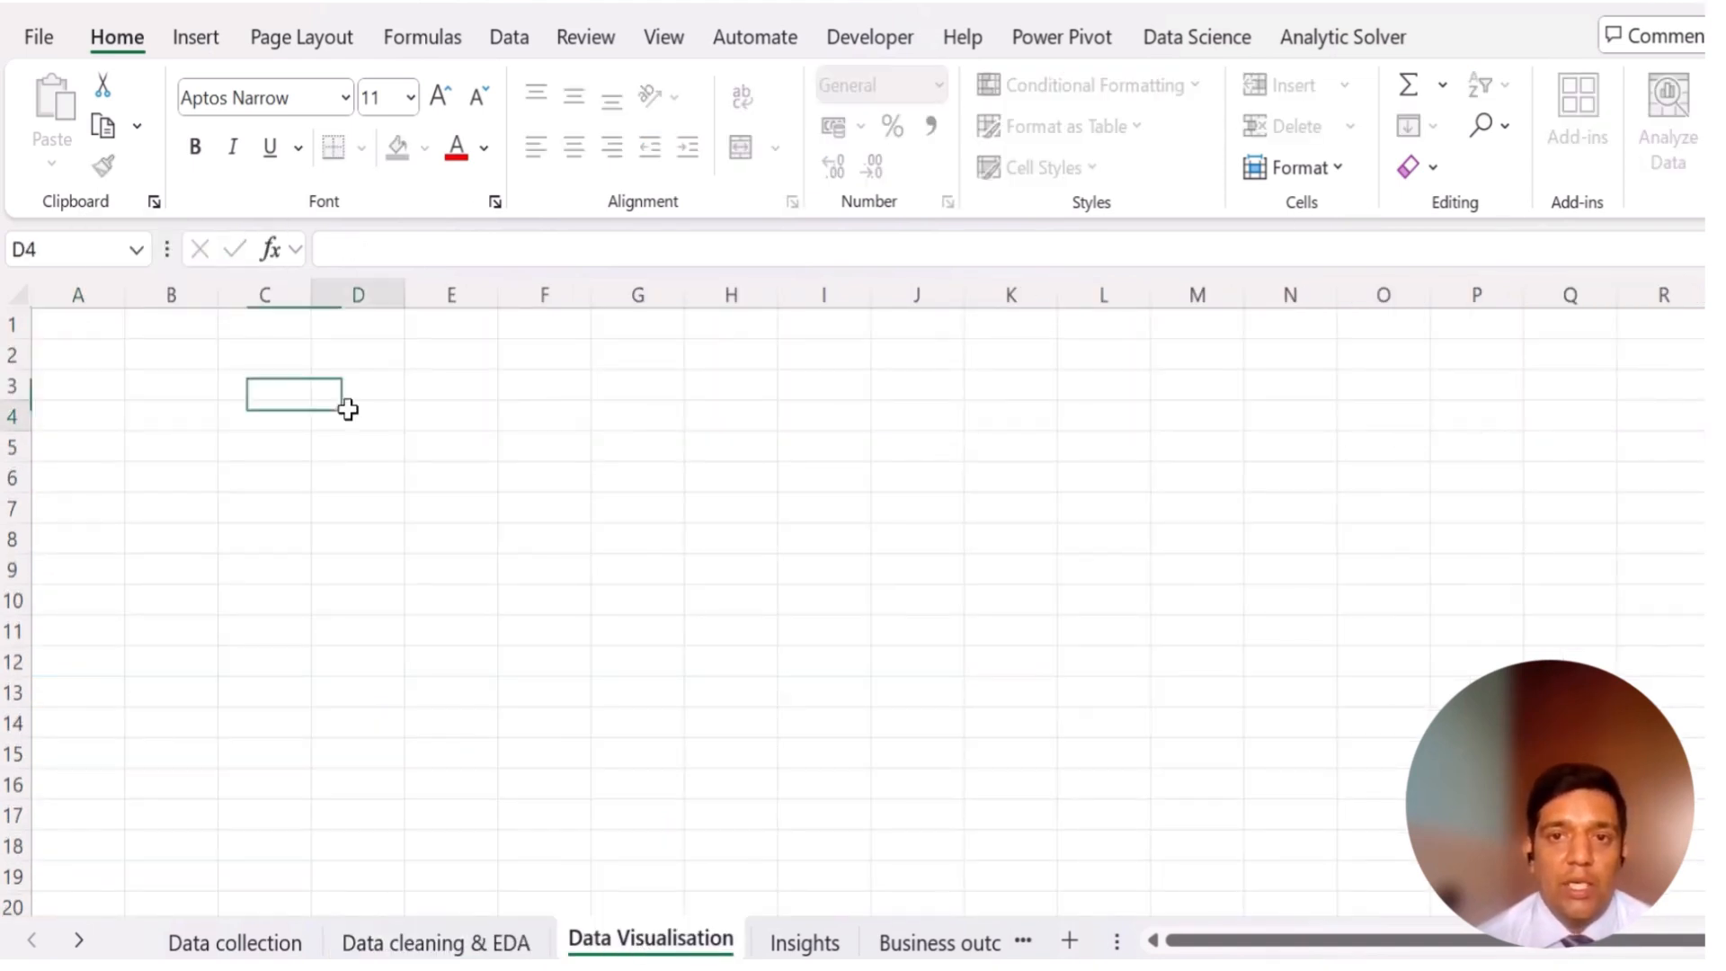
pyautogui.click(67, 325)
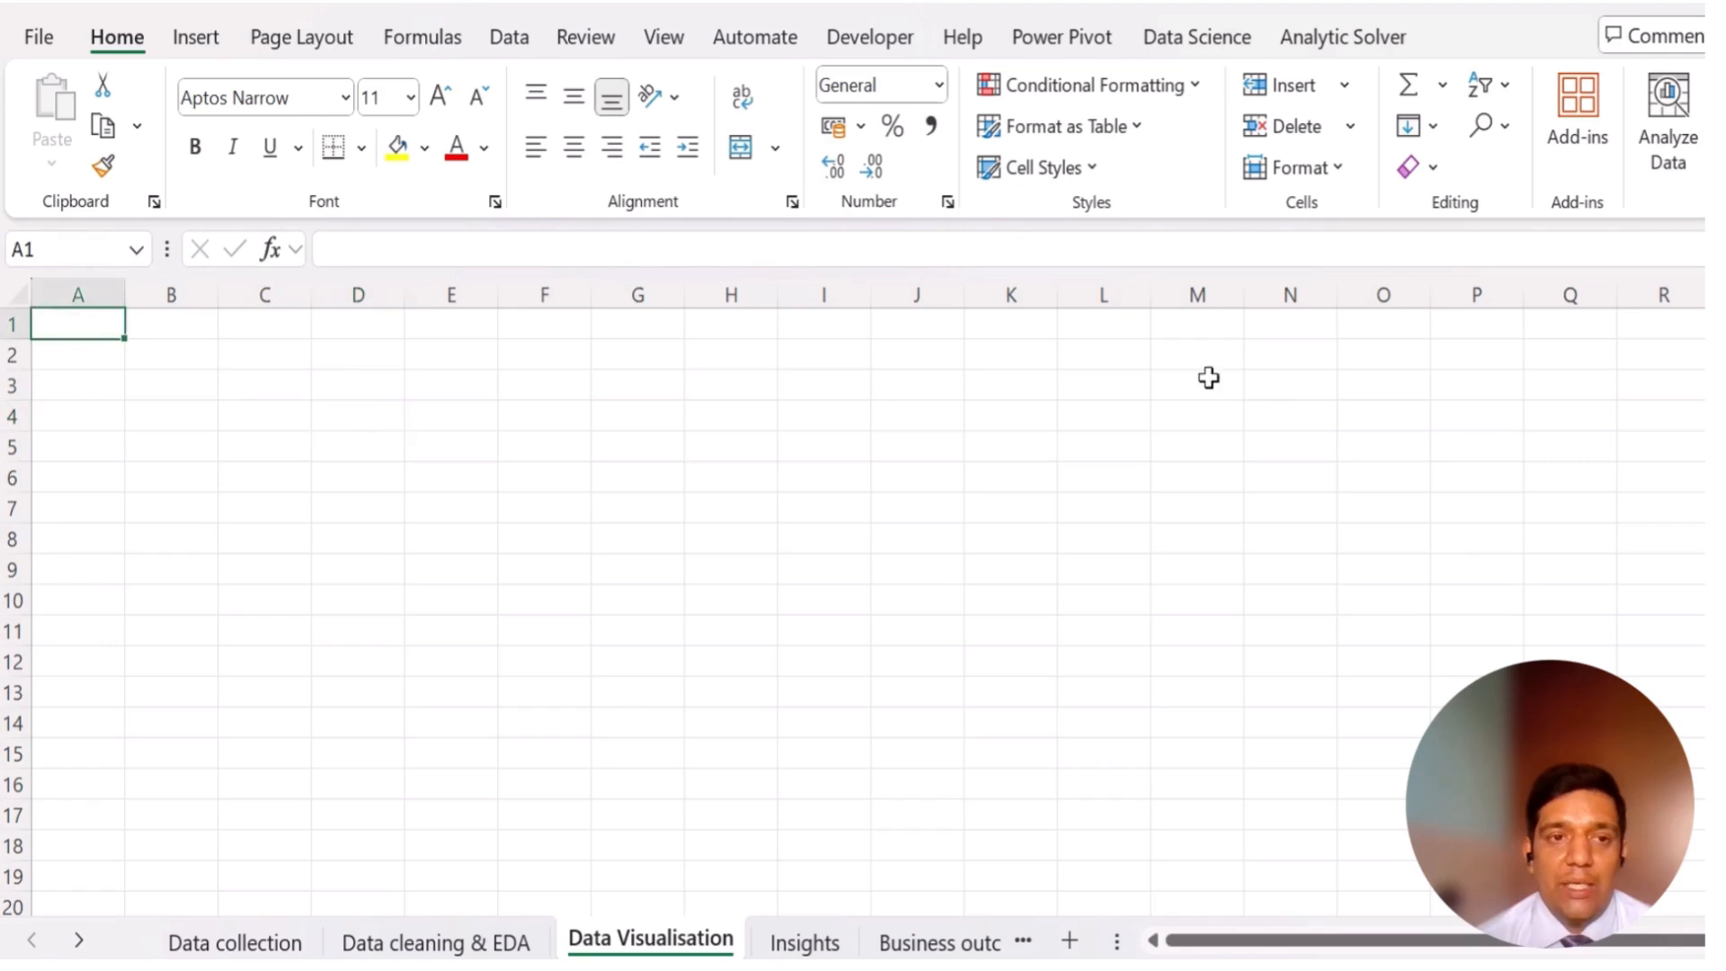
# - Examine the Analyze Data suggestions for the entire sales table on the Data cleaning & EDA sheet
pyautogui.click(1668, 112)
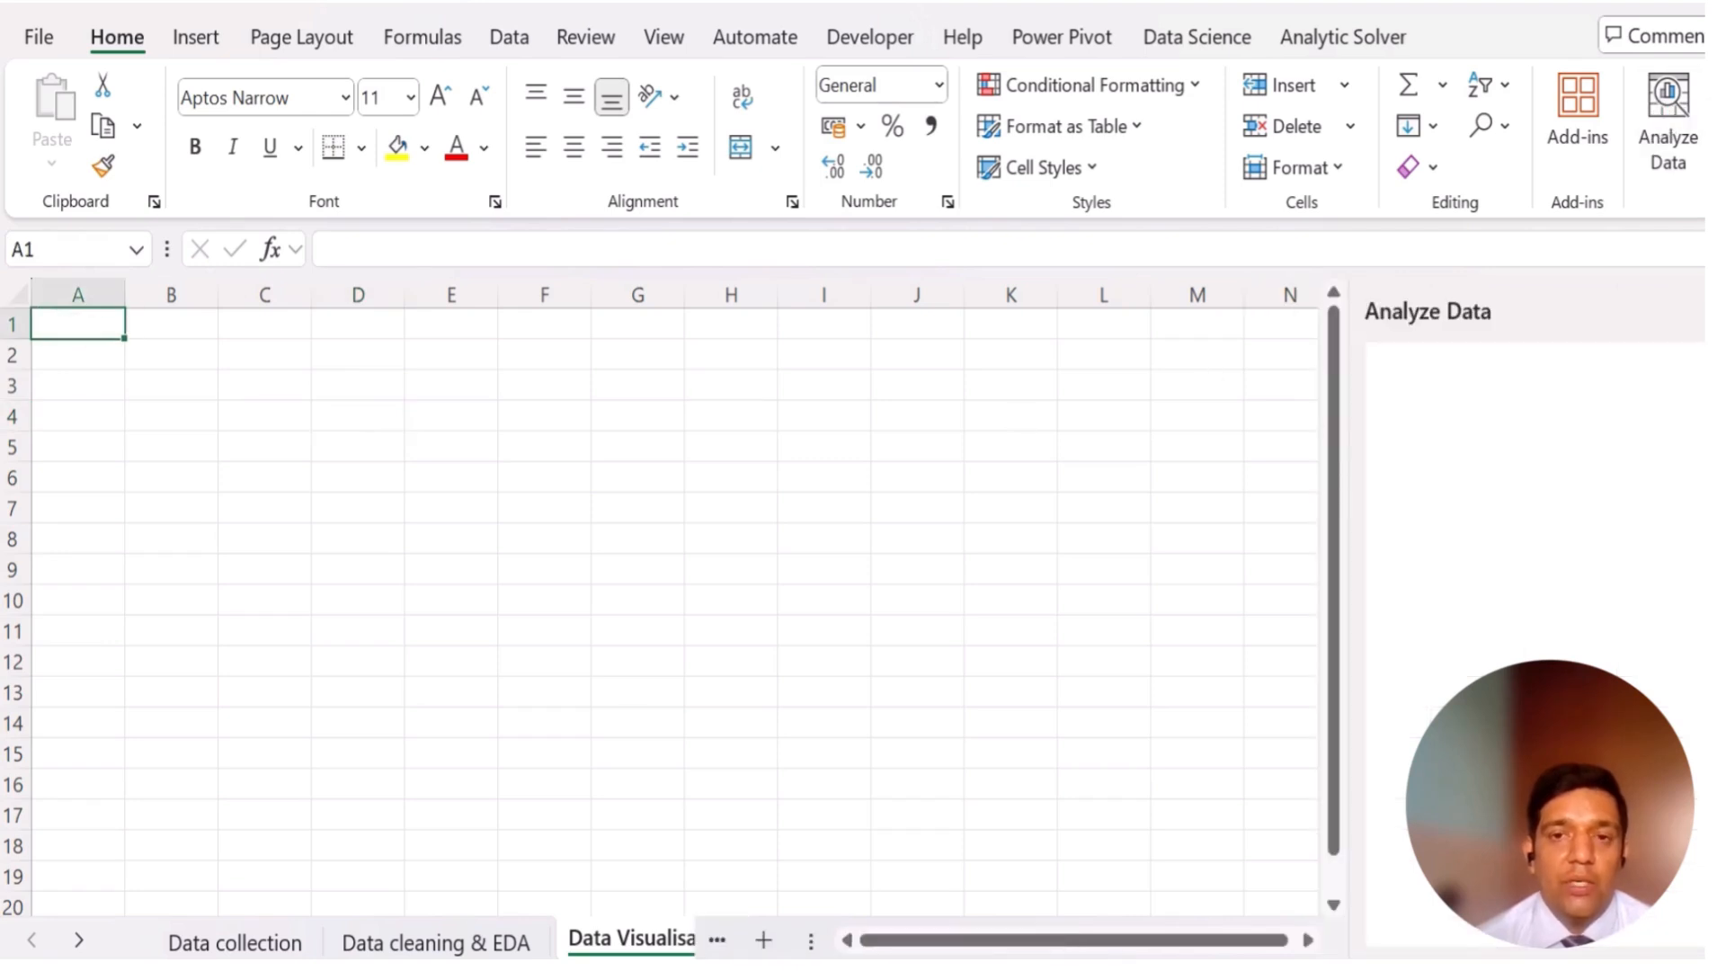
pyautogui.click(1716, 311)
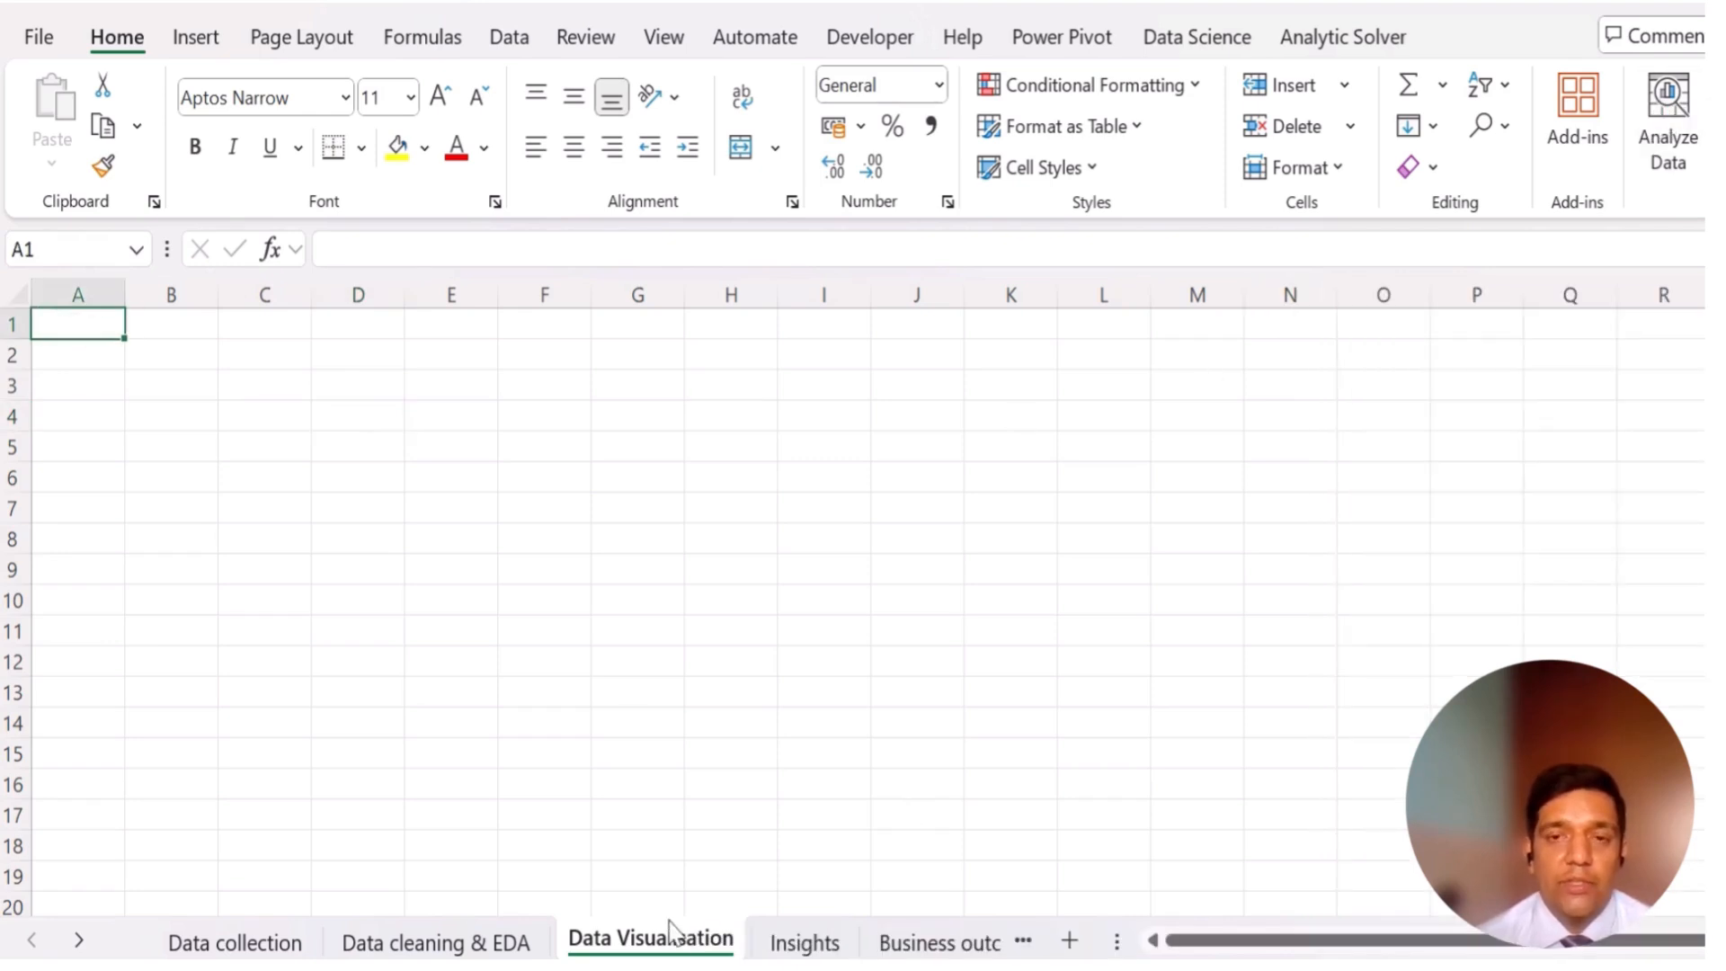
pyautogui.click(409, 942)
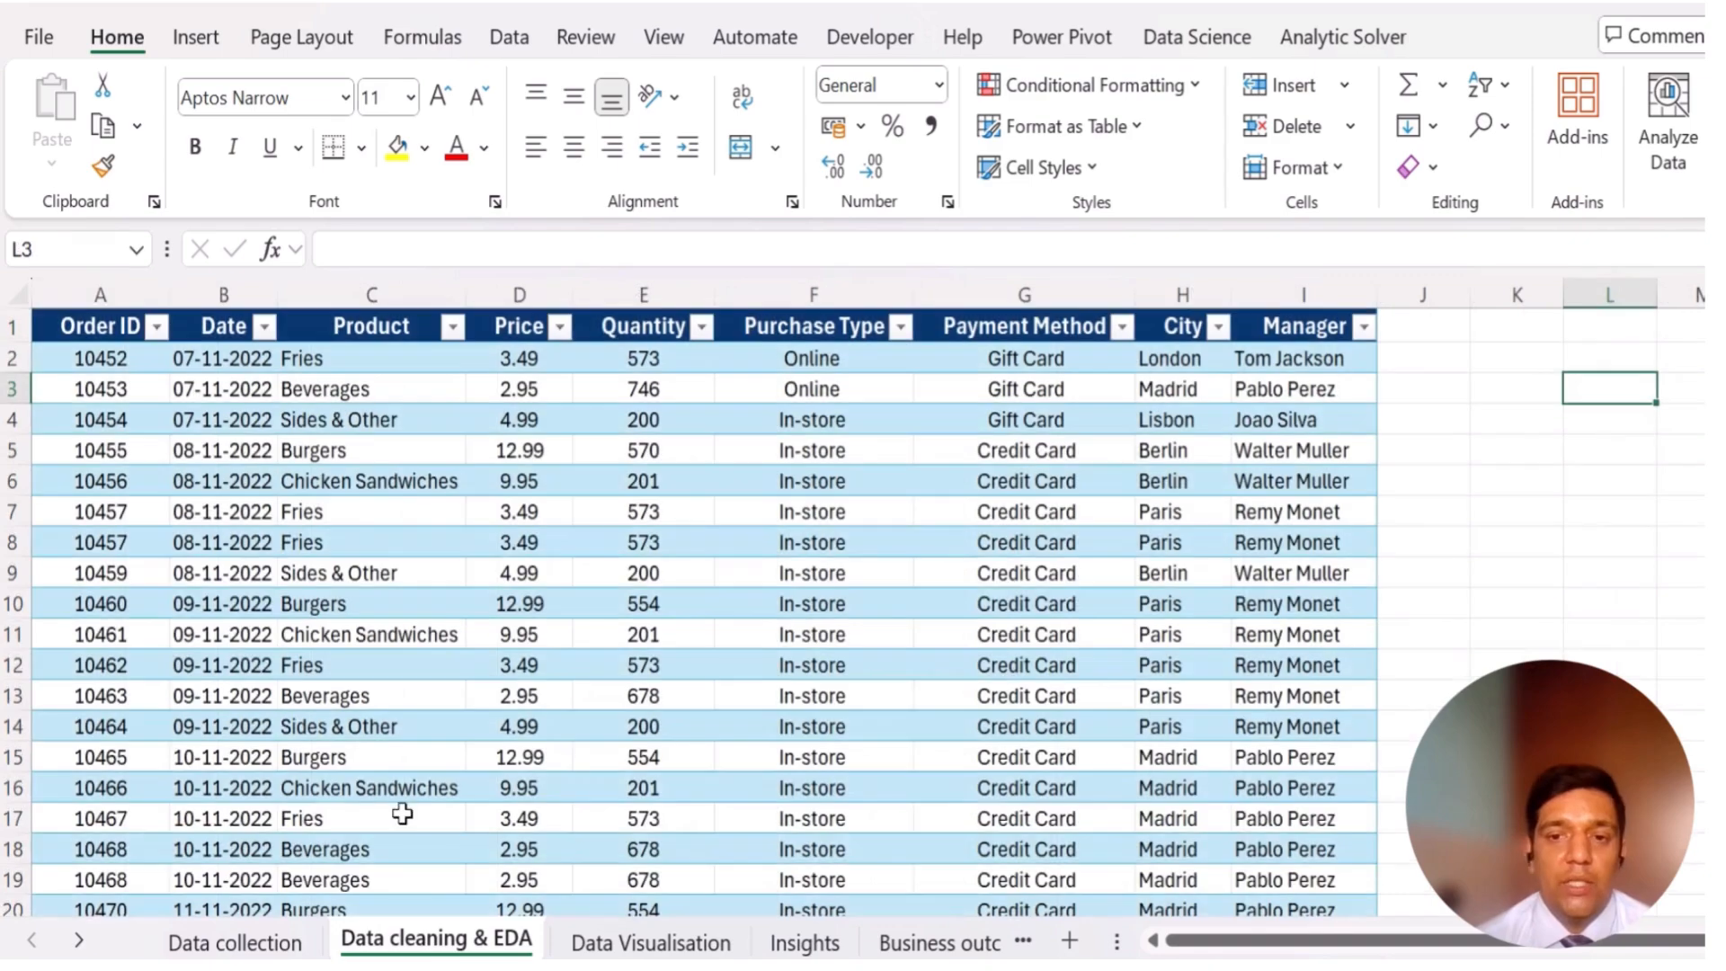
pyautogui.click(76, 323)
pyautogui.hotkey('ctrl', 'shift', 'End')
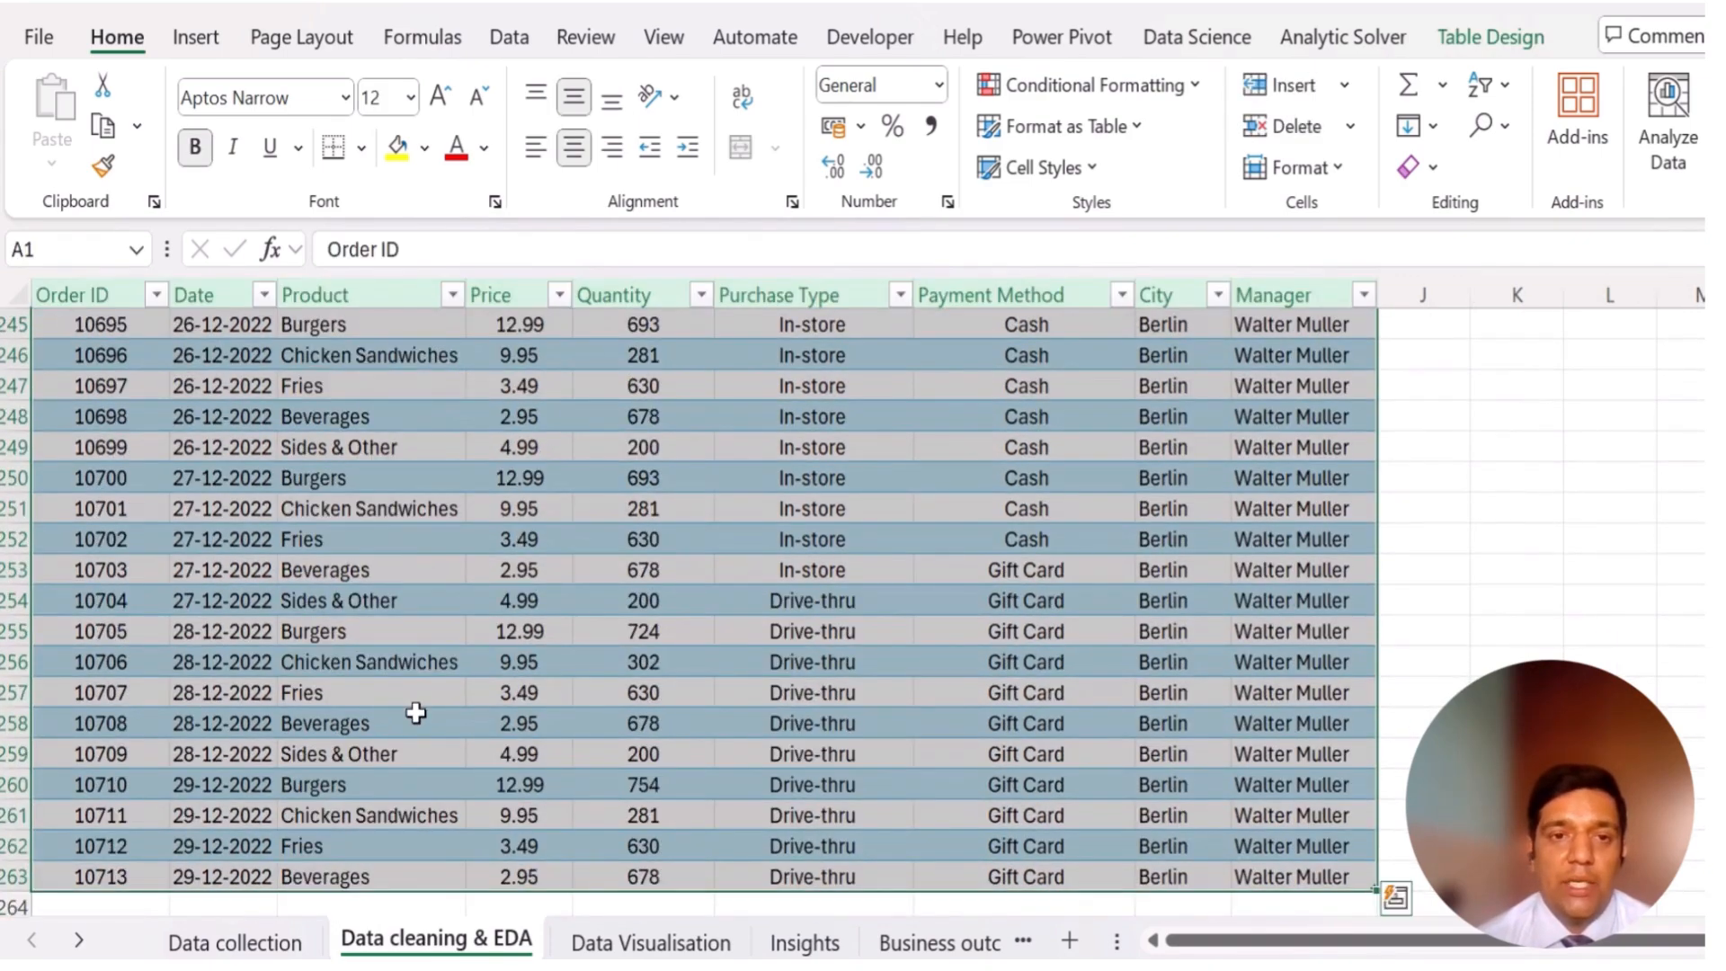
pyautogui.click(1677, 119)
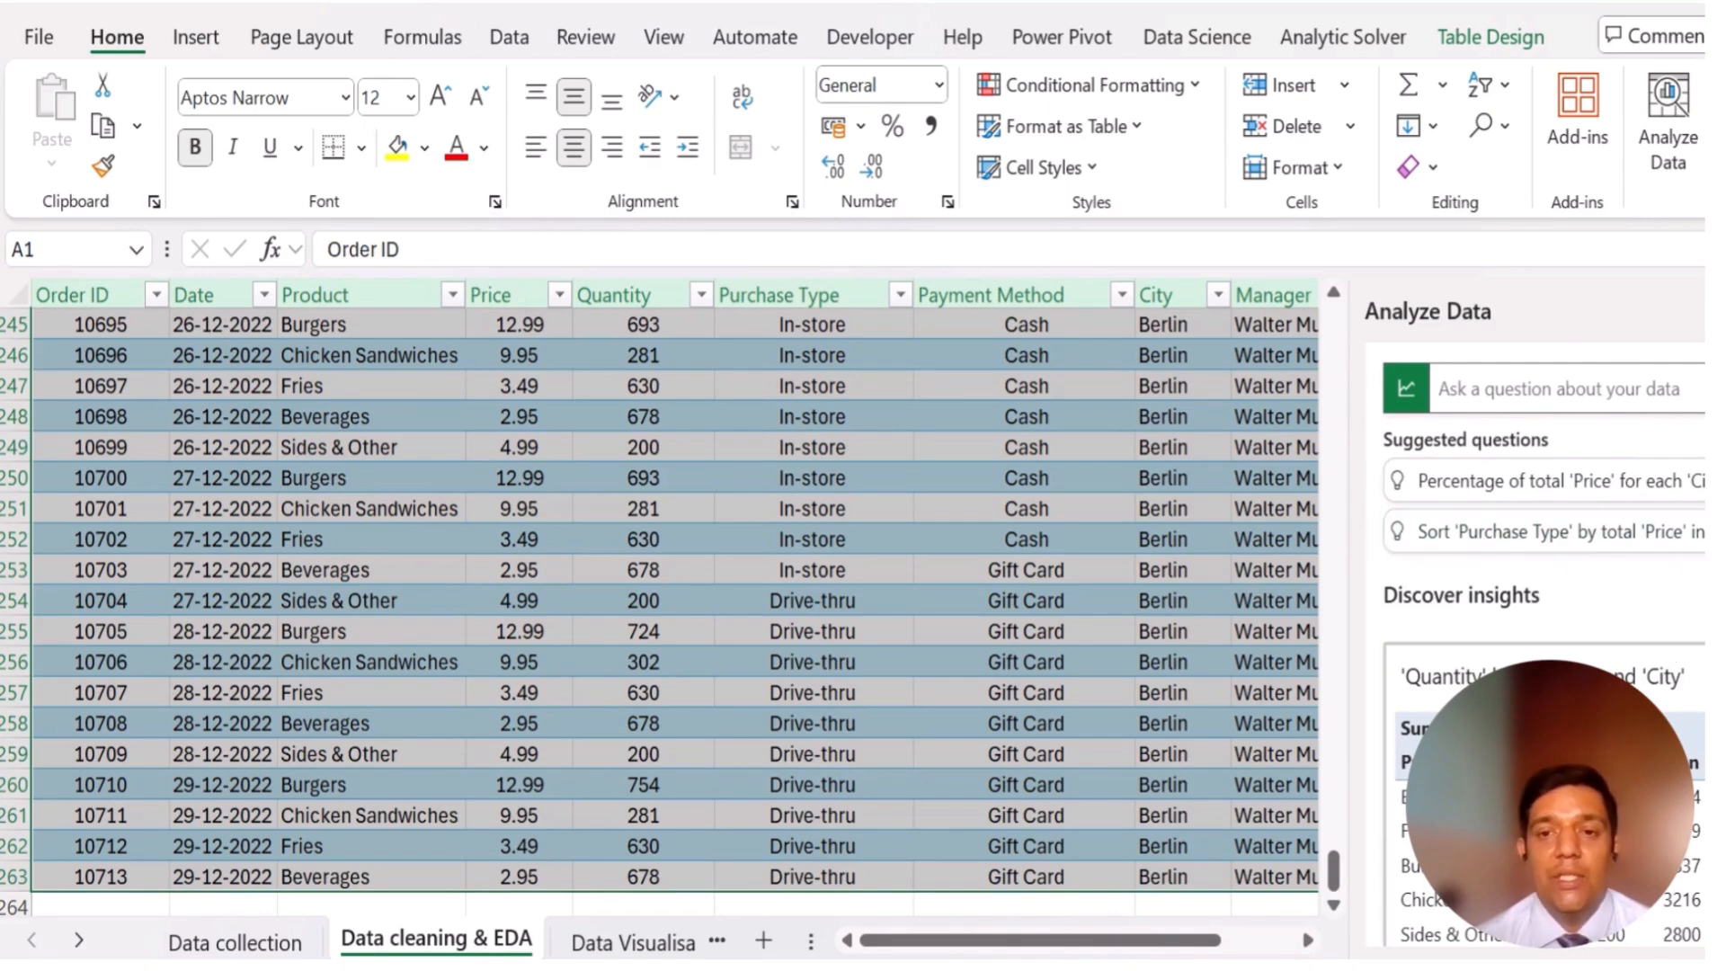
pyautogui.click(1073, 568)
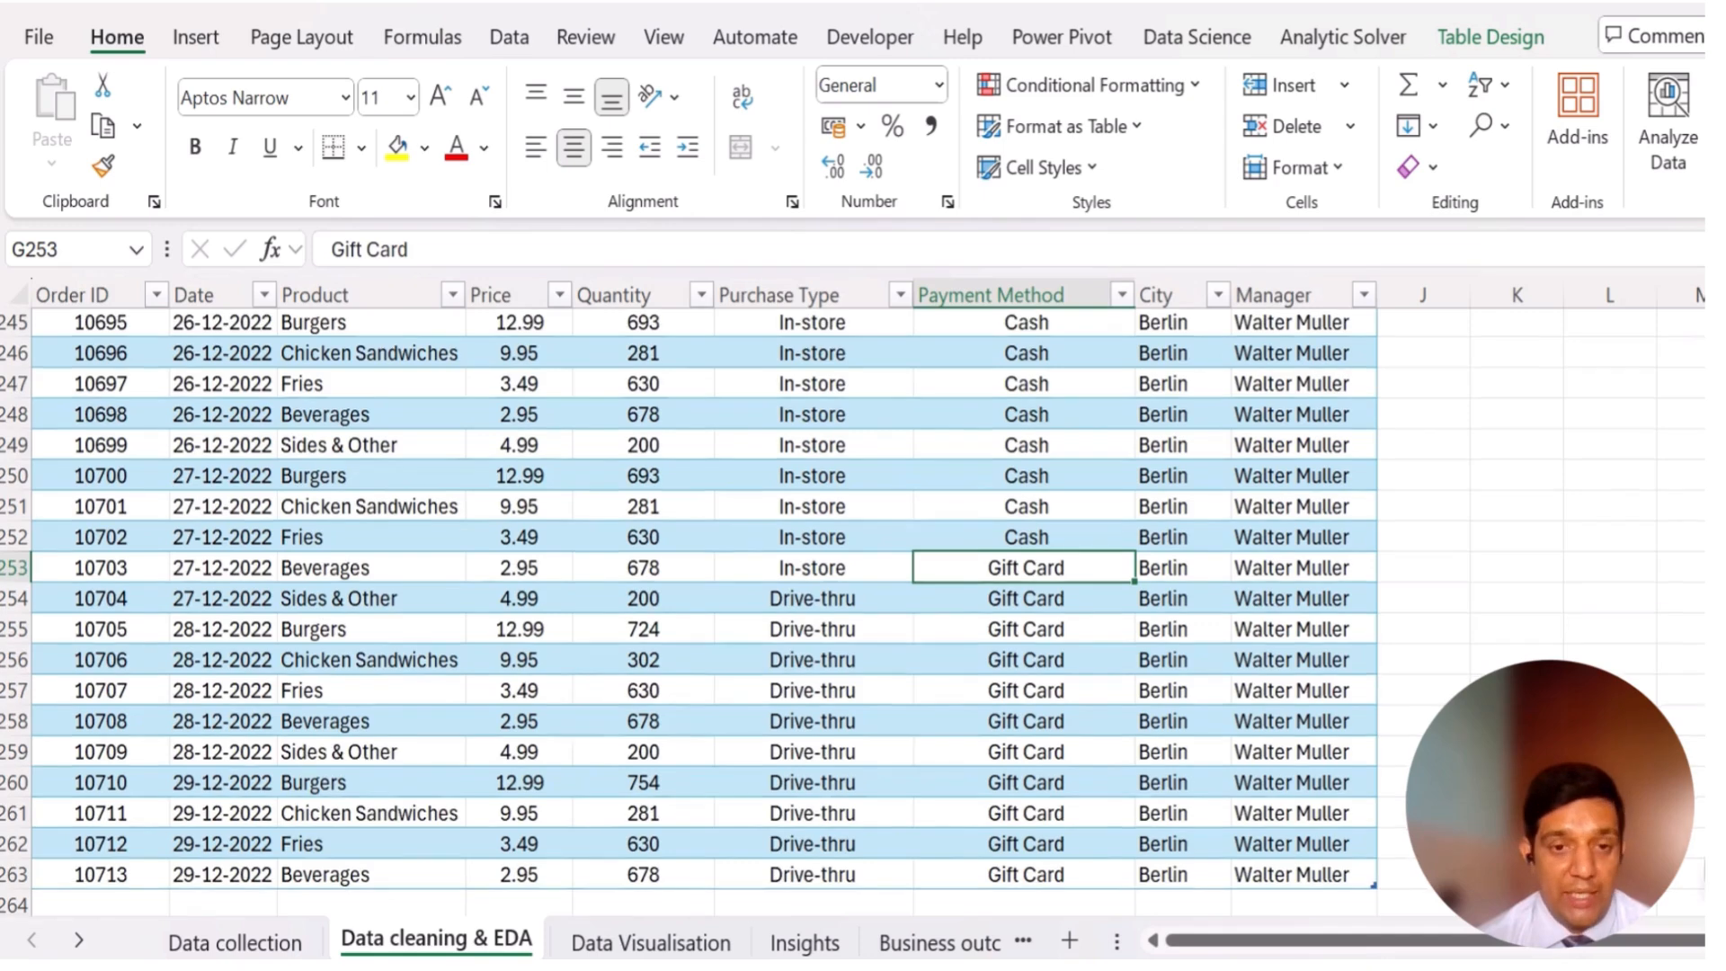
pyautogui.scroll(20, 704, 611)
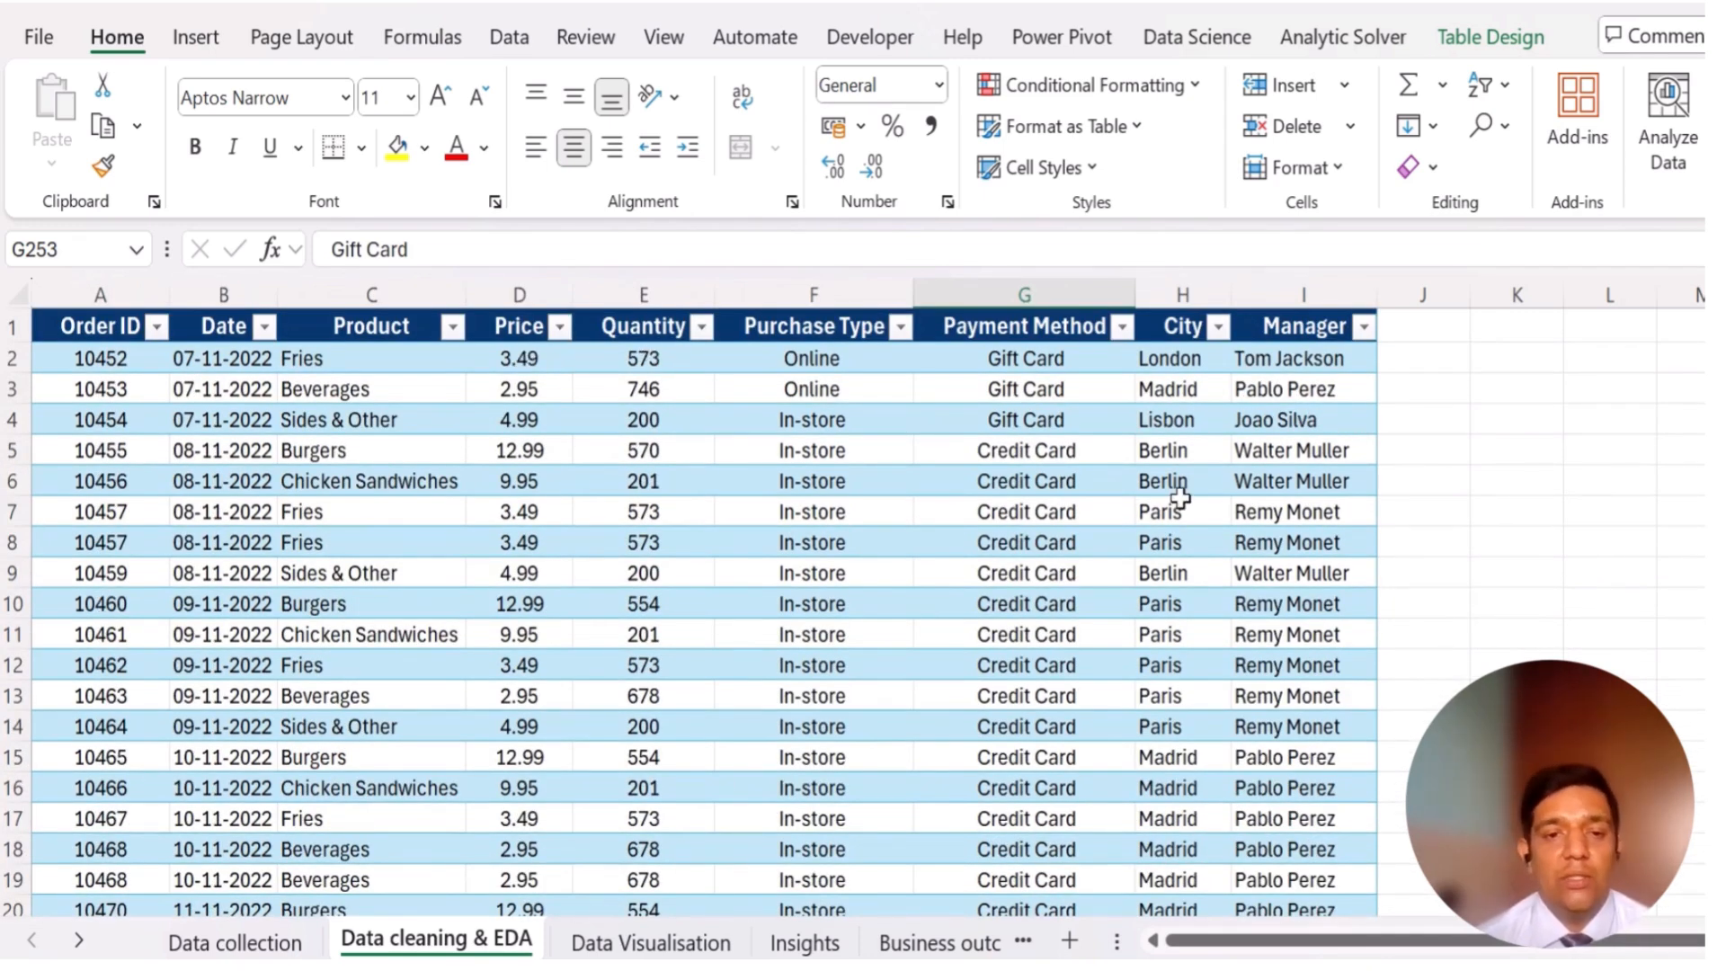
pyautogui.click(678, 940)
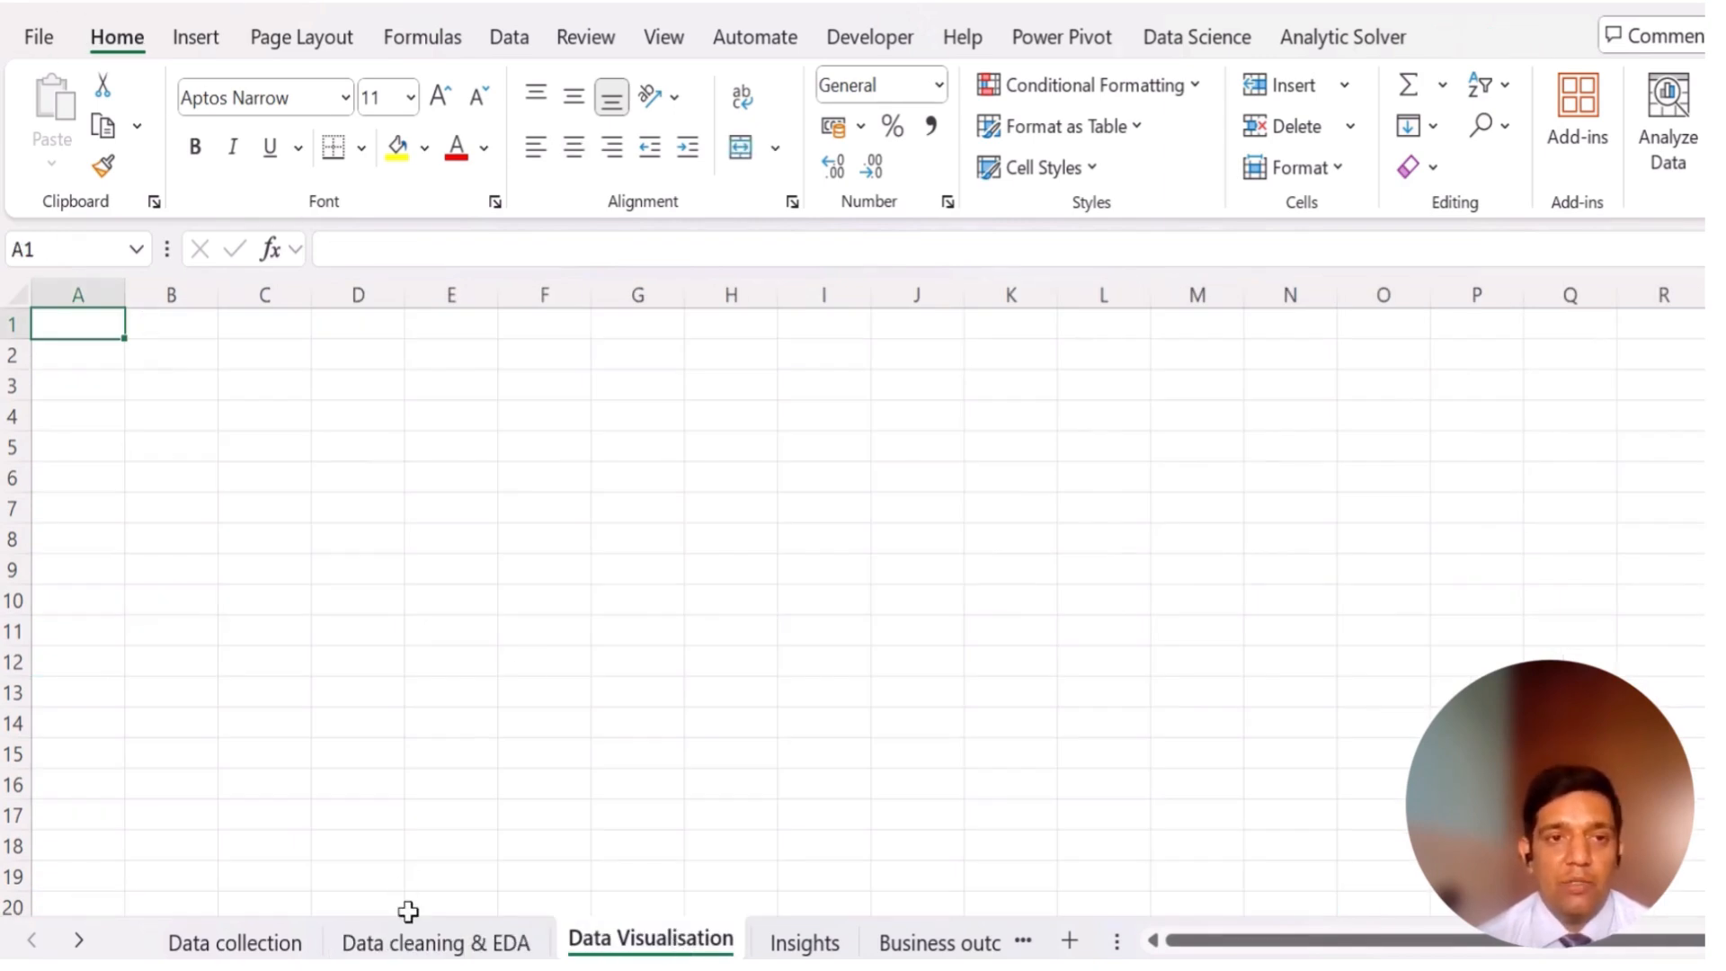
pyautogui.click(414, 940)
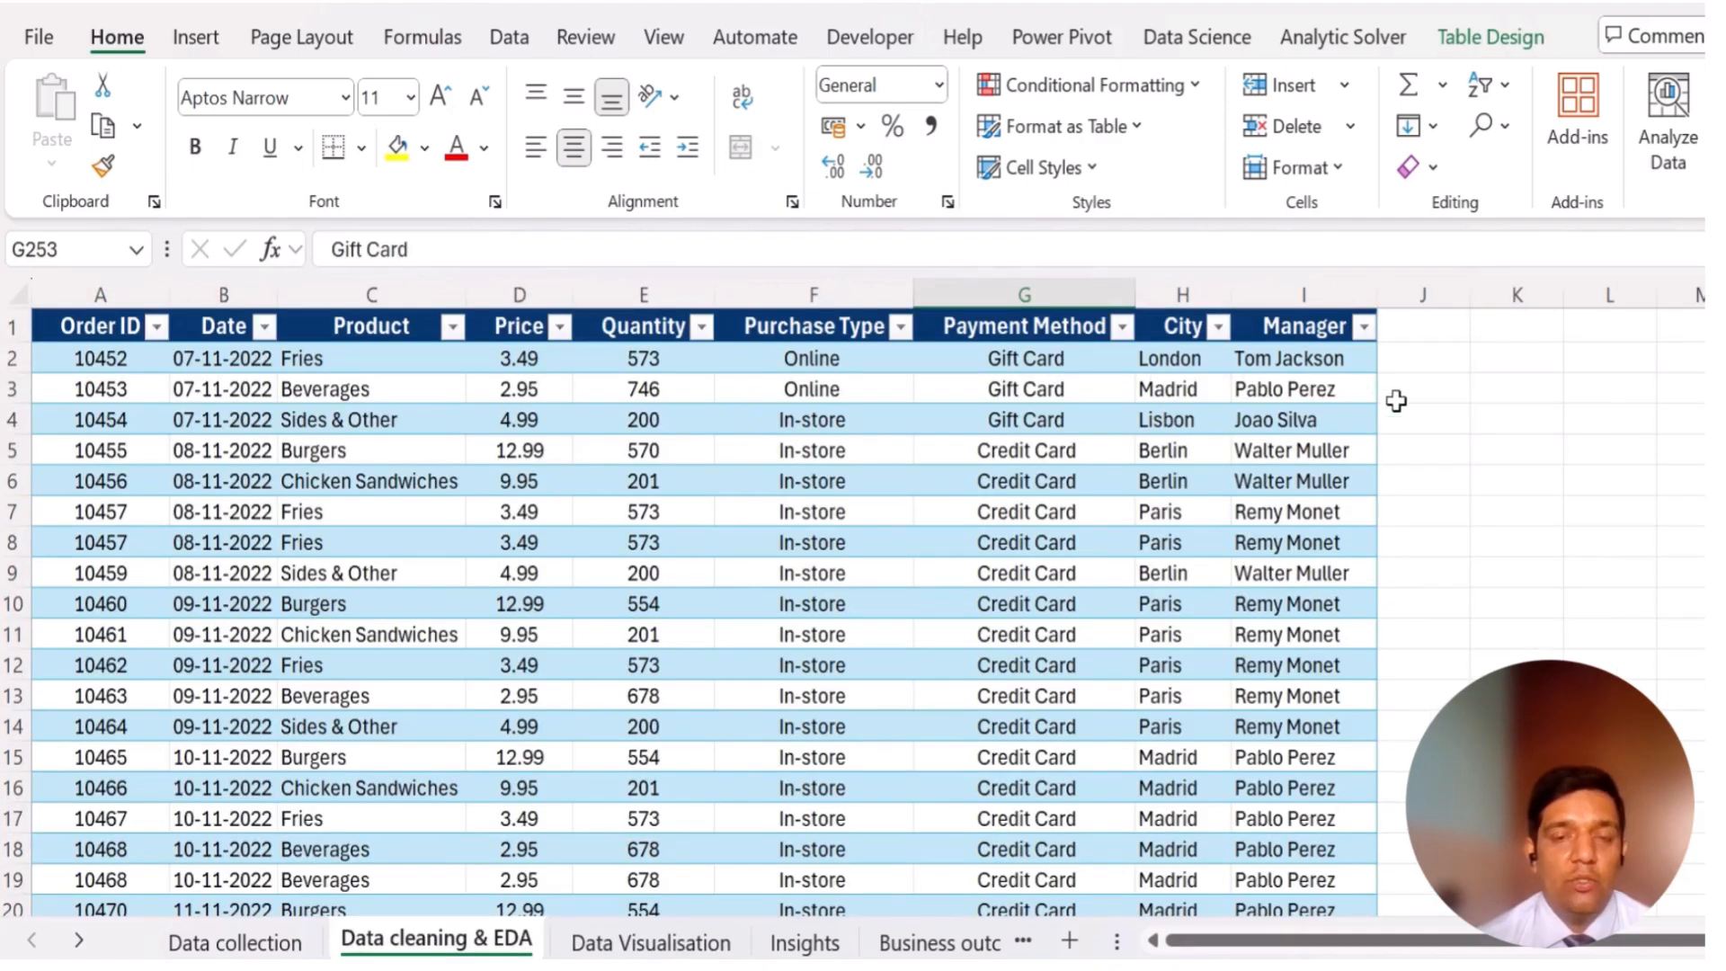
# - Insert a Box and Whisker chart of the Price column and move it toward the table's last columns
pyautogui.click(519, 295)
pyautogui.click(212, 43)
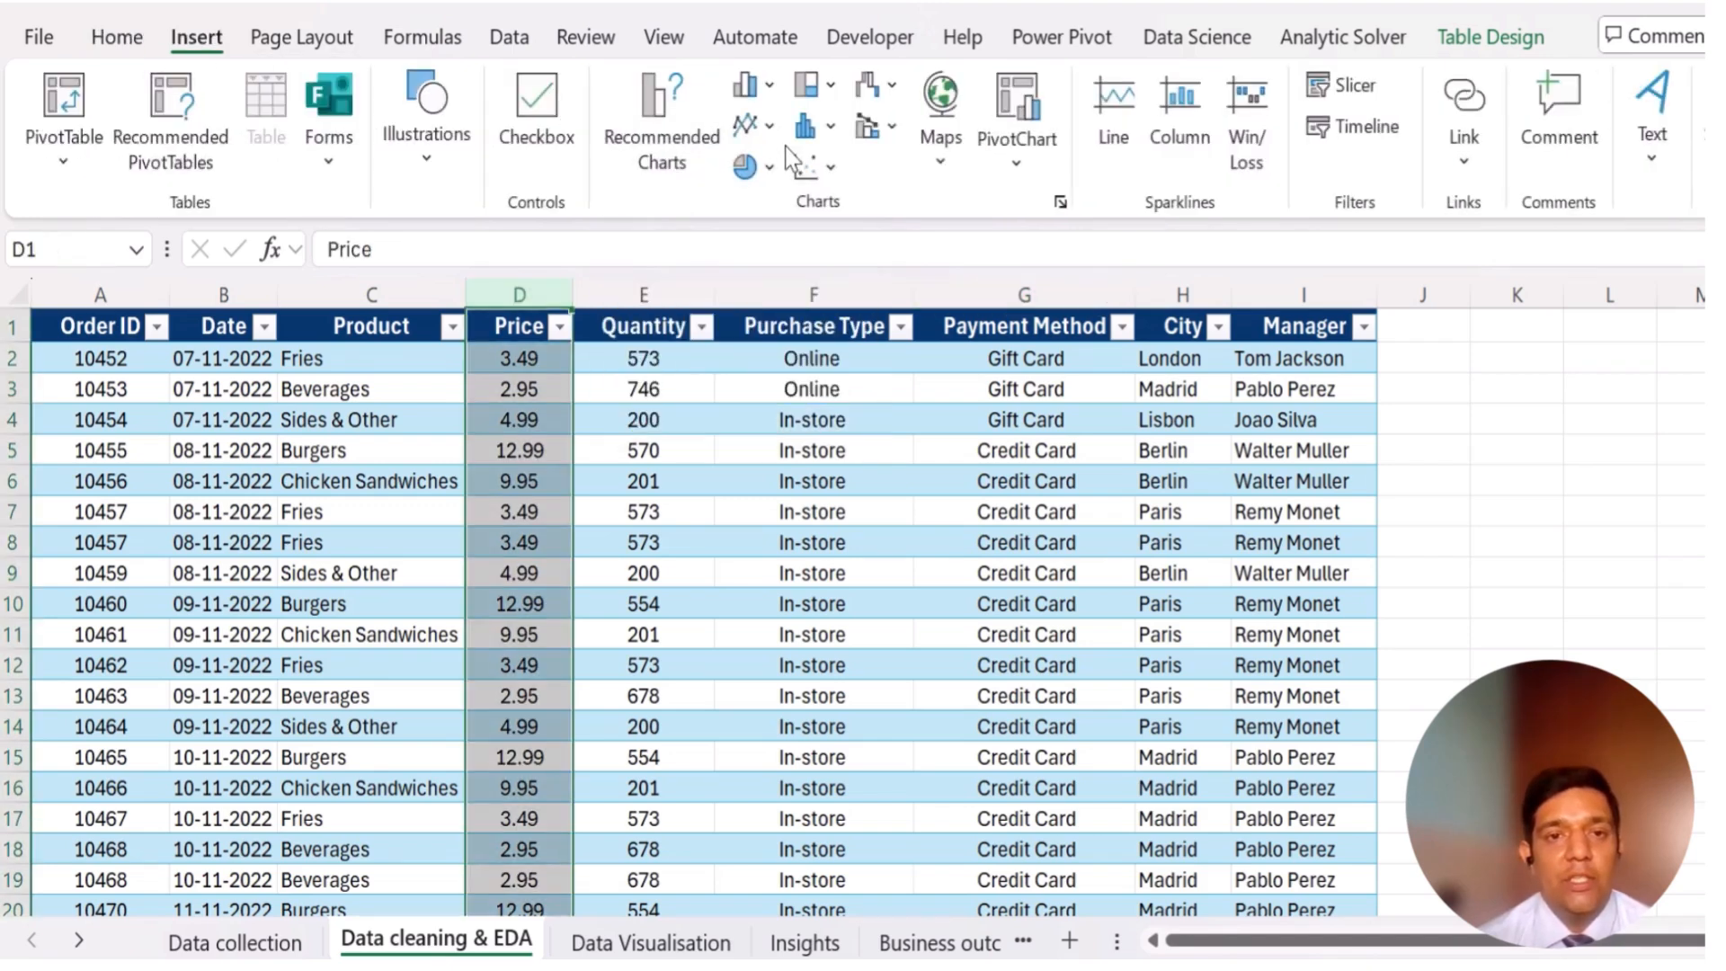
pyautogui.click(836, 129)
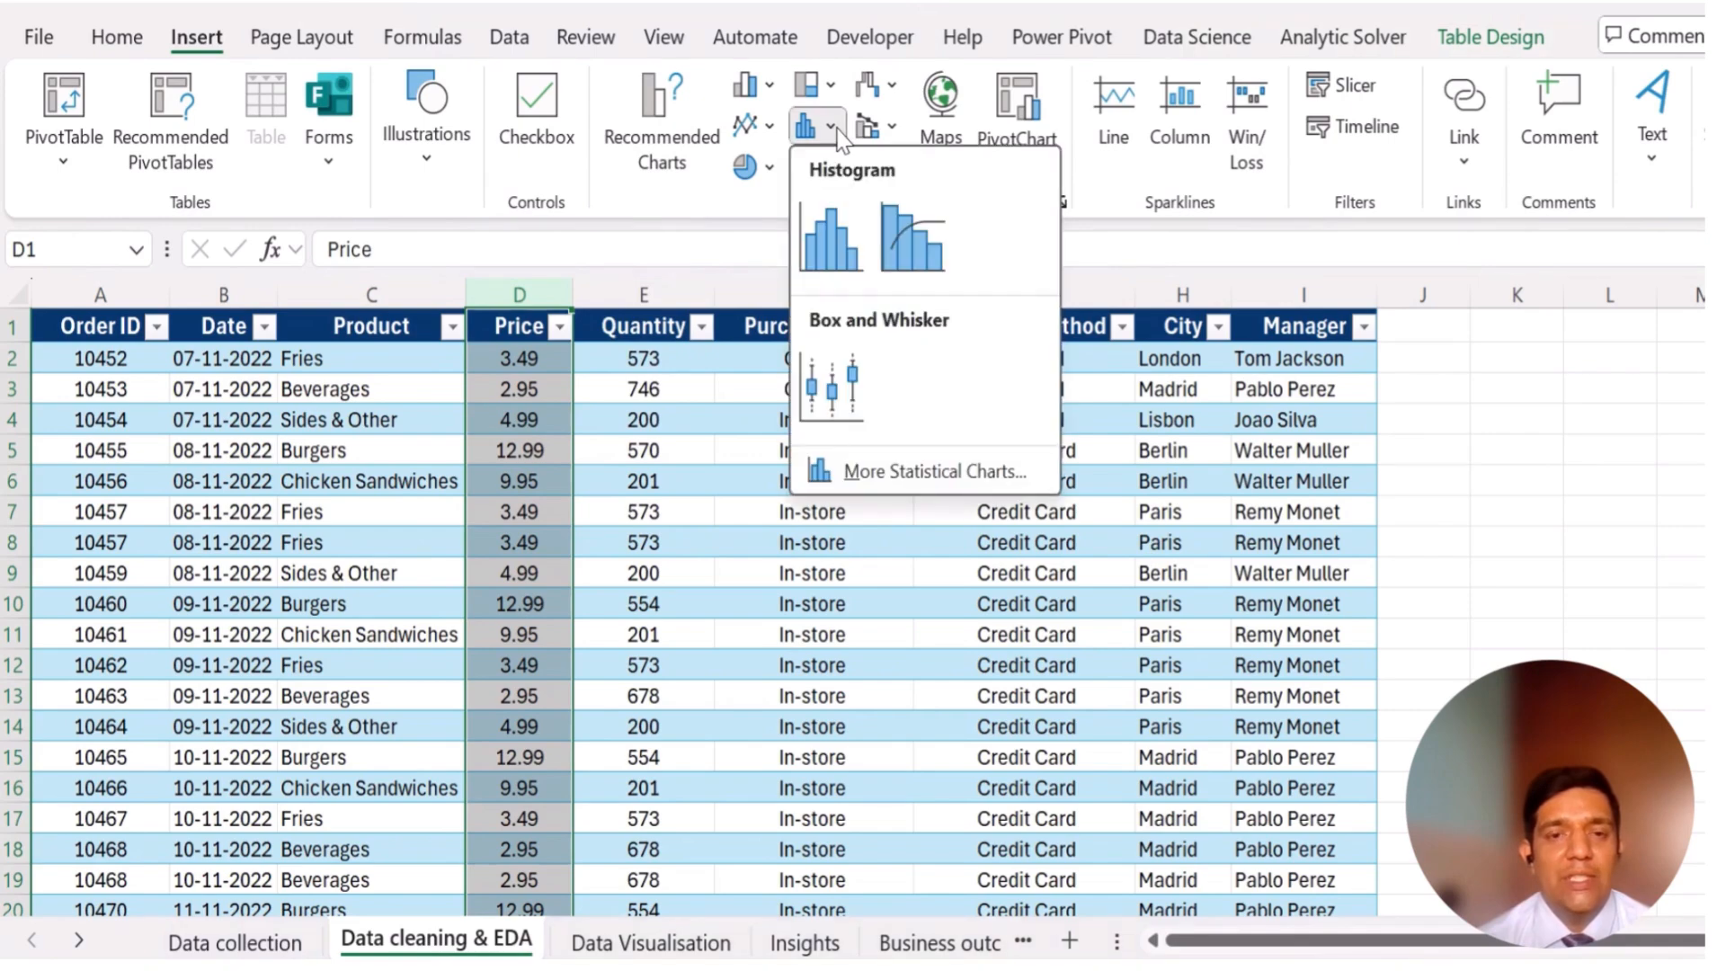
pyautogui.click(835, 400)
pyautogui.doubleClick(828, 389)
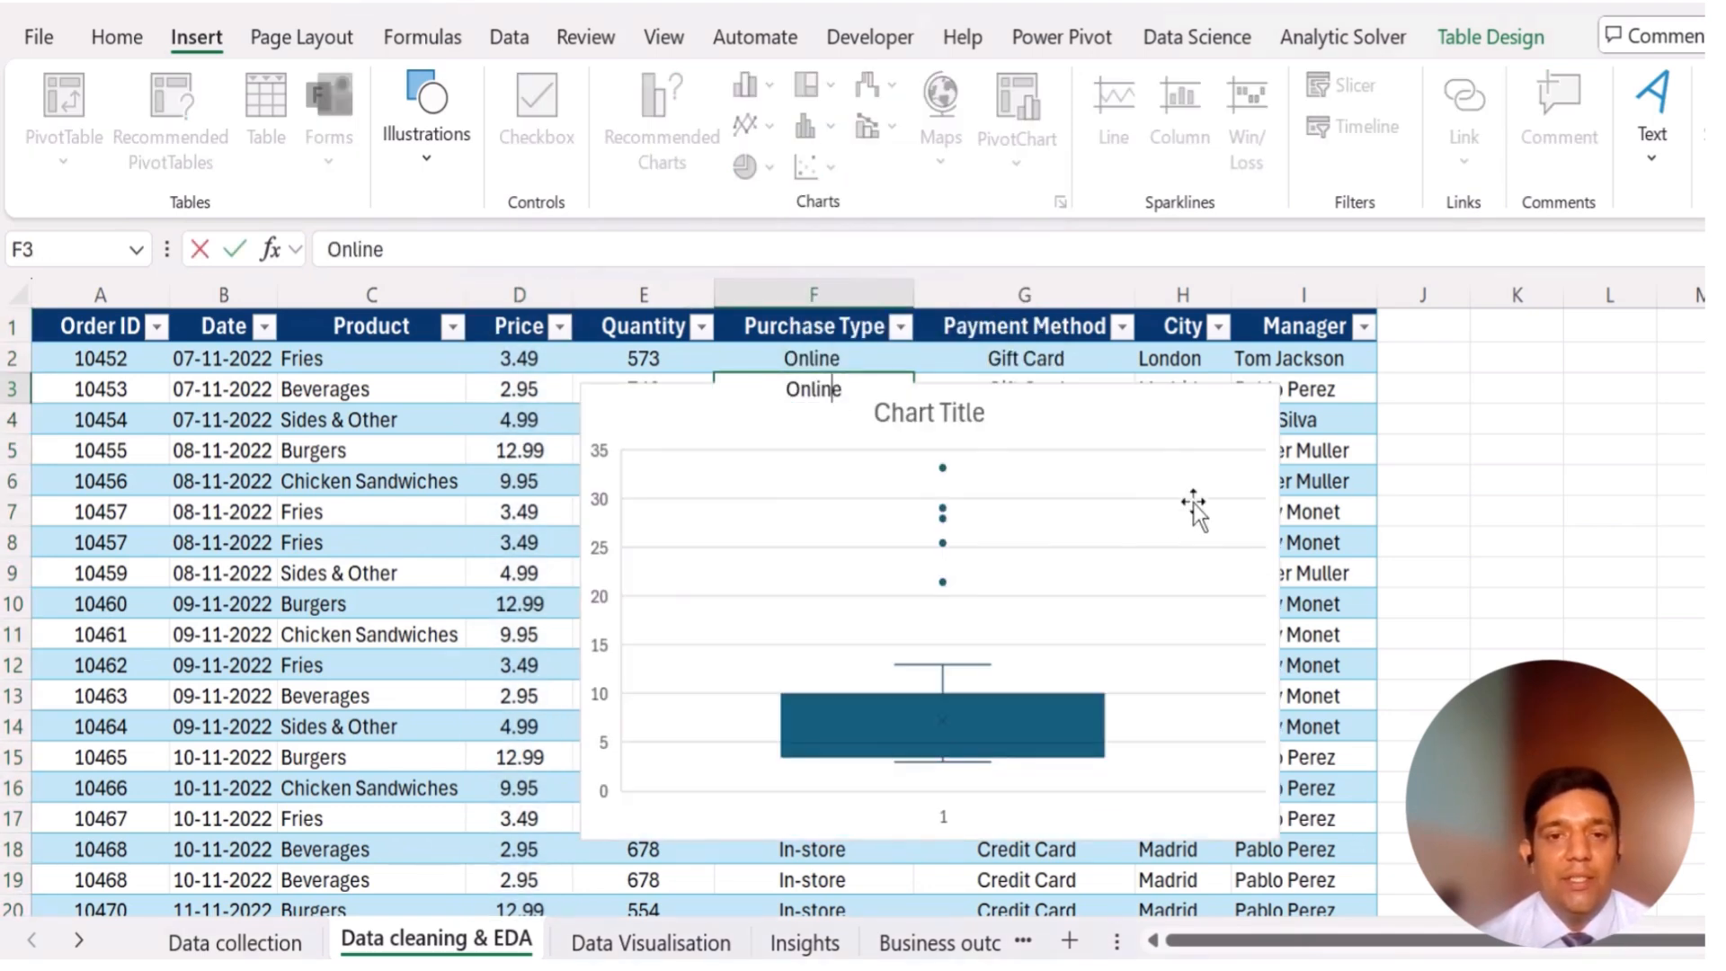
pyautogui.moveTo(1190, 389); pyautogui.dragTo(1669, 341)
# - Set the box plot's chart title to Price and close the title formatting options
pyautogui.doubleClick(1414, 367)
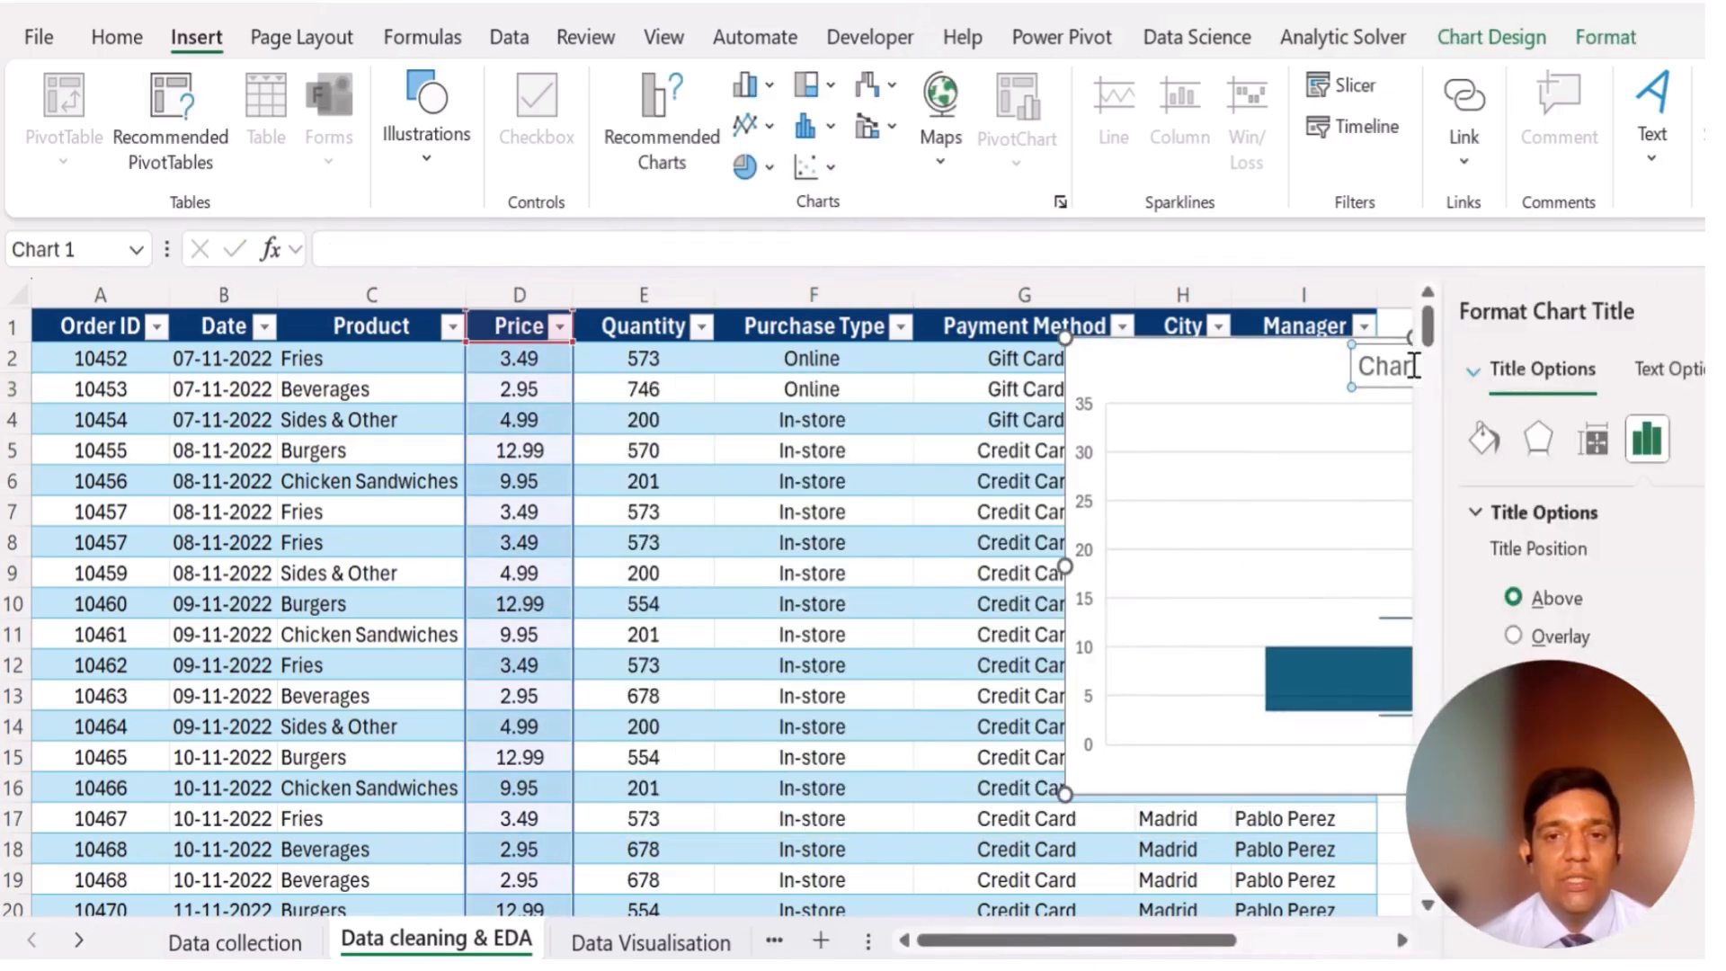
pyautogui.doubleClick(1414, 366)
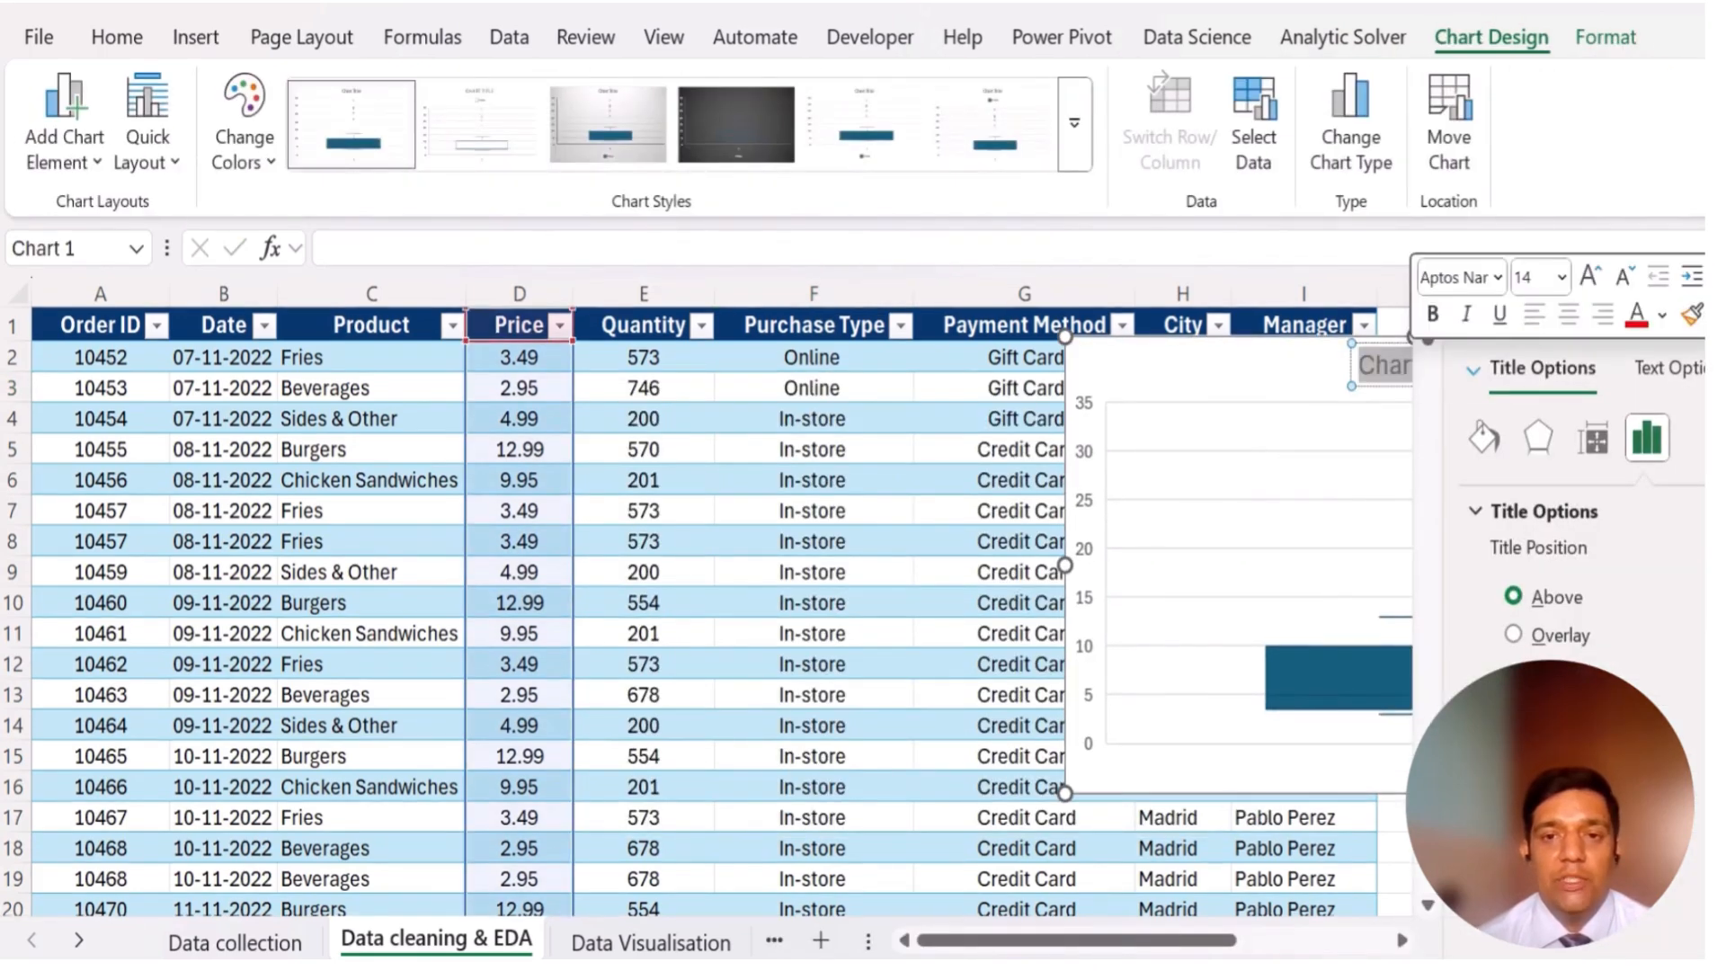
pyautogui.click(1719, 301)
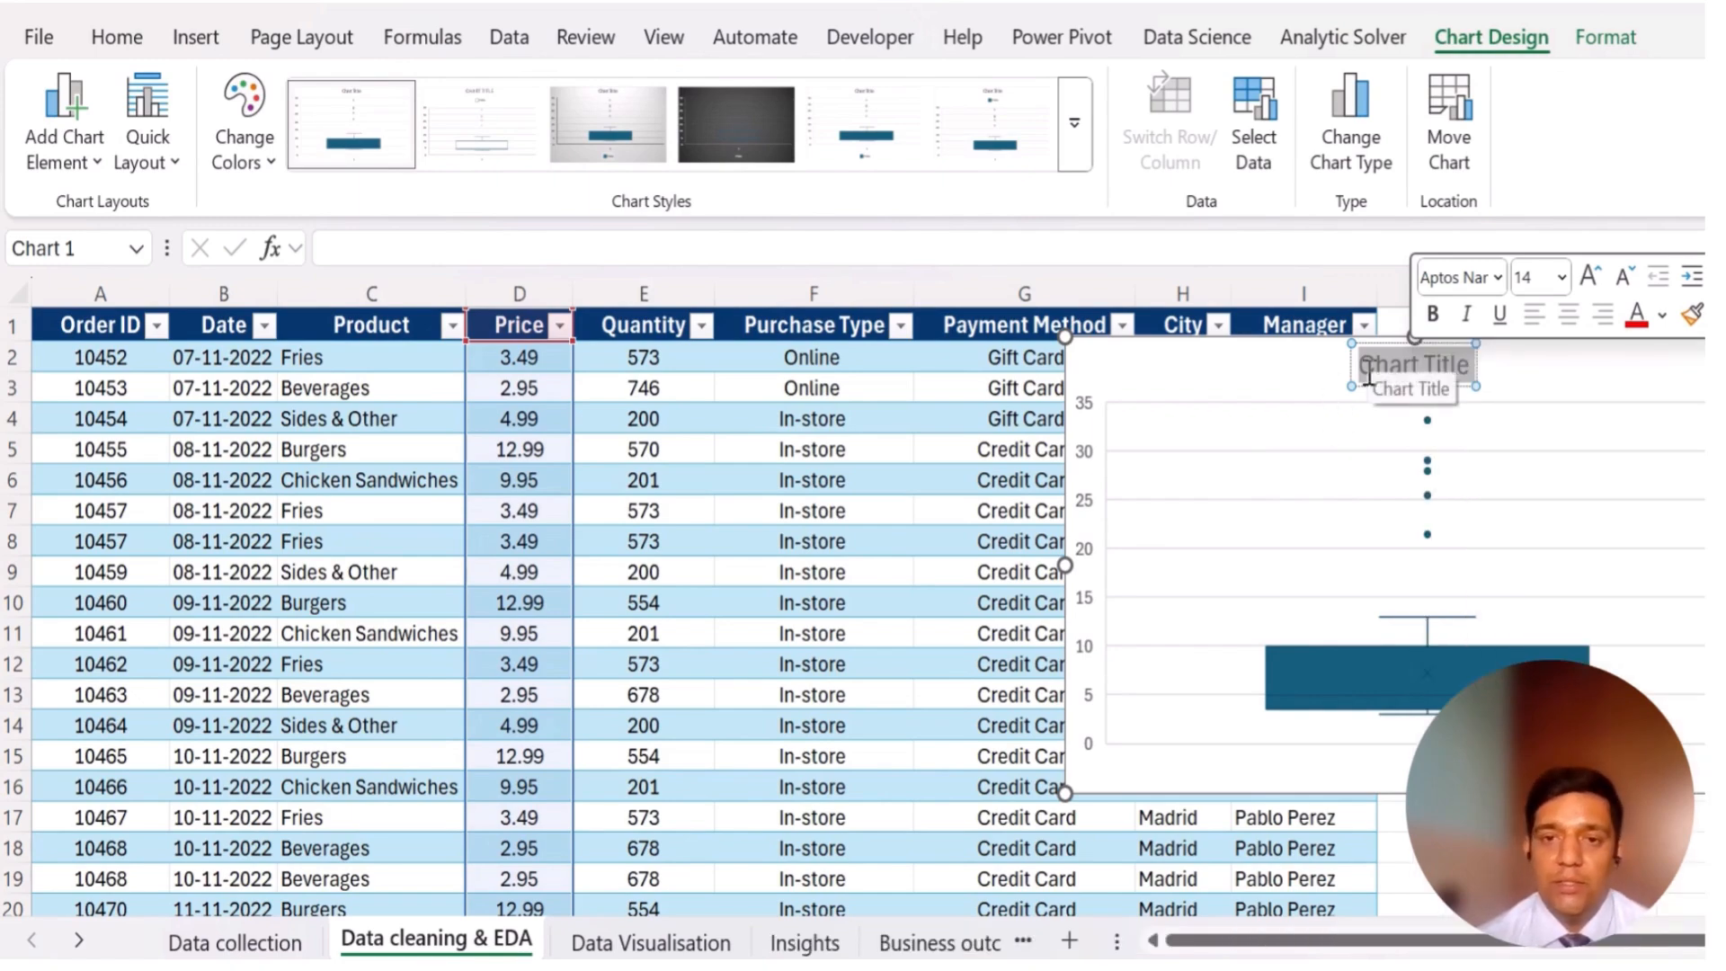
pyautogui.write('Price')
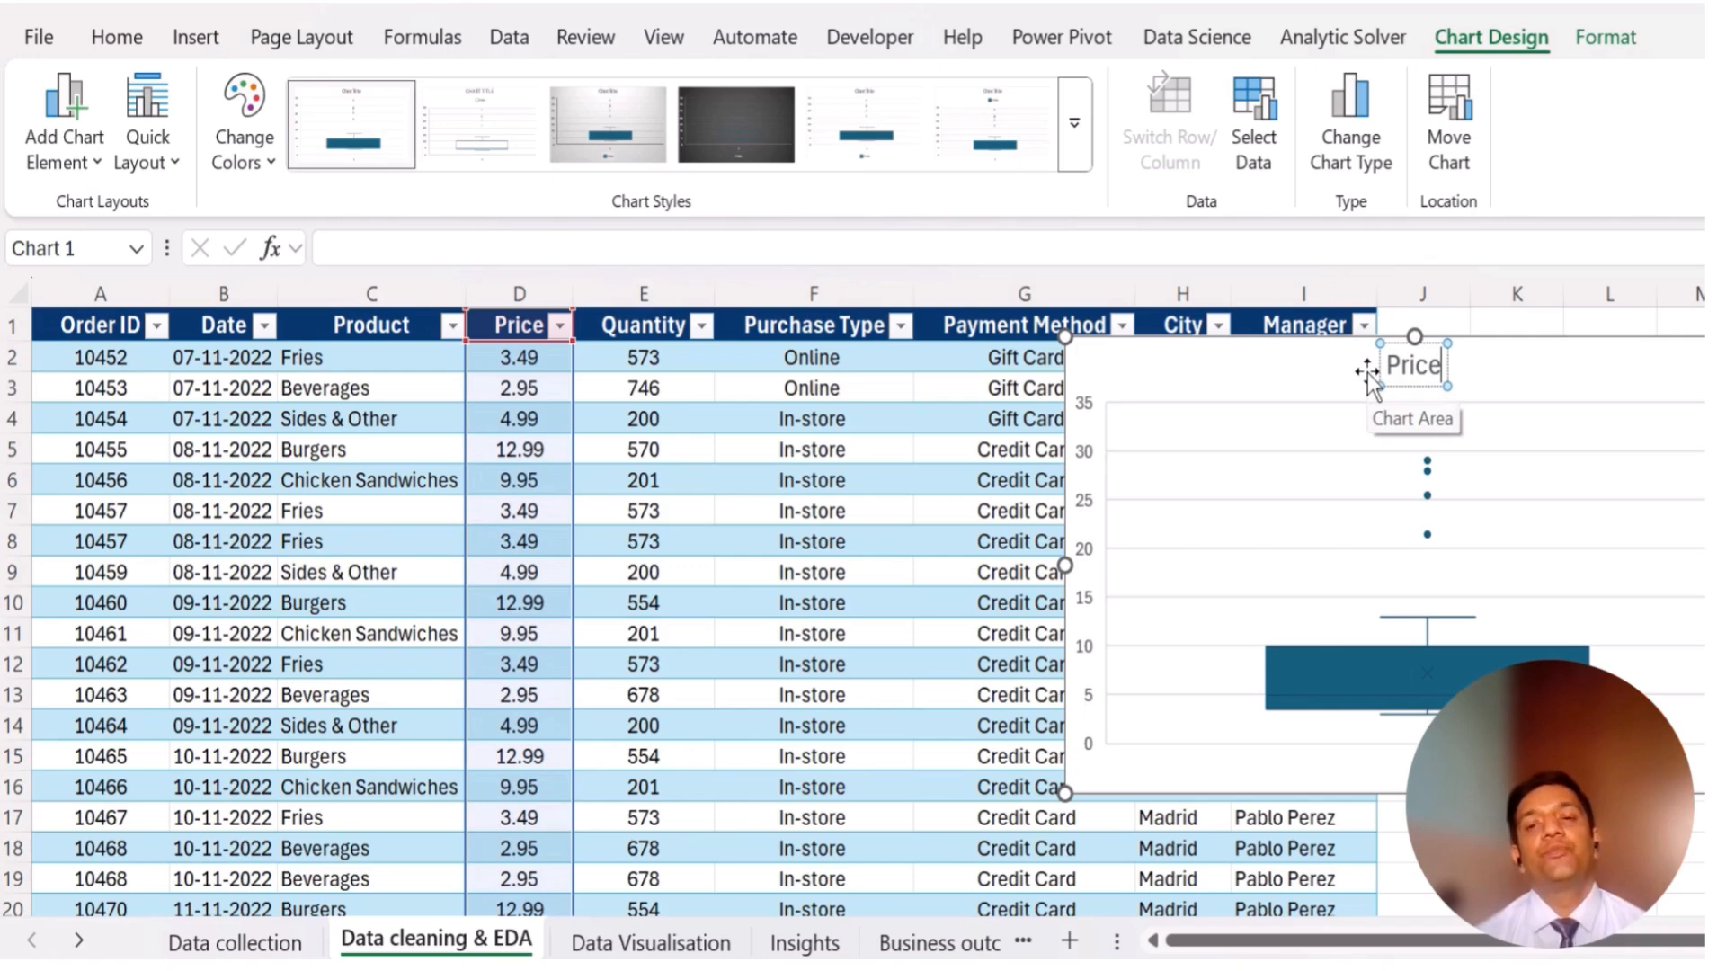
pyautogui.click(1548, 435)
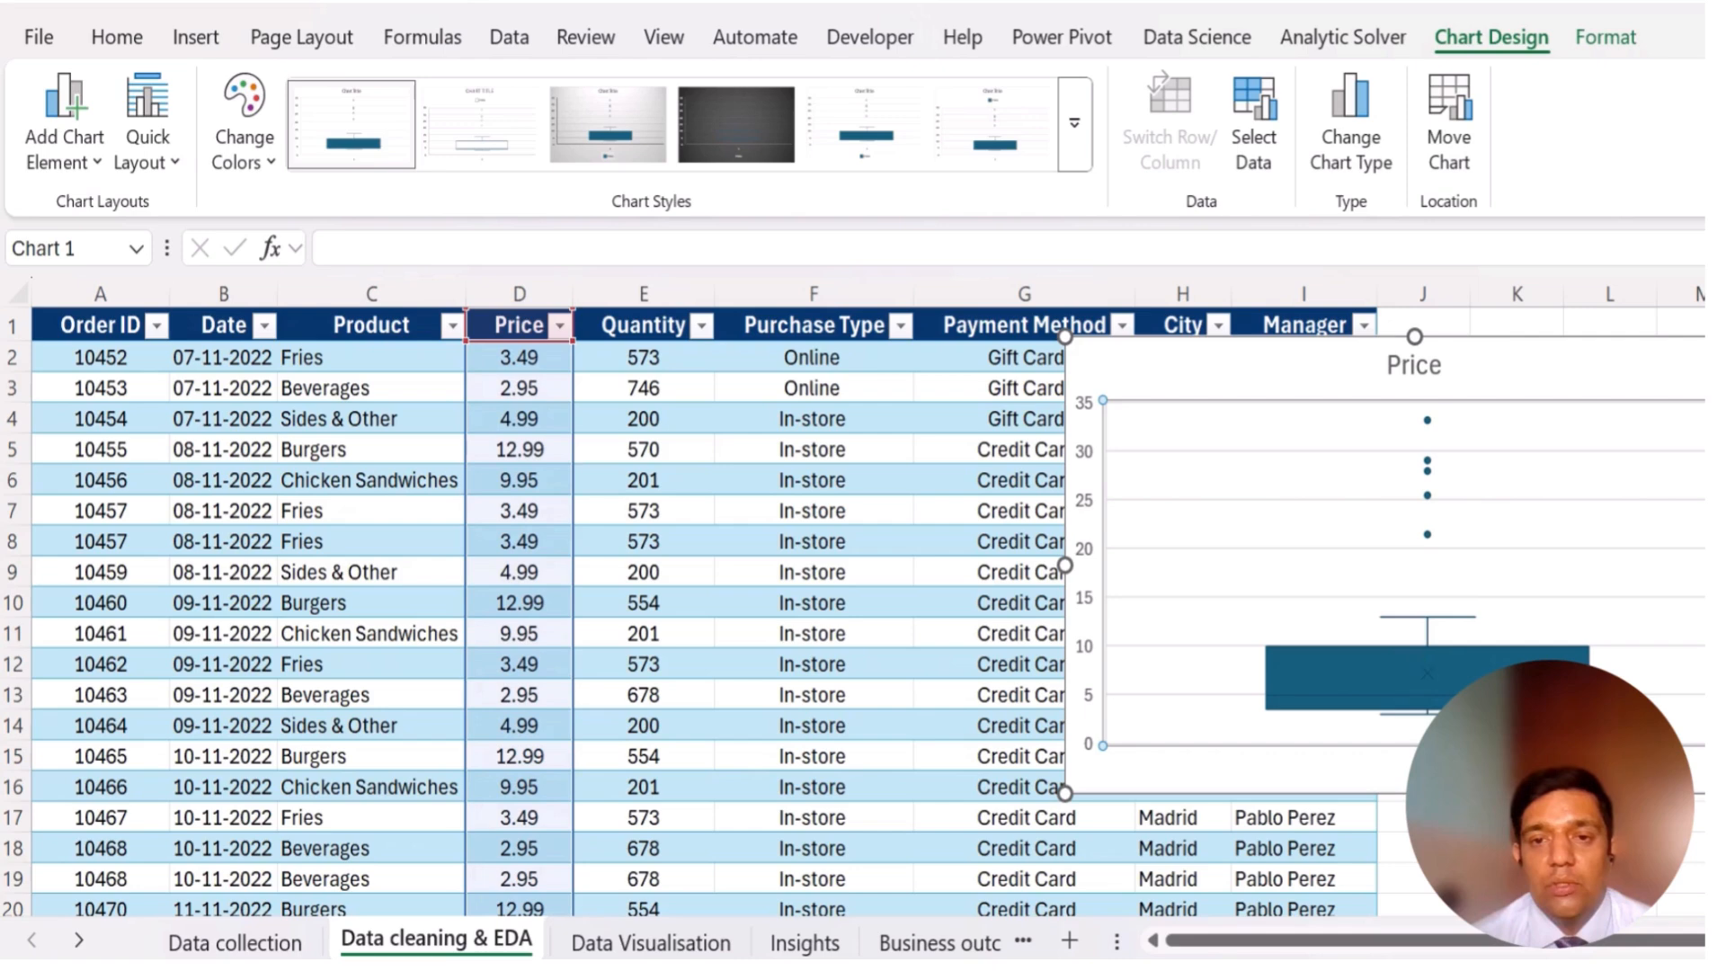
# - Set the Price box plot's horizontal axis labels to the entire Manager column I
pyautogui.rightClick(1433, 514)
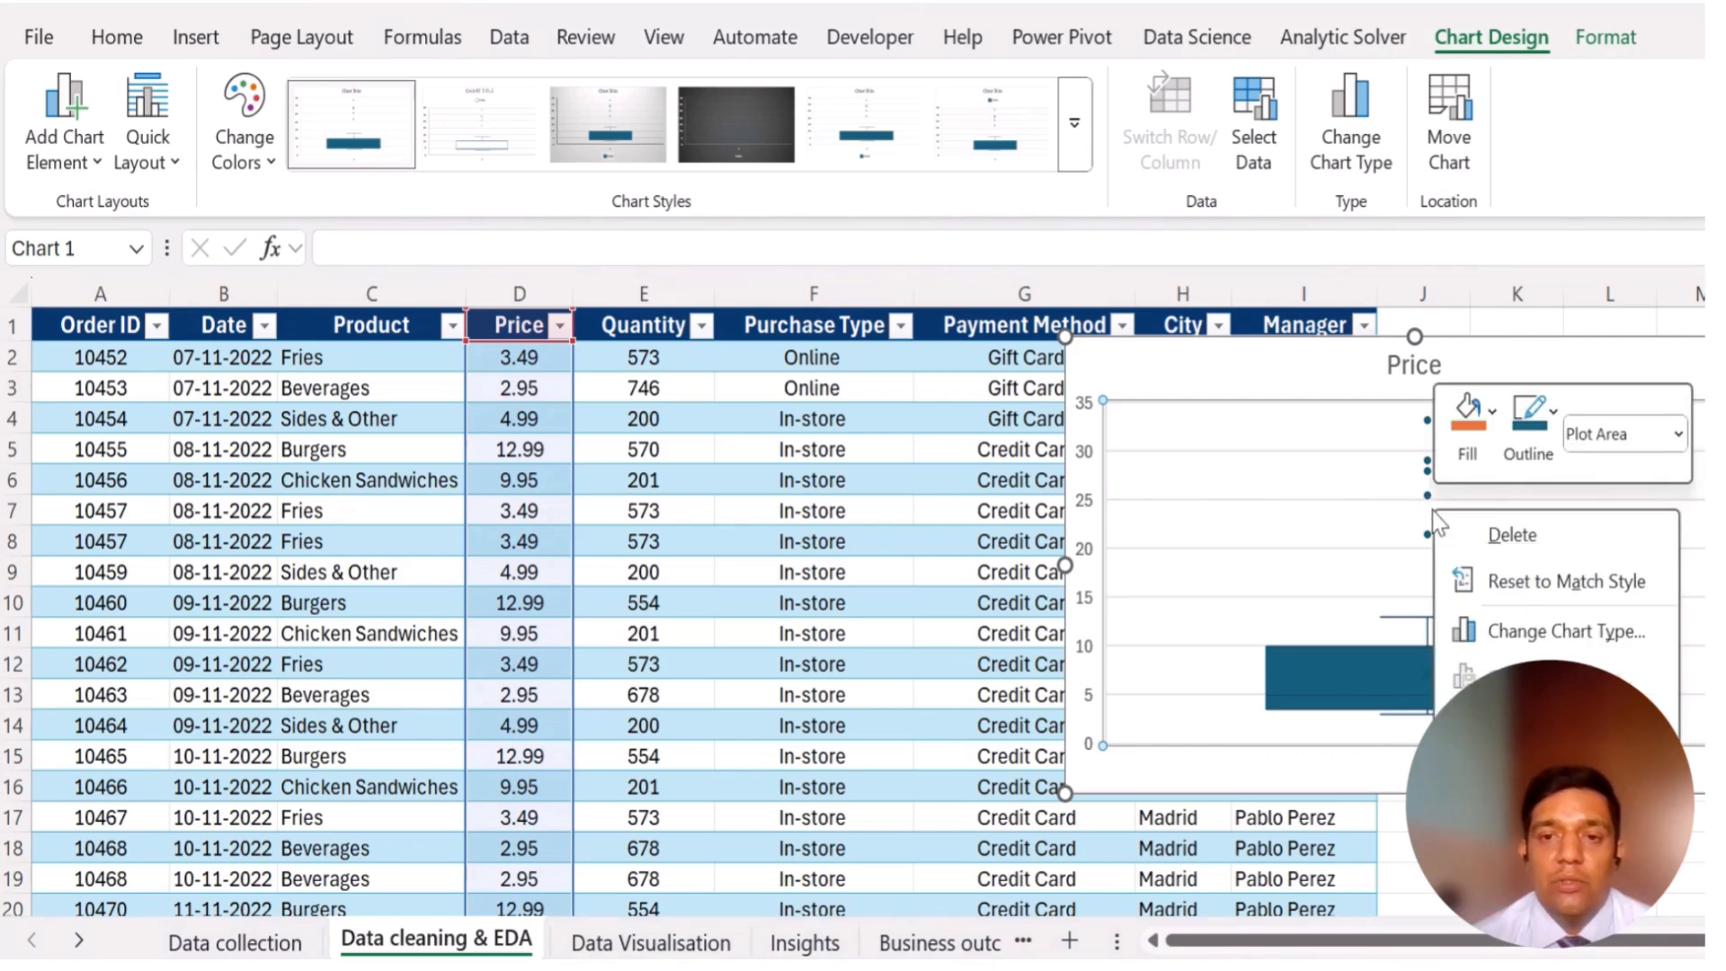
pyautogui.click(1510, 679)
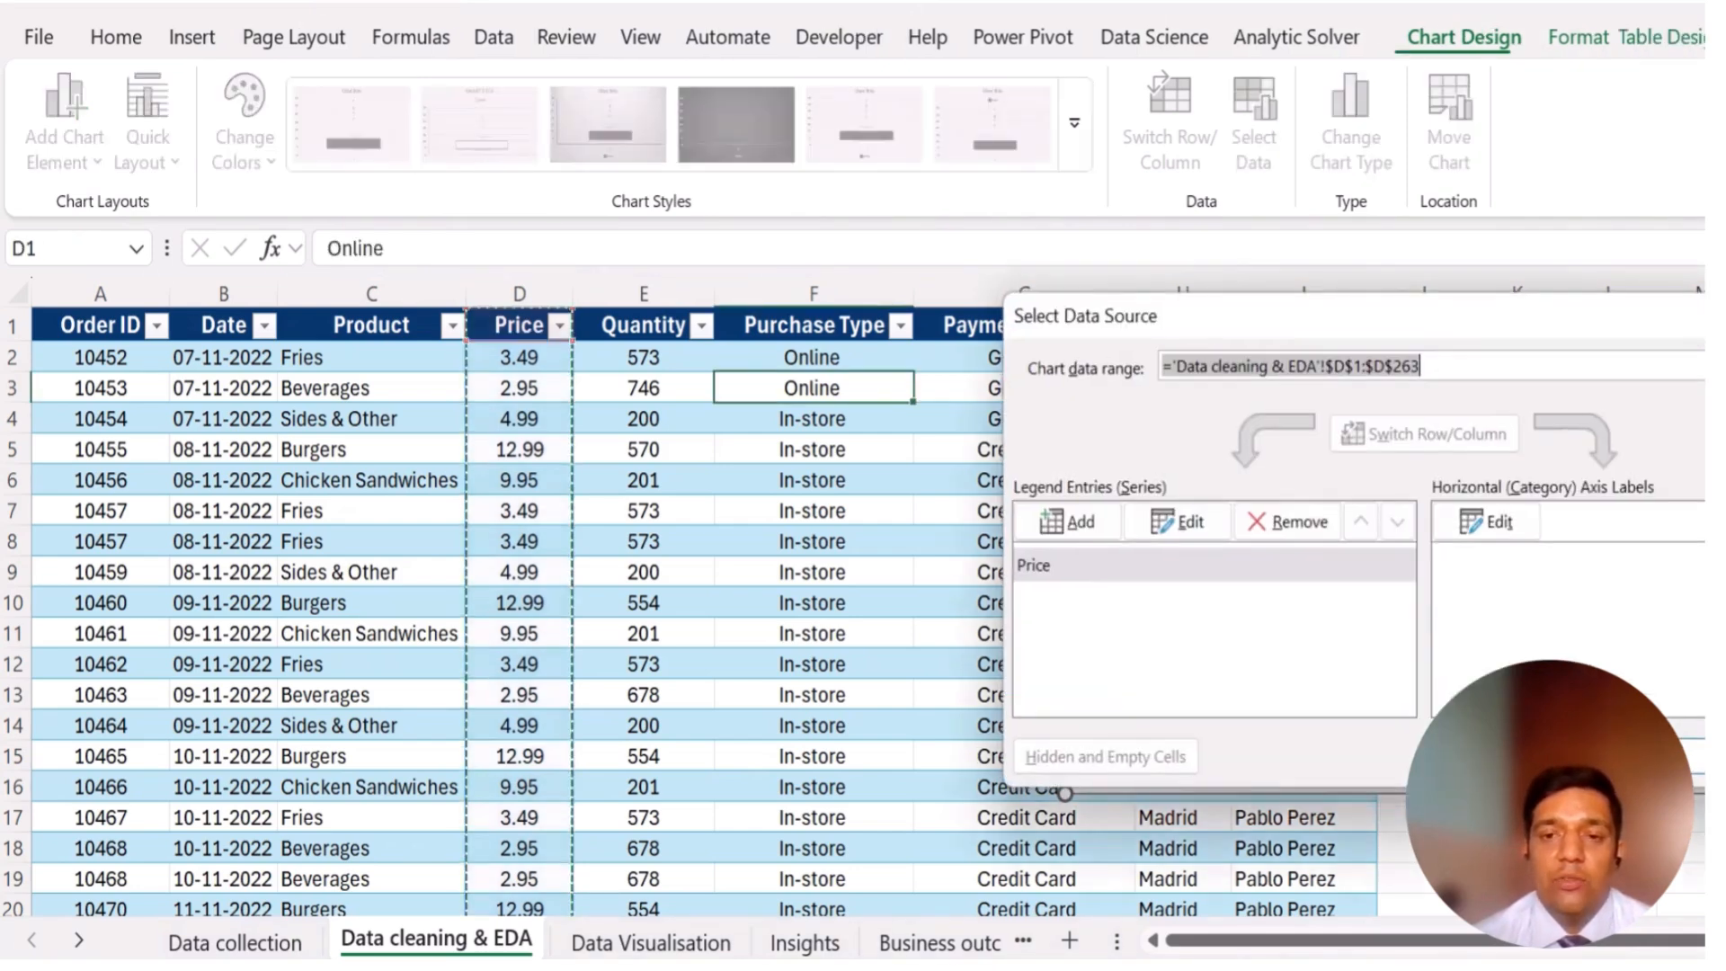
pyautogui.click(1479, 523)
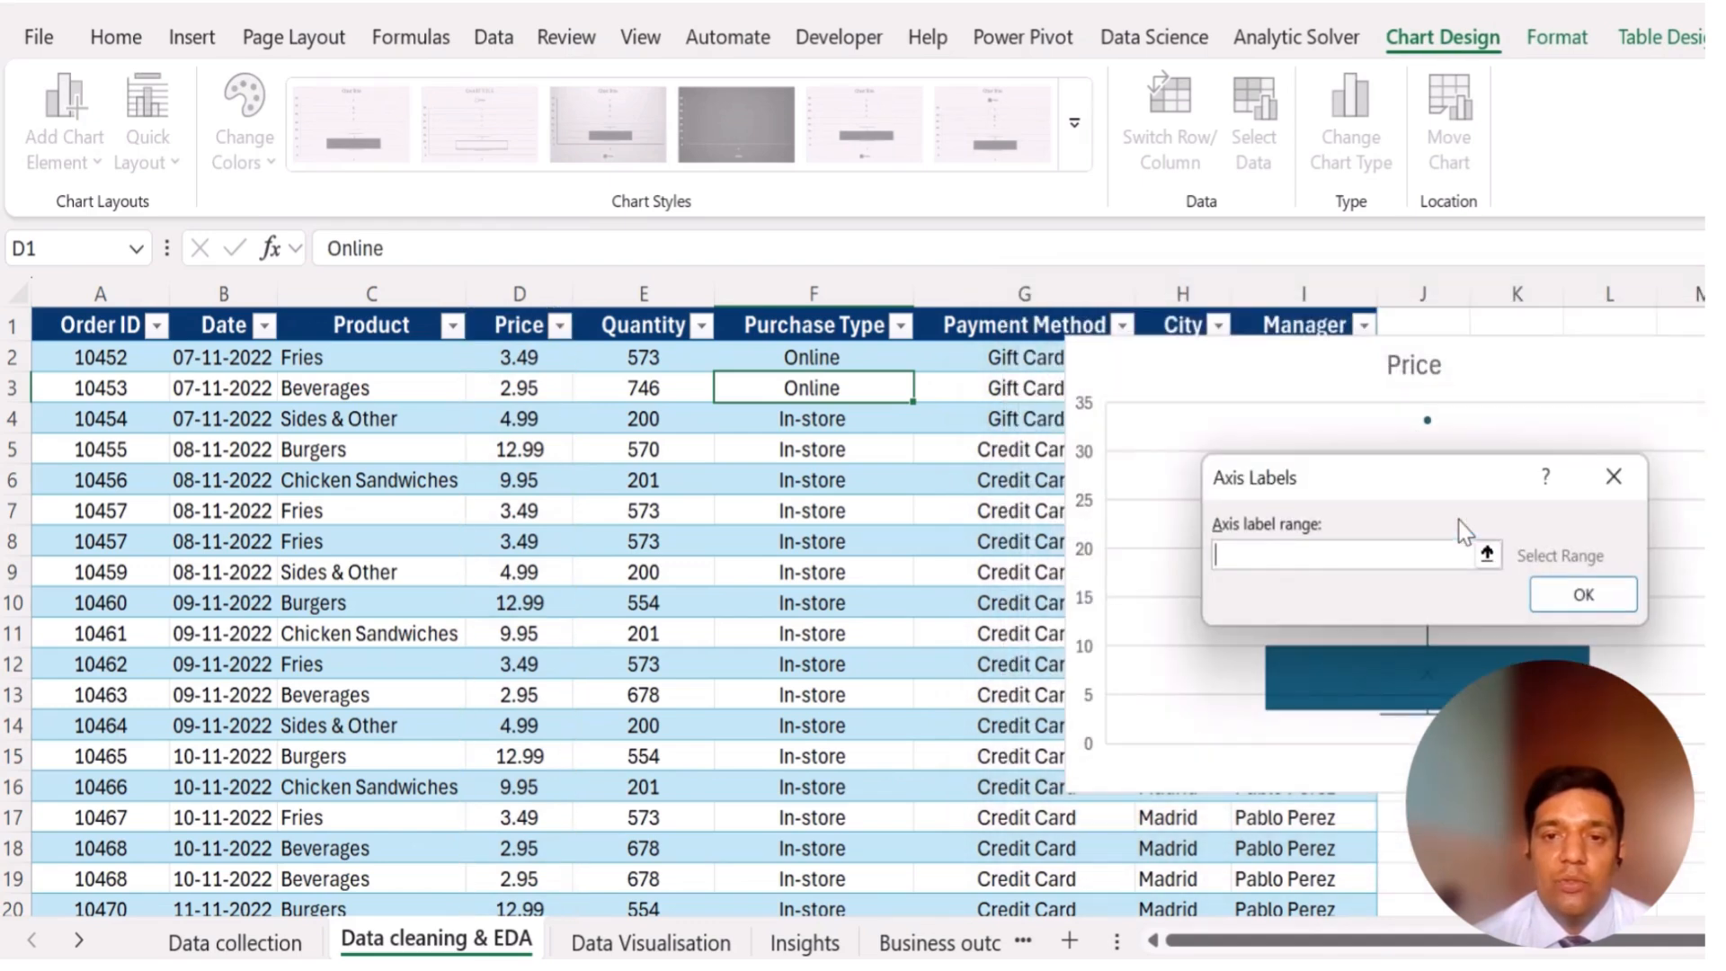
pyautogui.click(1487, 555)
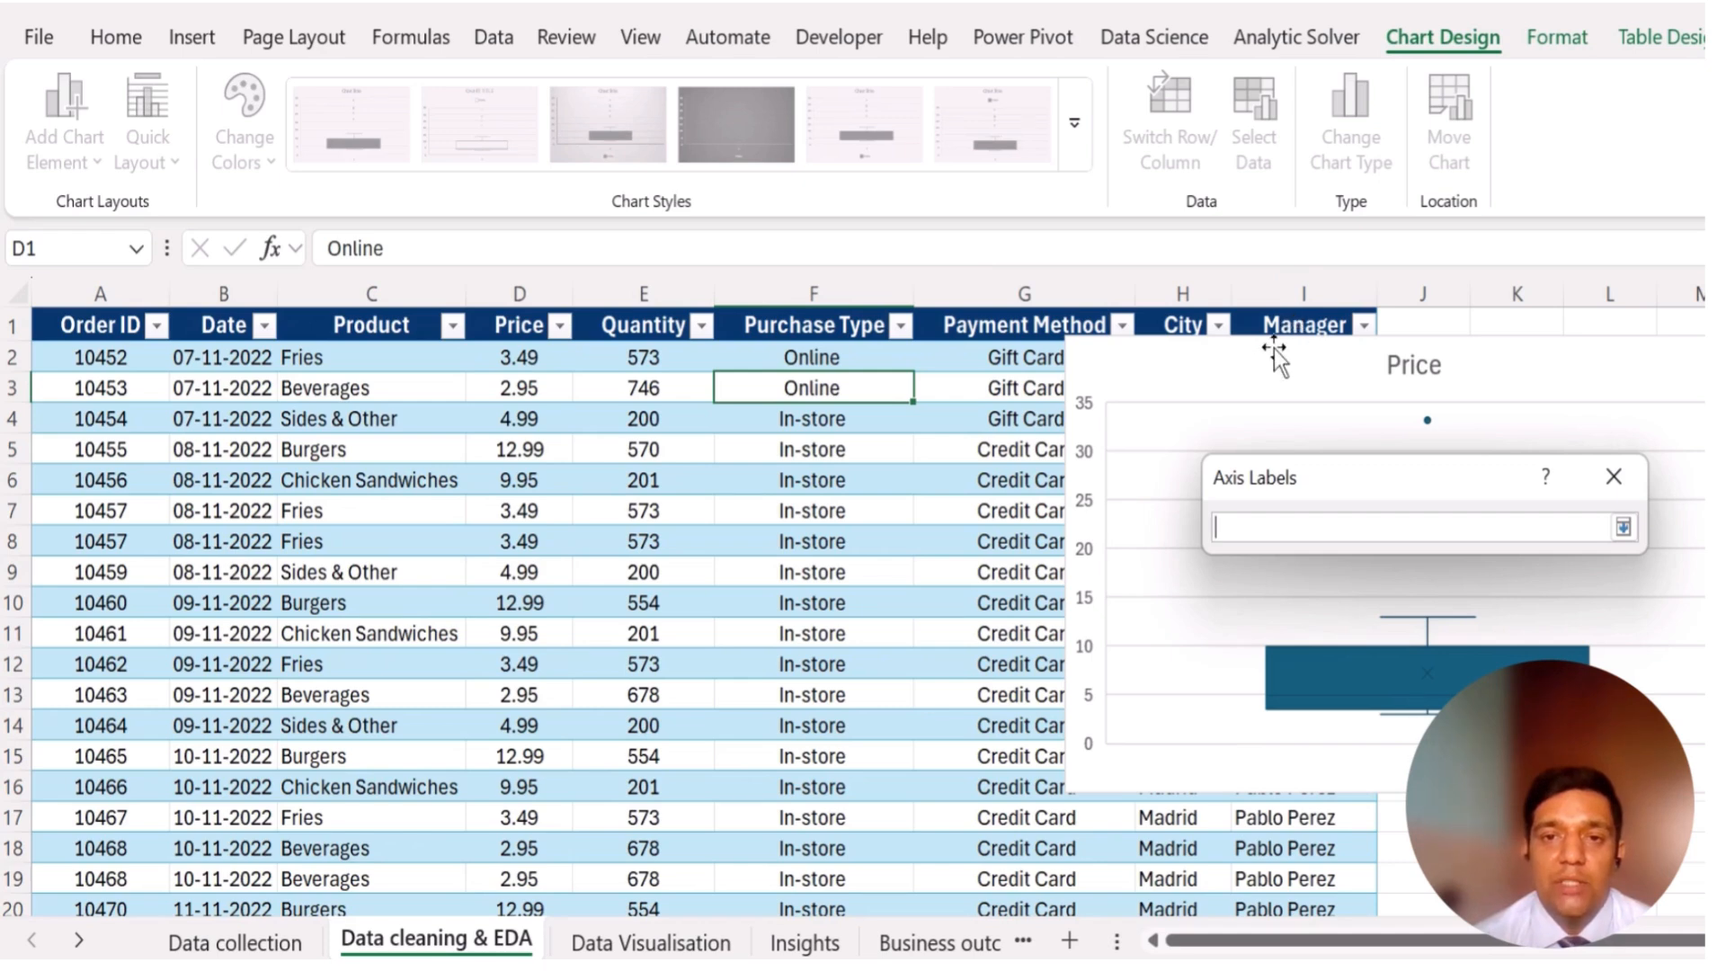
pyautogui.click(1310, 293)
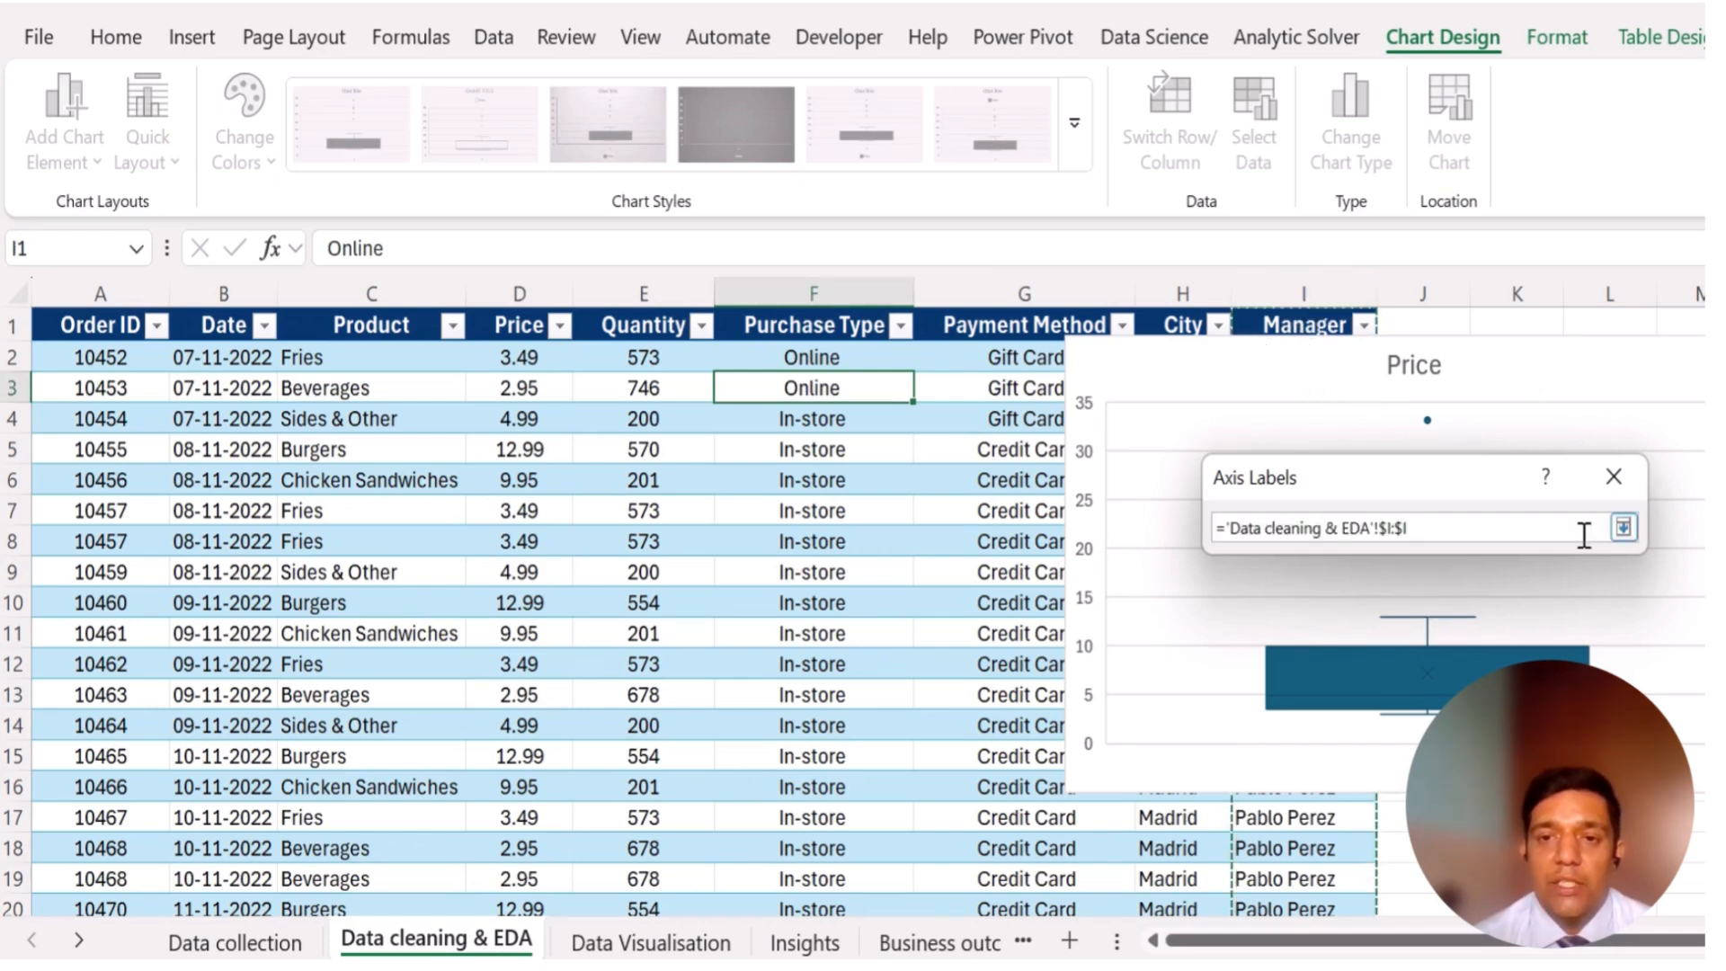
pyautogui.click(1622, 527)
pyautogui.click(1585, 601)
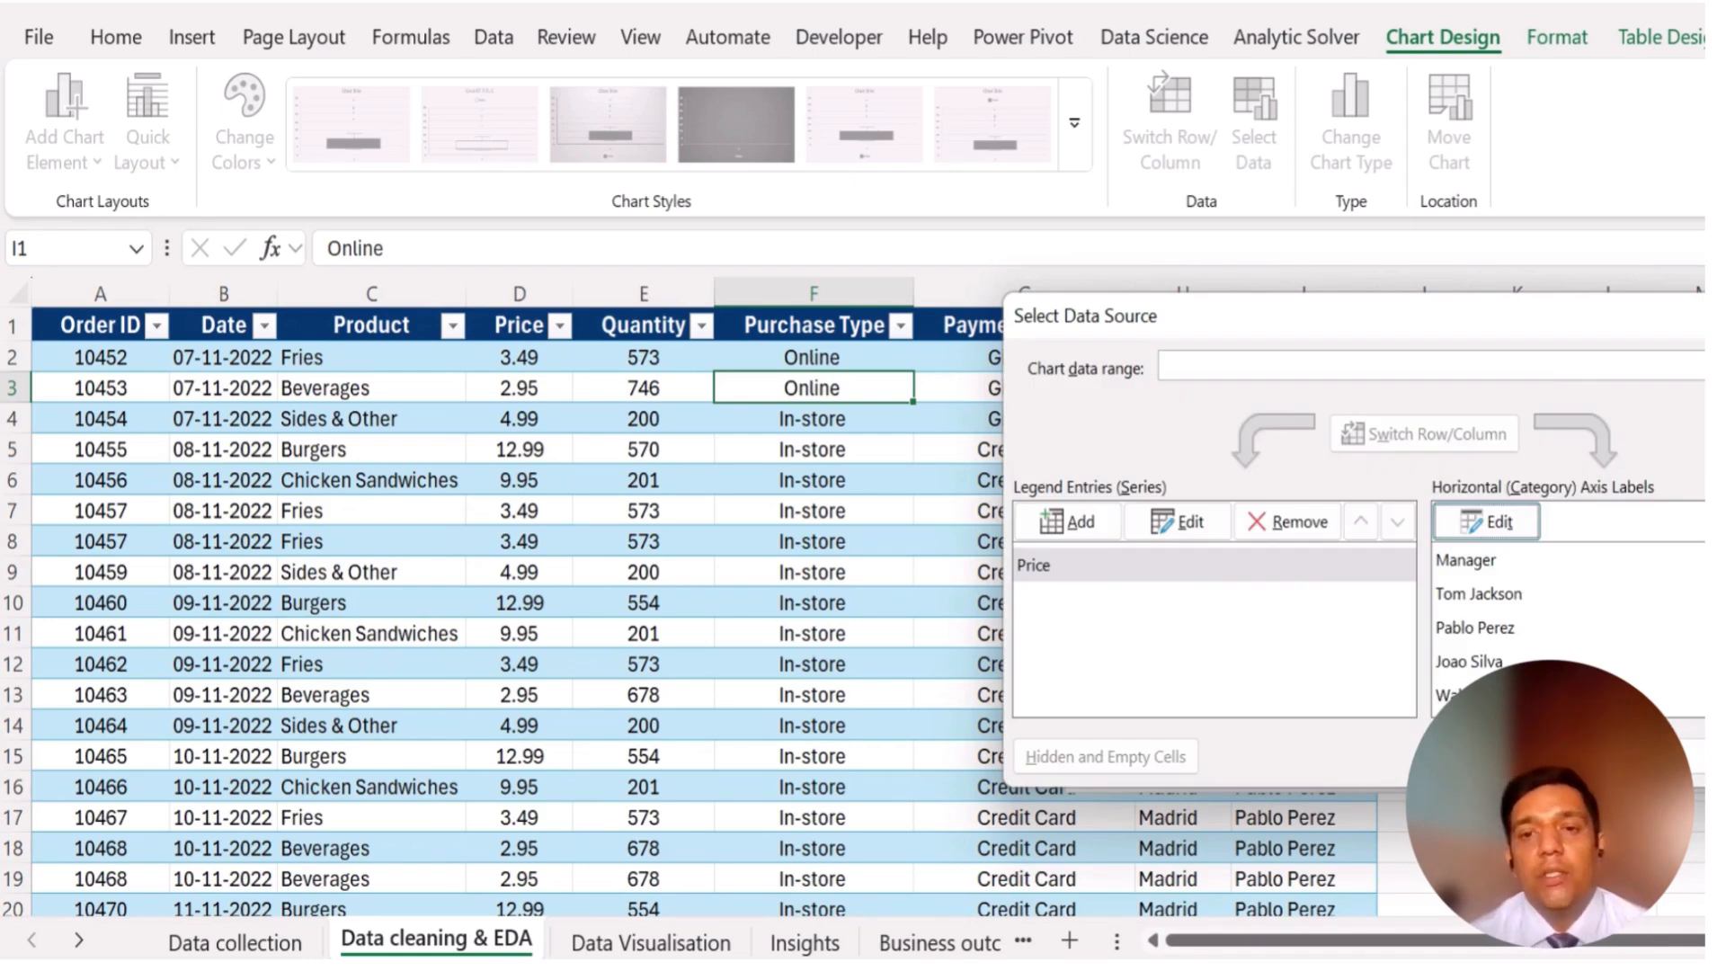
pyautogui.click(1541, 559)
pyautogui.click(1674, 756)
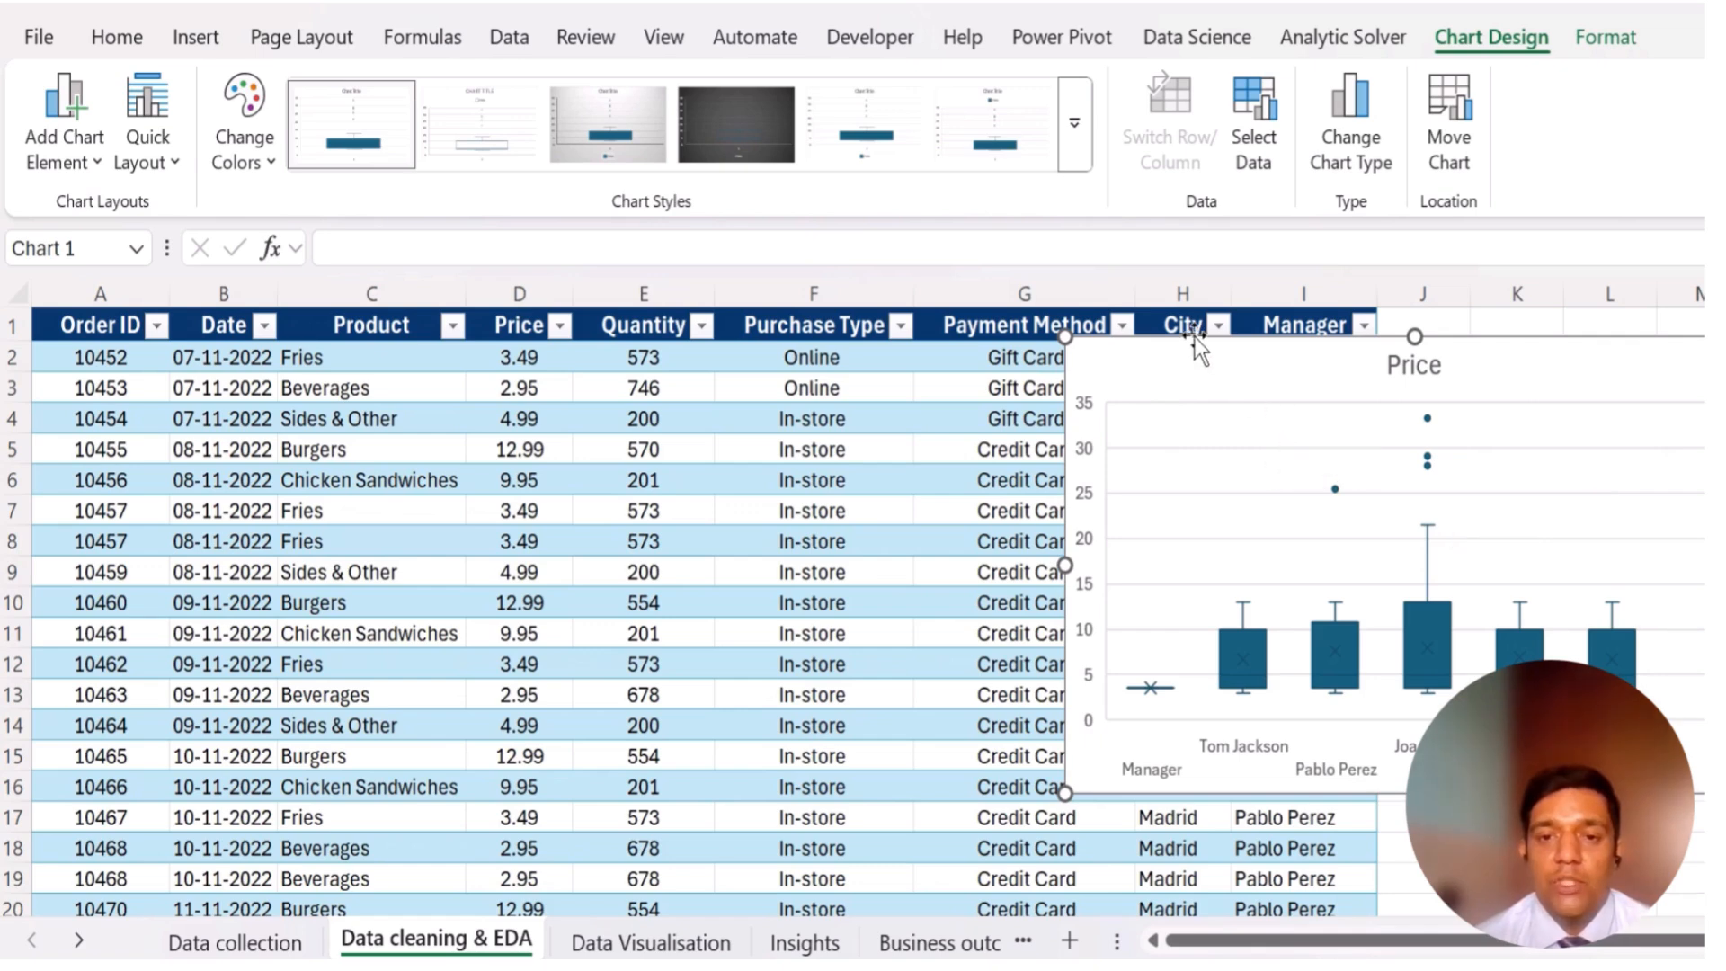
# - Move the Price box plot from the Data cleaning & EDA sheet to cell A1 of the Data Visualisation sheet
pyautogui.hotkey('ctrl', 'x')
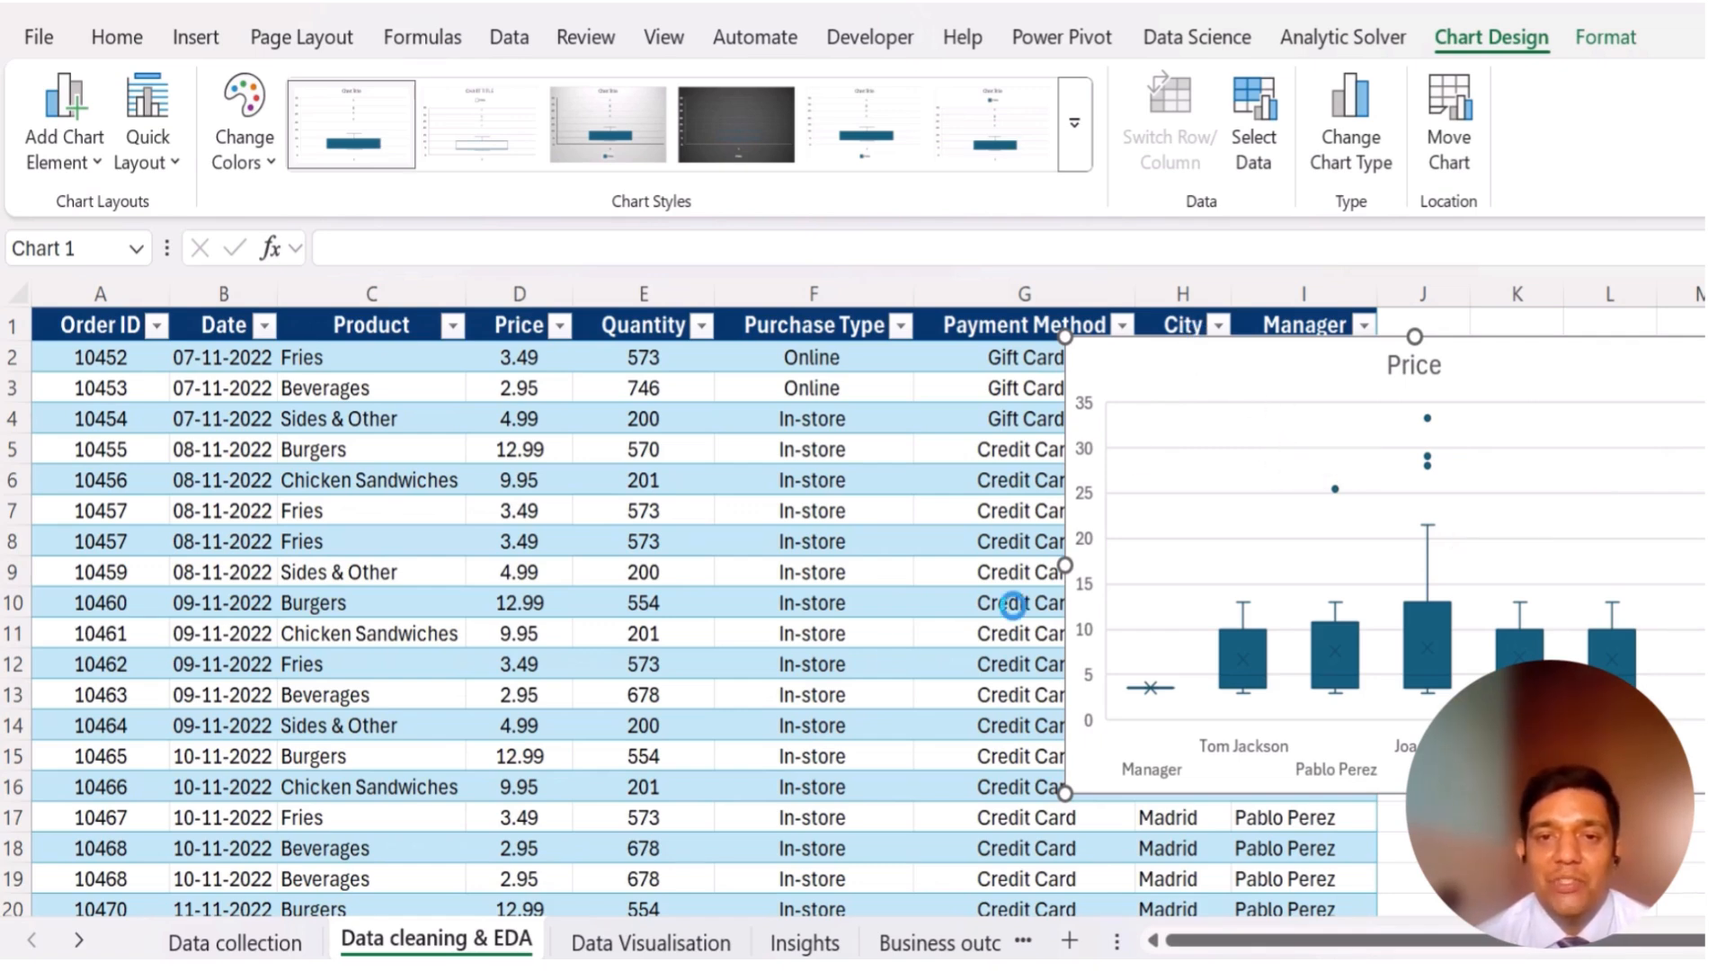
pyautogui.click(656, 941)
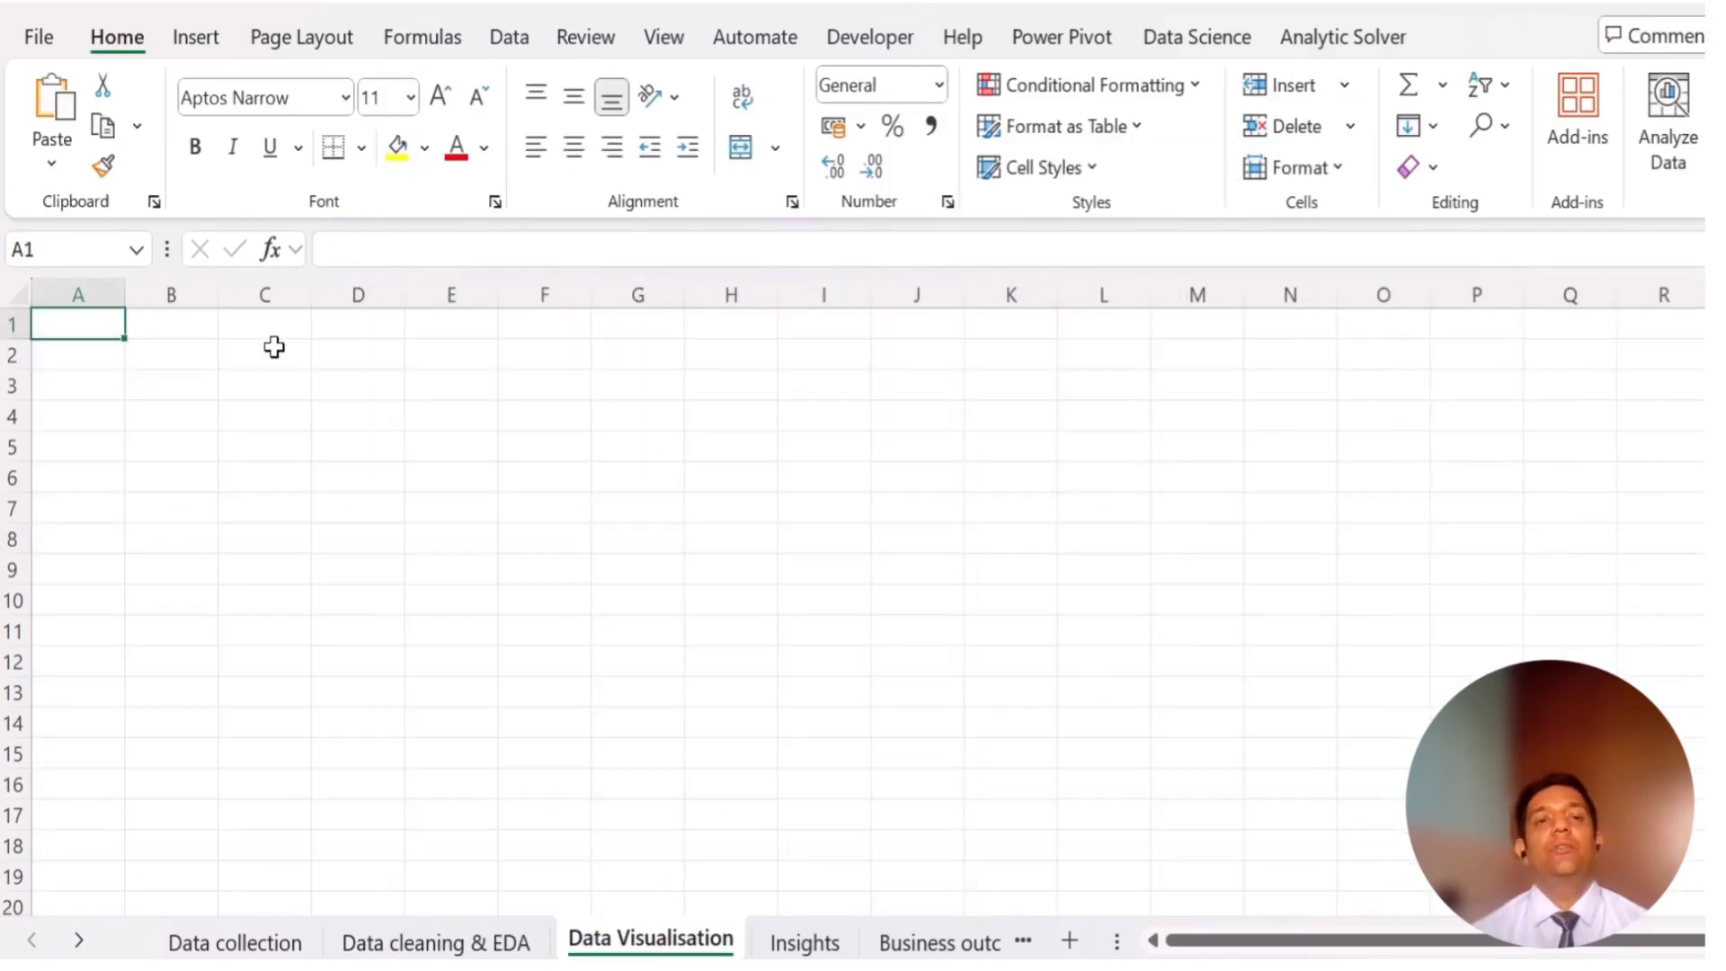
pyautogui.hotkey('ctrl', 'v')
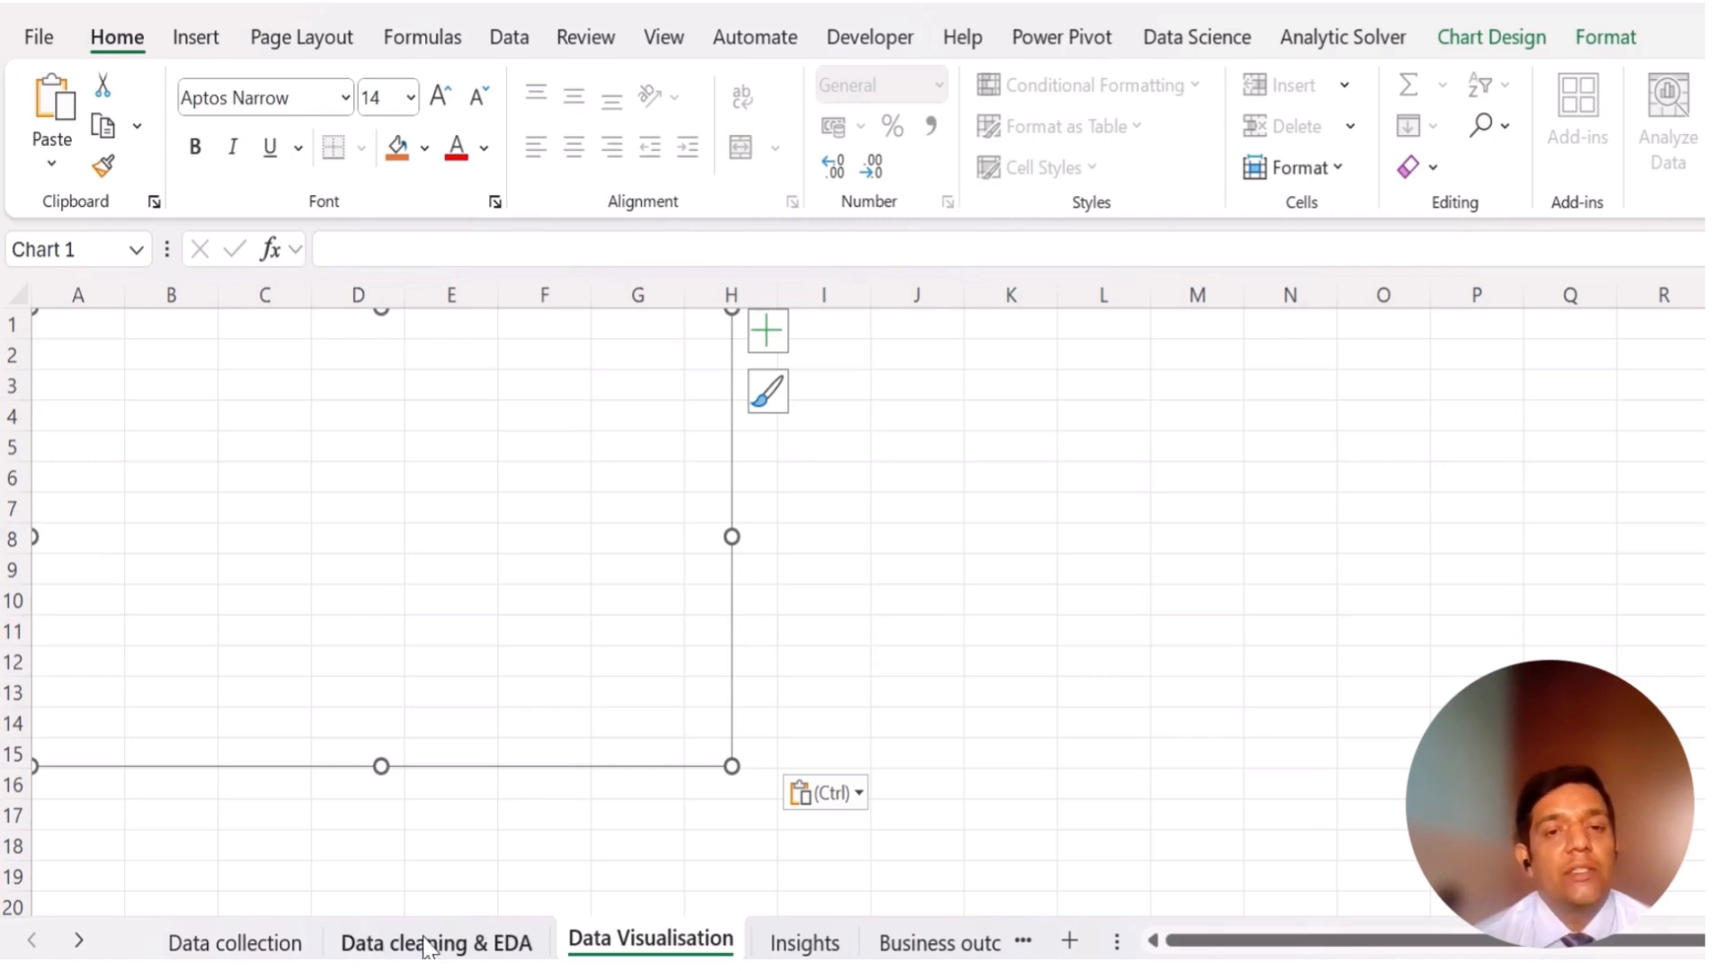
pyautogui.click(1040, 651)
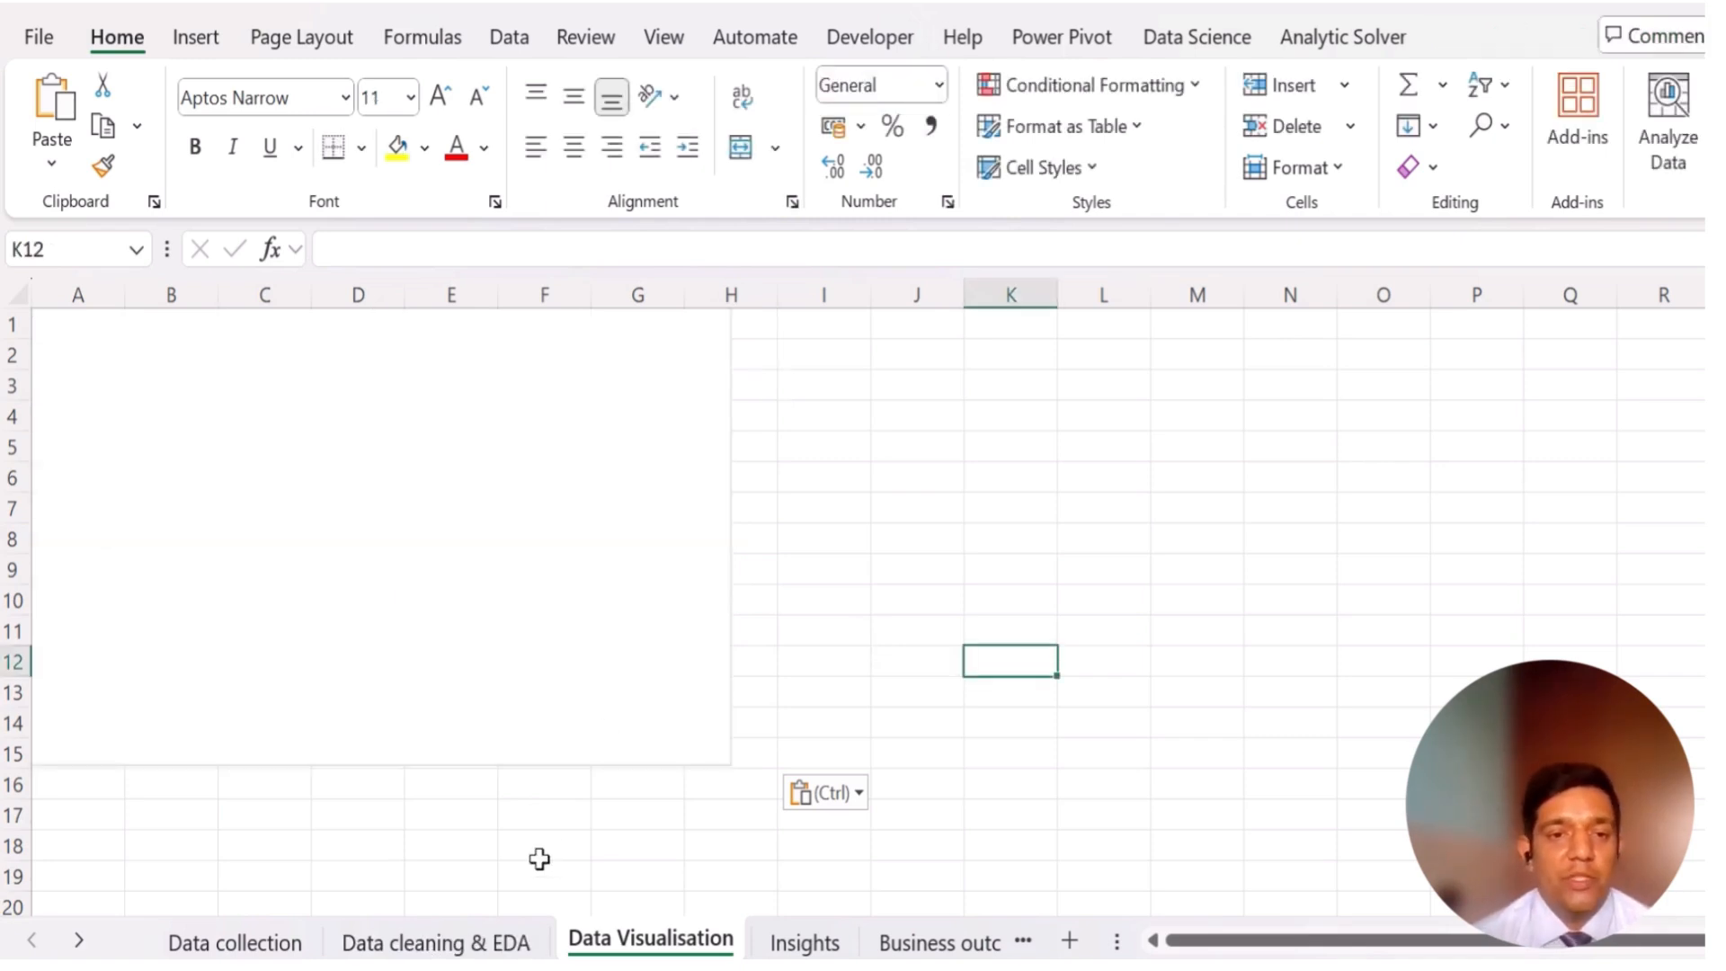
# - Run Analyze Data on the Data cleaning & EDA table and insert the suggested PivotChart of Quantity by Product and Payment Method
pyautogui.click(416, 942)
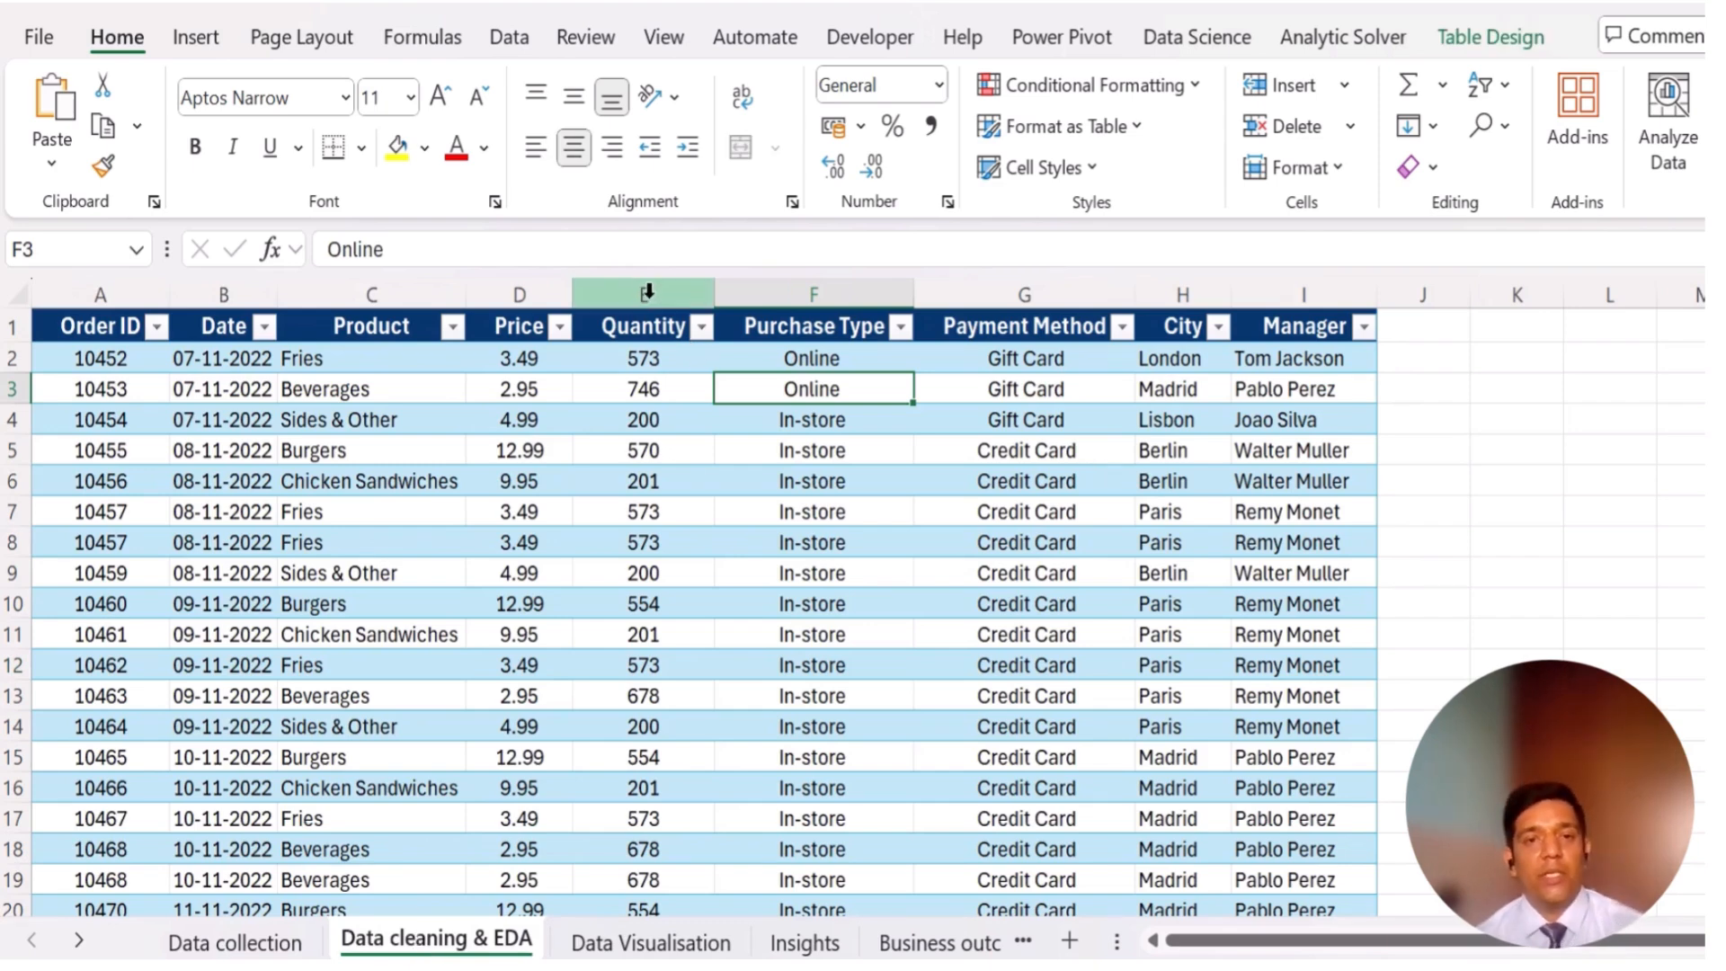
pyautogui.click(1513, 387)
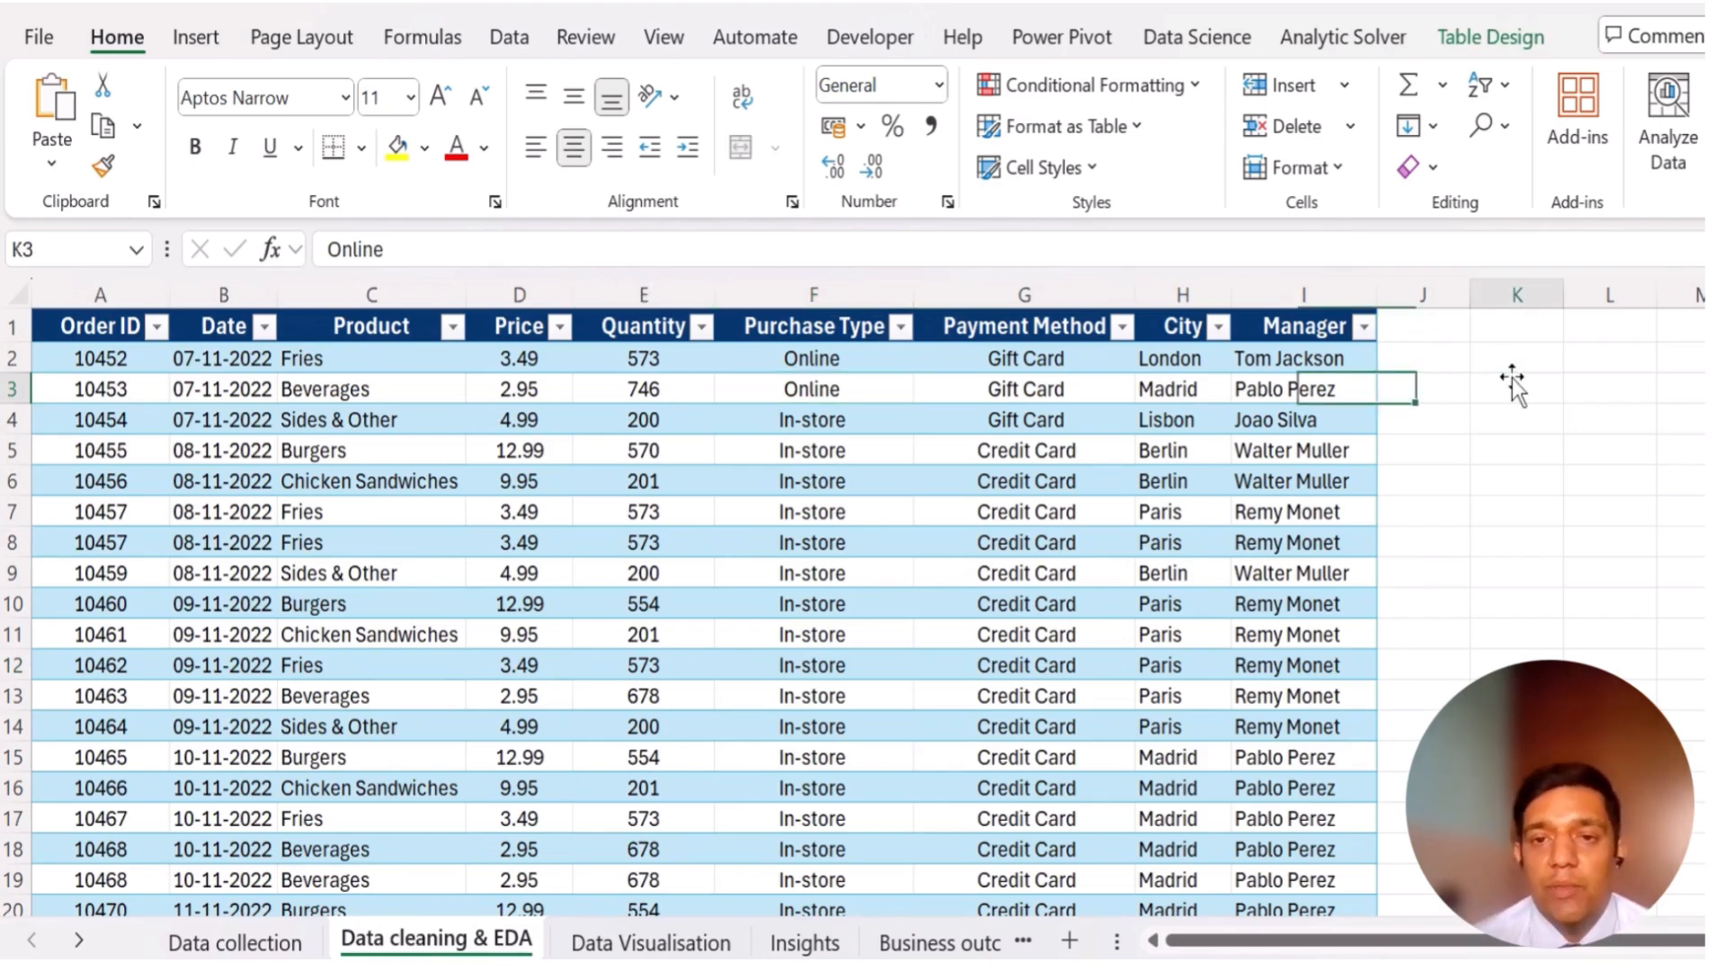
pyautogui.click(1667, 121)
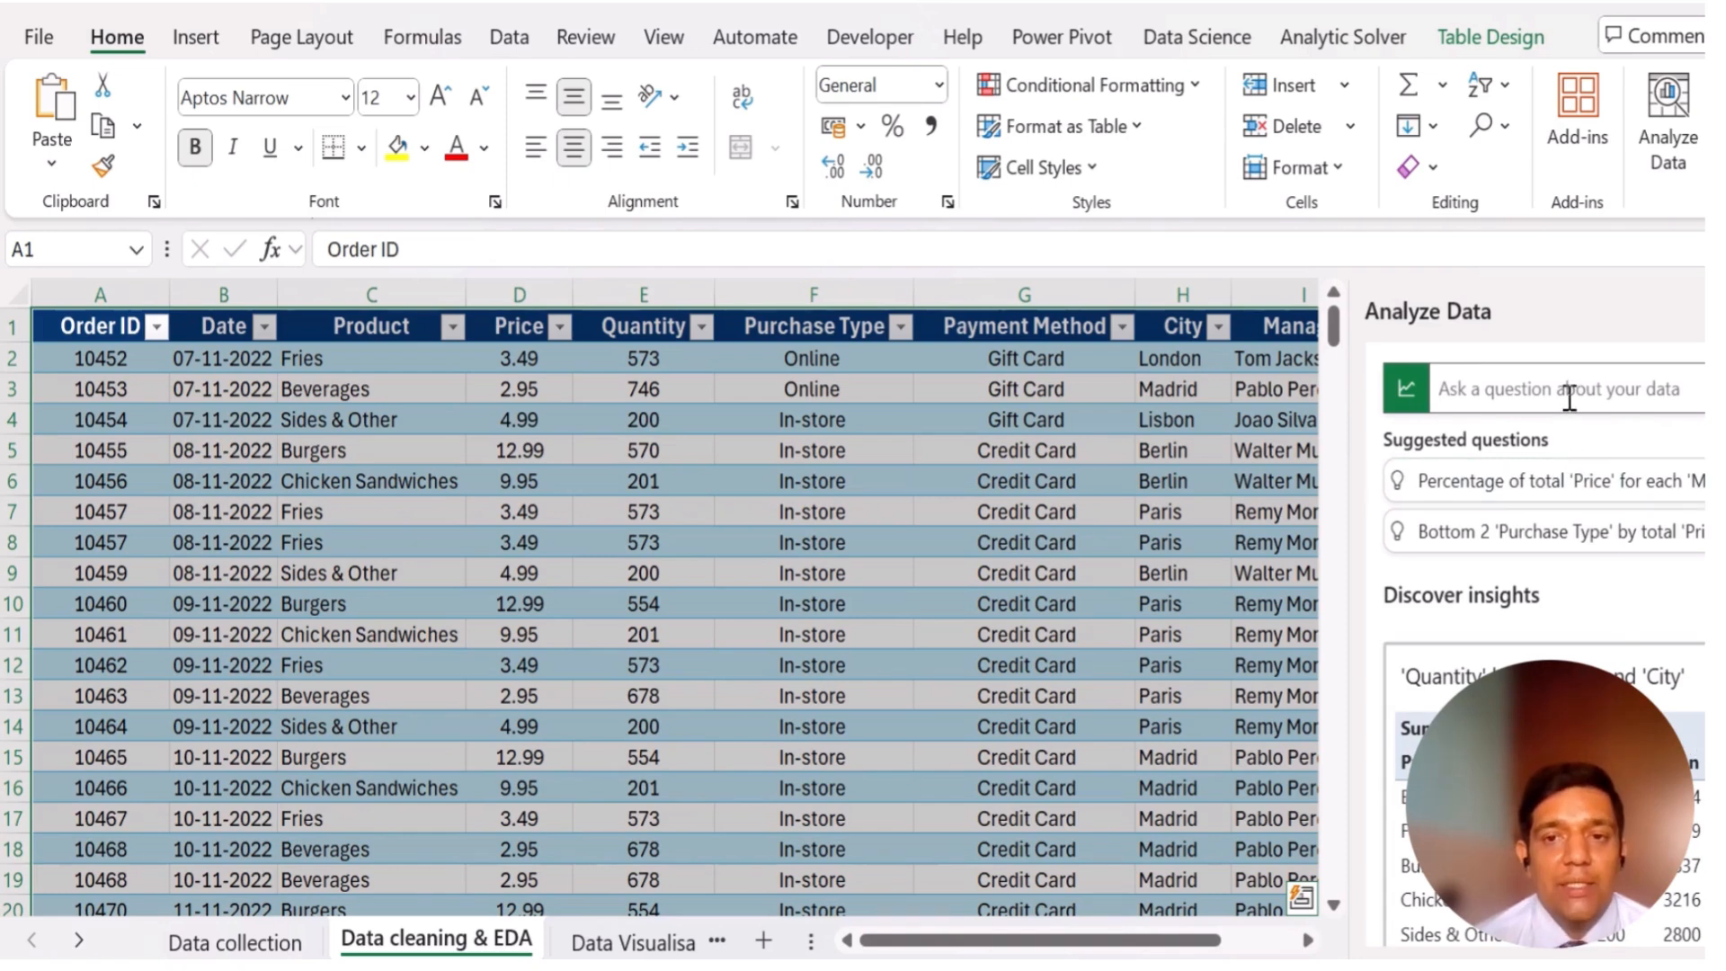
pyautogui.click(1568, 397)
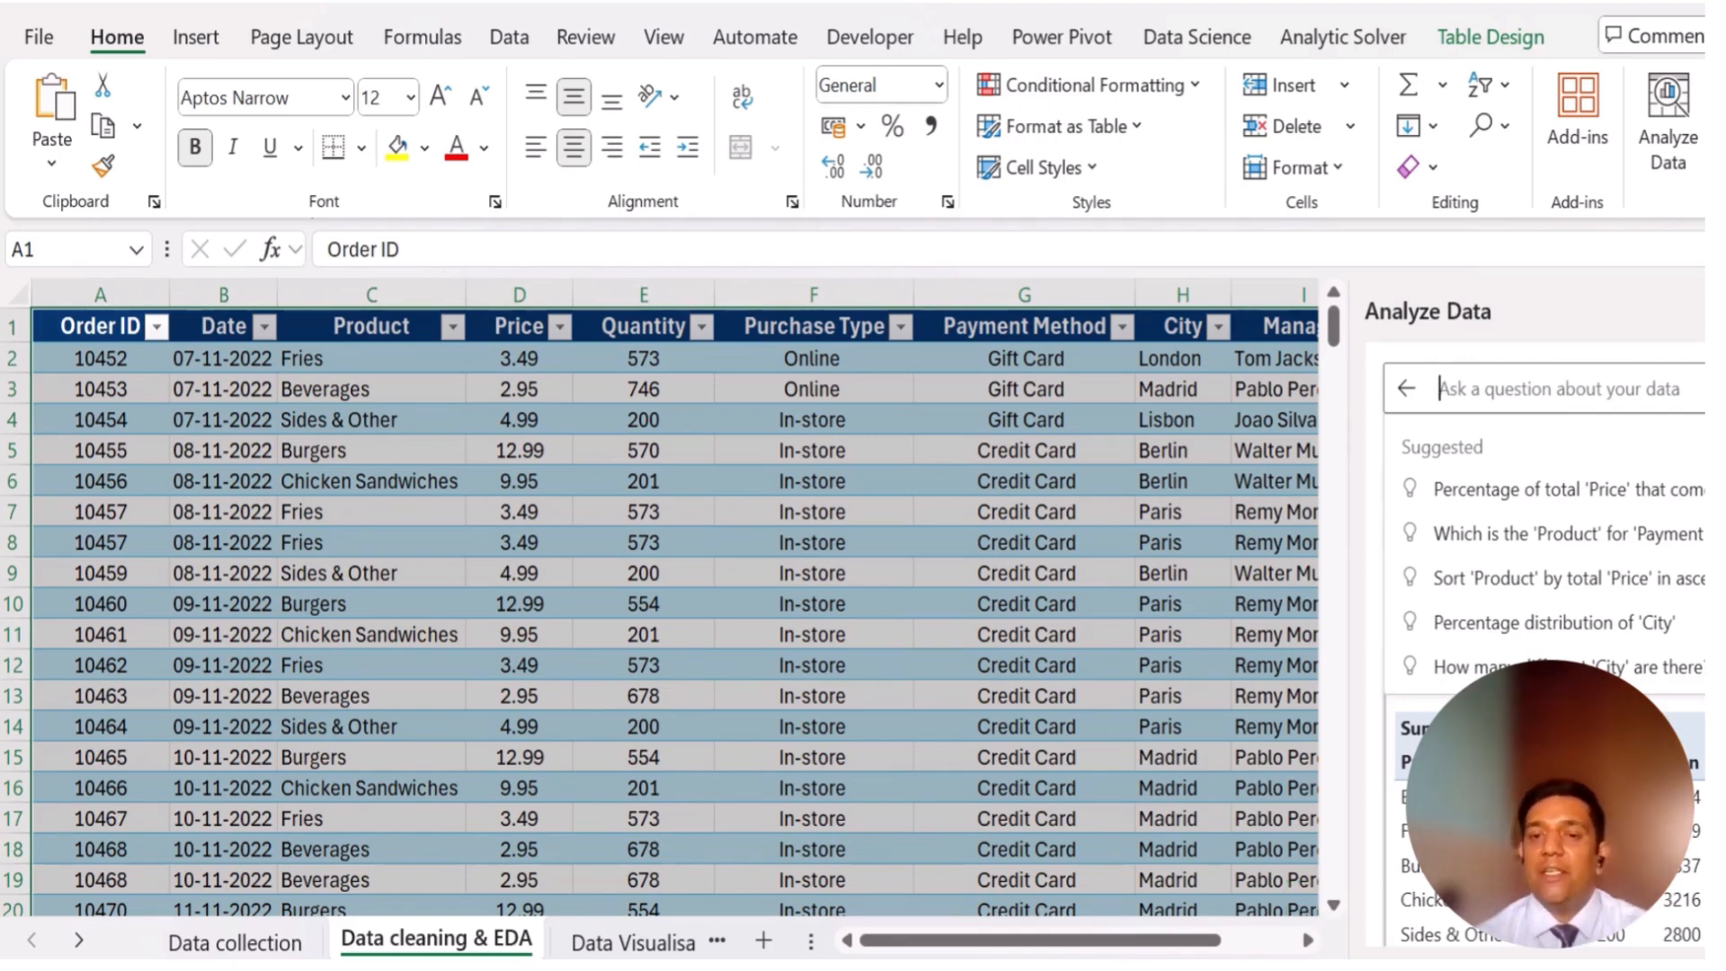
pyautogui.scroll(-5, 1546, 530)
pyautogui.scroll(1, 1545, 531)
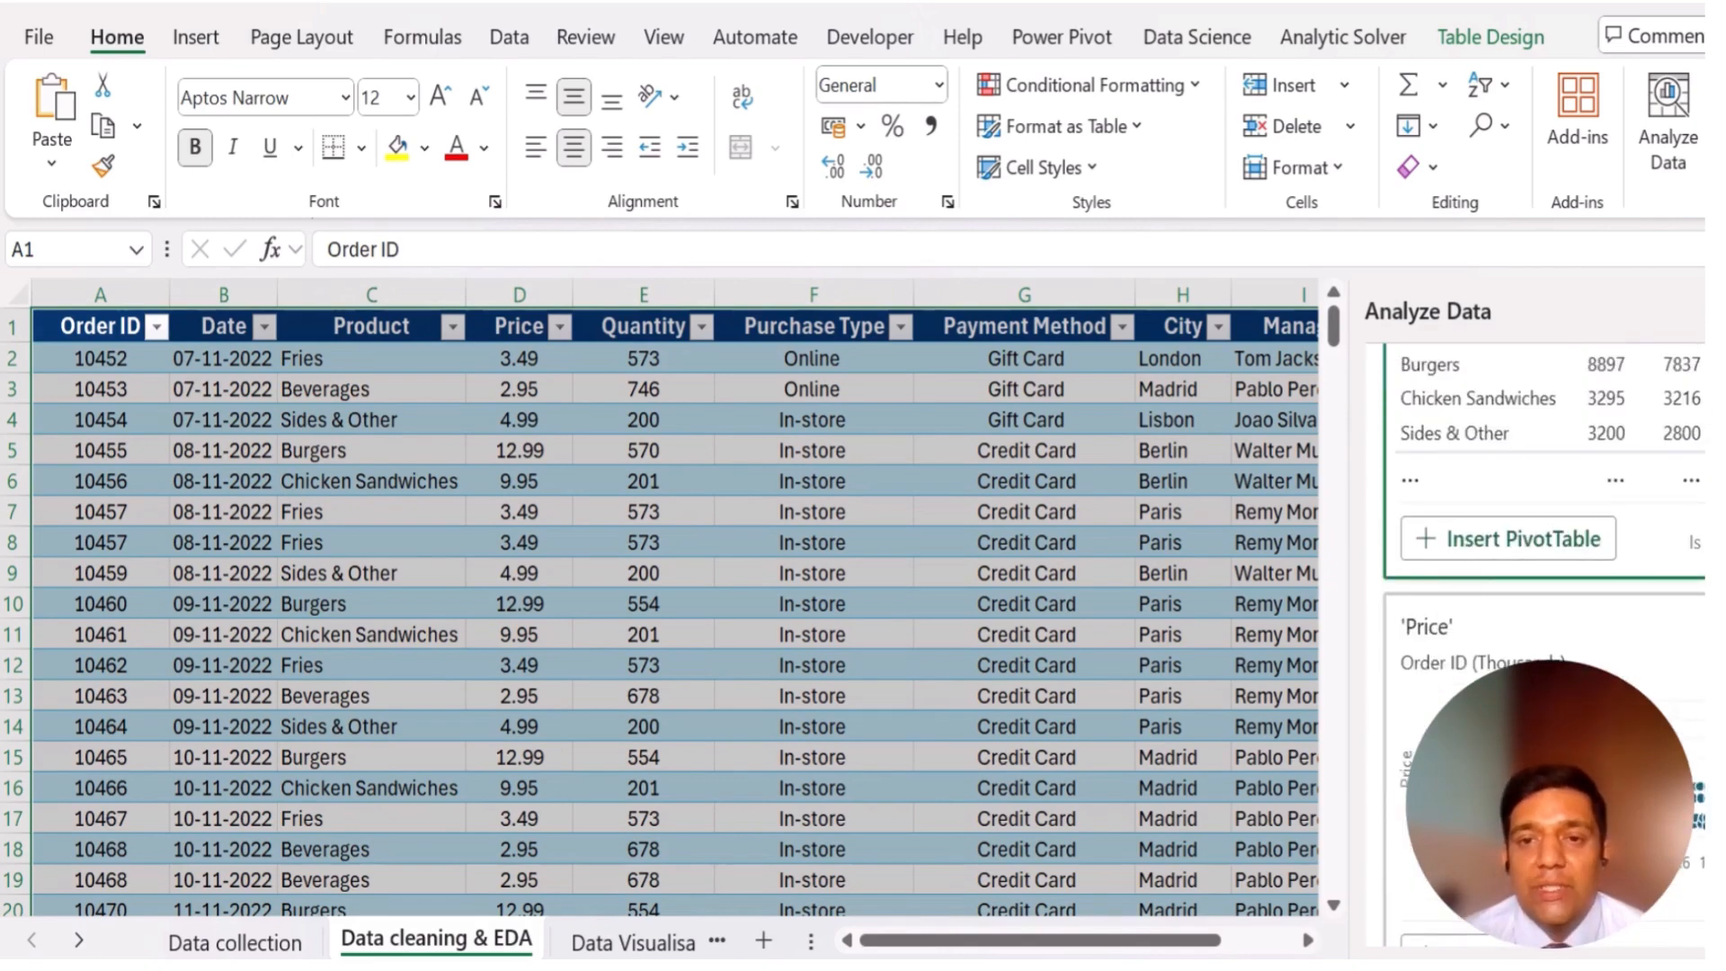
pyautogui.scroll(-5, 1546, 531)
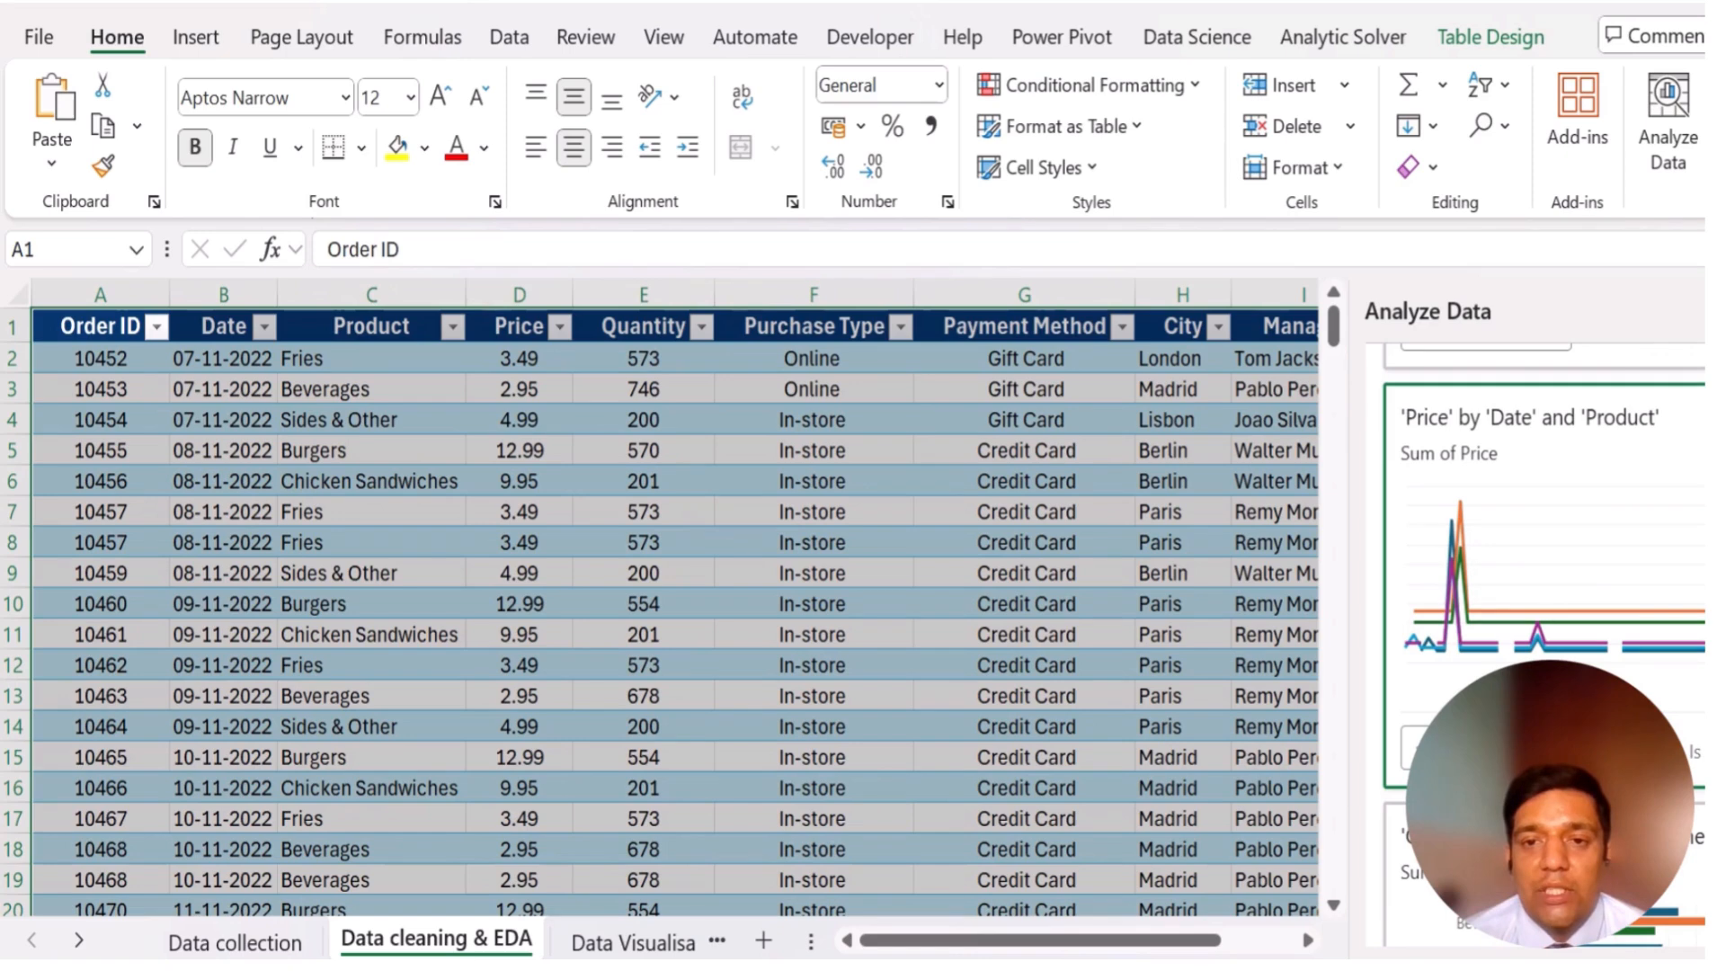
pyautogui.scroll(-3, 1546, 530)
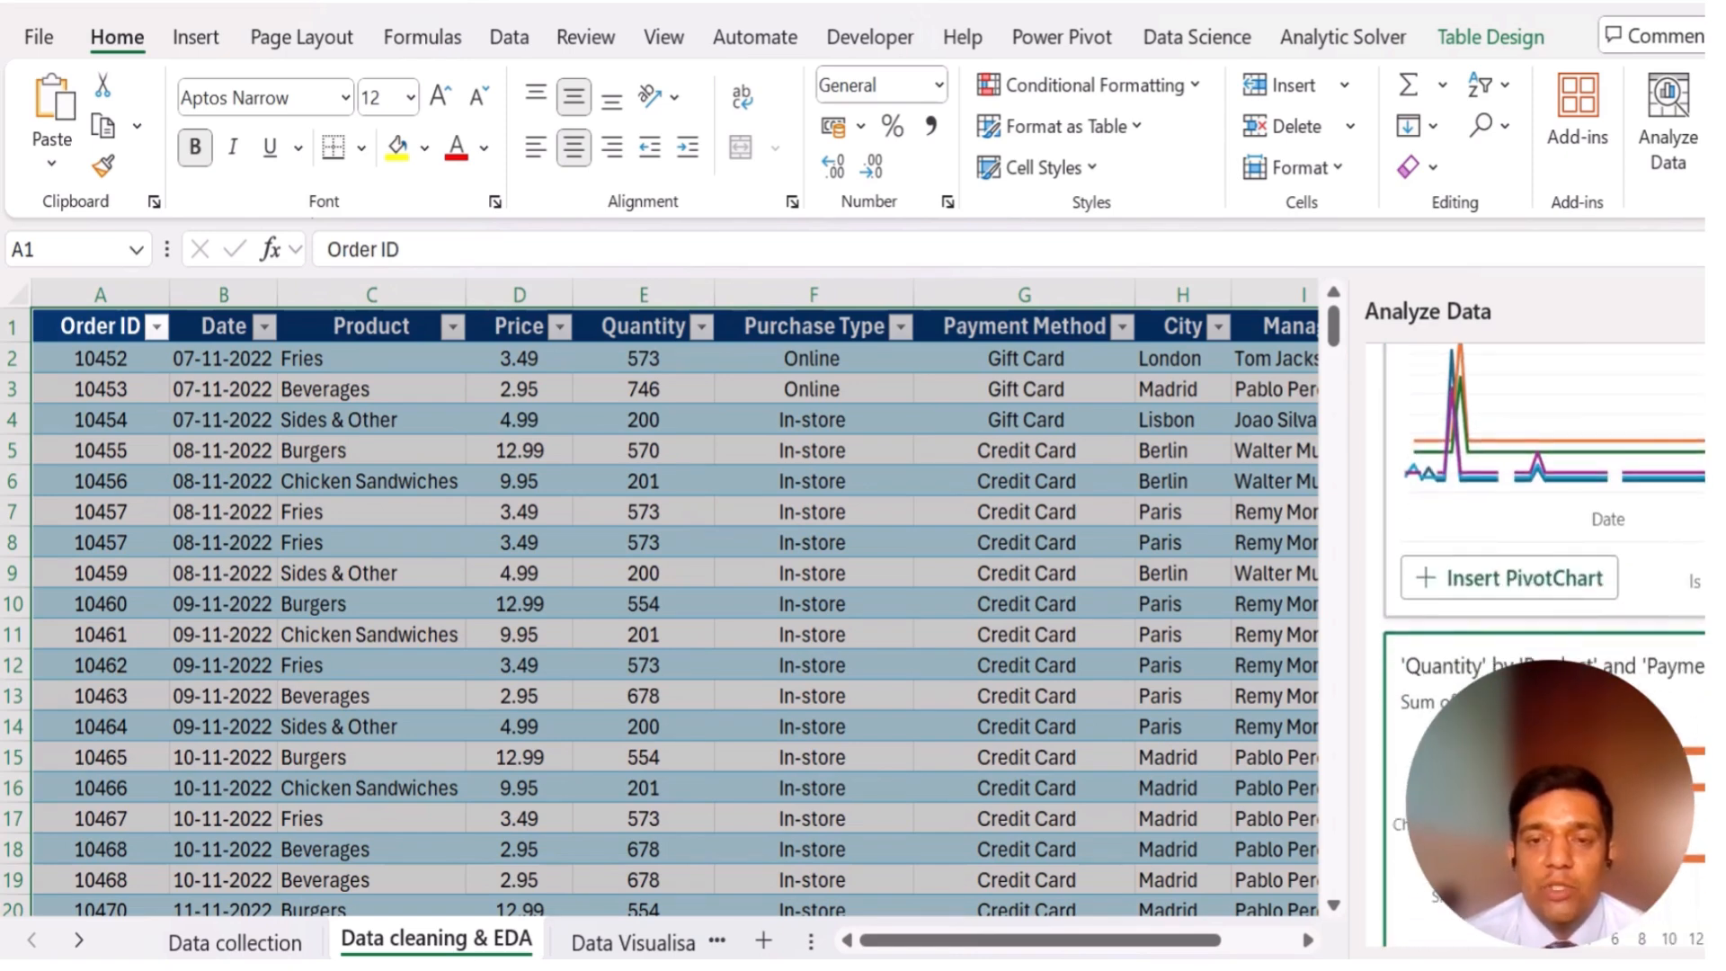
pyautogui.scroll(-3, 1546, 531)
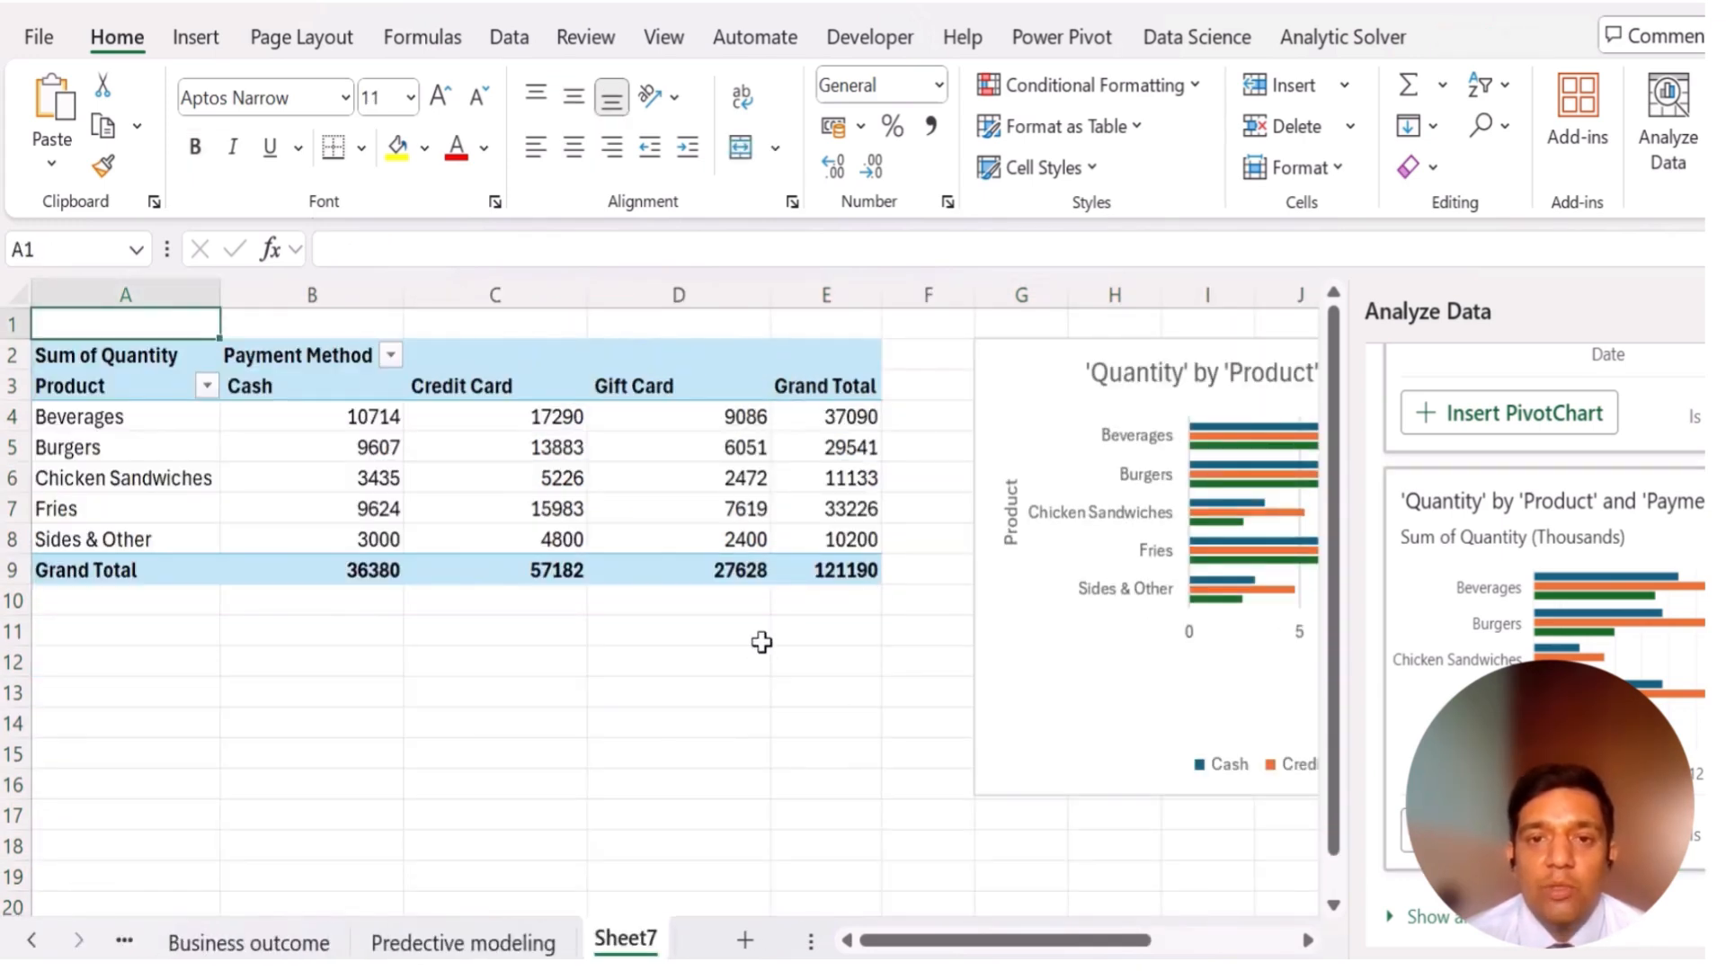
# - Insert the suggested PivotChart of Price by Date and Product, close Analyze Data and view the chart
pyautogui.click(827, 700)
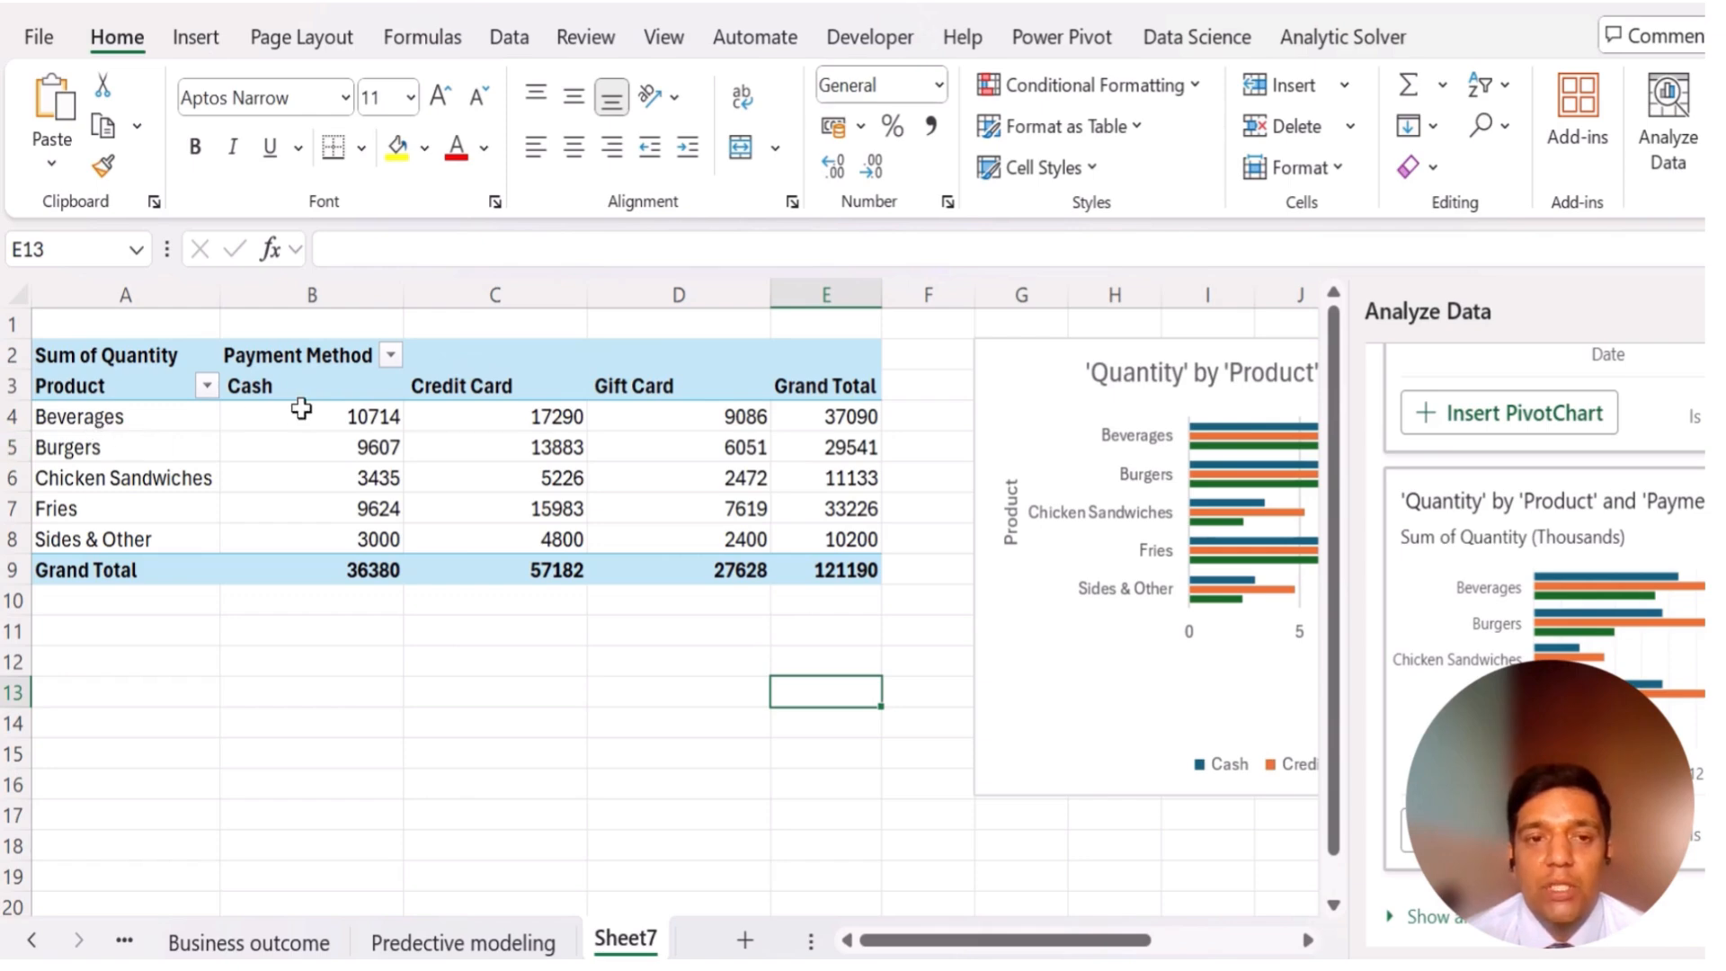
pyautogui.moveTo(370, 422)
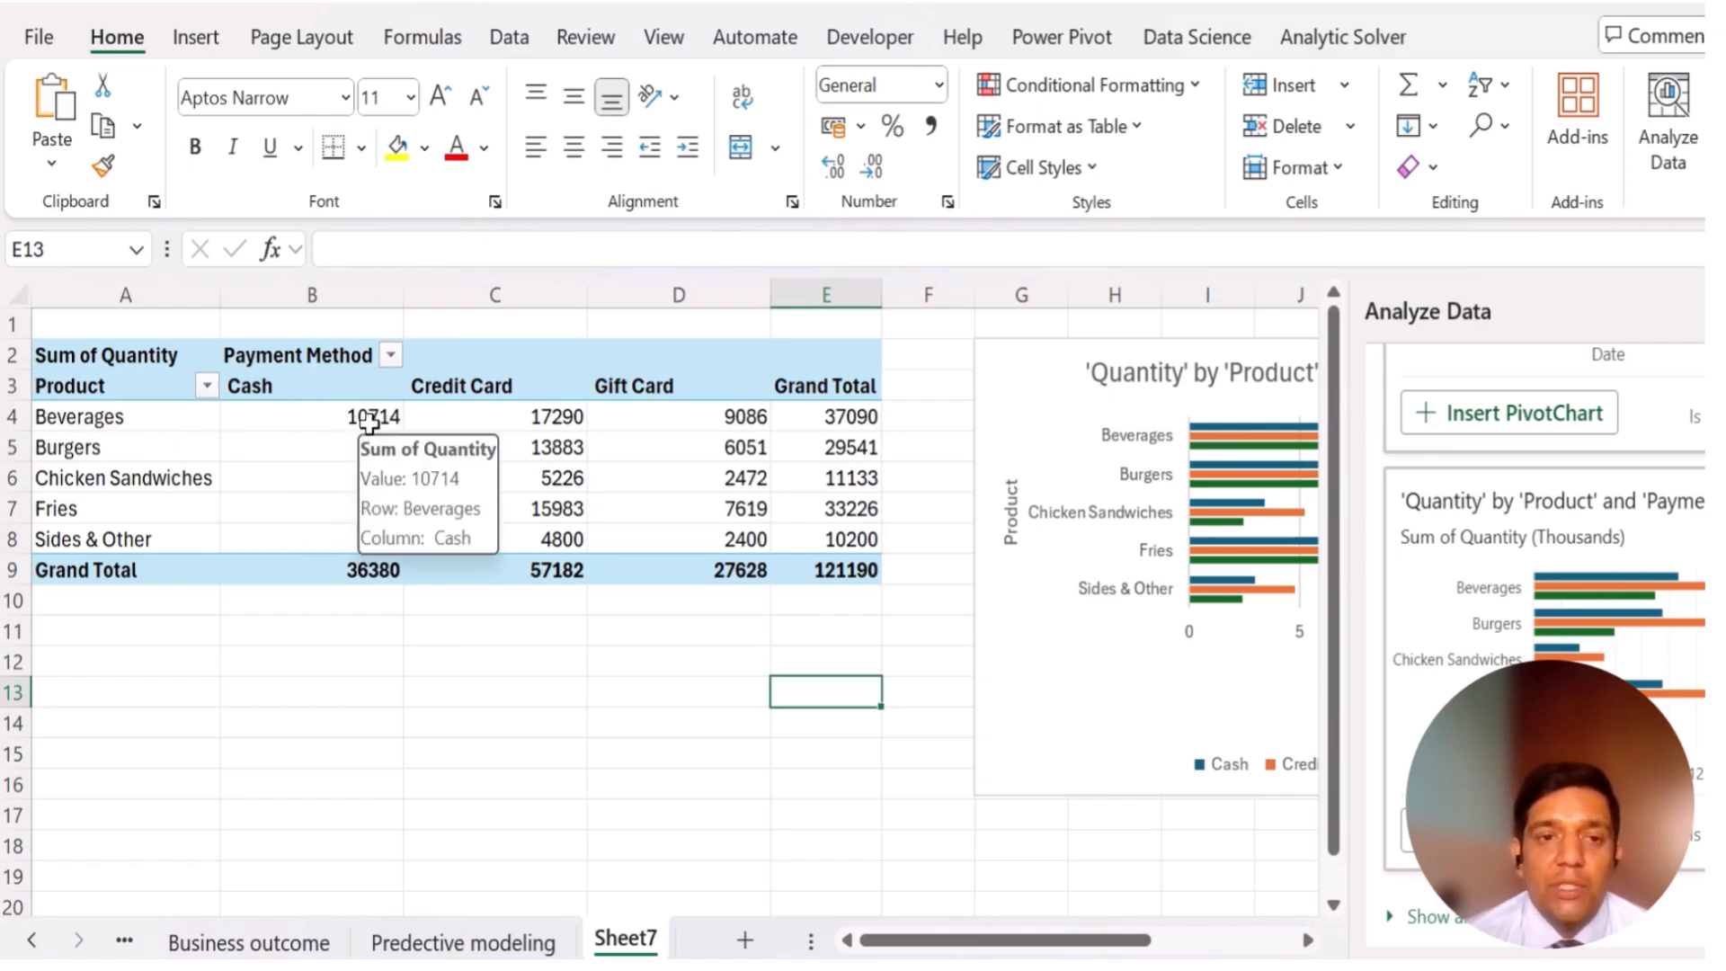
pyautogui.moveTo(541, 445)
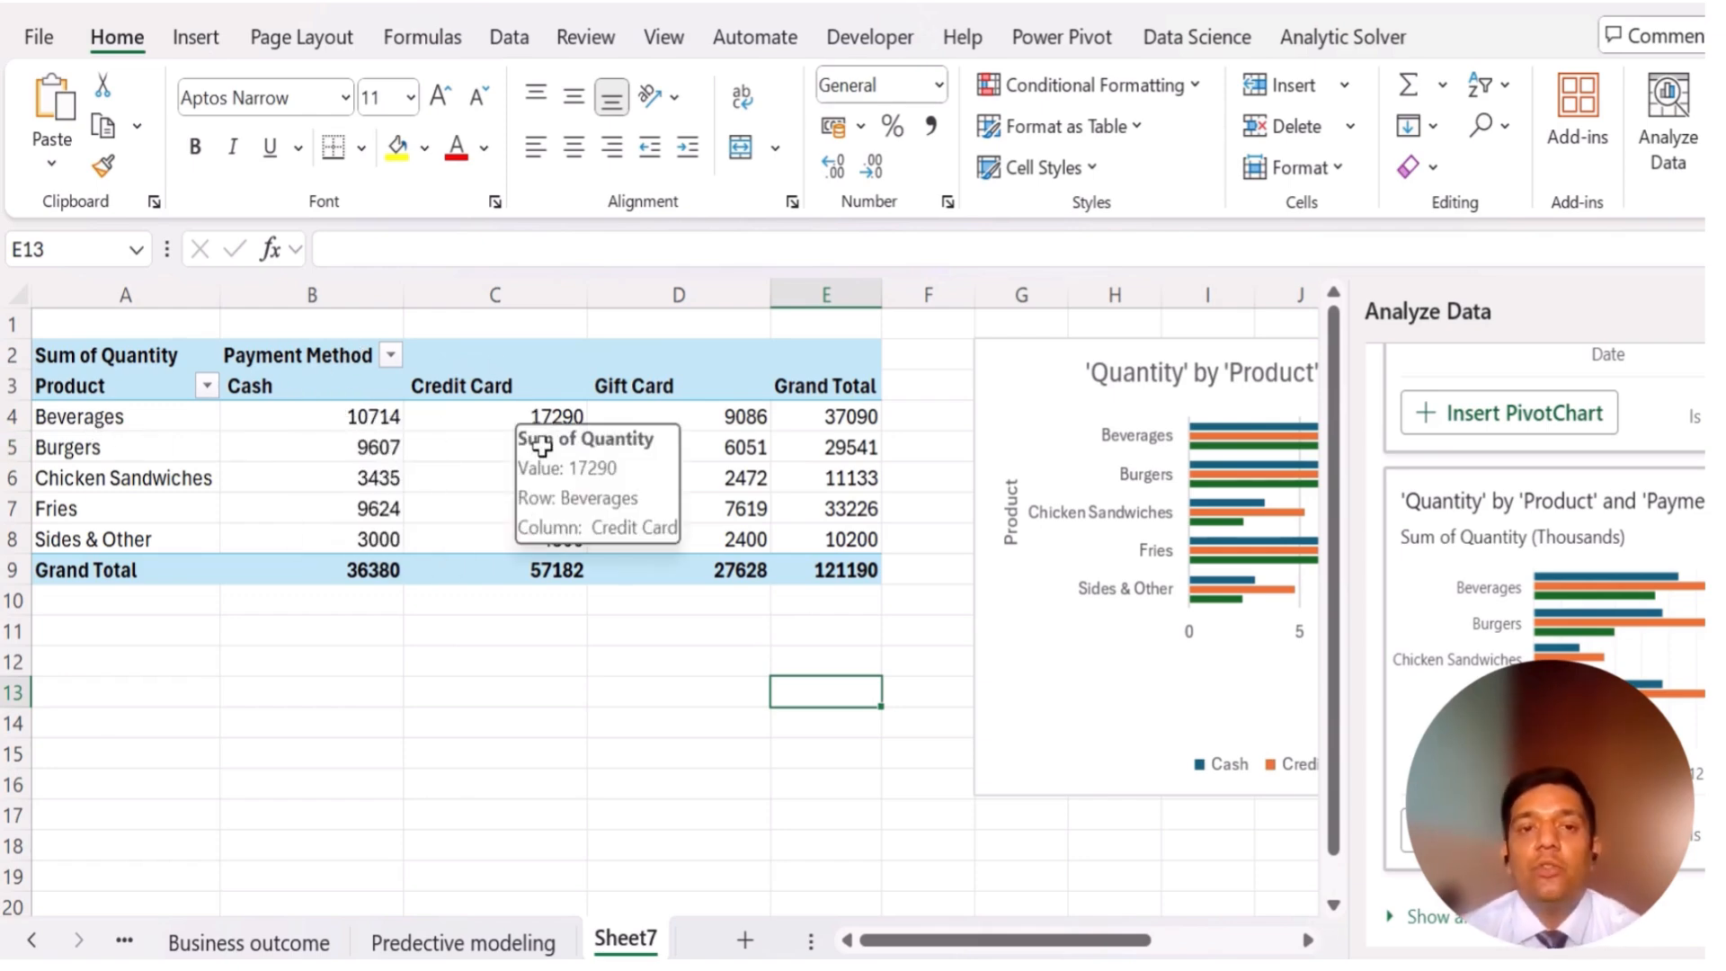
pyautogui.click(739, 417)
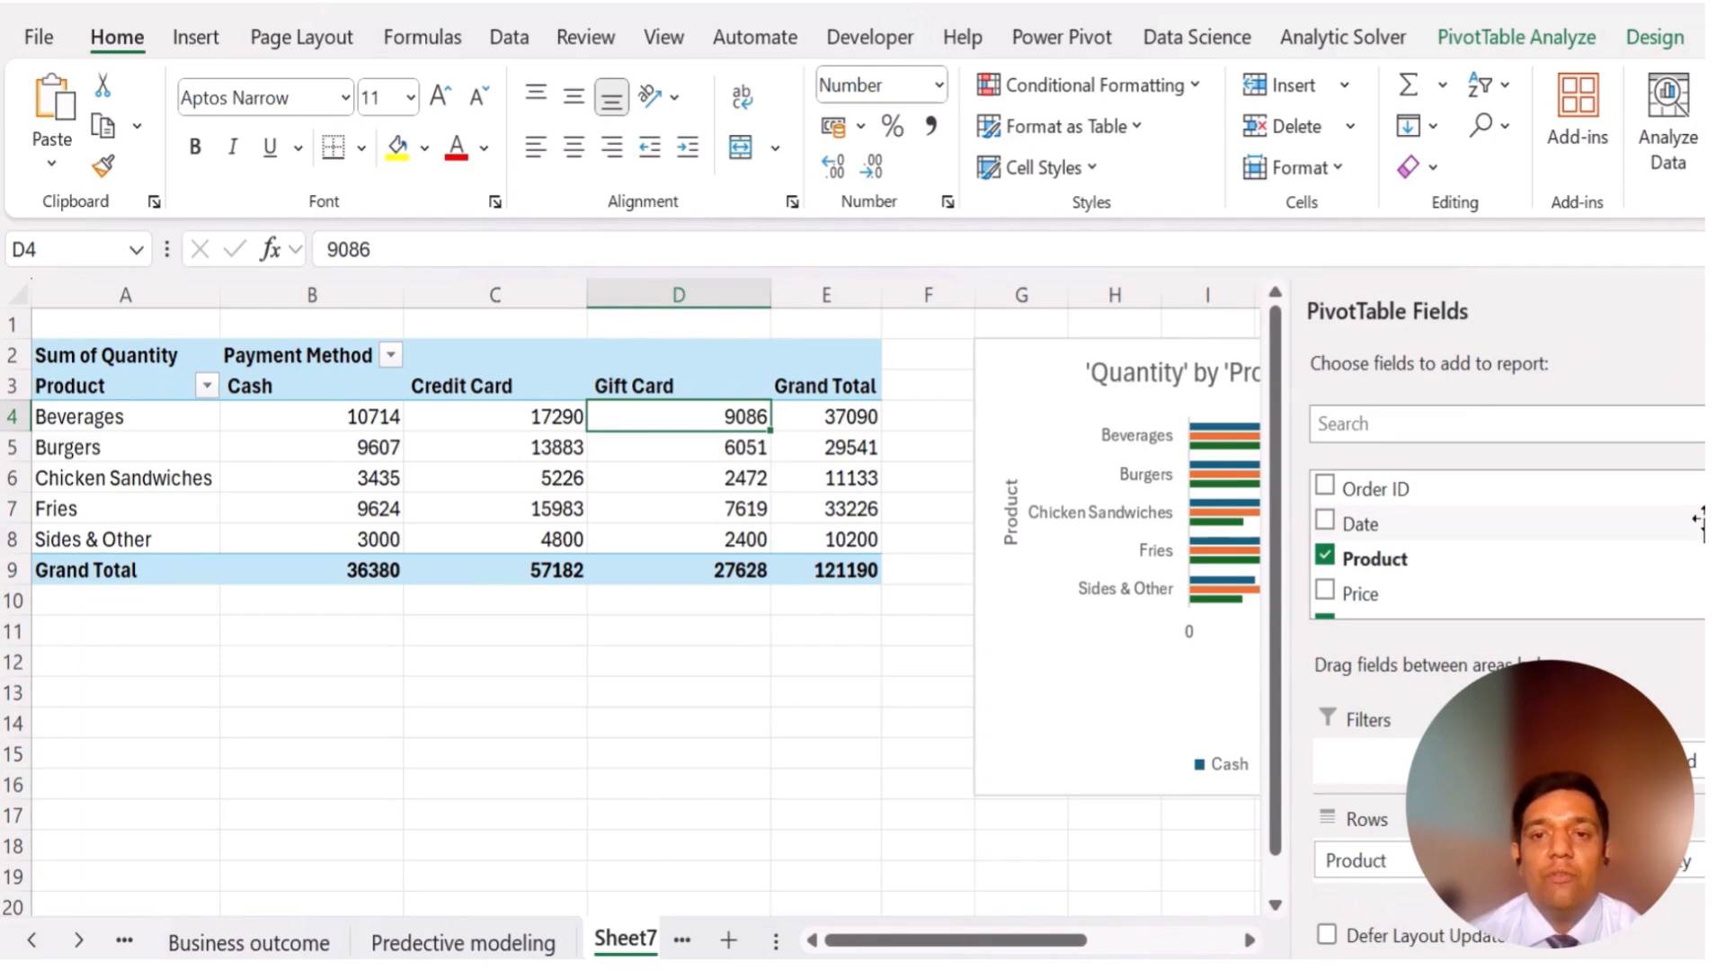
pyautogui.scroll(-4, 1392, 575)
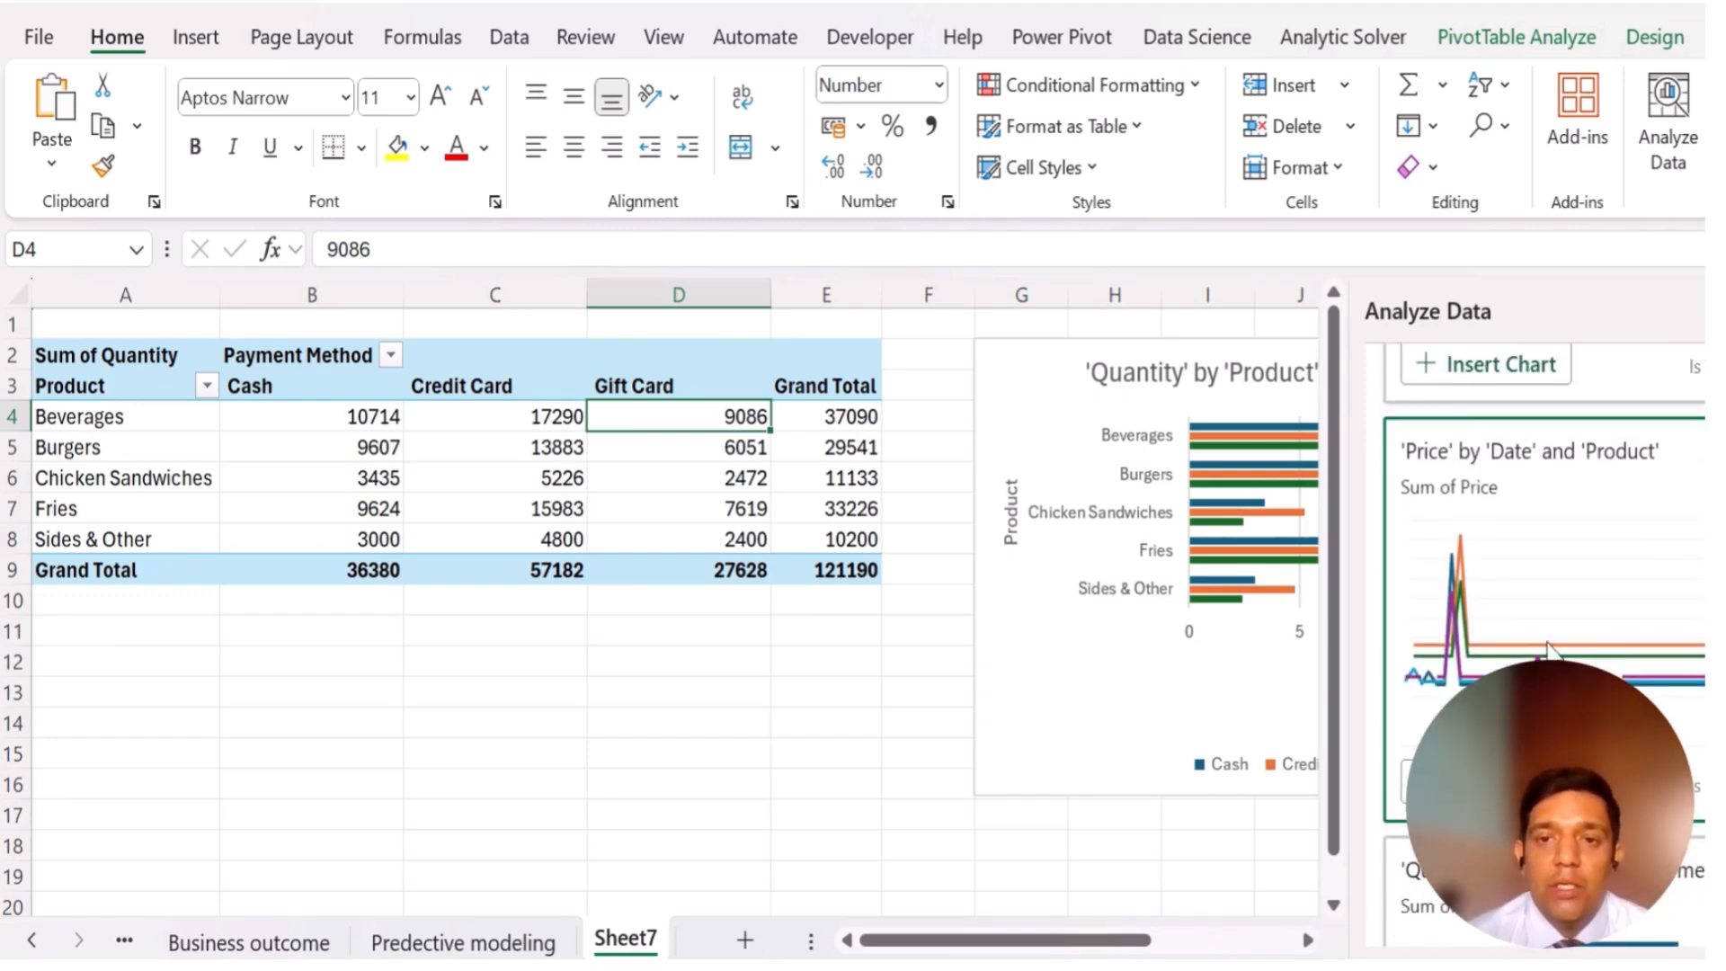
pyautogui.click(1483, 782)
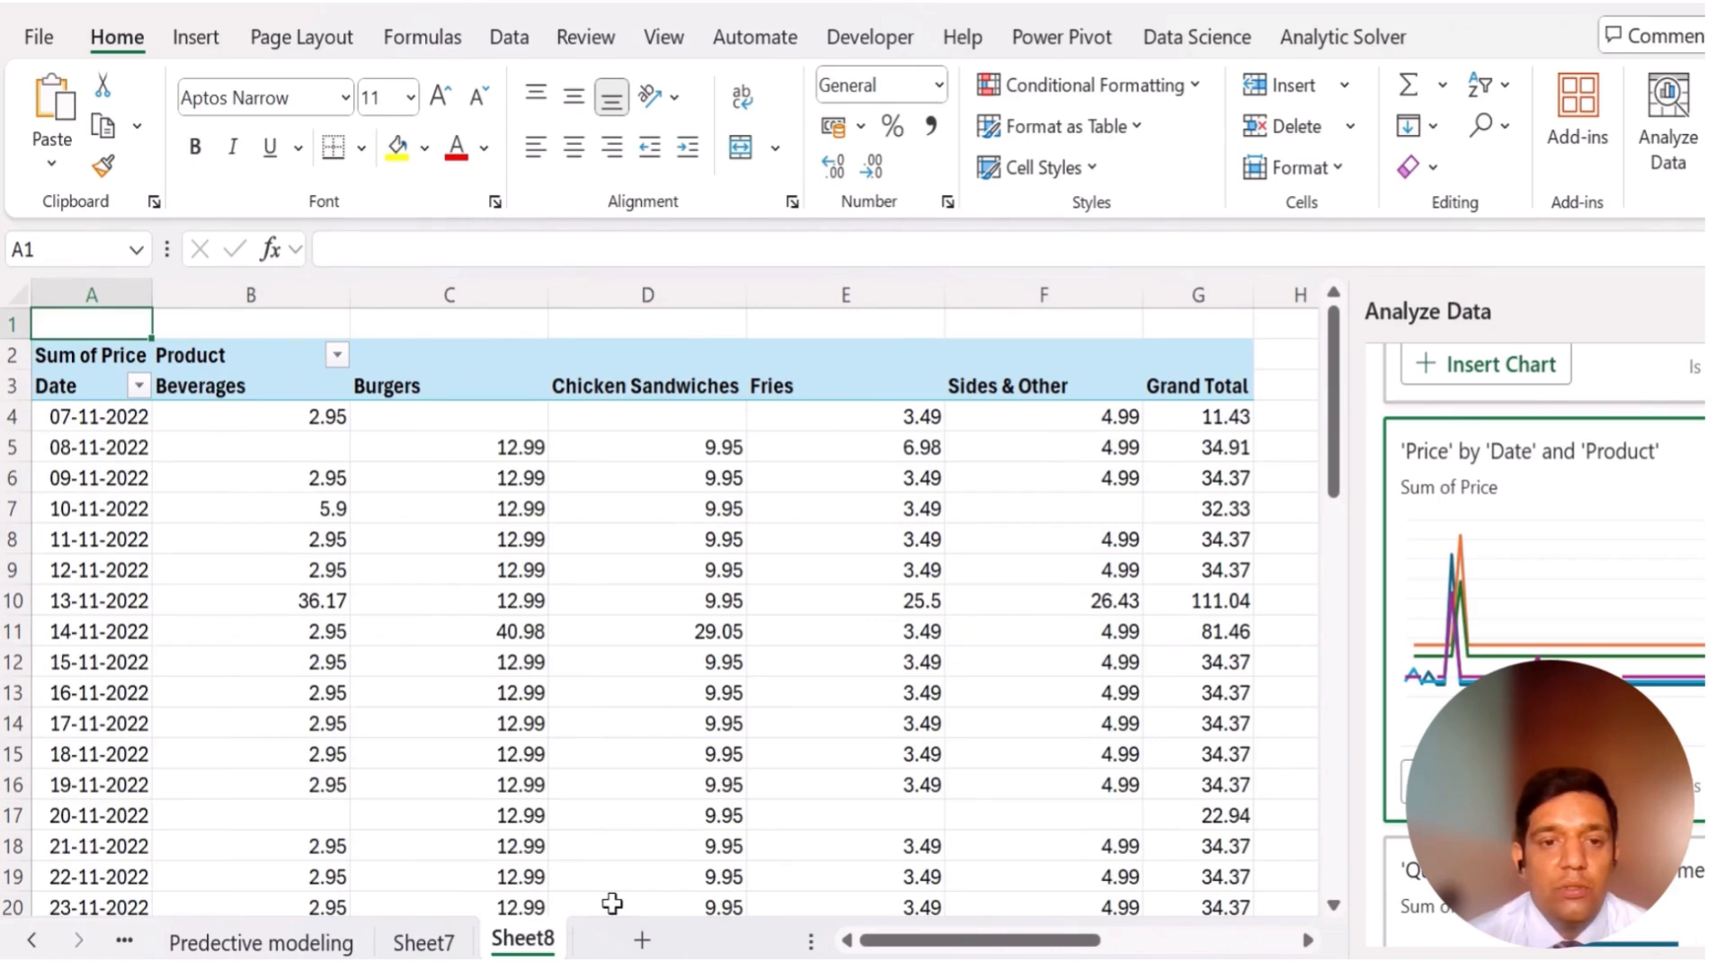
pyautogui.click(707, 657)
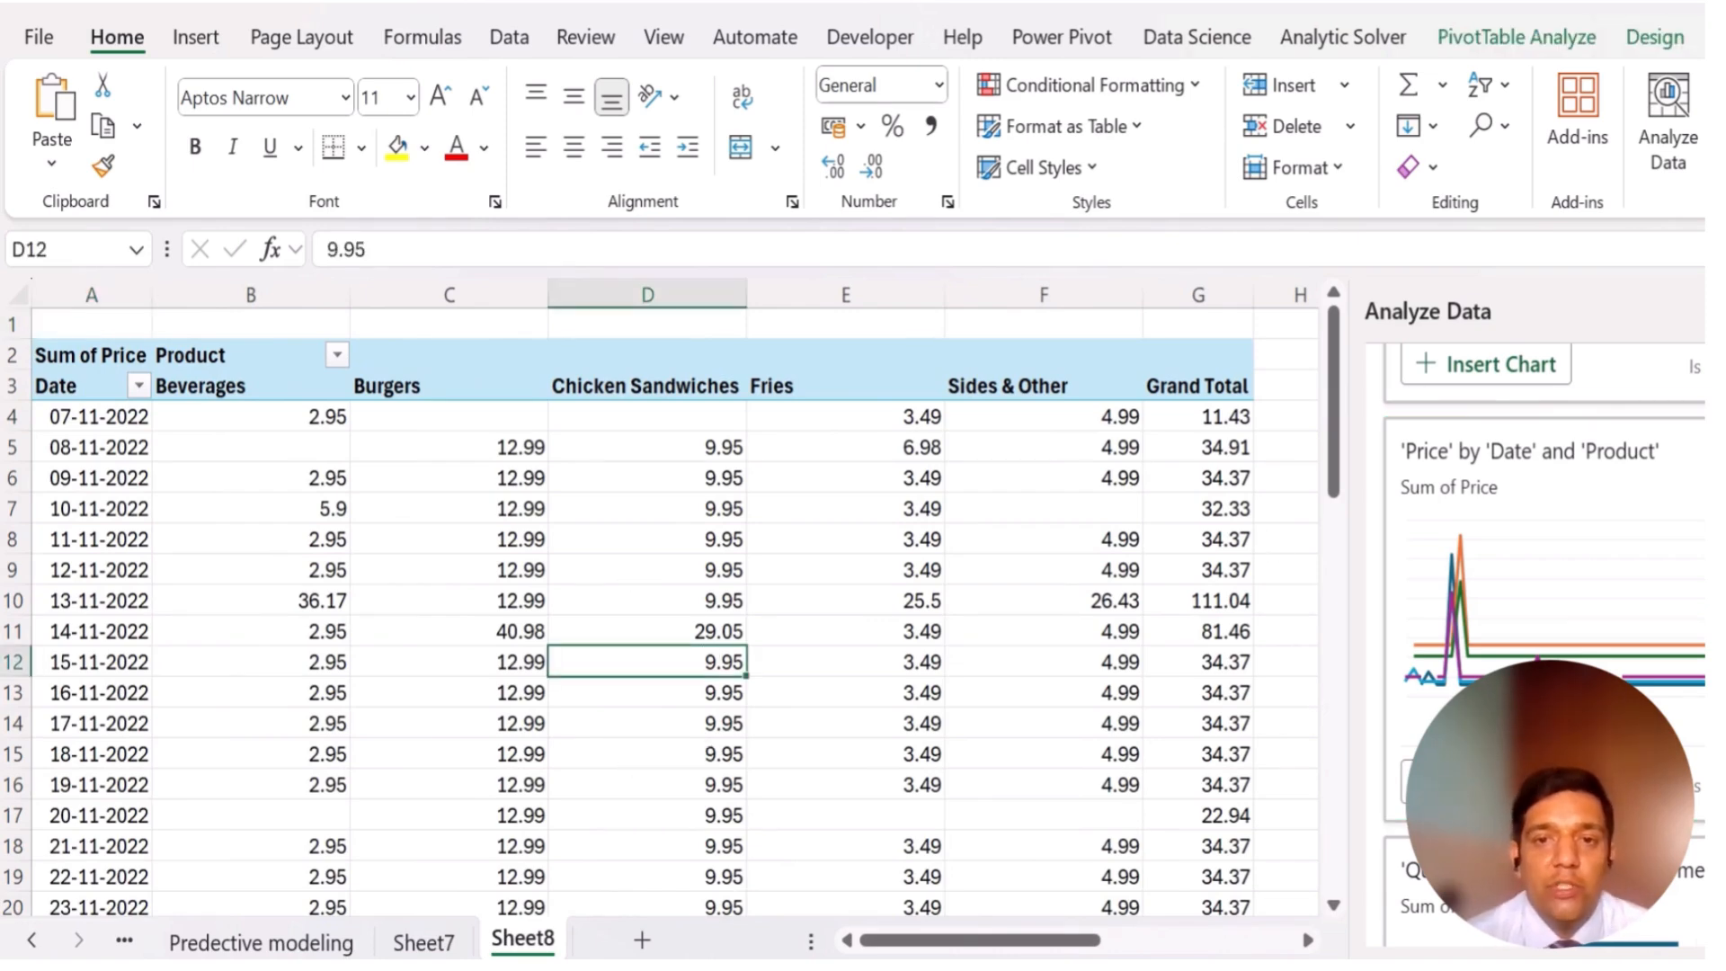
pyautogui.click(1485, 364)
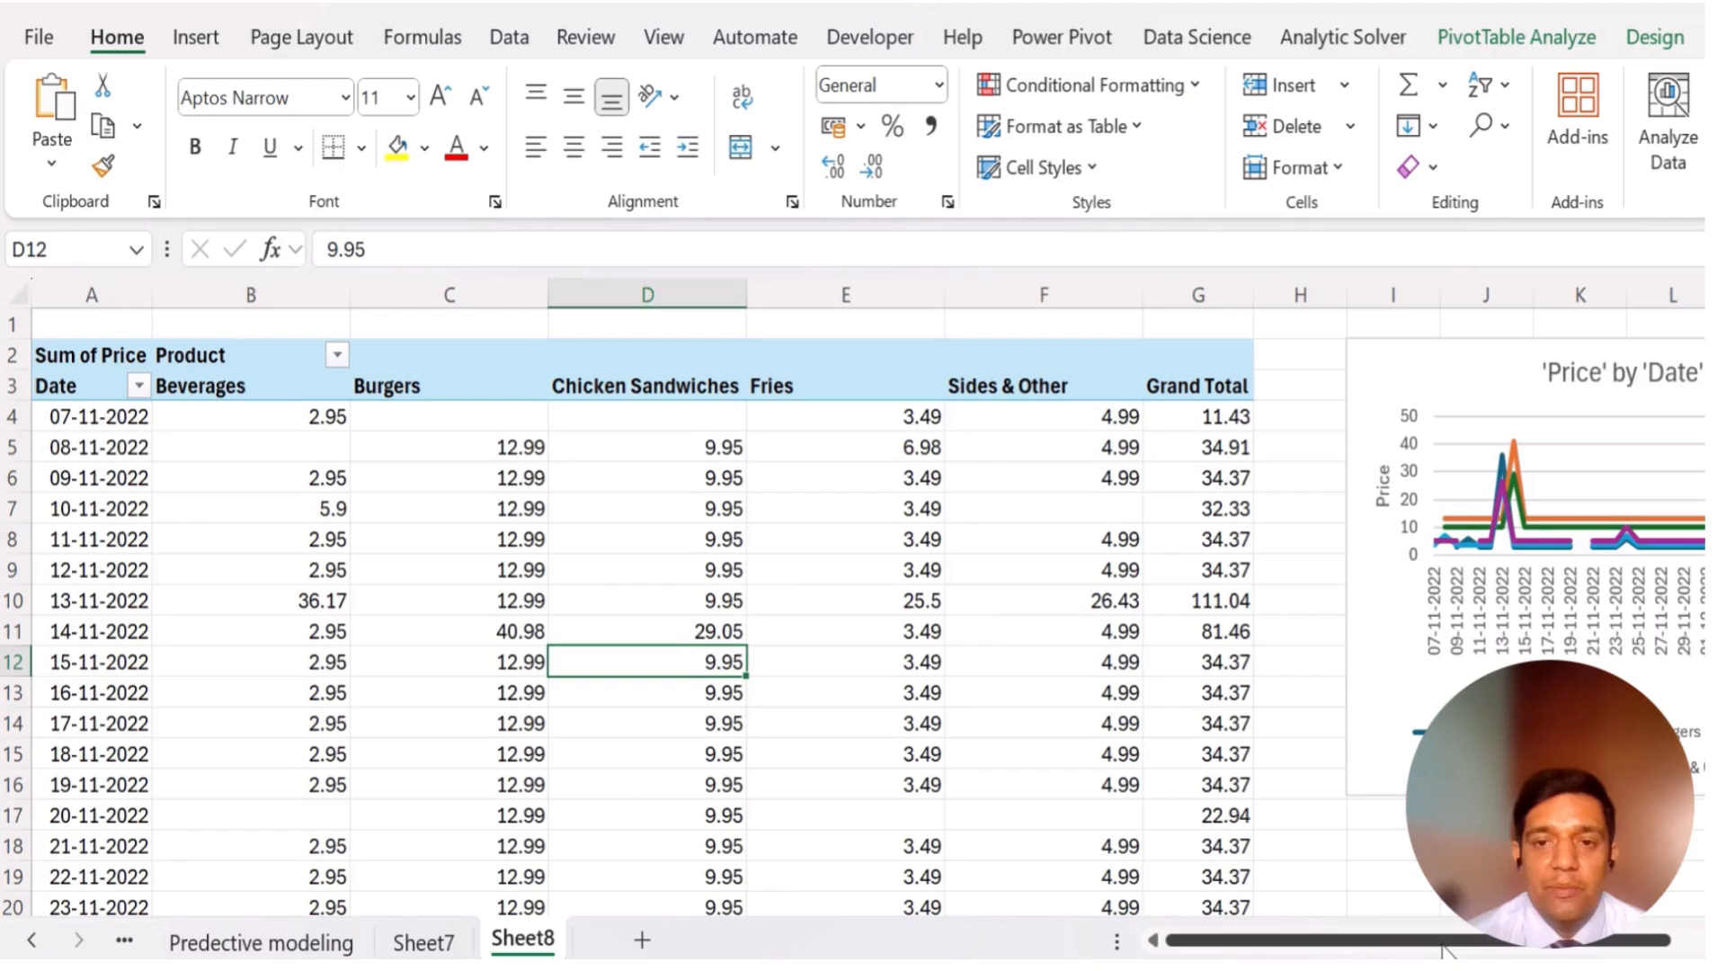
pyautogui.moveTo(1474, 940); pyautogui.dragTo(1643, 950)
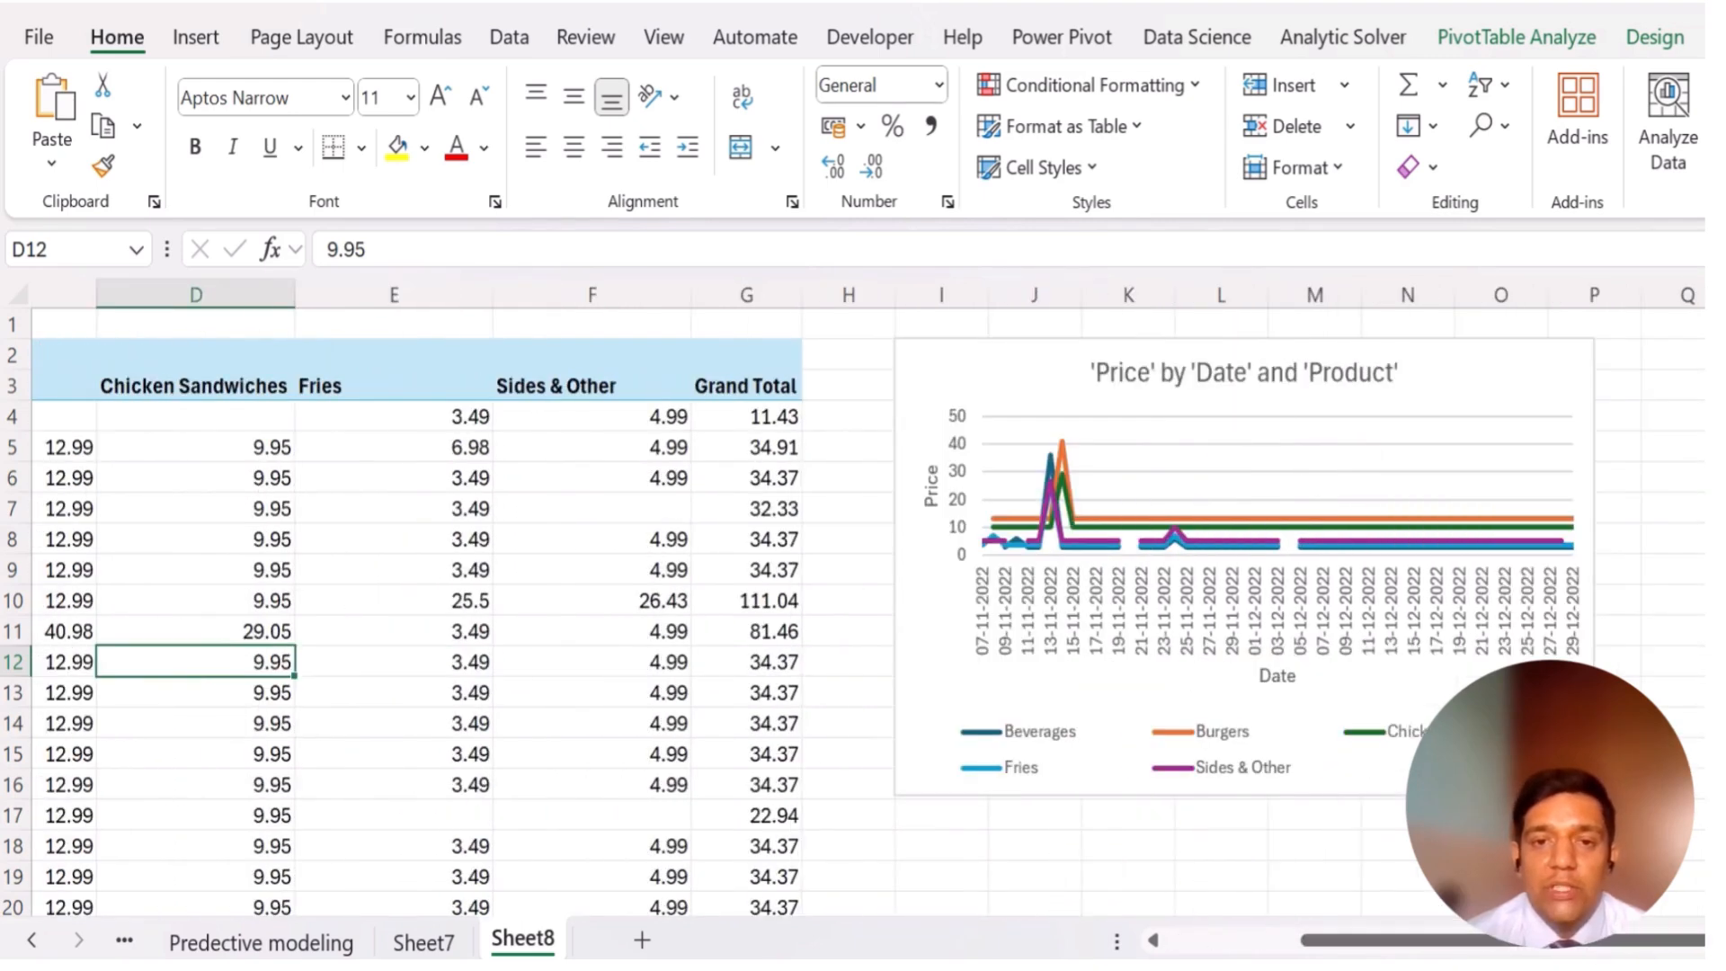
# - Try to get Analyze Data suggestions for the Quantity pivot table on Sheet7
pyautogui.click(423, 944)
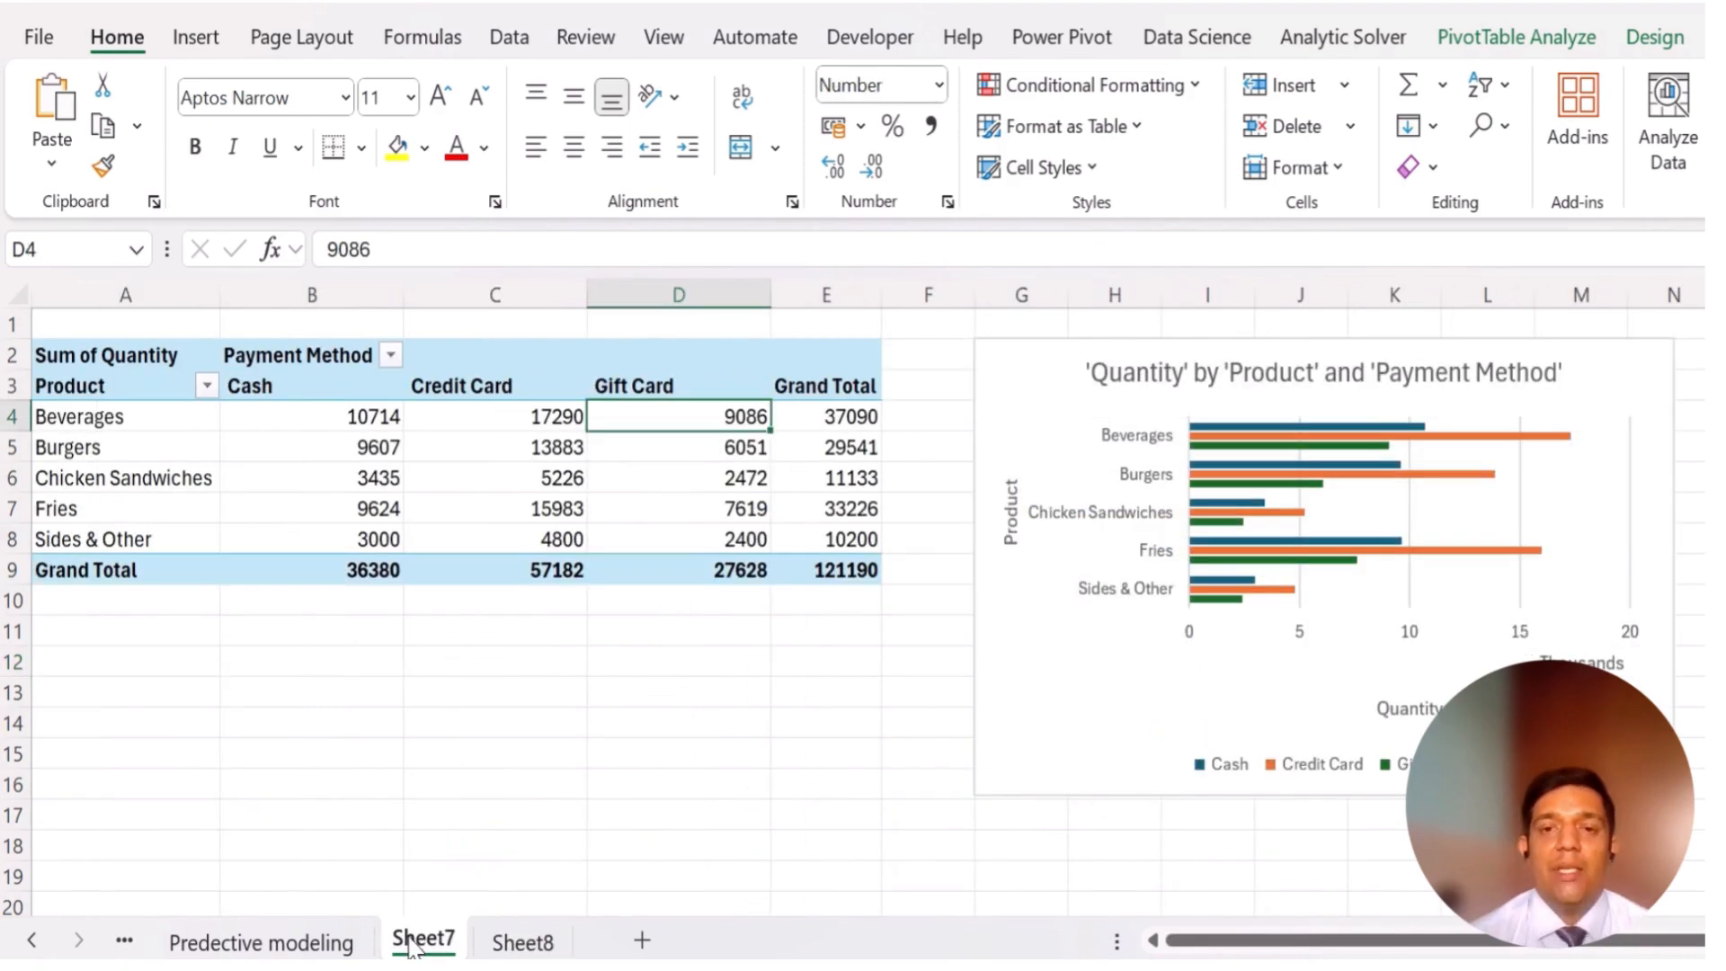
pyautogui.click(1664, 144)
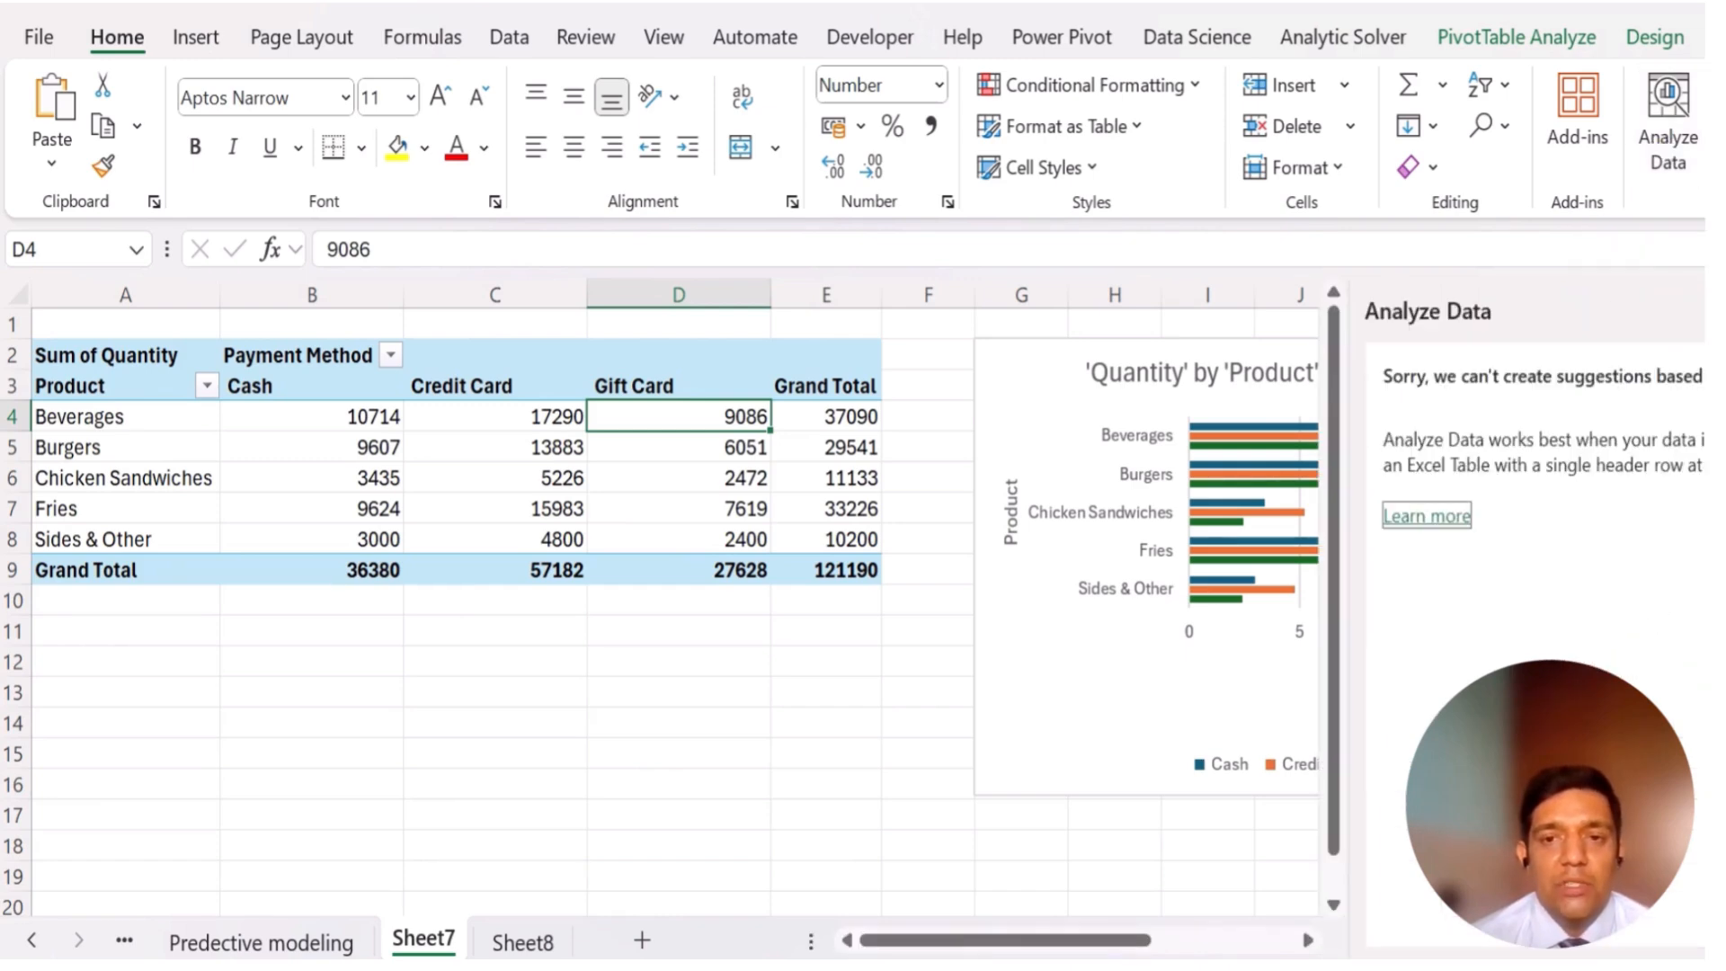
# - Delete the Price box plot from the Data Visualisation sheet
pyautogui.click(241, 941)
pyautogui.click(36, 940)
pyautogui.click(36, 939)
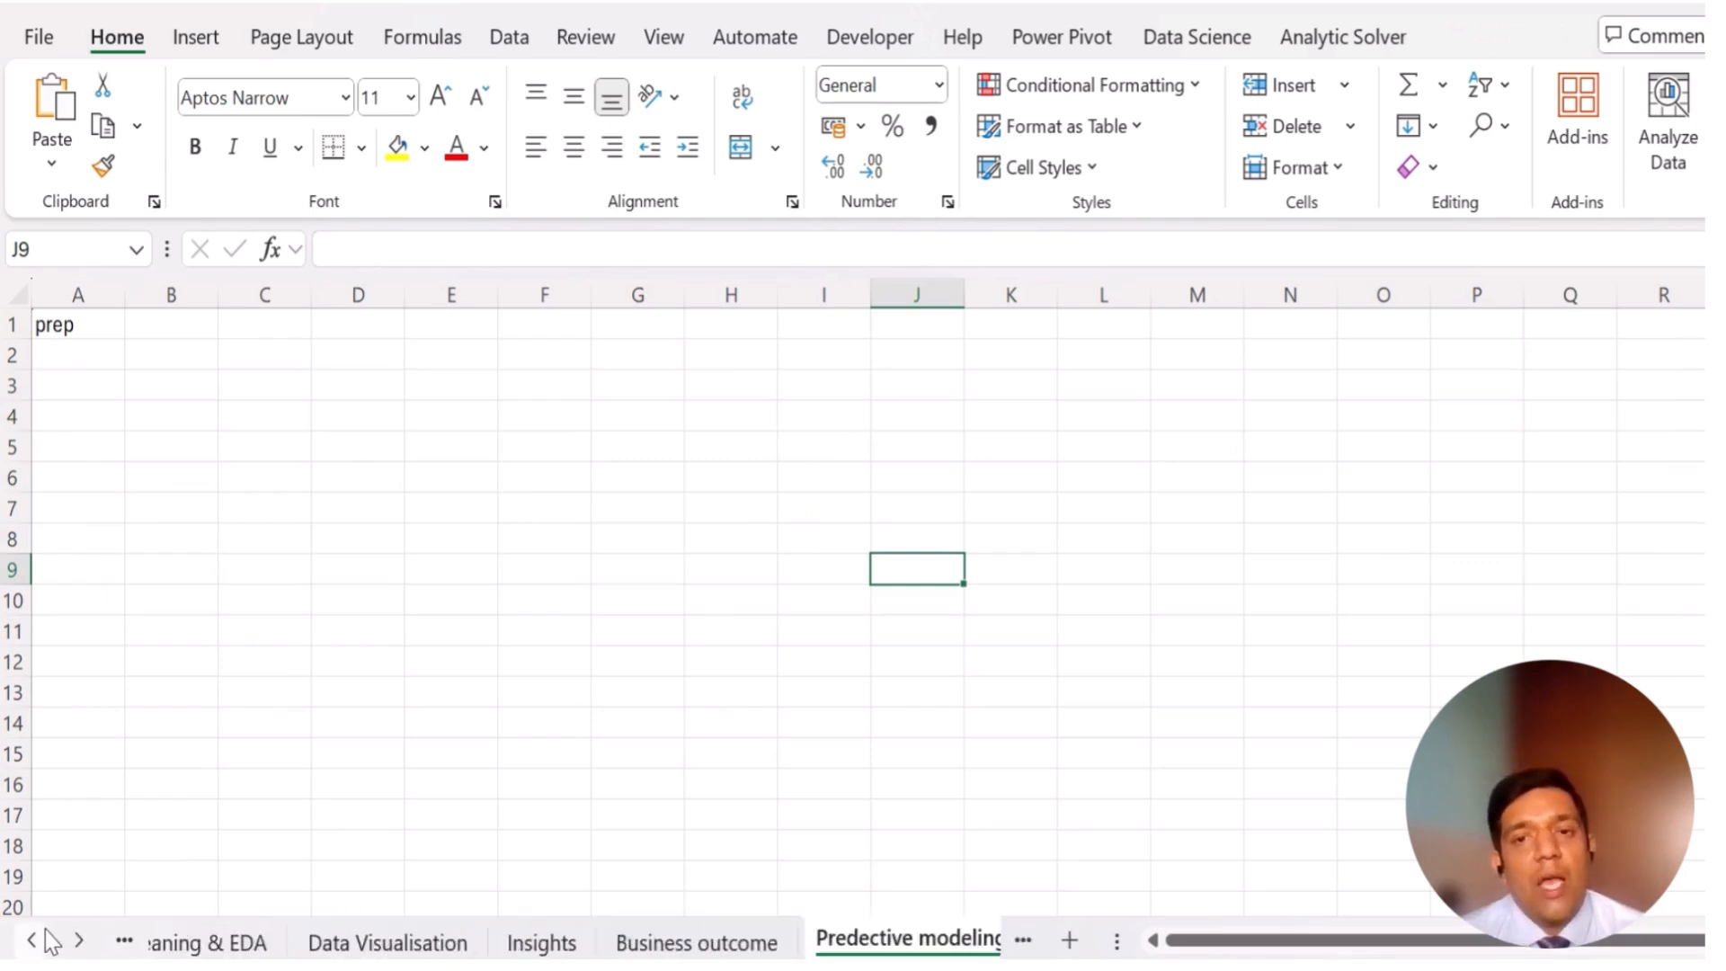
pyautogui.click(36, 939)
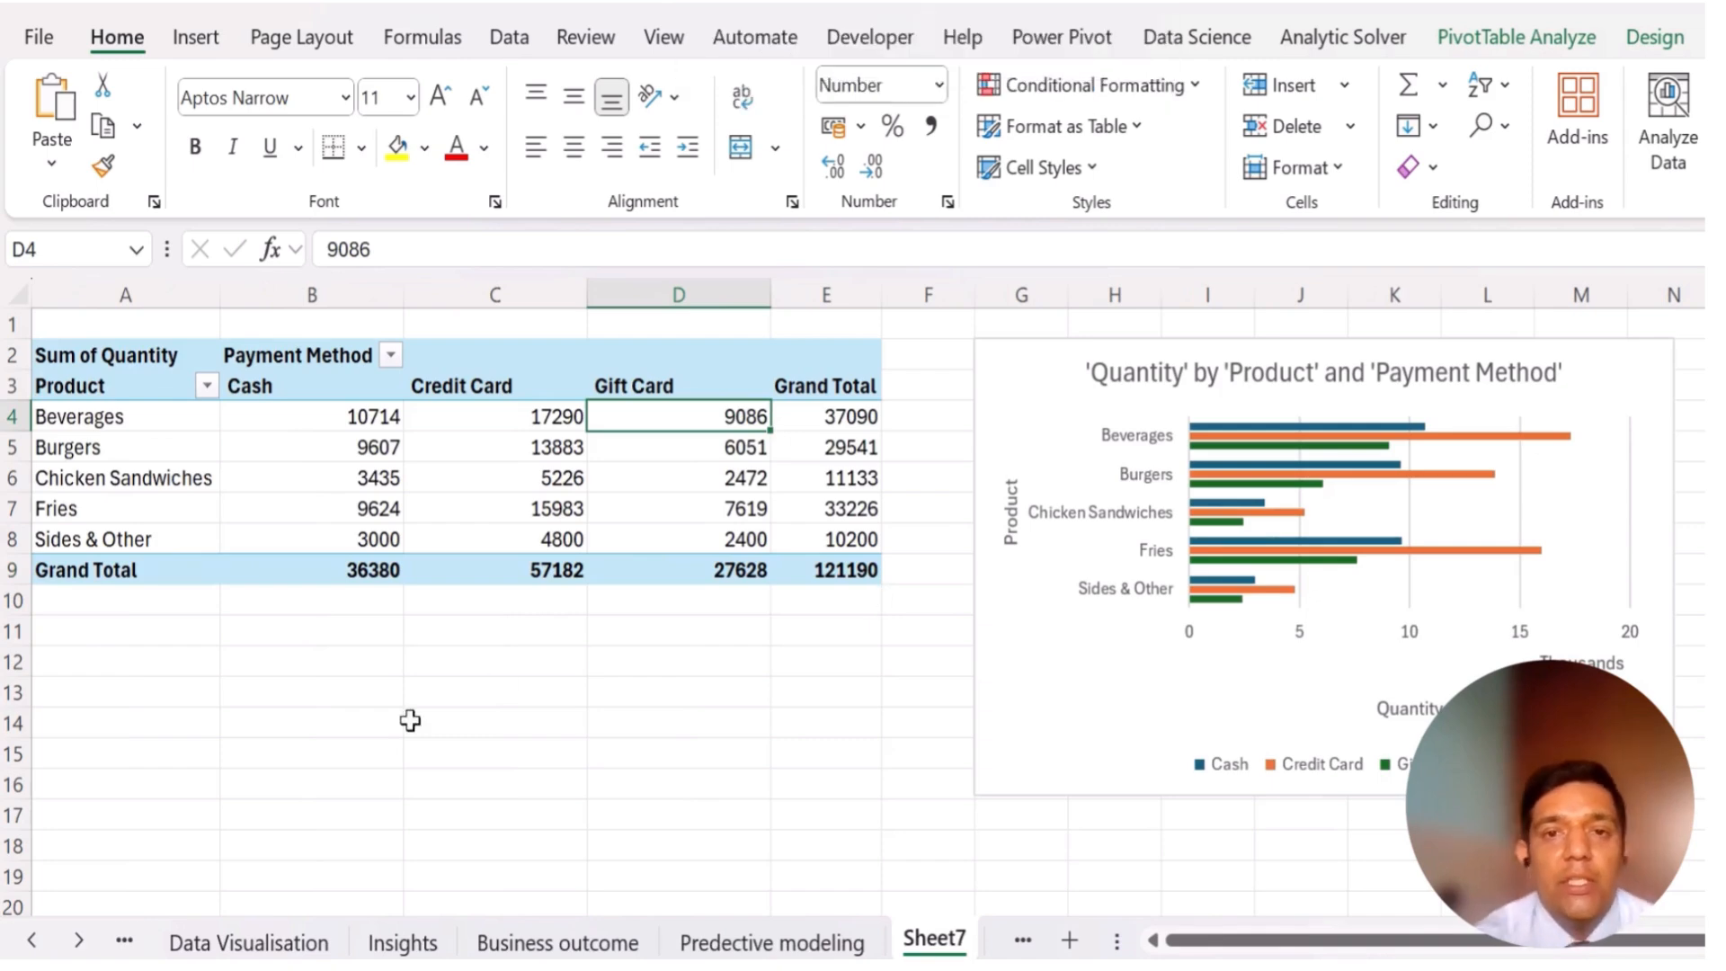
pyautogui.click(277, 950)
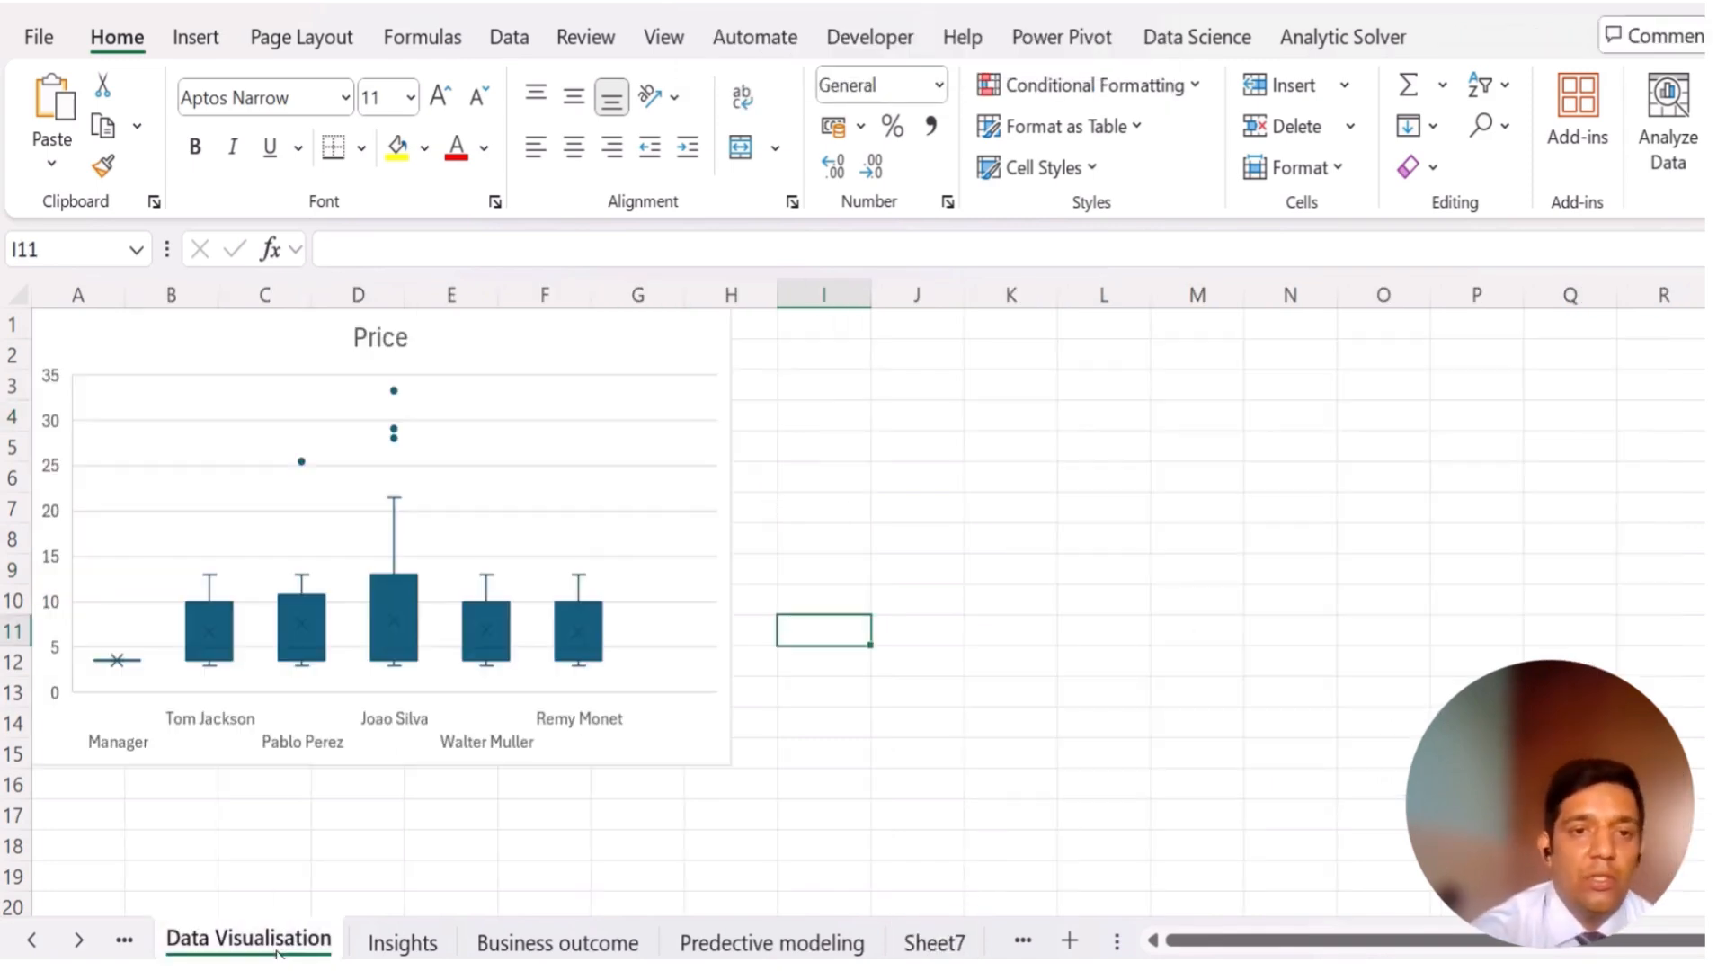
pyautogui.click(699, 401)
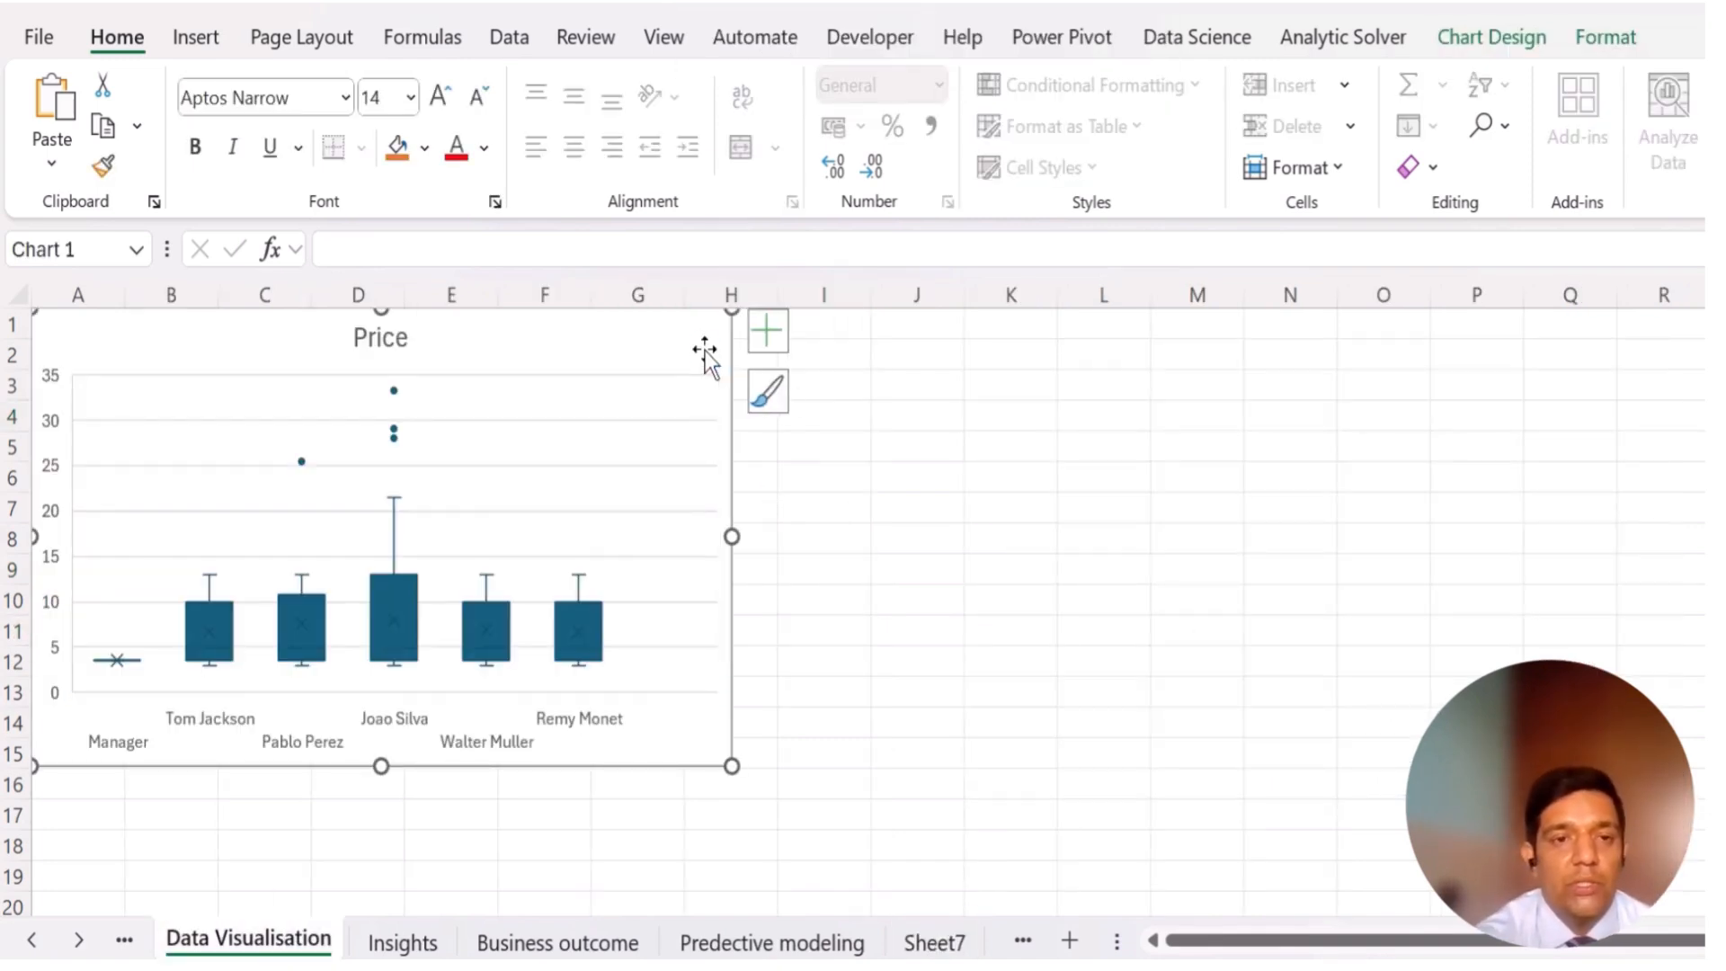
pyautogui.press('Delete')
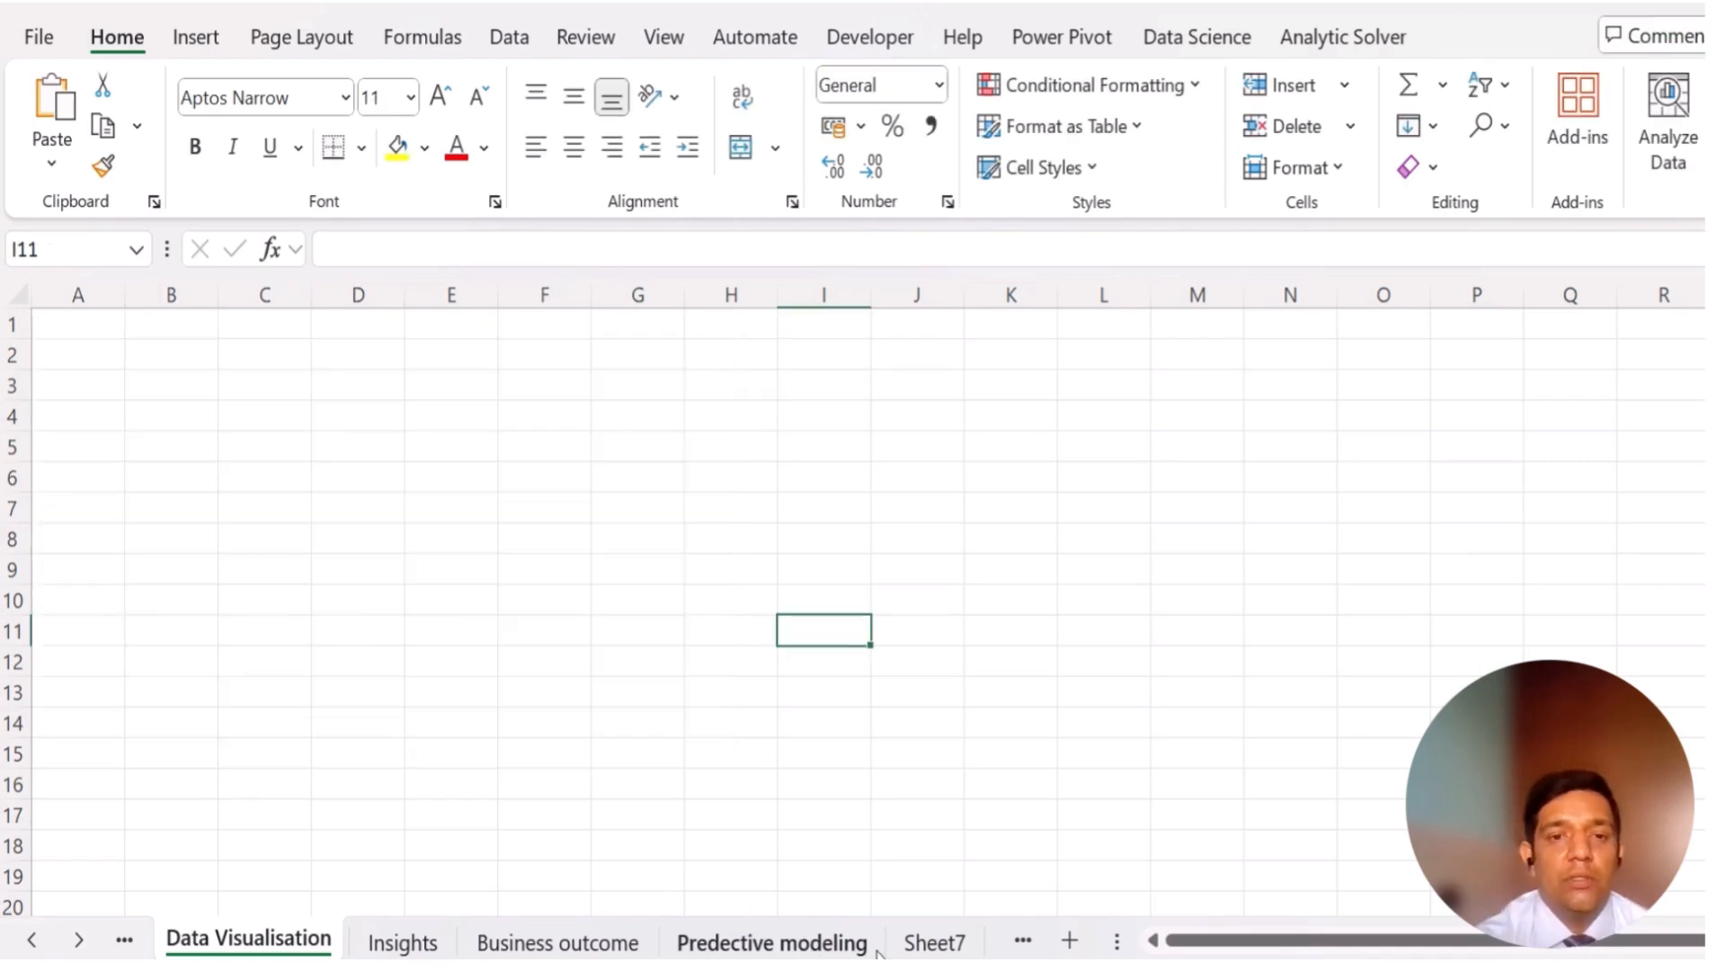
# - Paste the cut box plot at cell A14 of Sheet7, below the Quantity pivot table
pyautogui.click(930, 942)
pyautogui.click(615, 753)
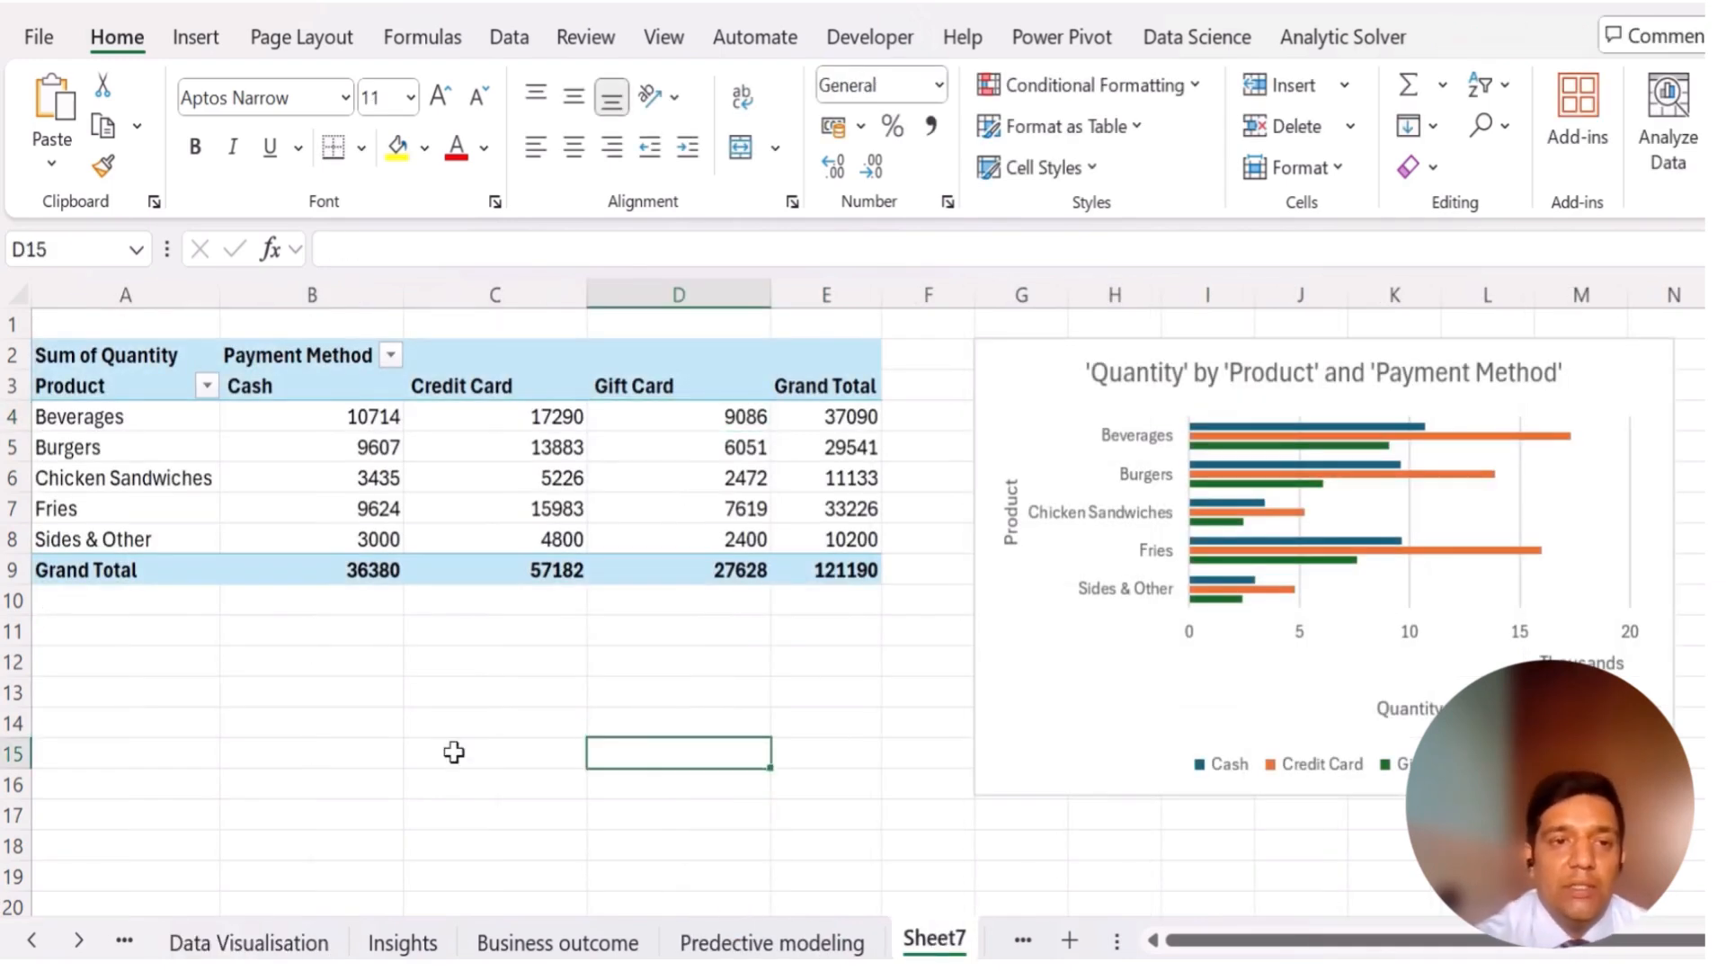
pyautogui.click(148, 717)
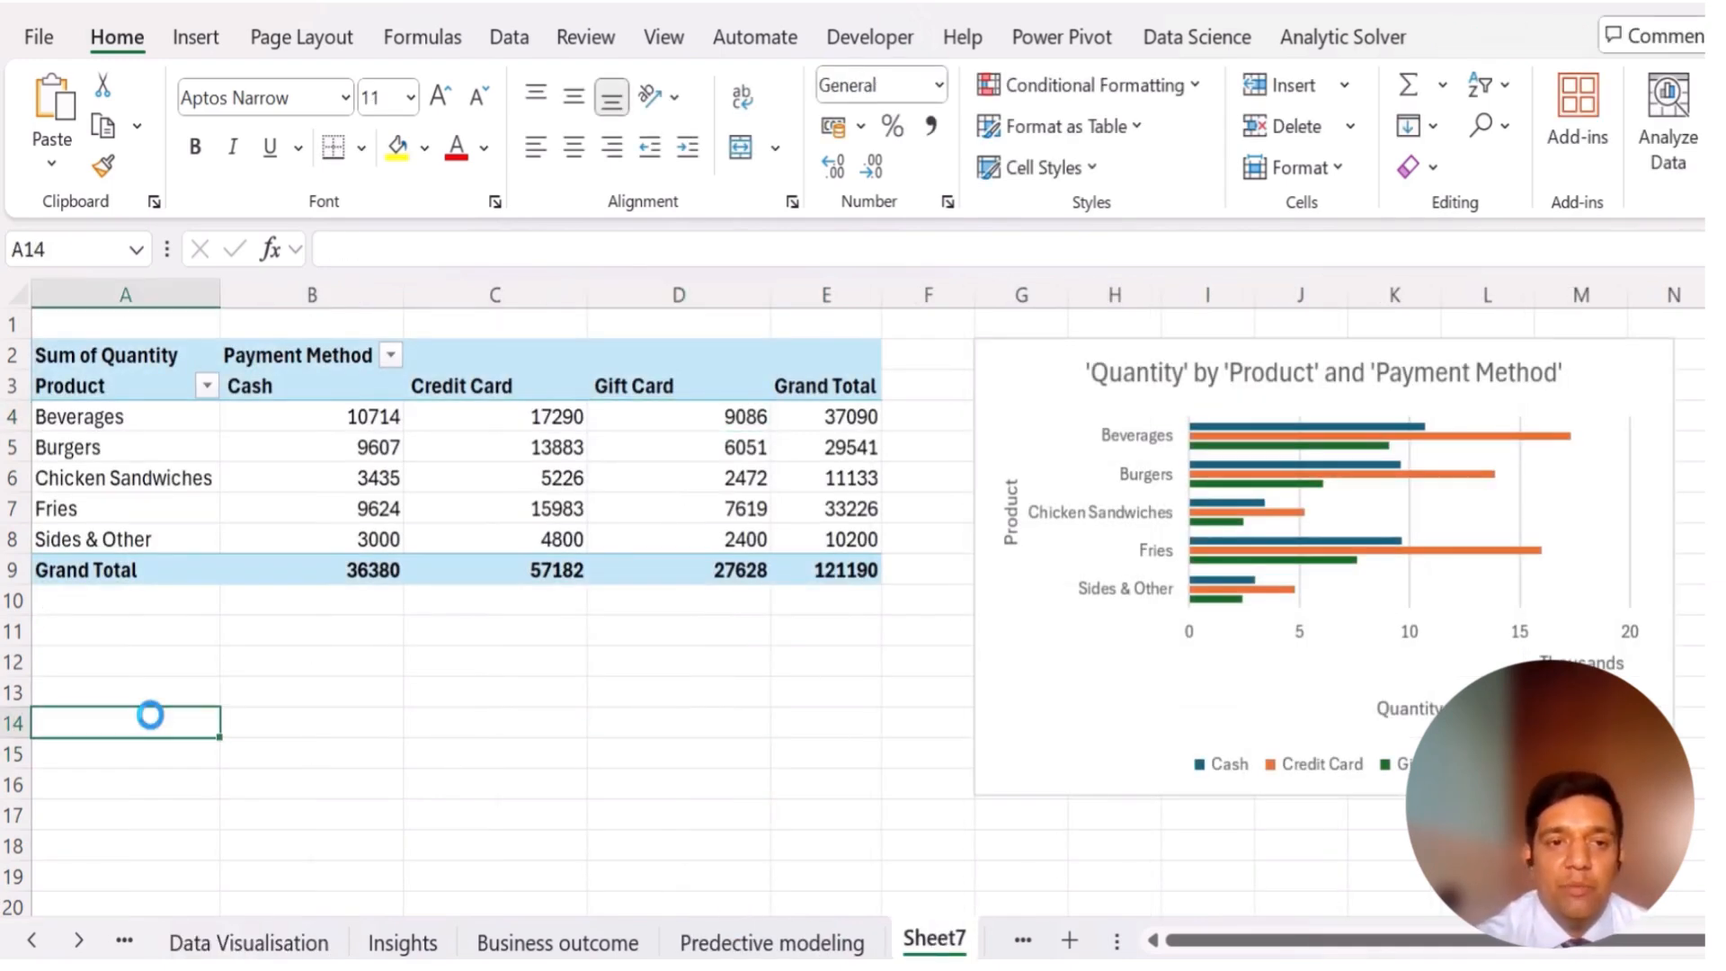
pyautogui.hotkey('ctrl', 'v')
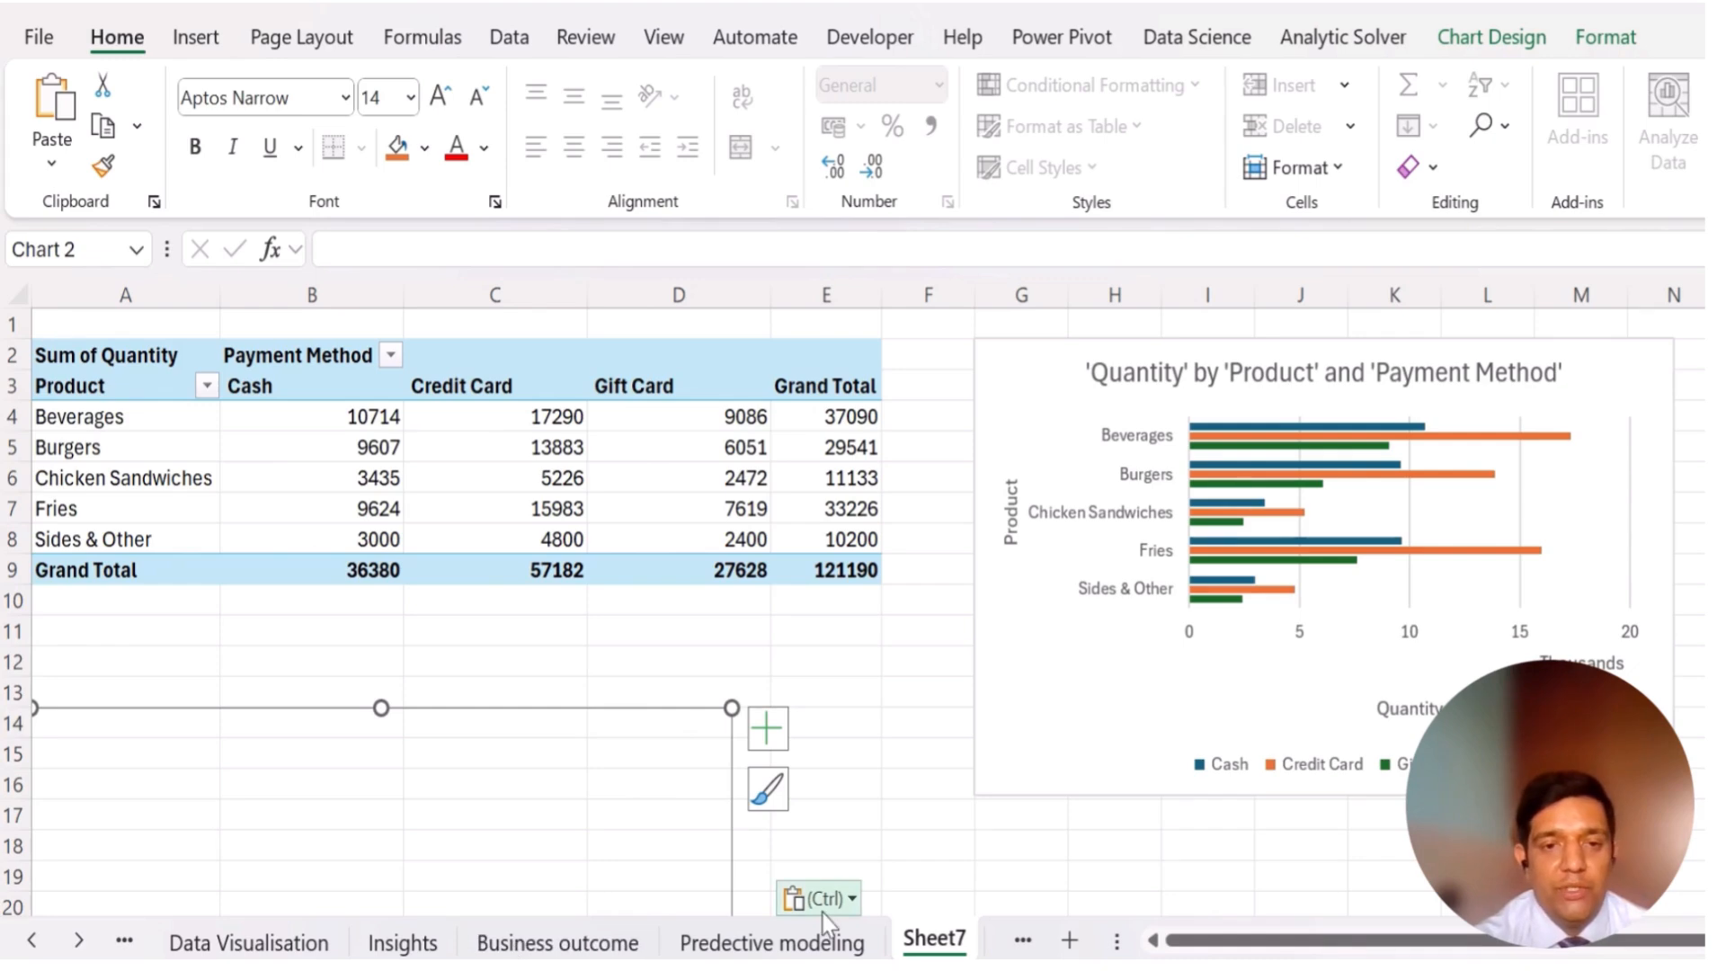
# - Rename Sheet7 as Visulisation and deselect the pasted chart
pyautogui.doubleClick(934, 937)
pyautogui.write('Vi')
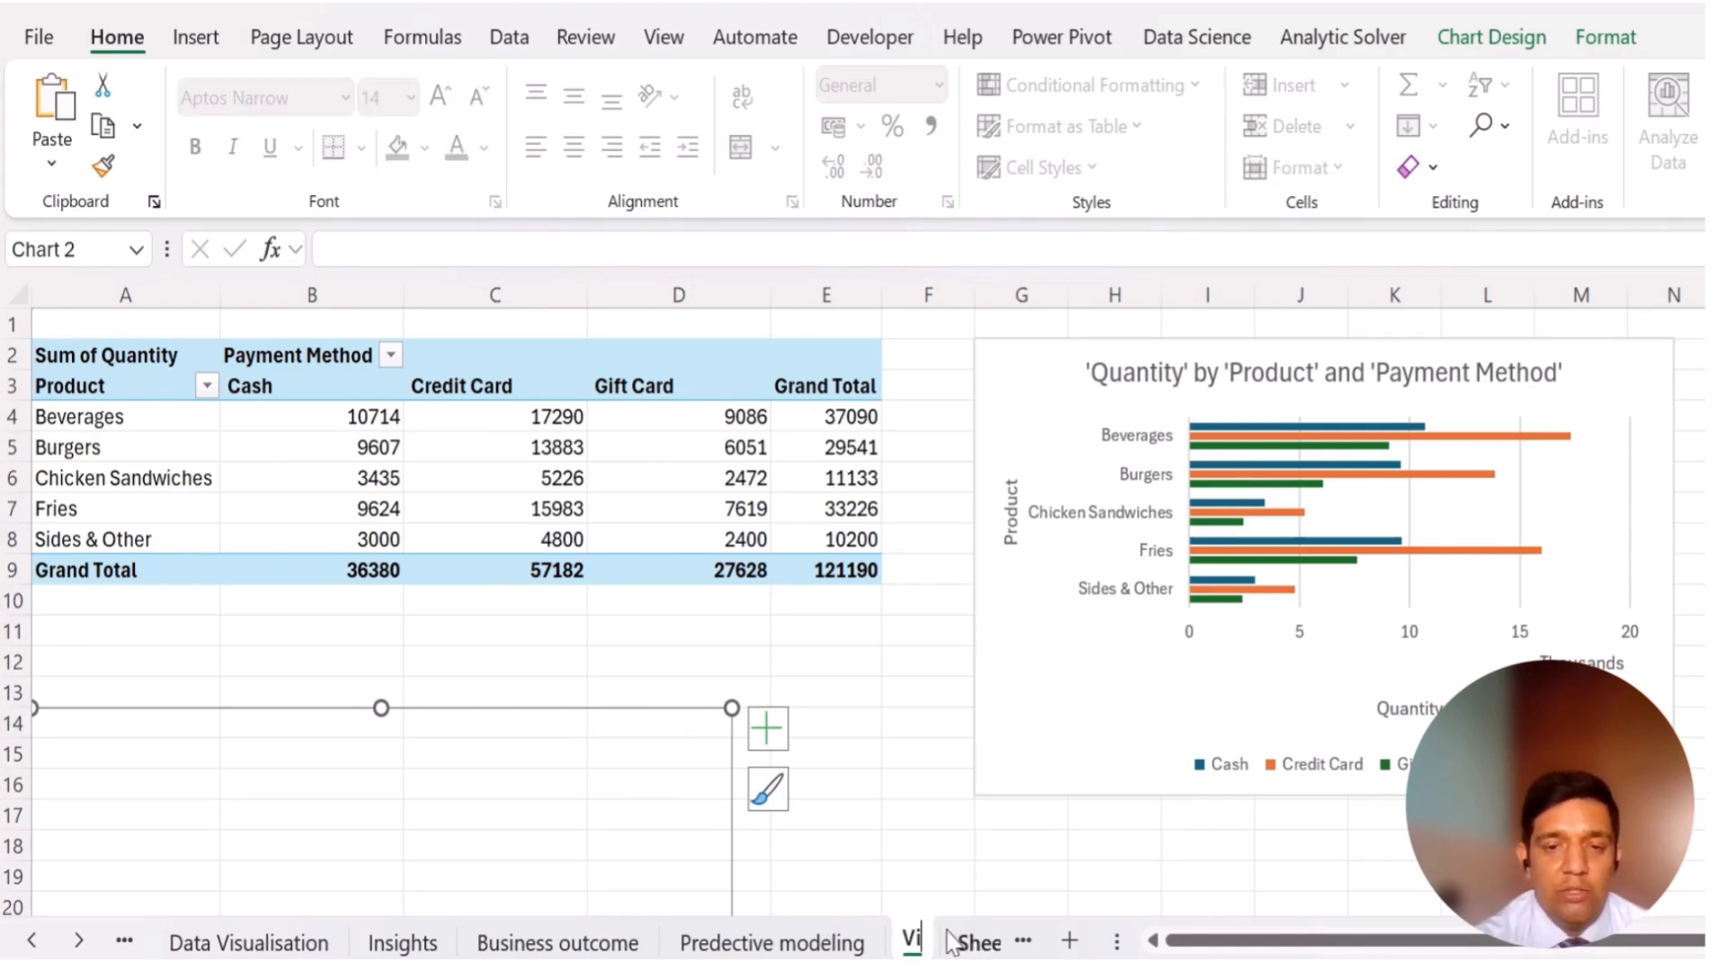
pyautogui.write('sulisation')
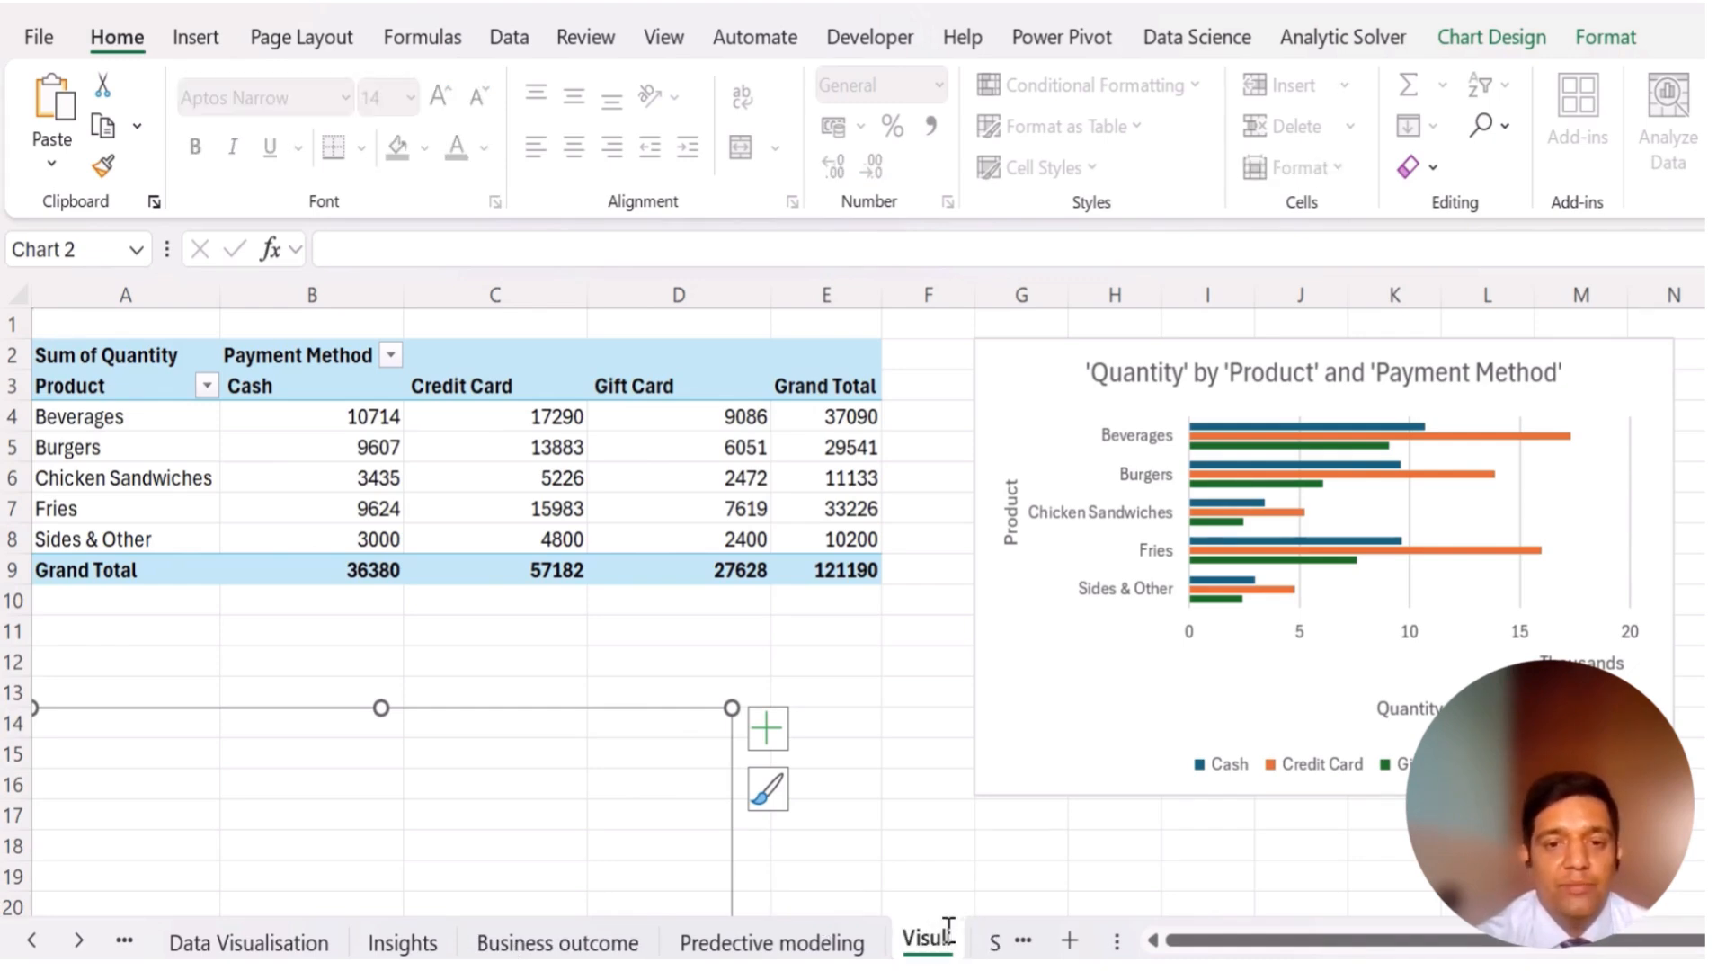
pyautogui.press('Return')
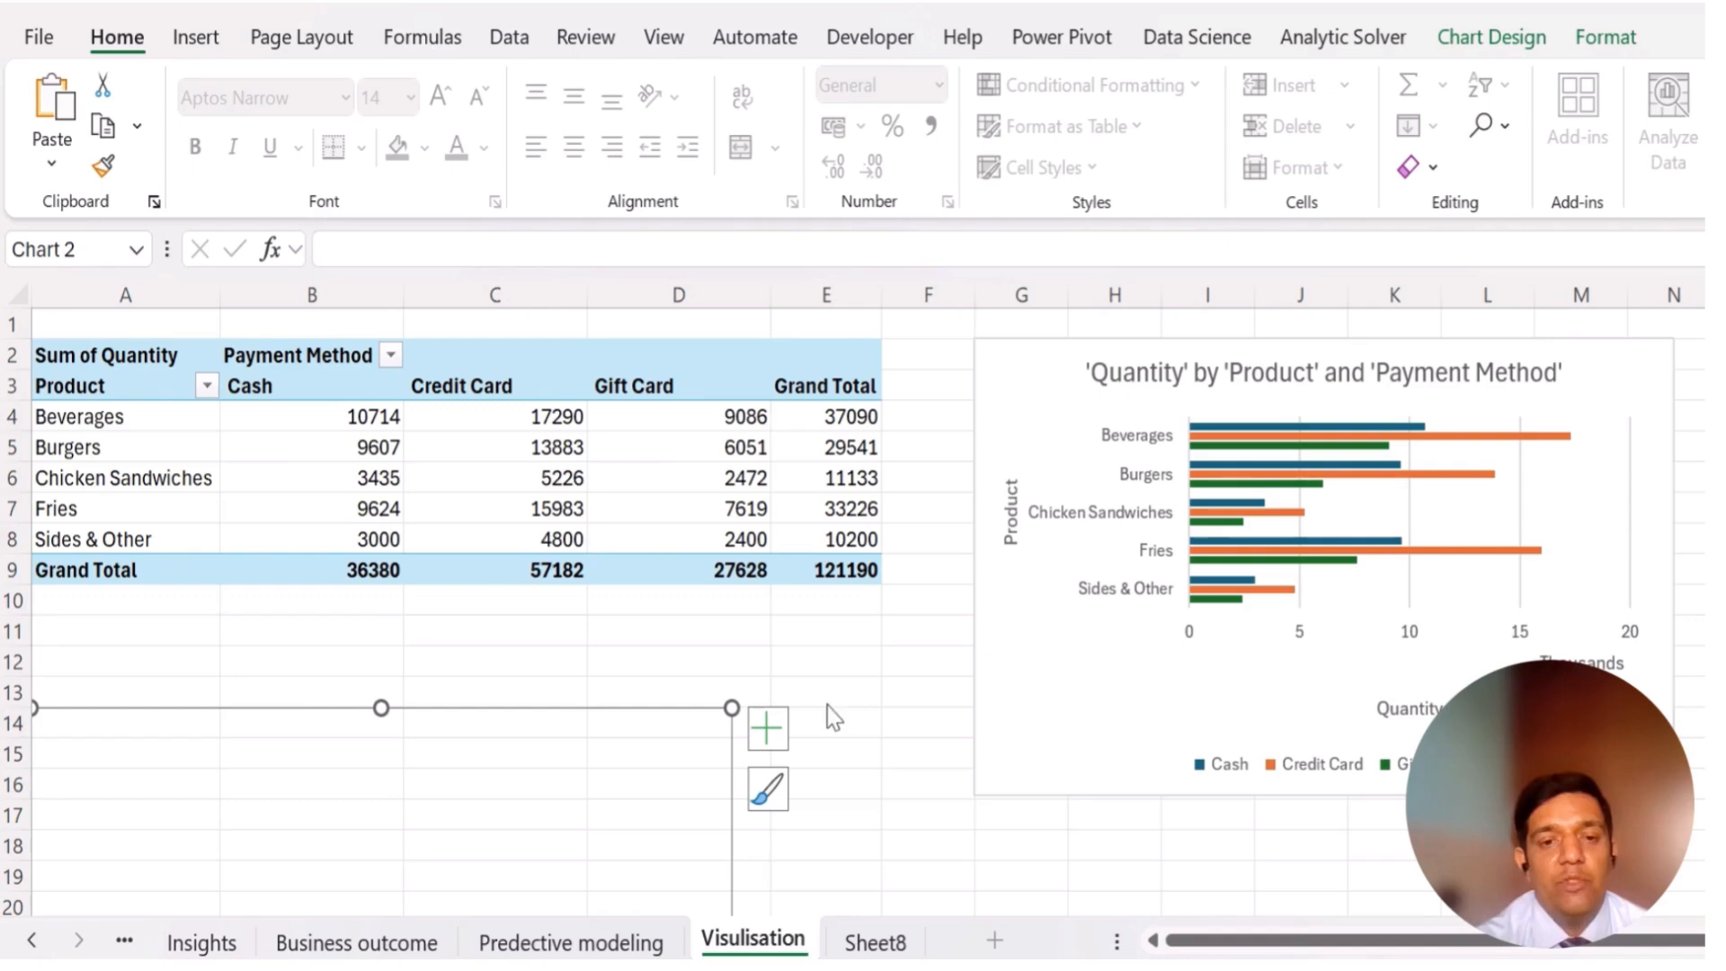
pyautogui.click(876, 757)
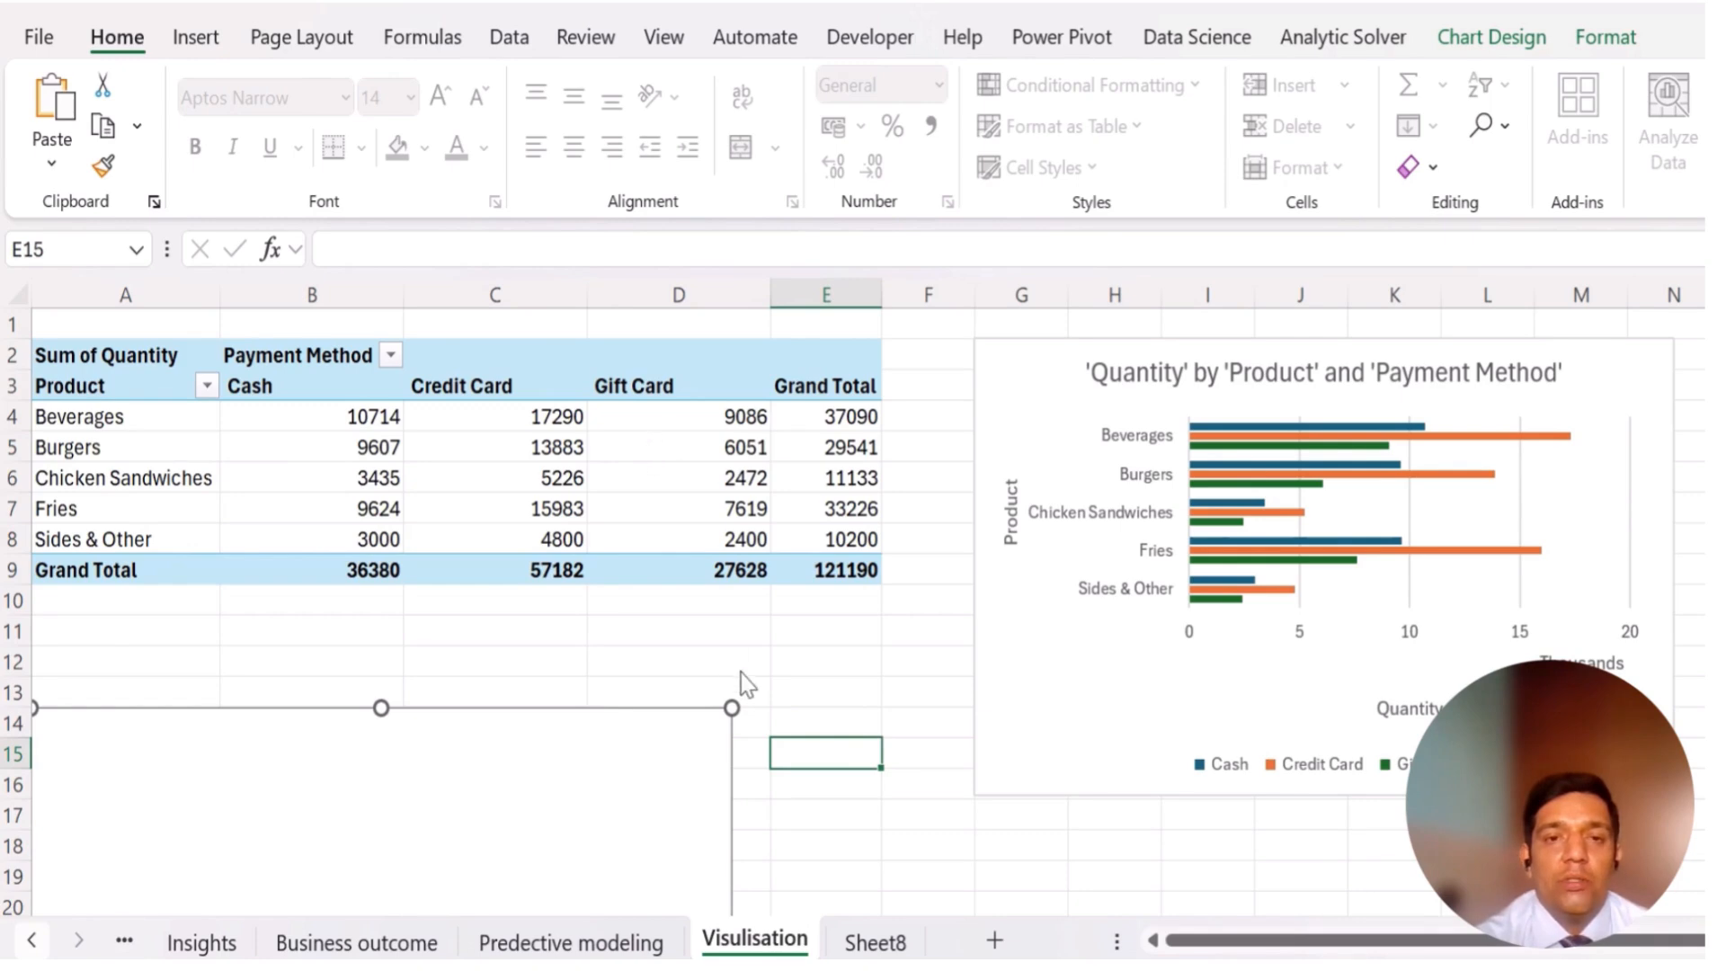
pyautogui.click(899, 671)
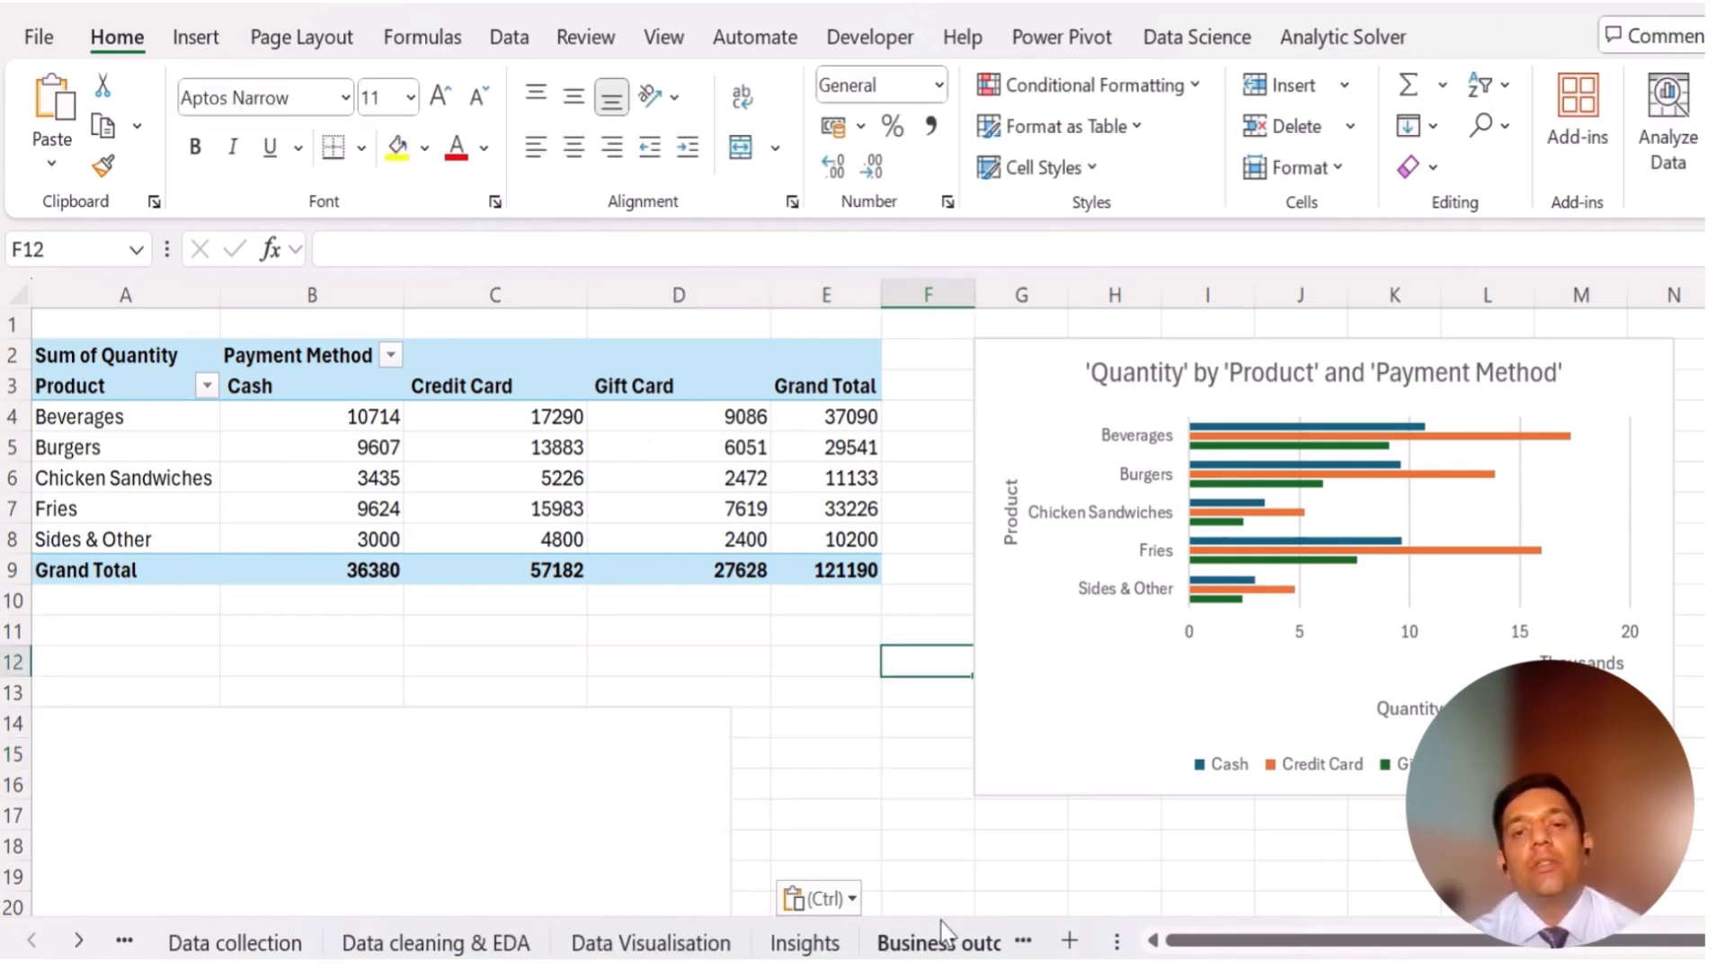
pyautogui.hotkey('ctrl', 'v')
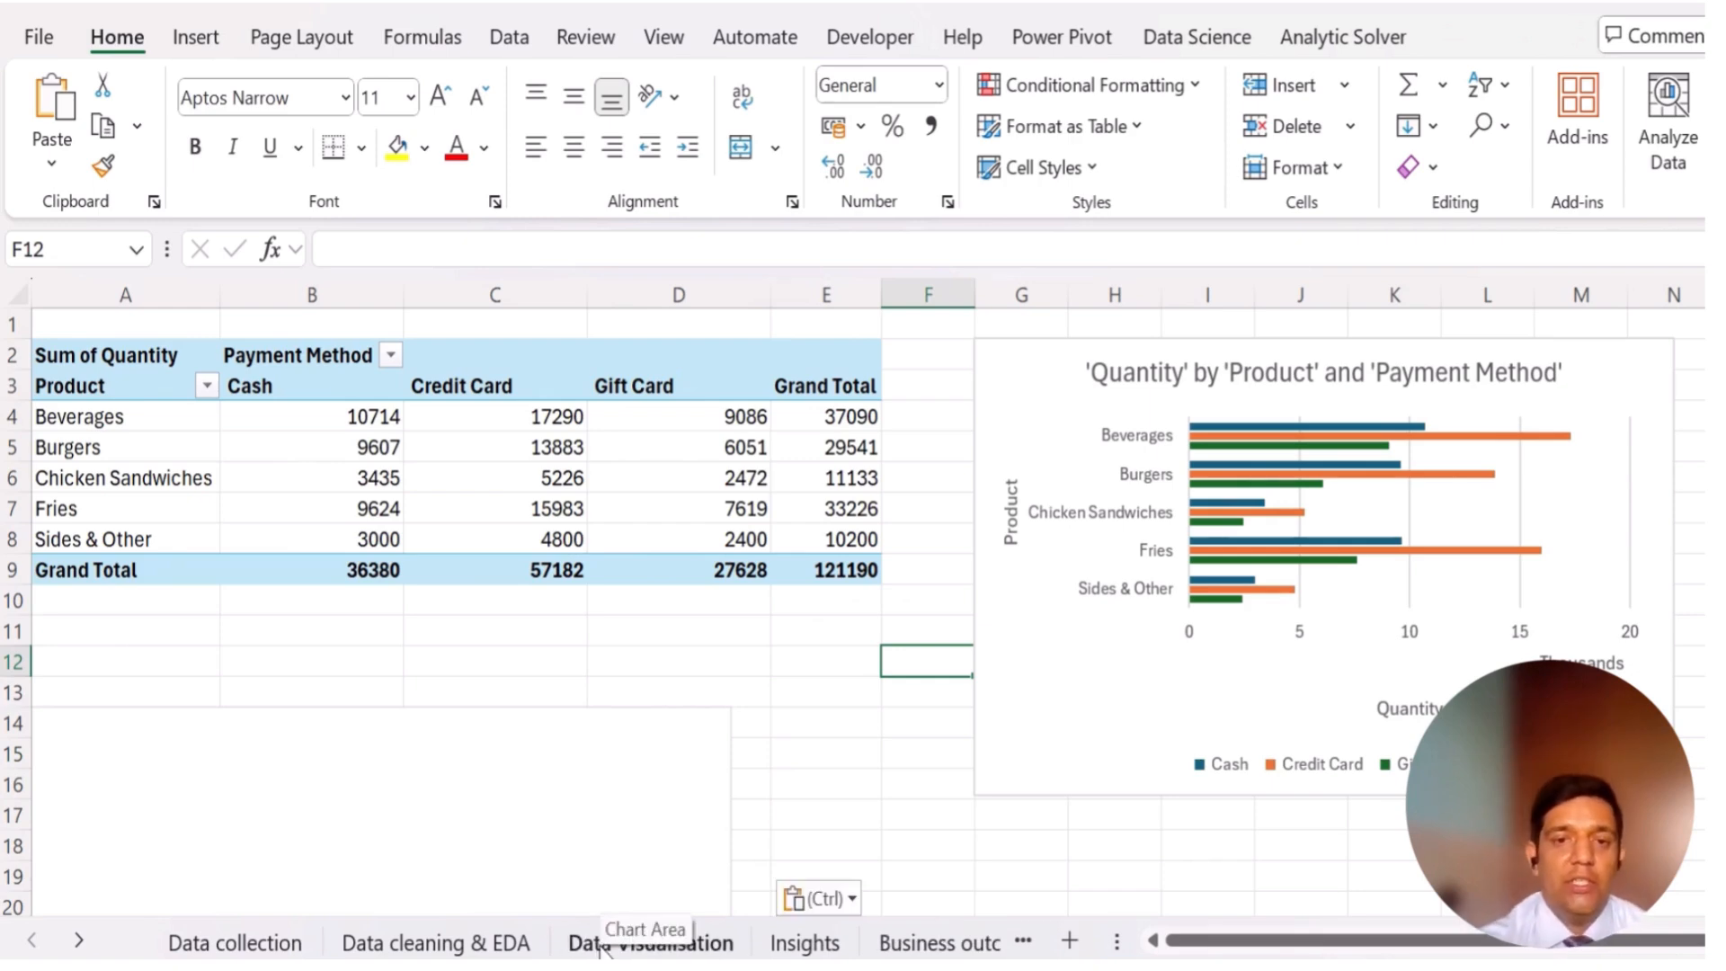
# - Delete the empty Data Visualisation sheet permanently
pyautogui.click(599, 944)
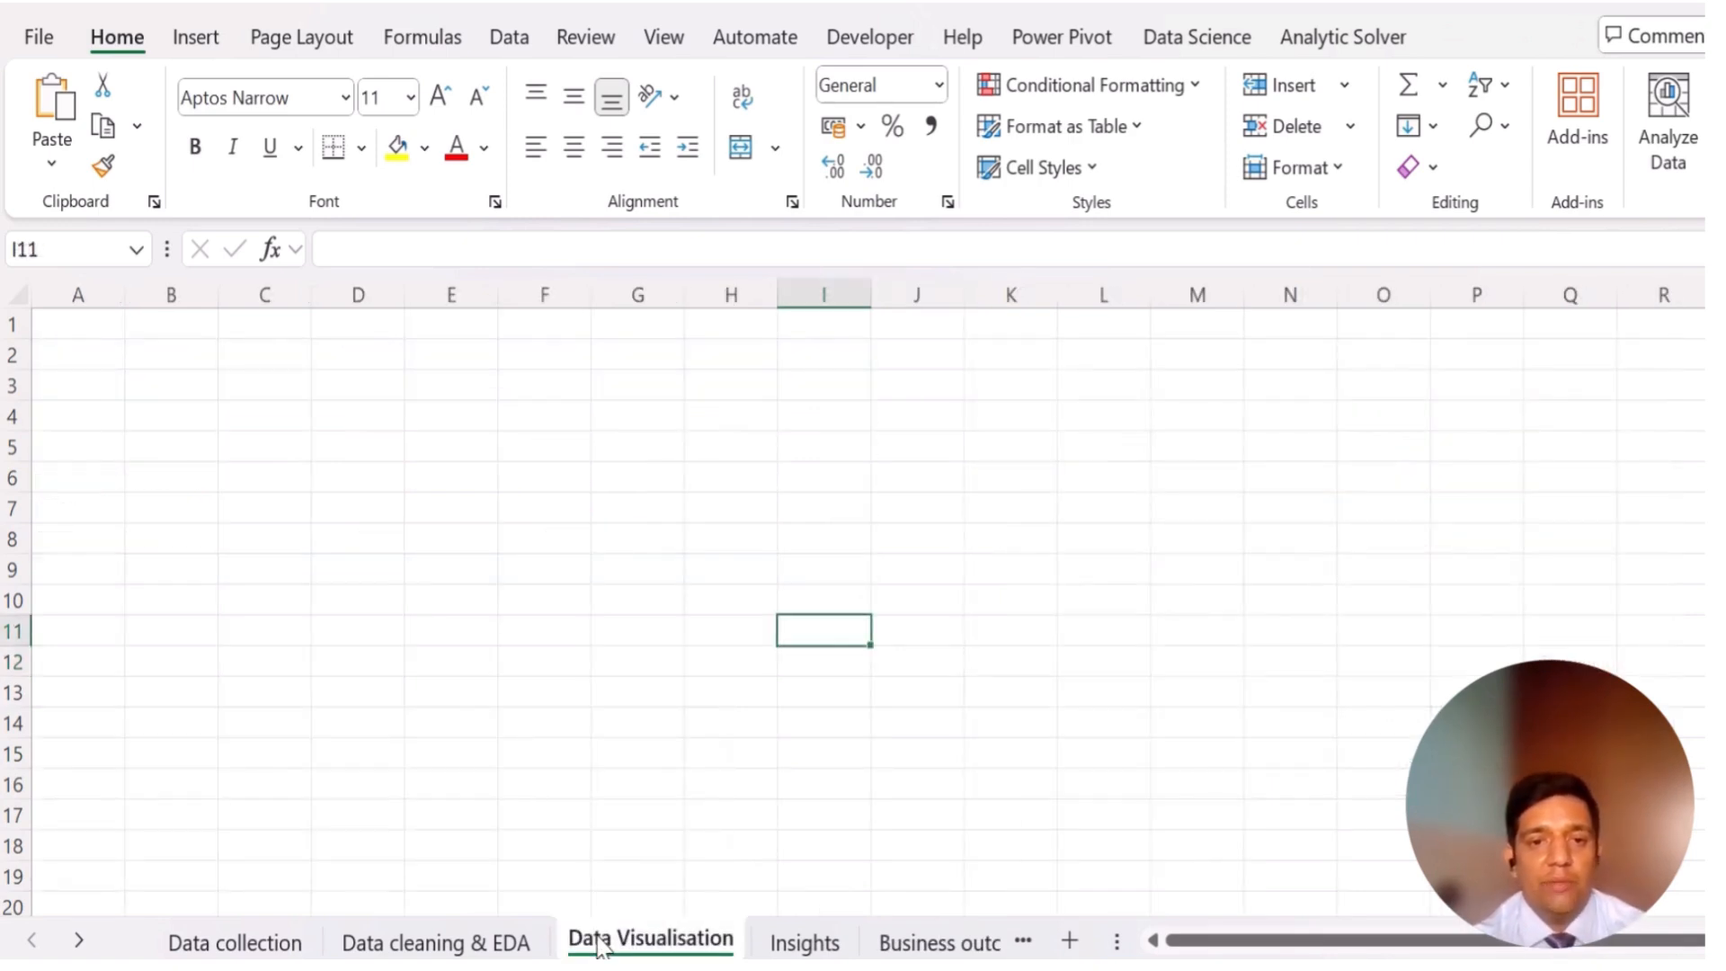
pyautogui.rightClick(598, 944)
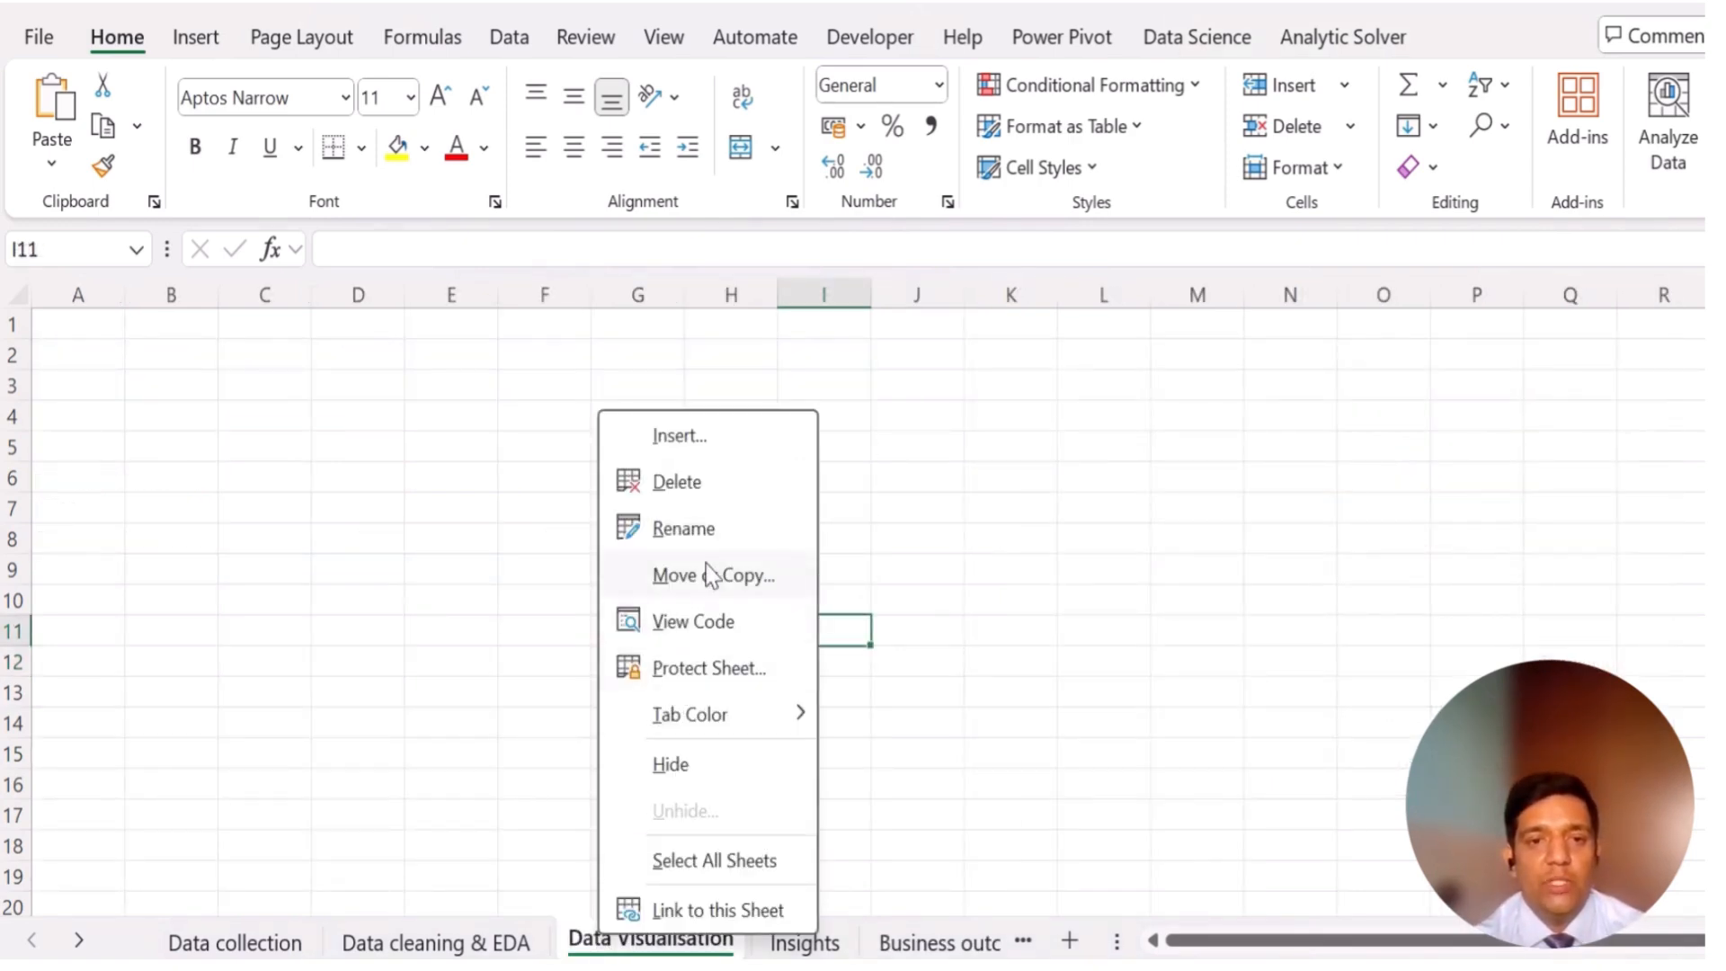
pyautogui.click(716, 486)
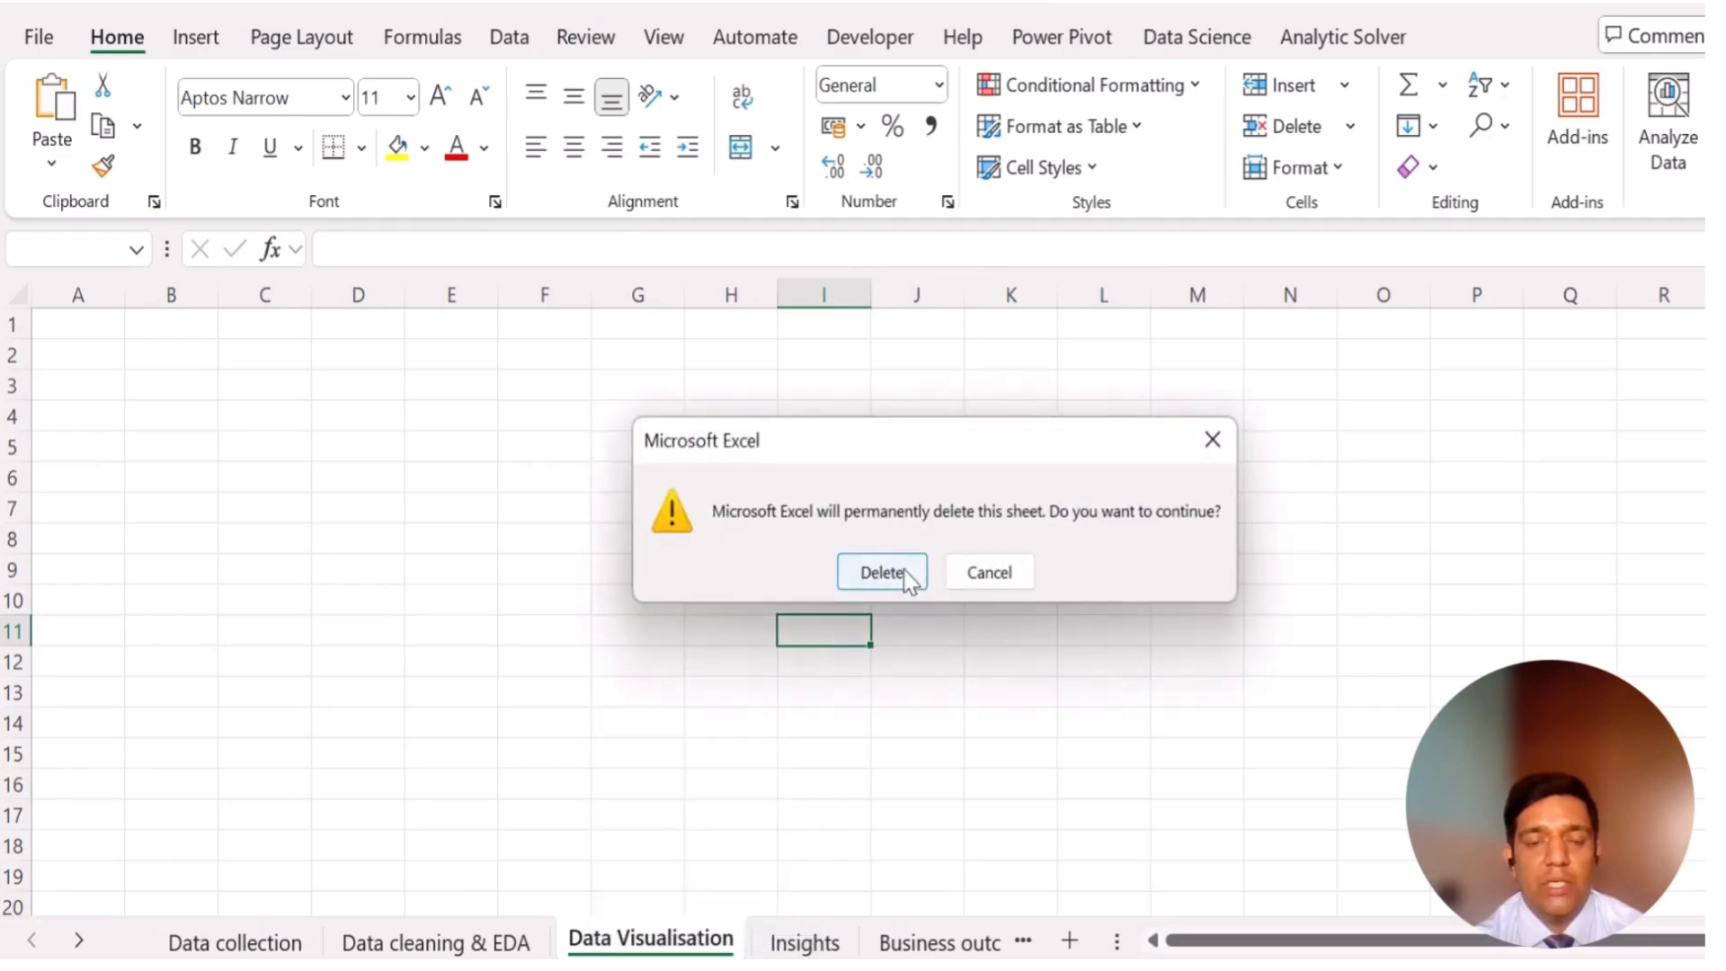
pyautogui.click(904, 573)
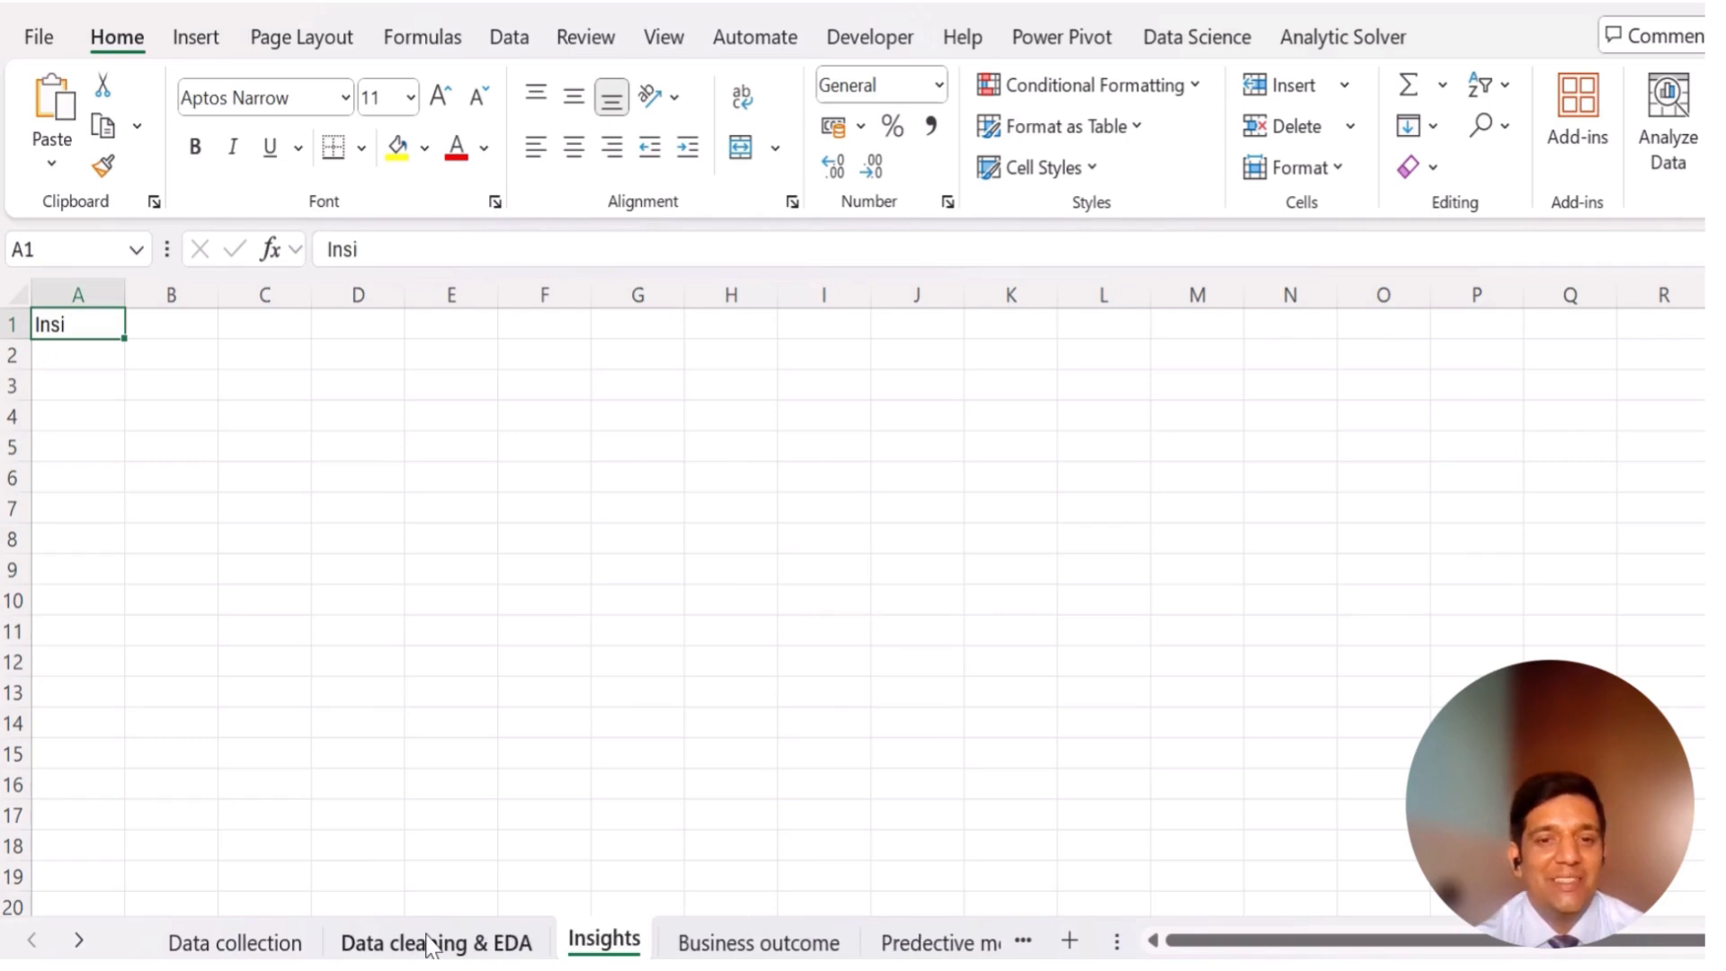
# - Return to the Visulisation sheet and view the charts placed around the pivot table
pyautogui.click(935, 941)
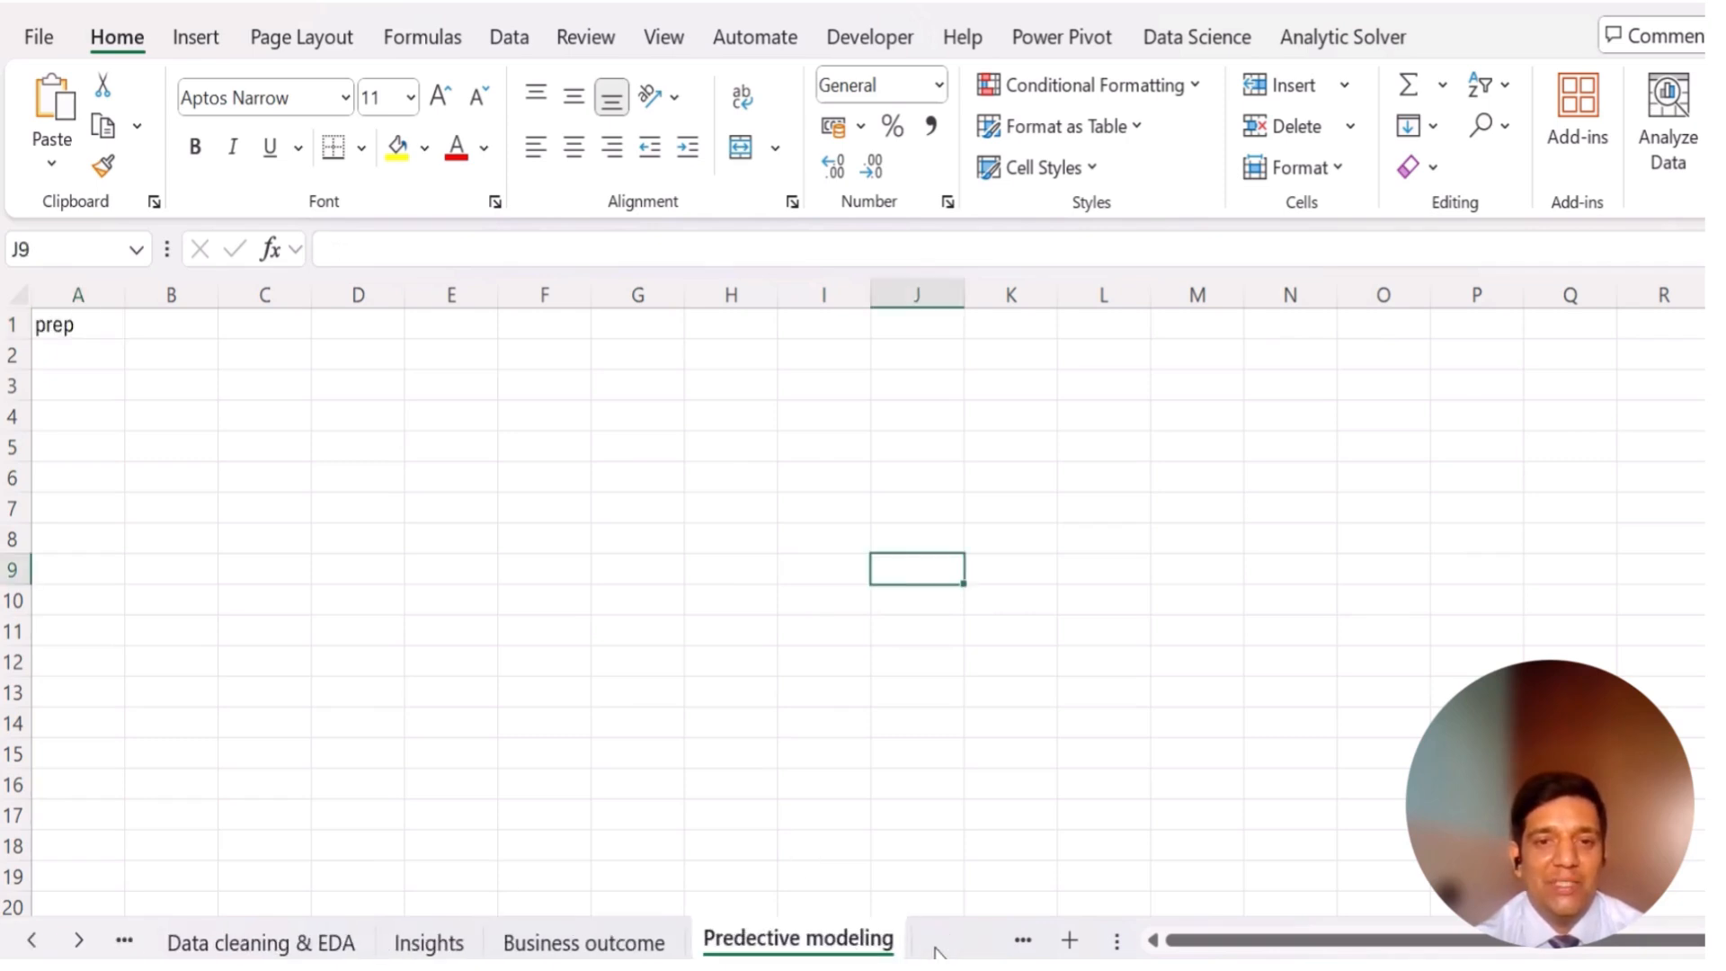
pyautogui.click(936, 945)
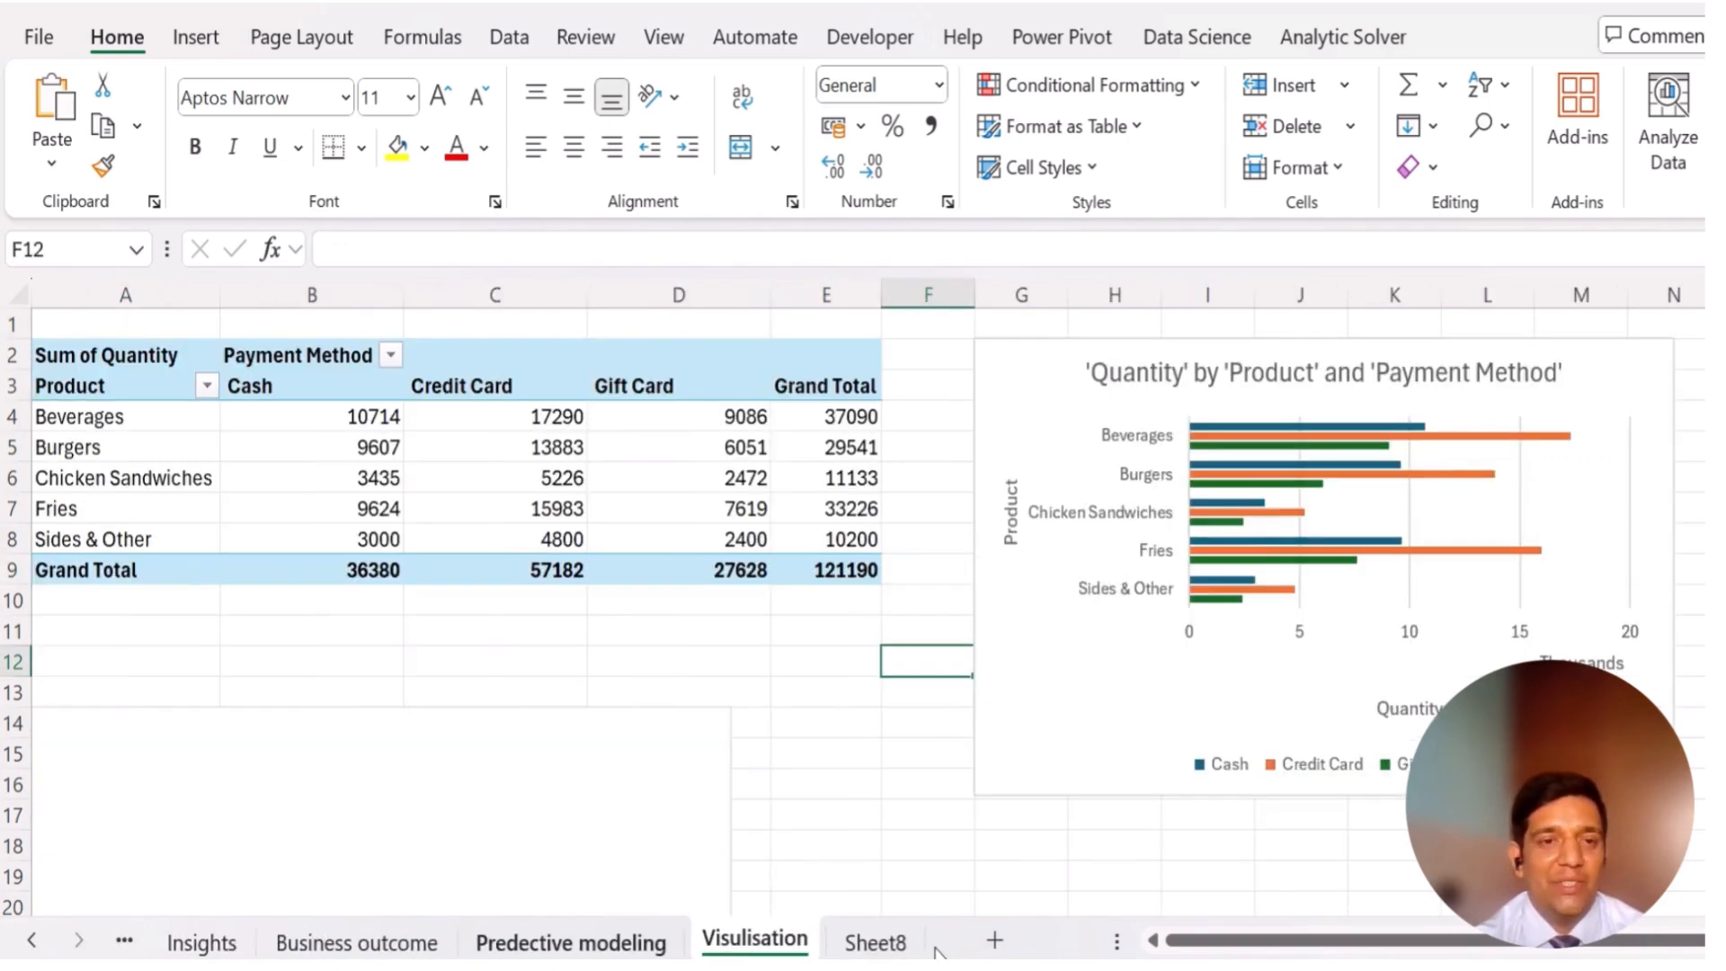
pyautogui.click(548, 816)
pyautogui.scroll(-3, 549, 816)
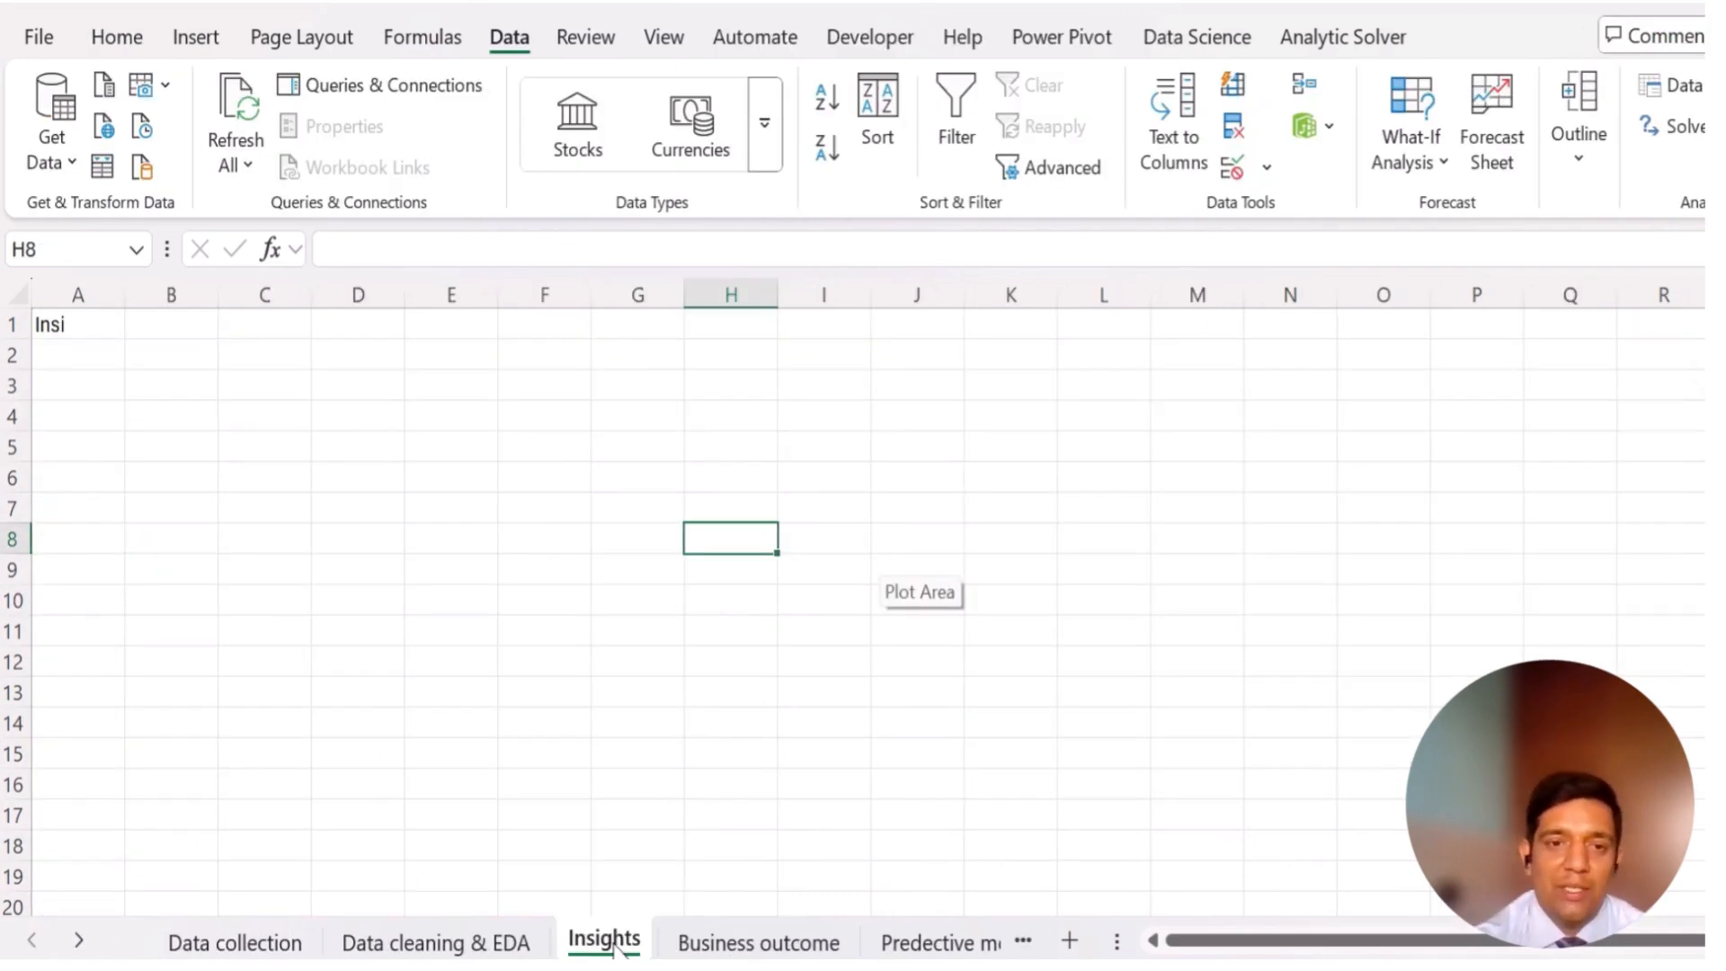
# - Clear cell A1 on the Insights sheet and start Descriptive Statistics from the Data Analysis tools
pyautogui.click(79, 331)
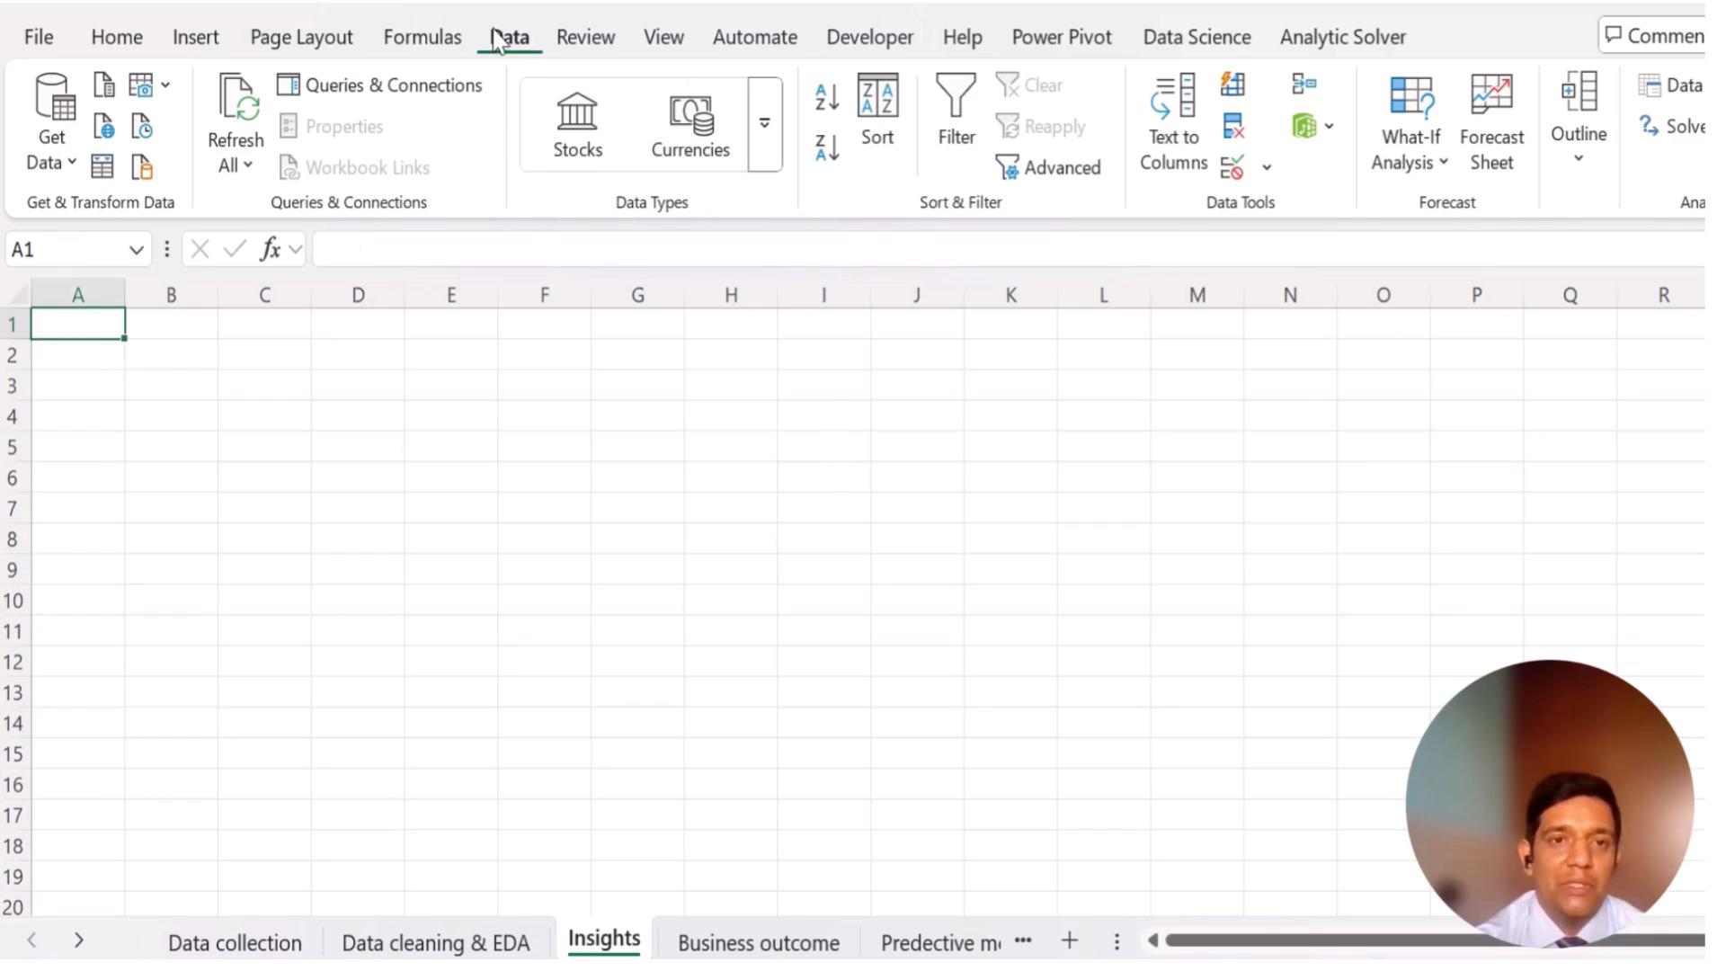
pyautogui.click(455, 37)
pyautogui.click(506, 45)
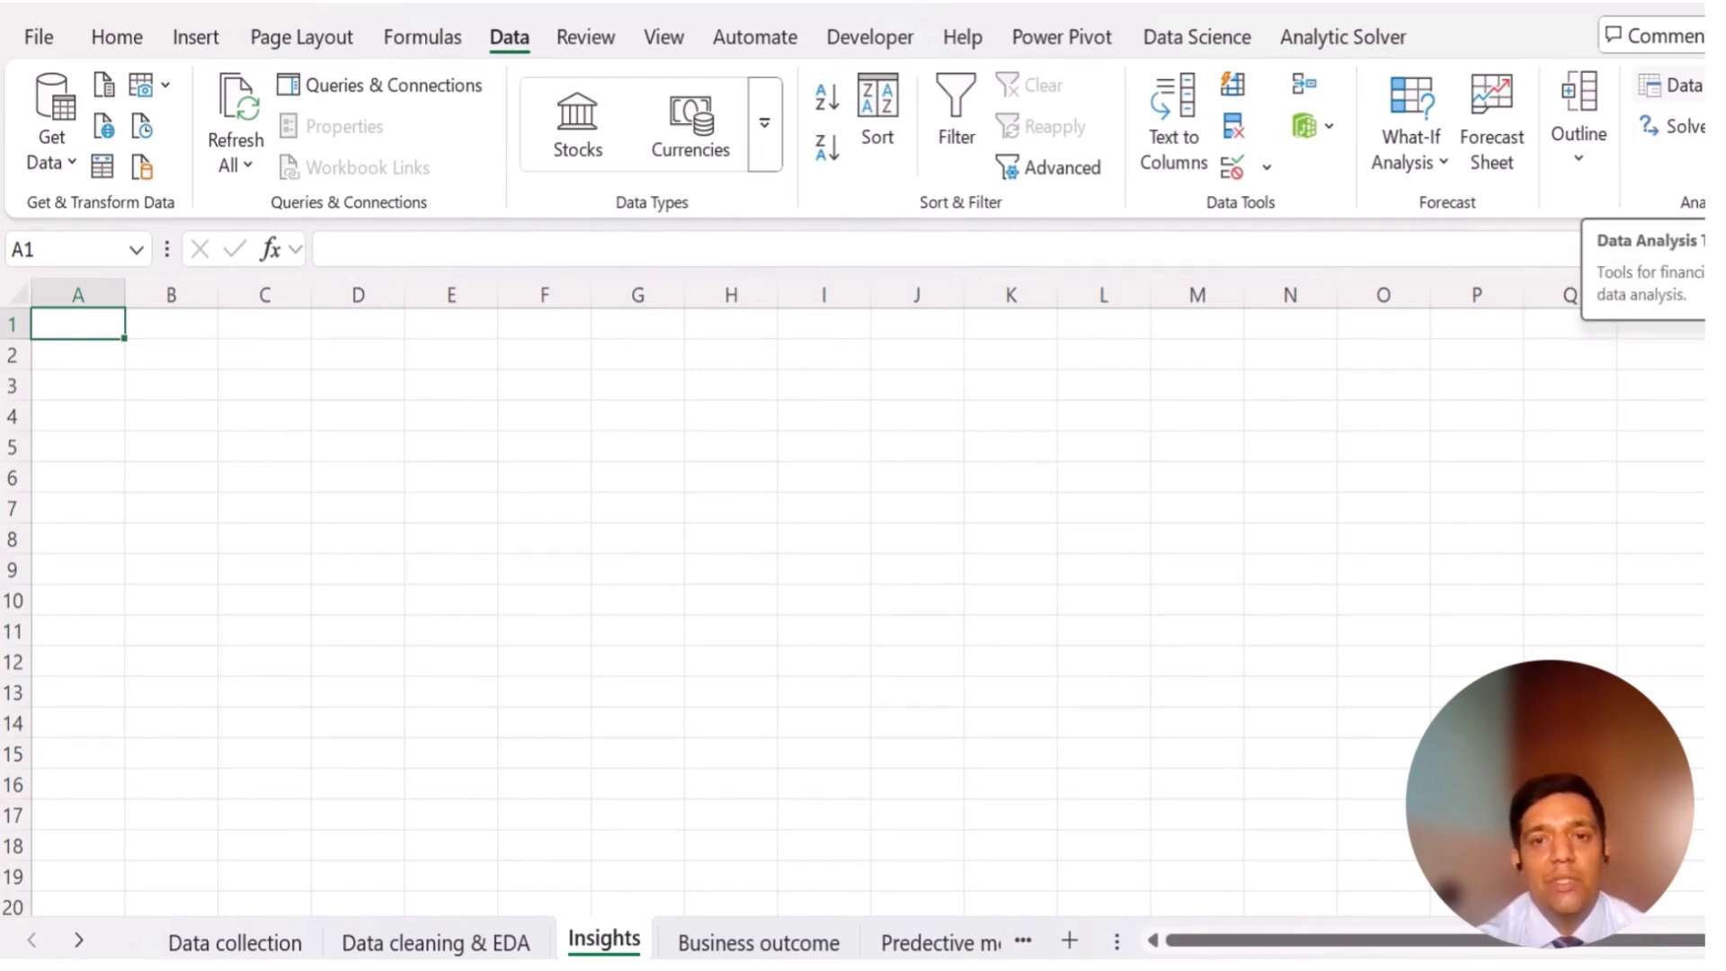
pyautogui.click(1670, 85)
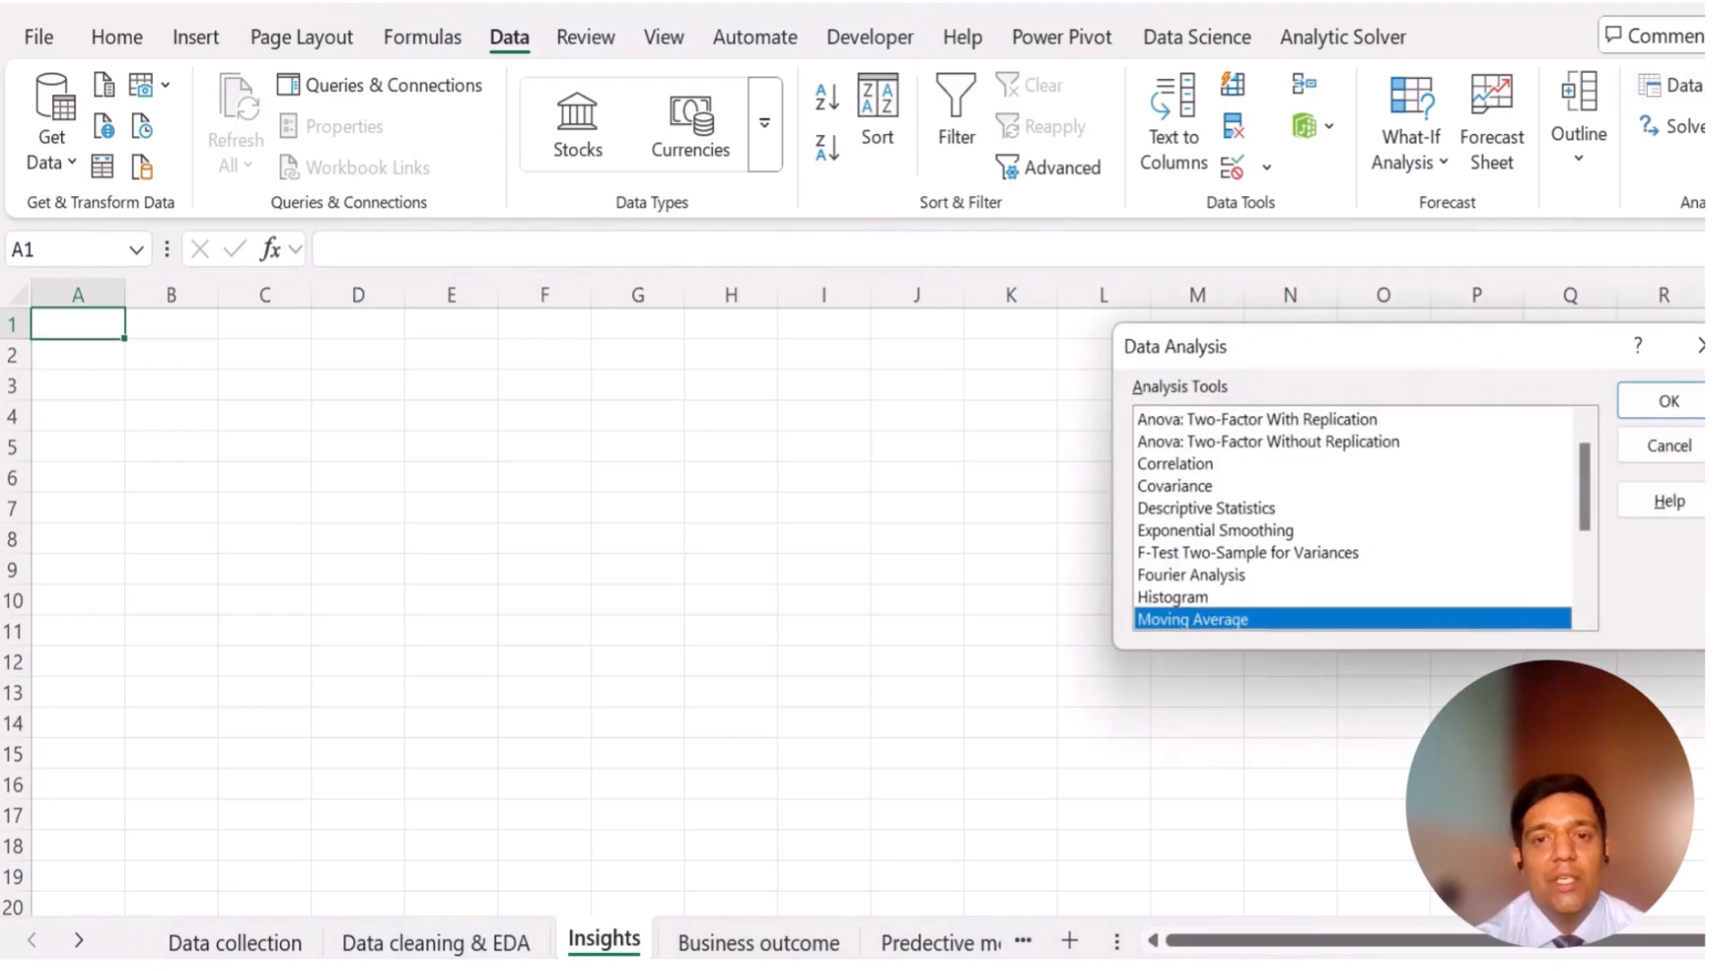
pyautogui.click(1233, 510)
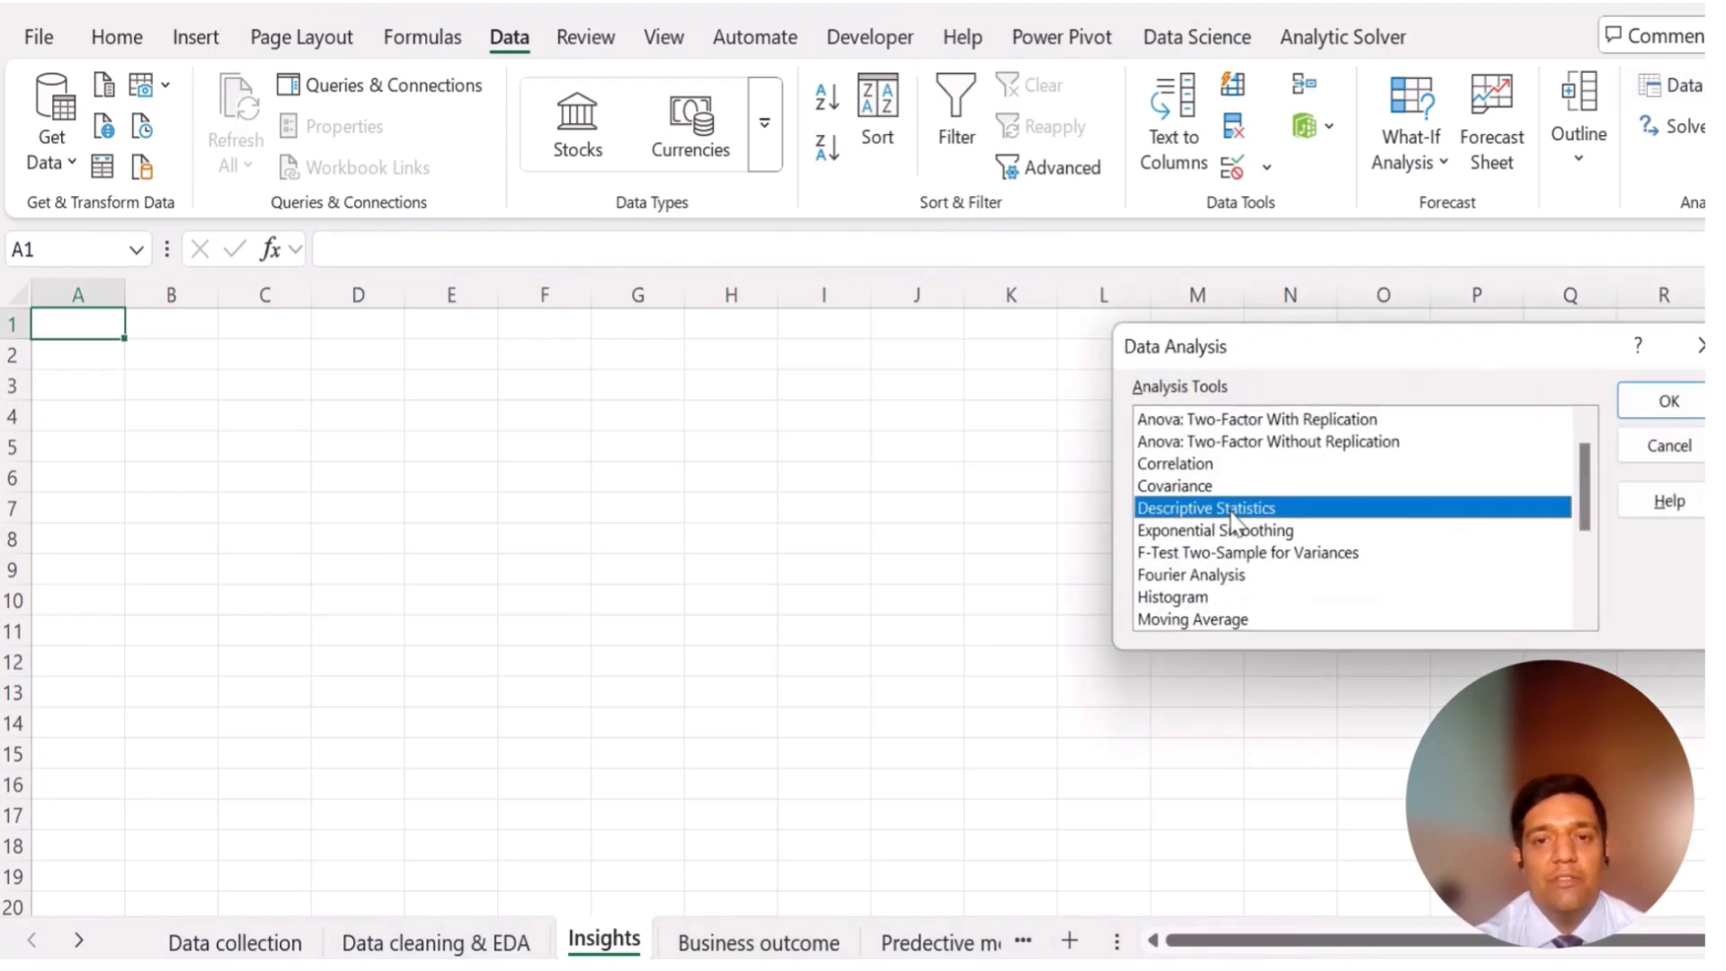
pyautogui.click(1664, 409)
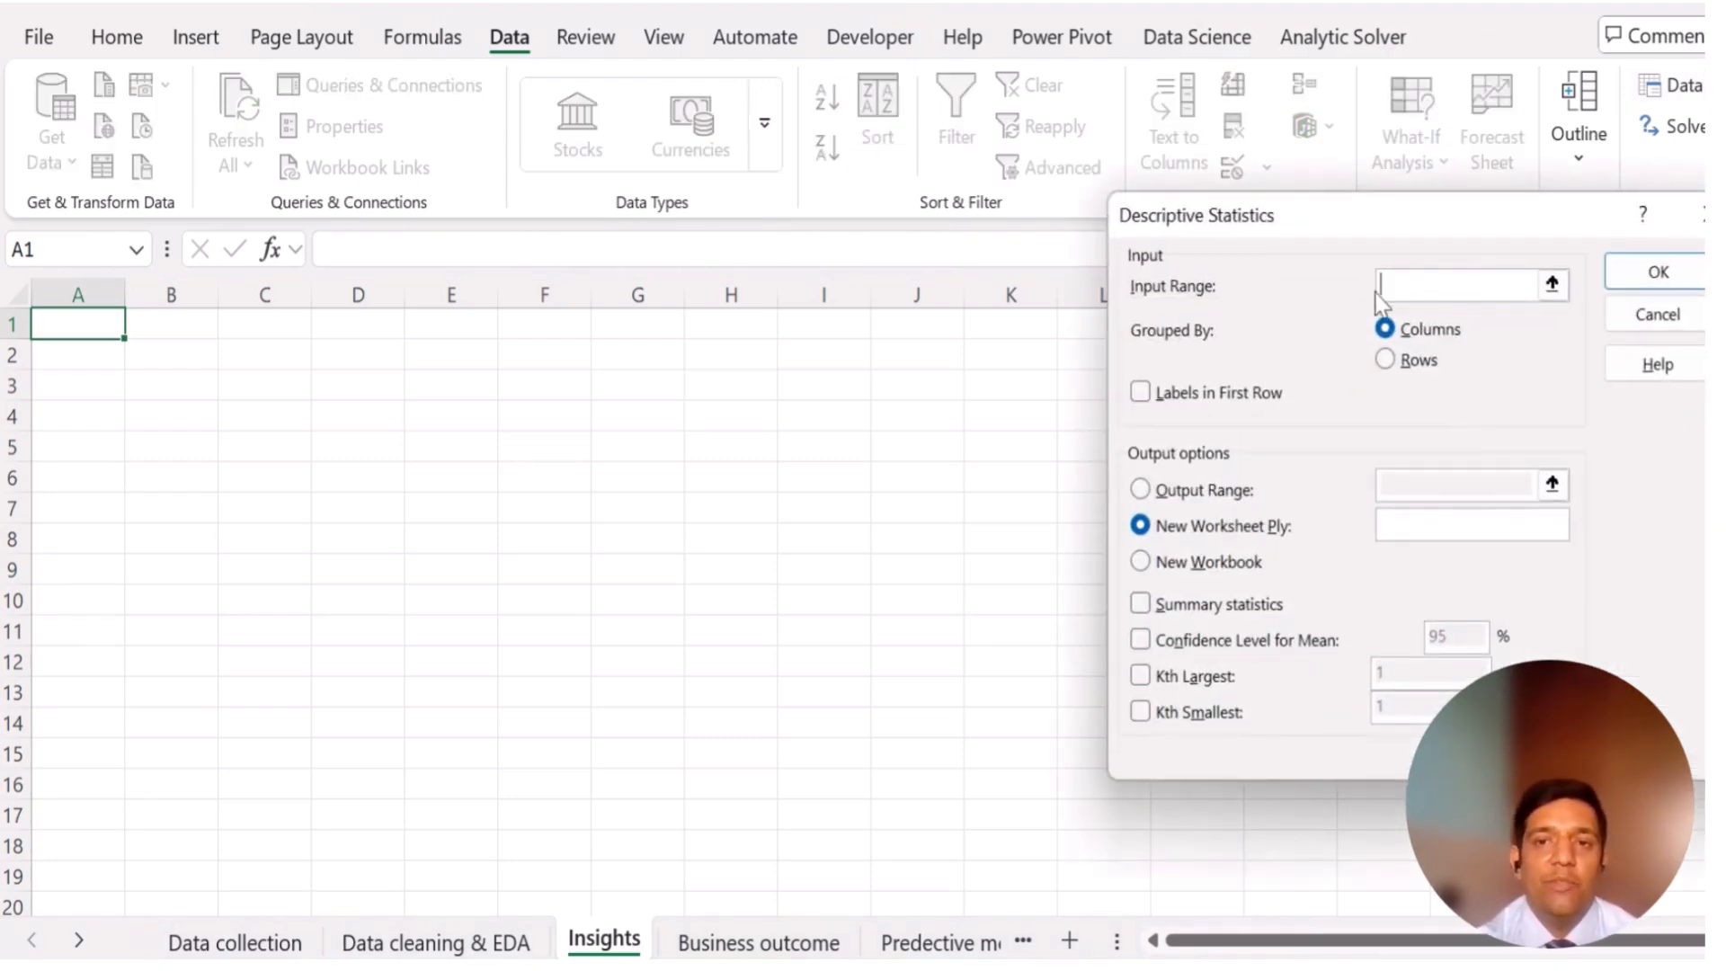
# - Set the Descriptive Statistics input range to A1:I263 on the Data cleaning & EDA sheet
pyautogui.click(1551, 286)
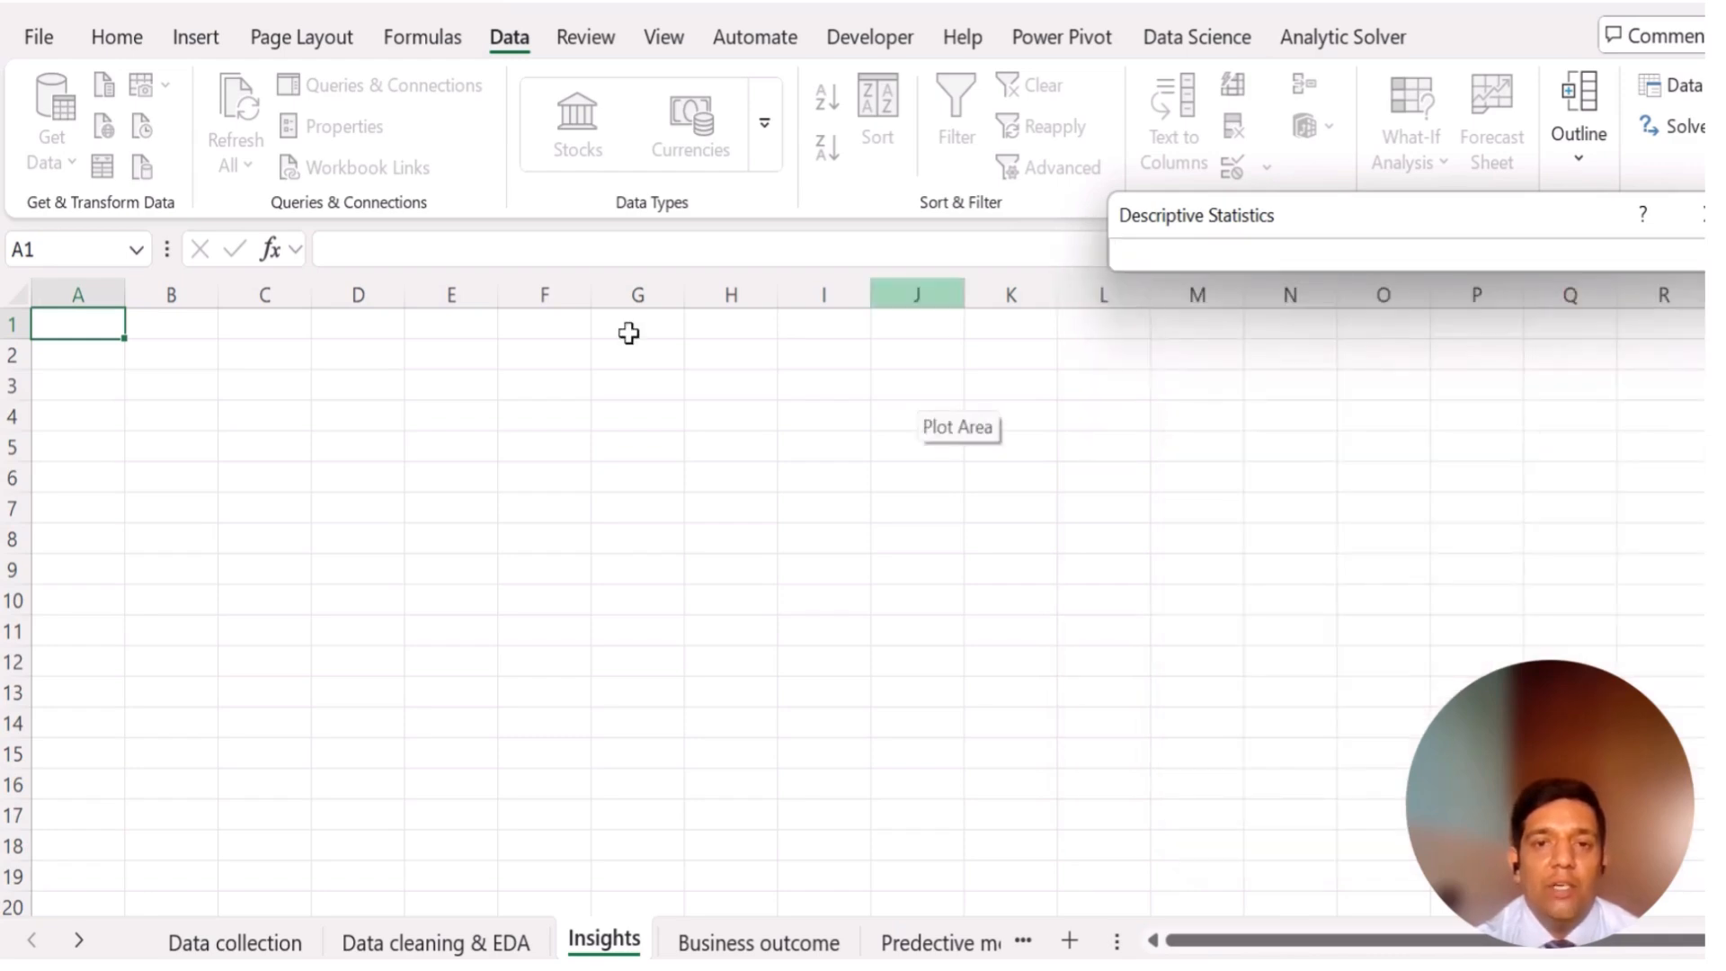
pyautogui.click(230, 942)
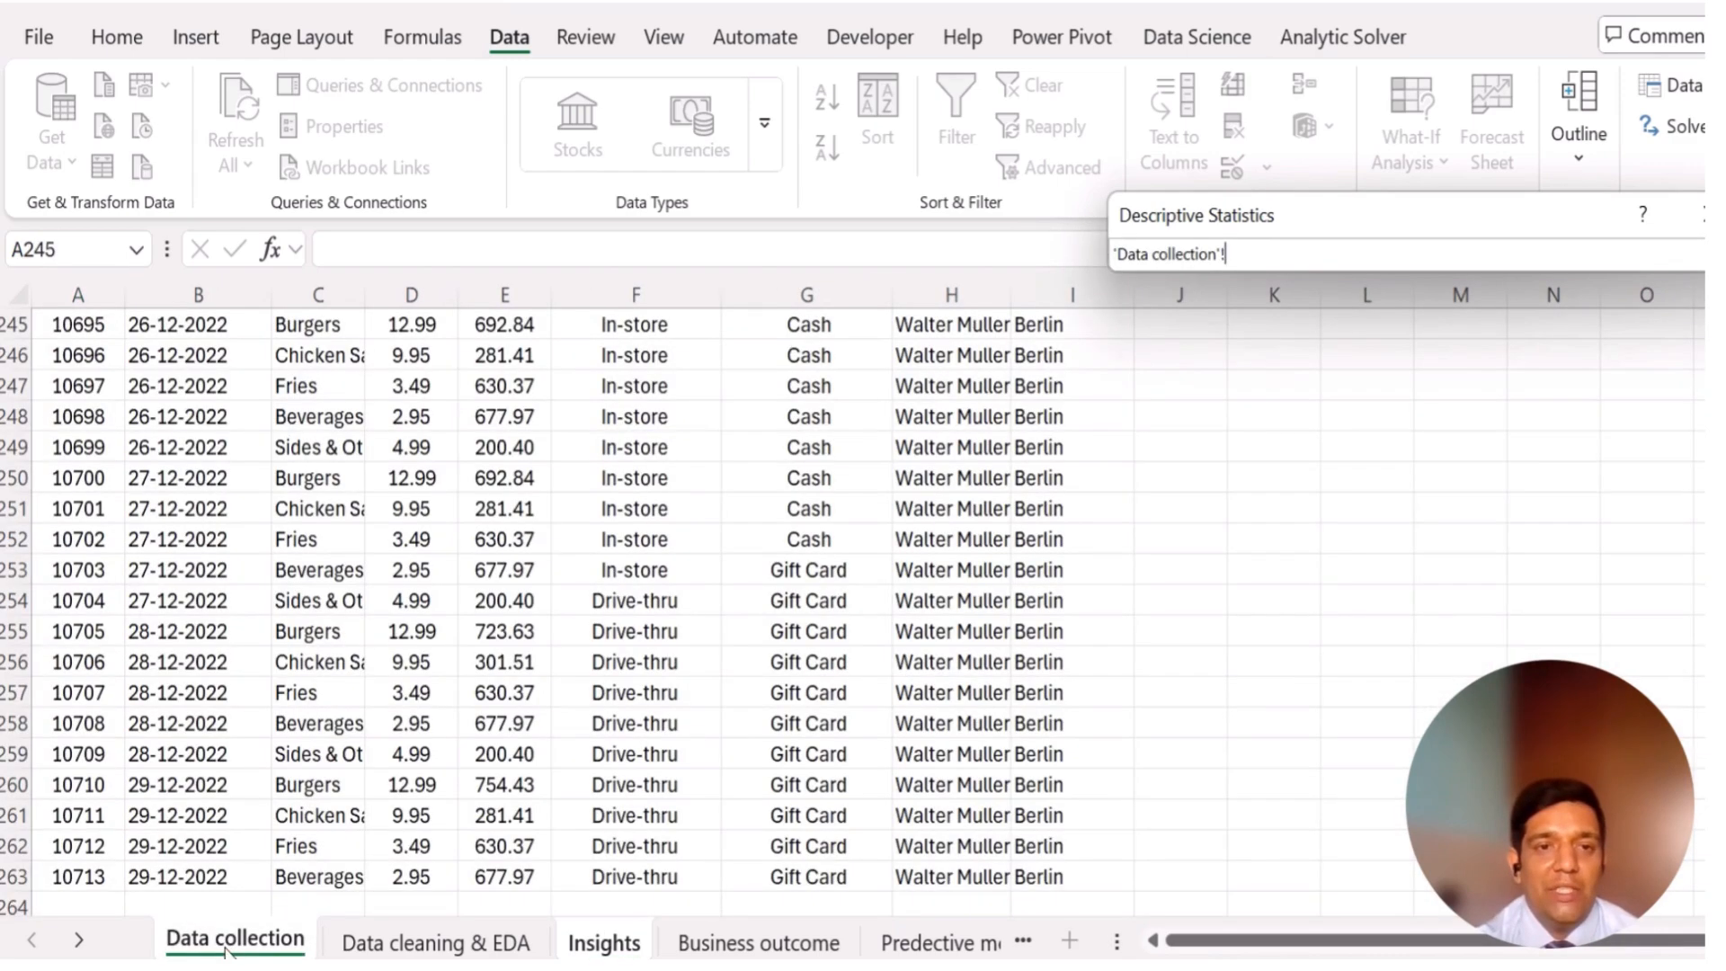
pyautogui.click(381, 944)
pyautogui.click(94, 333)
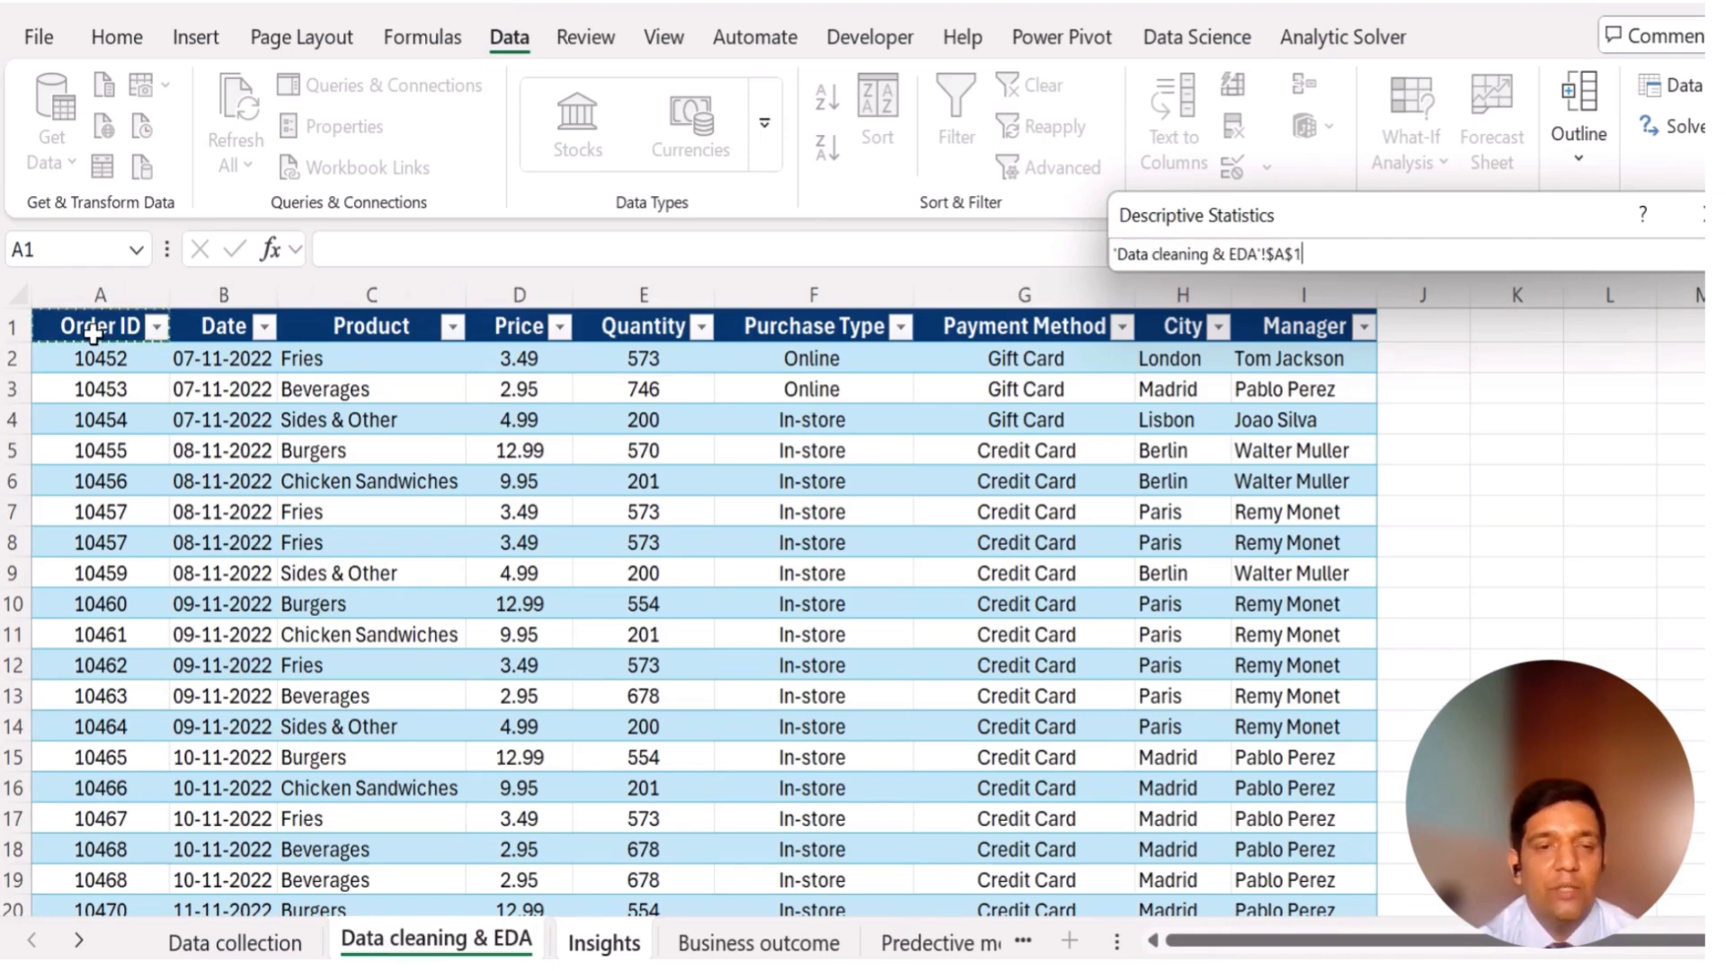
pyautogui.hotkey('ctrl', 'shift', 'Right')
pyautogui.hotkey('ctrl', 'shift', 'Down')
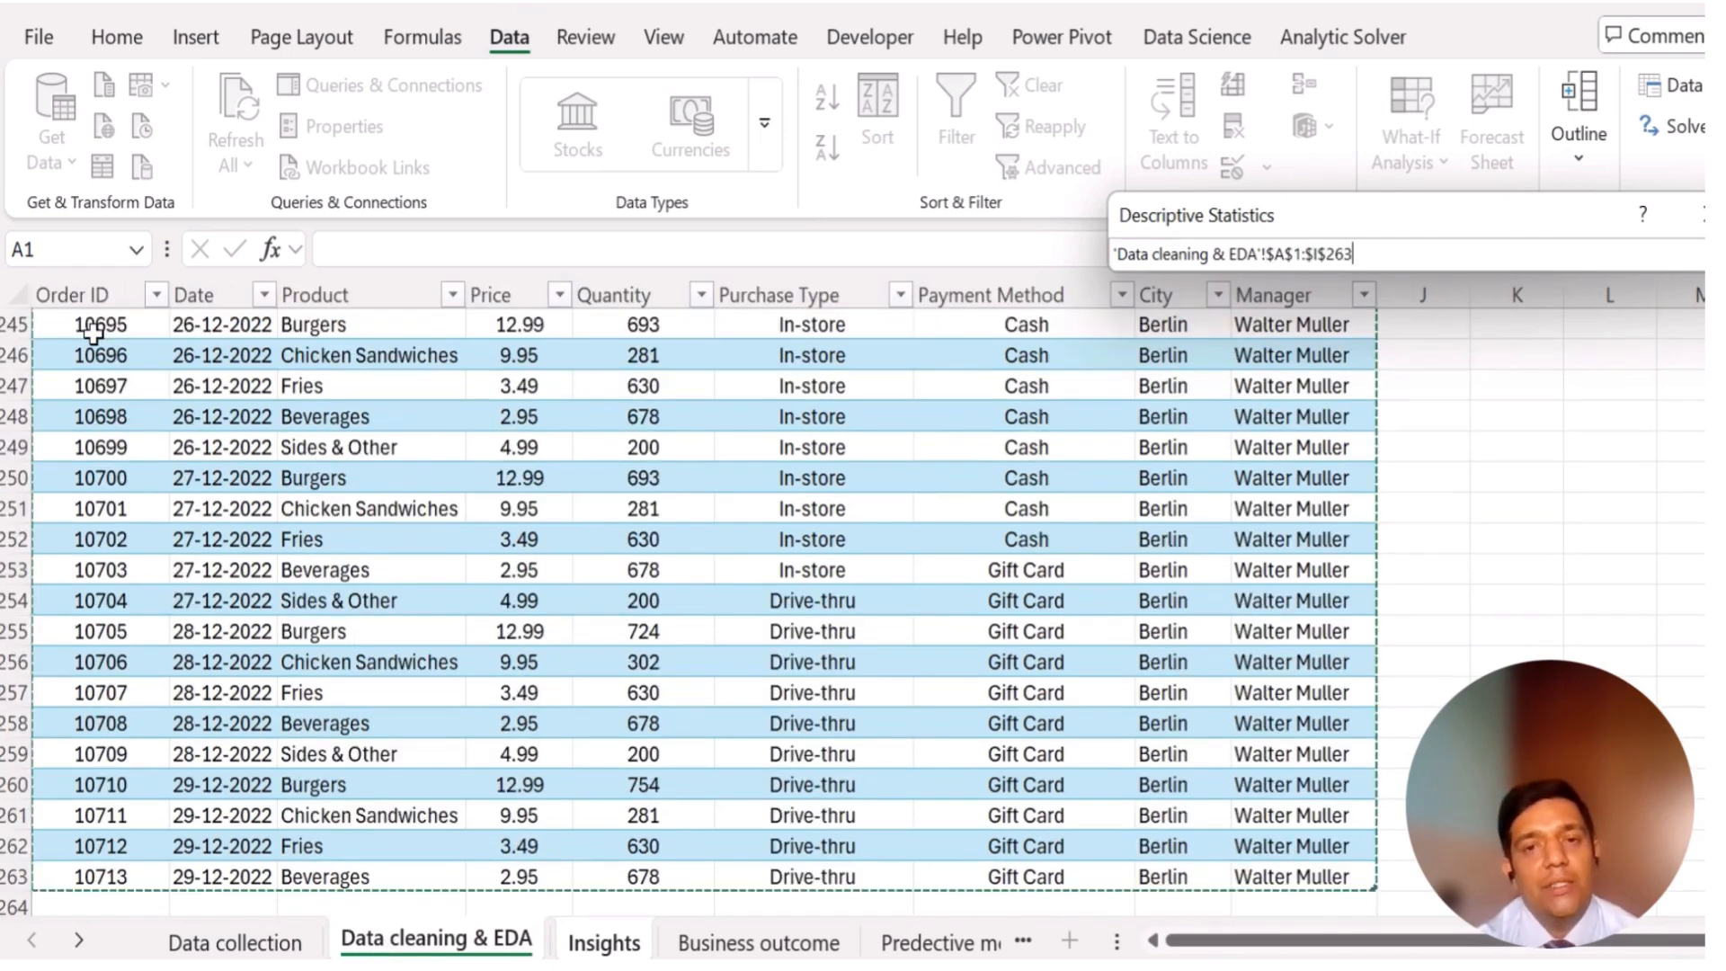
pyautogui.press('Return')
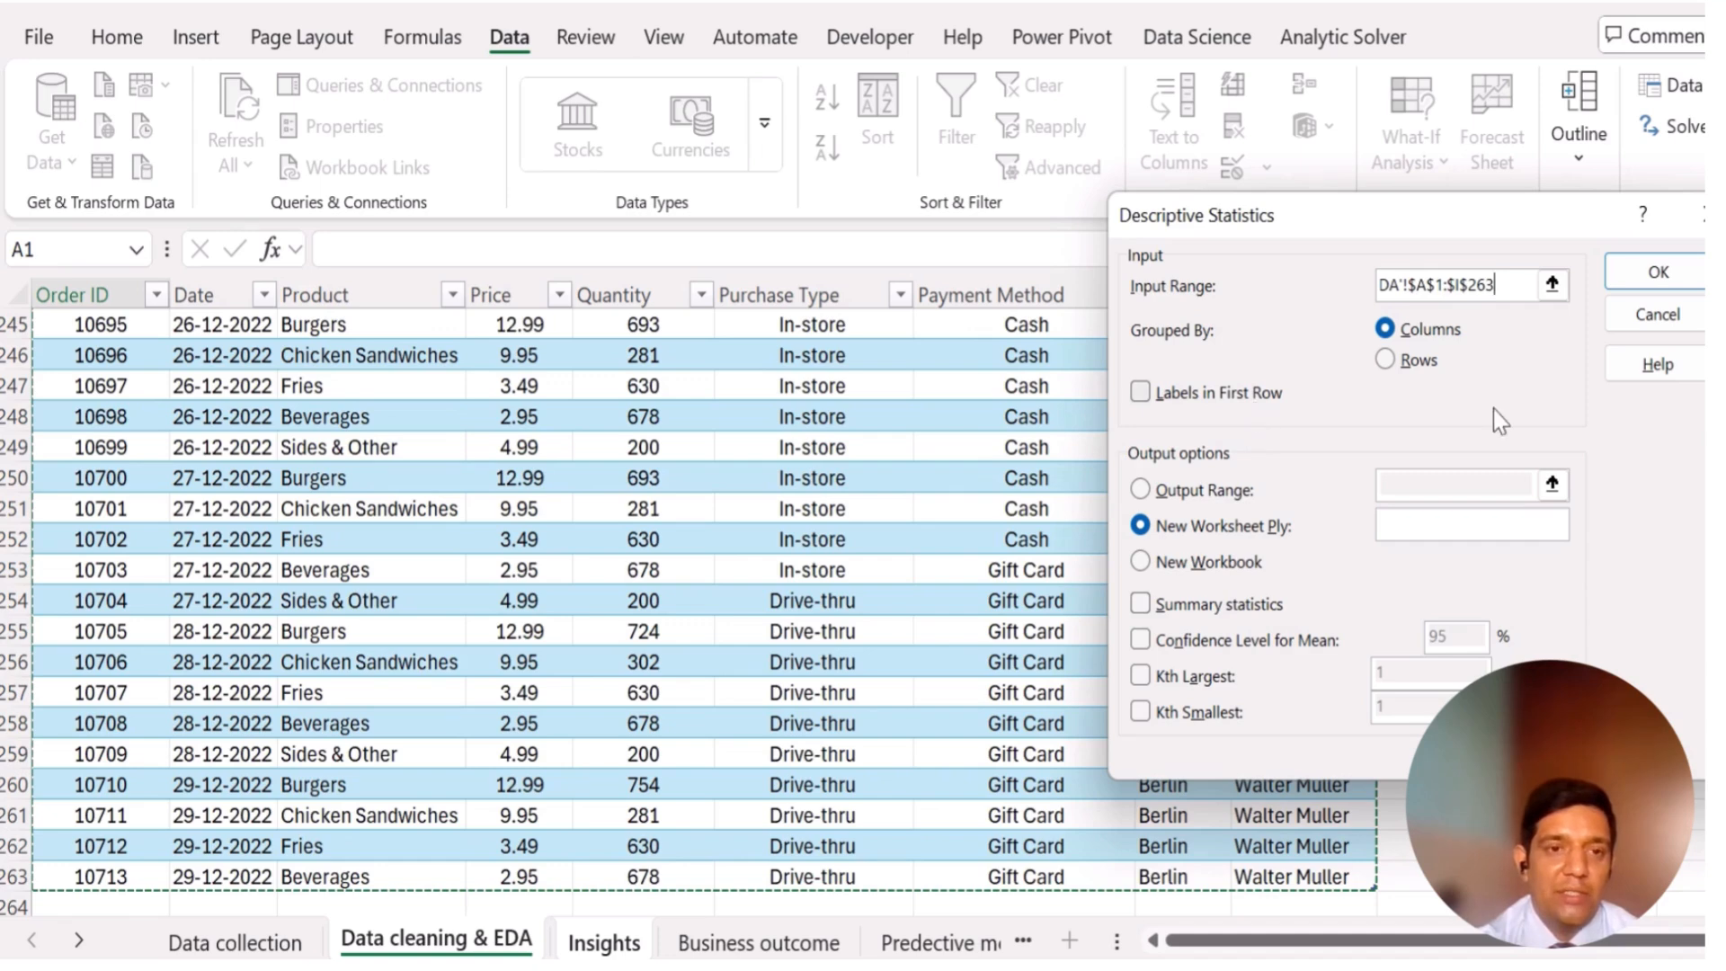
# - Try to run Descriptive Statistics on the whole table with Summary statistics enabled and output to a new worksheet
pyautogui.click(1213, 607)
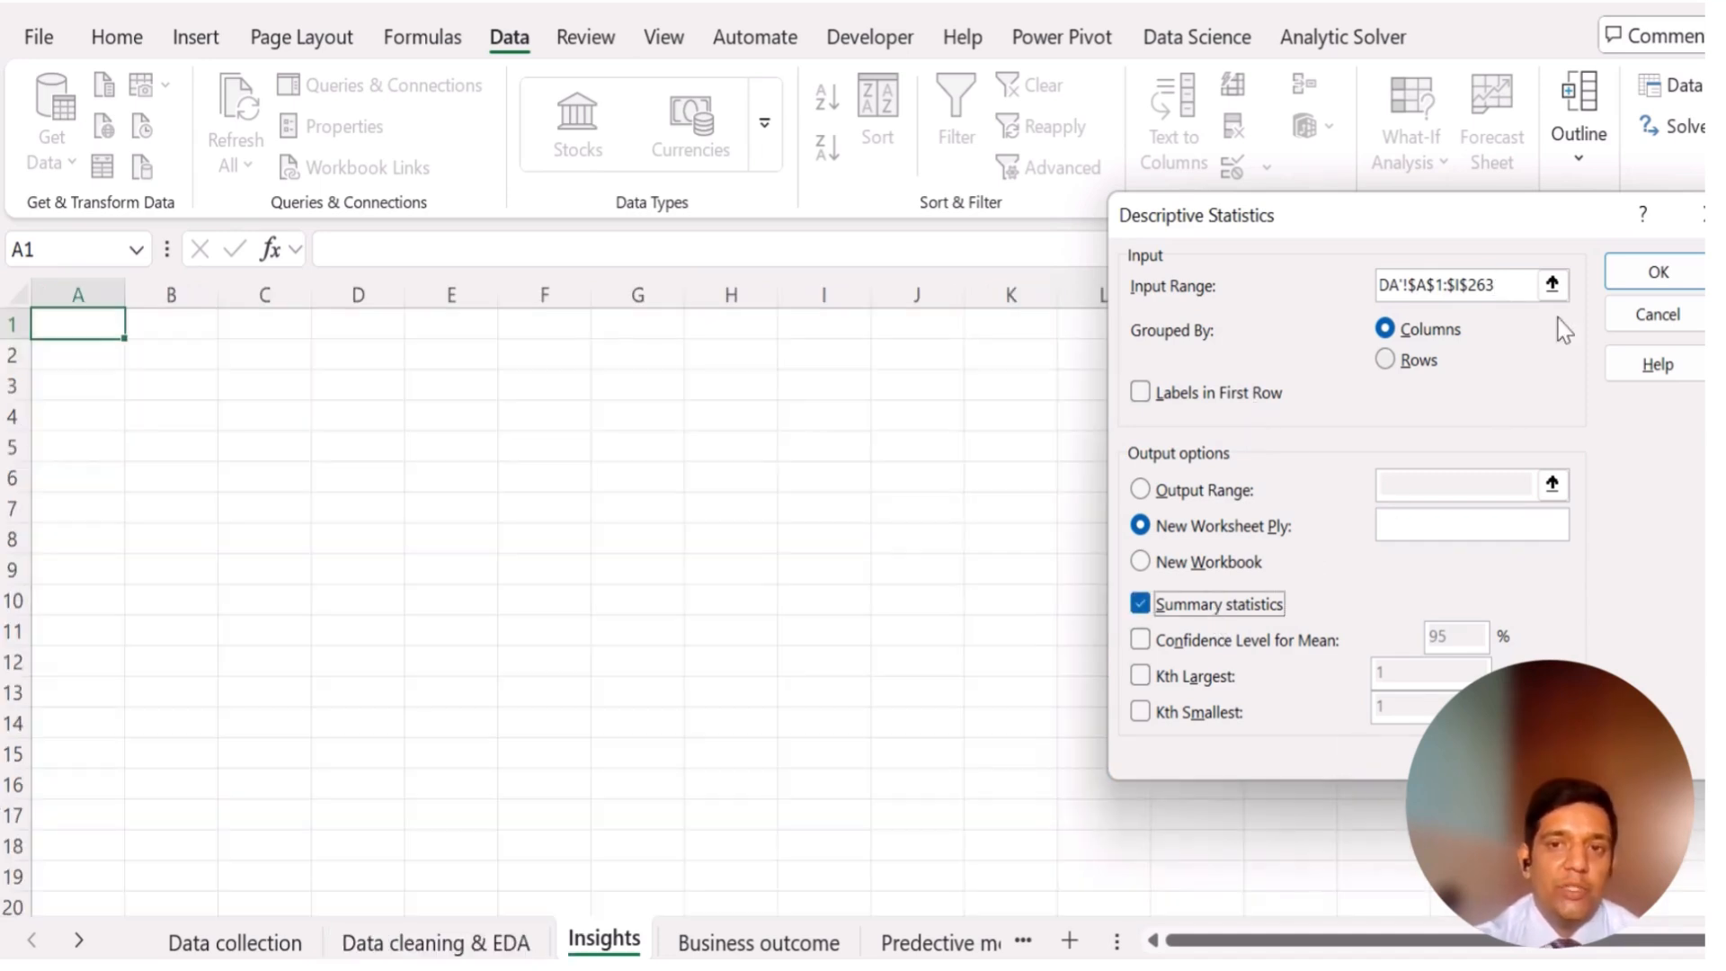
pyautogui.click(1668, 282)
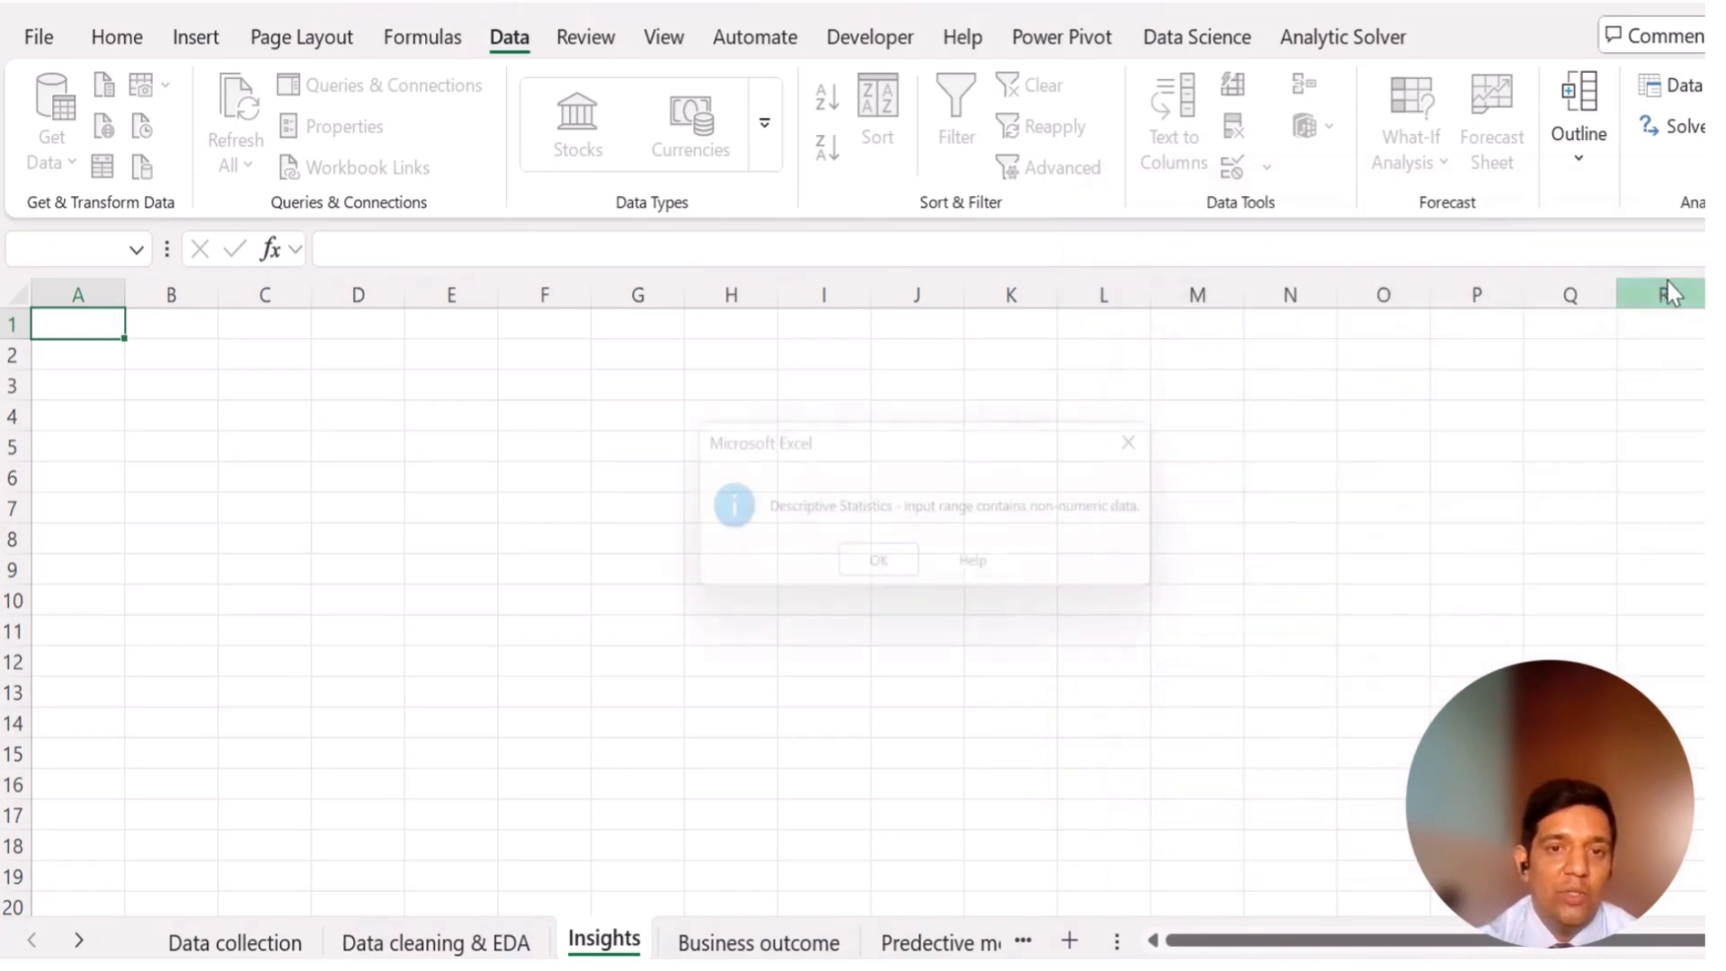
pyautogui.click(915, 574)
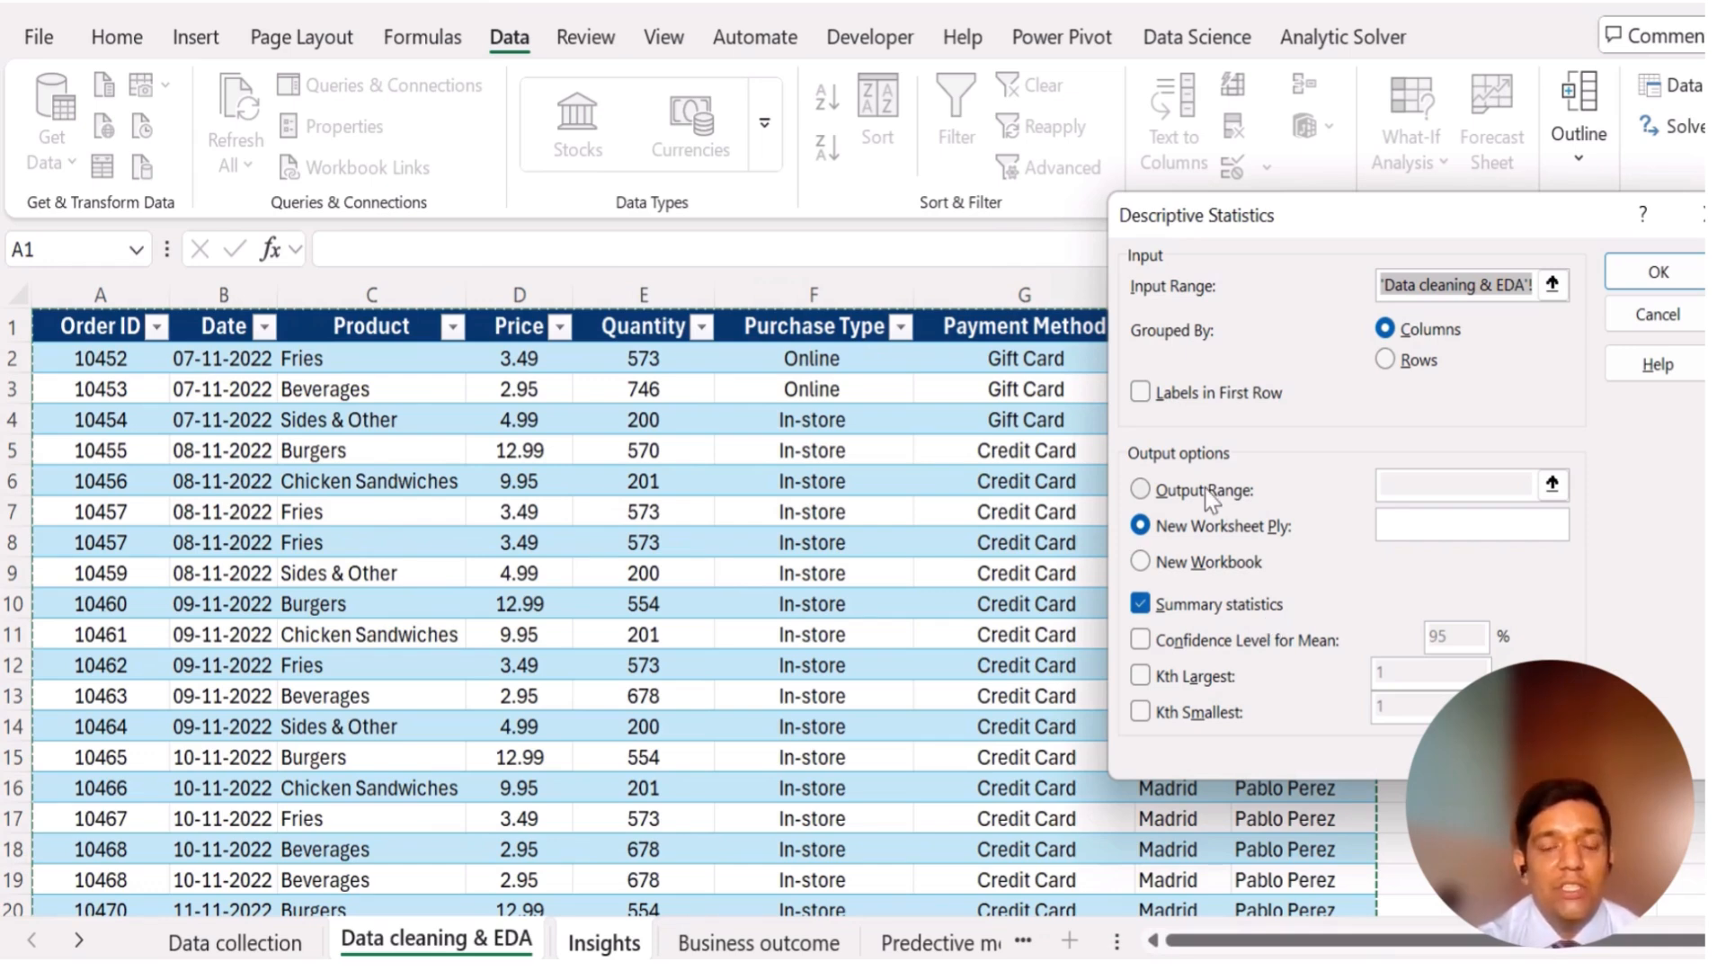
pyautogui.click(1661, 273)
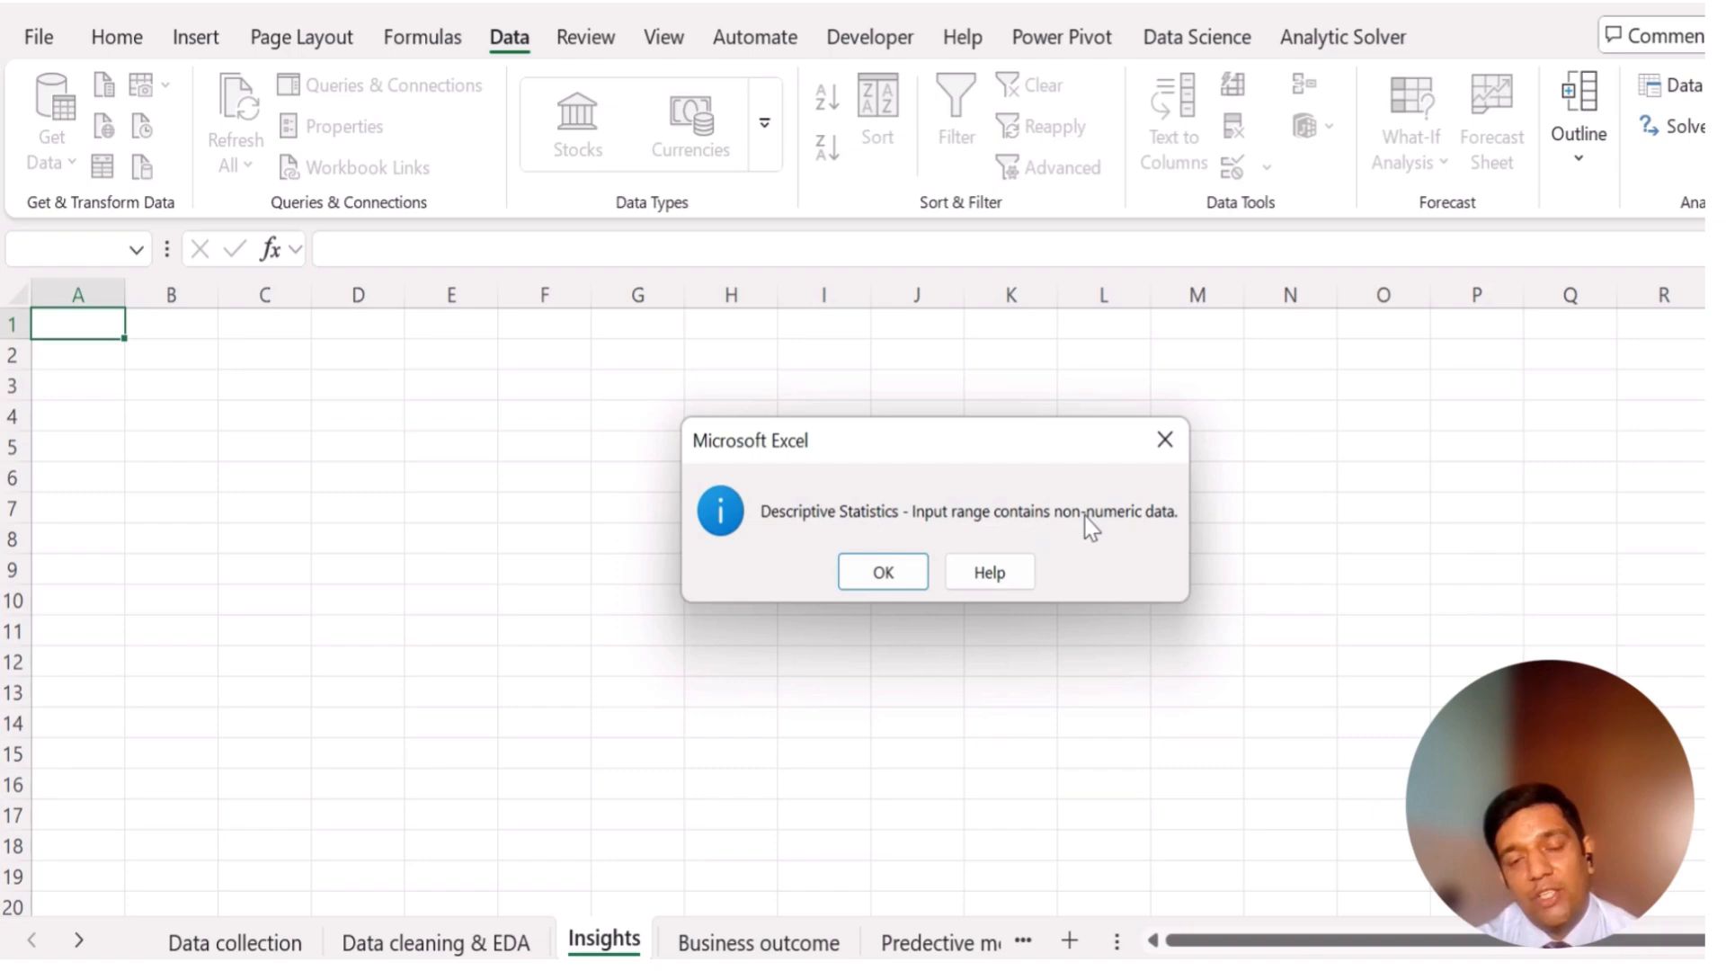
pyautogui.click(880, 572)
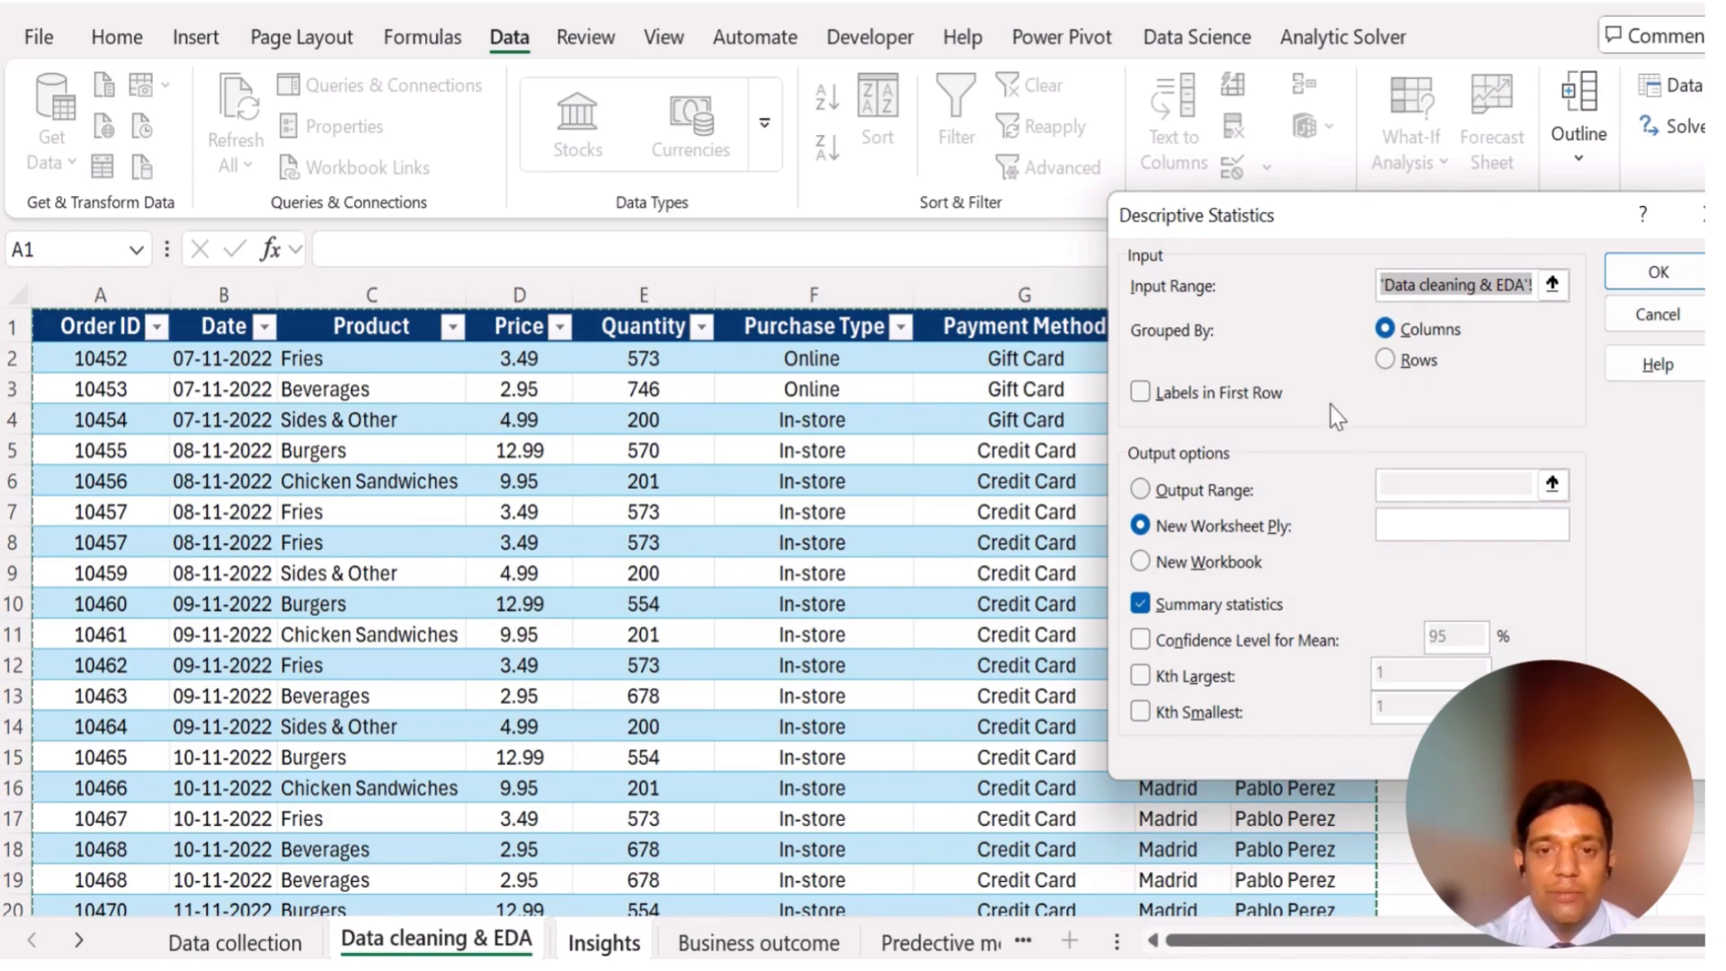
# - Try to run Descriptive Statistics with the Summary statistics option turned off
pyautogui.click(1243, 598)
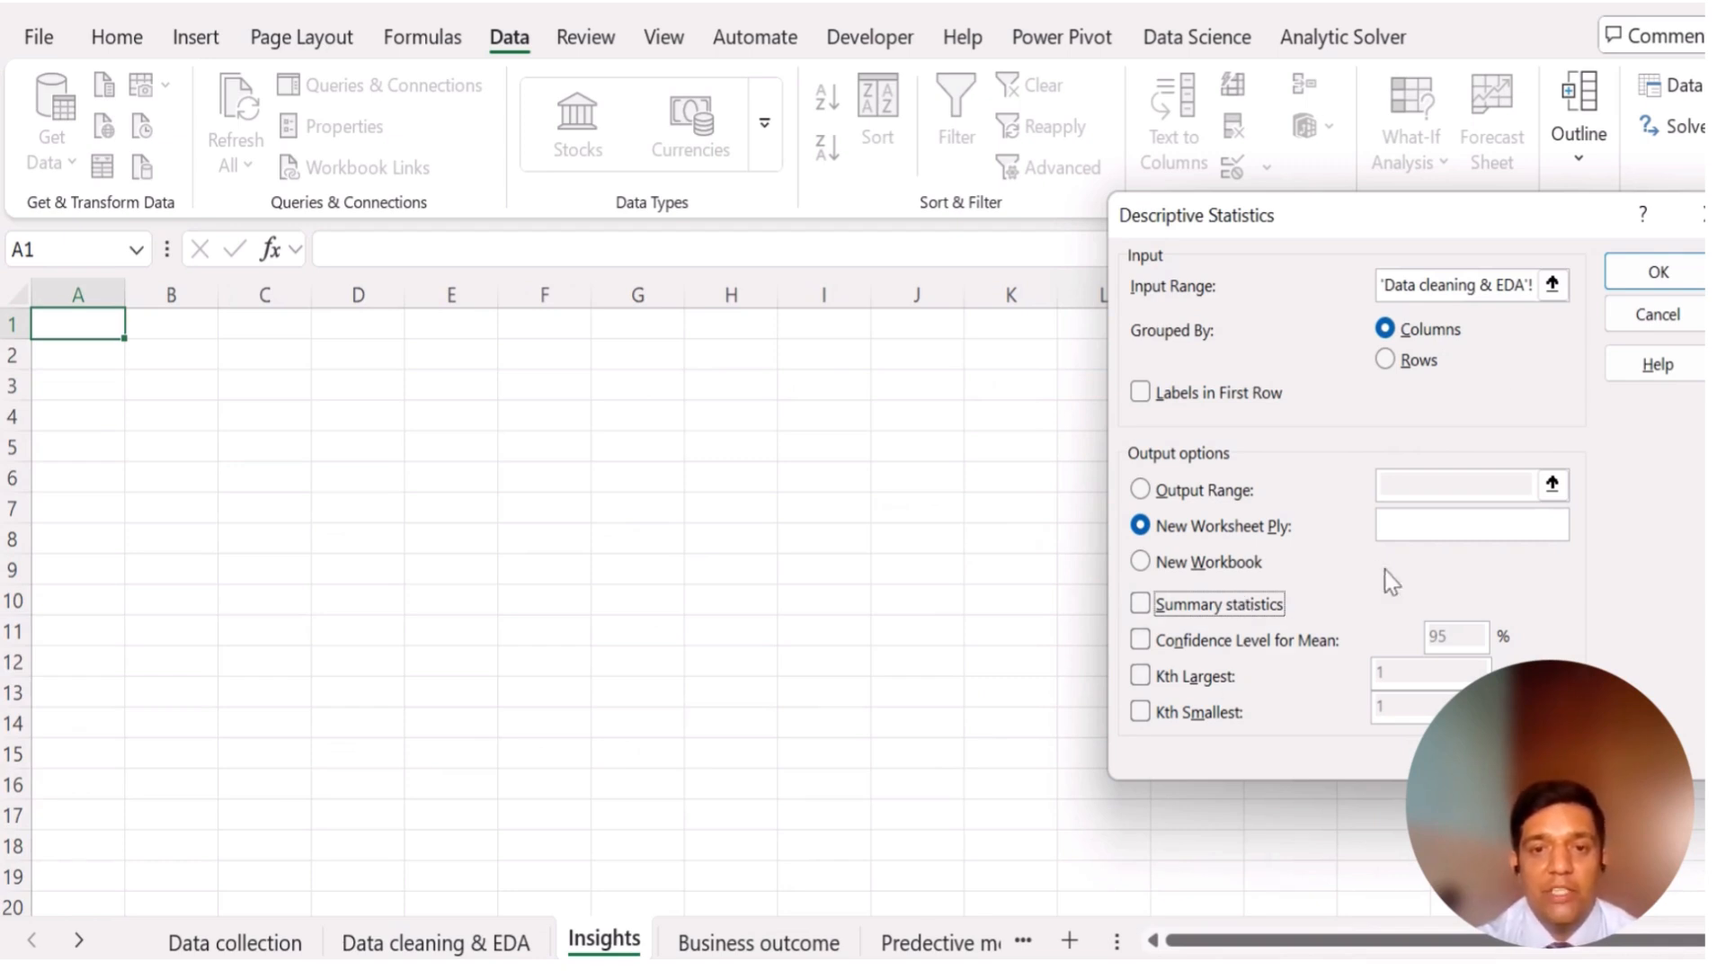
pyautogui.click(1624, 271)
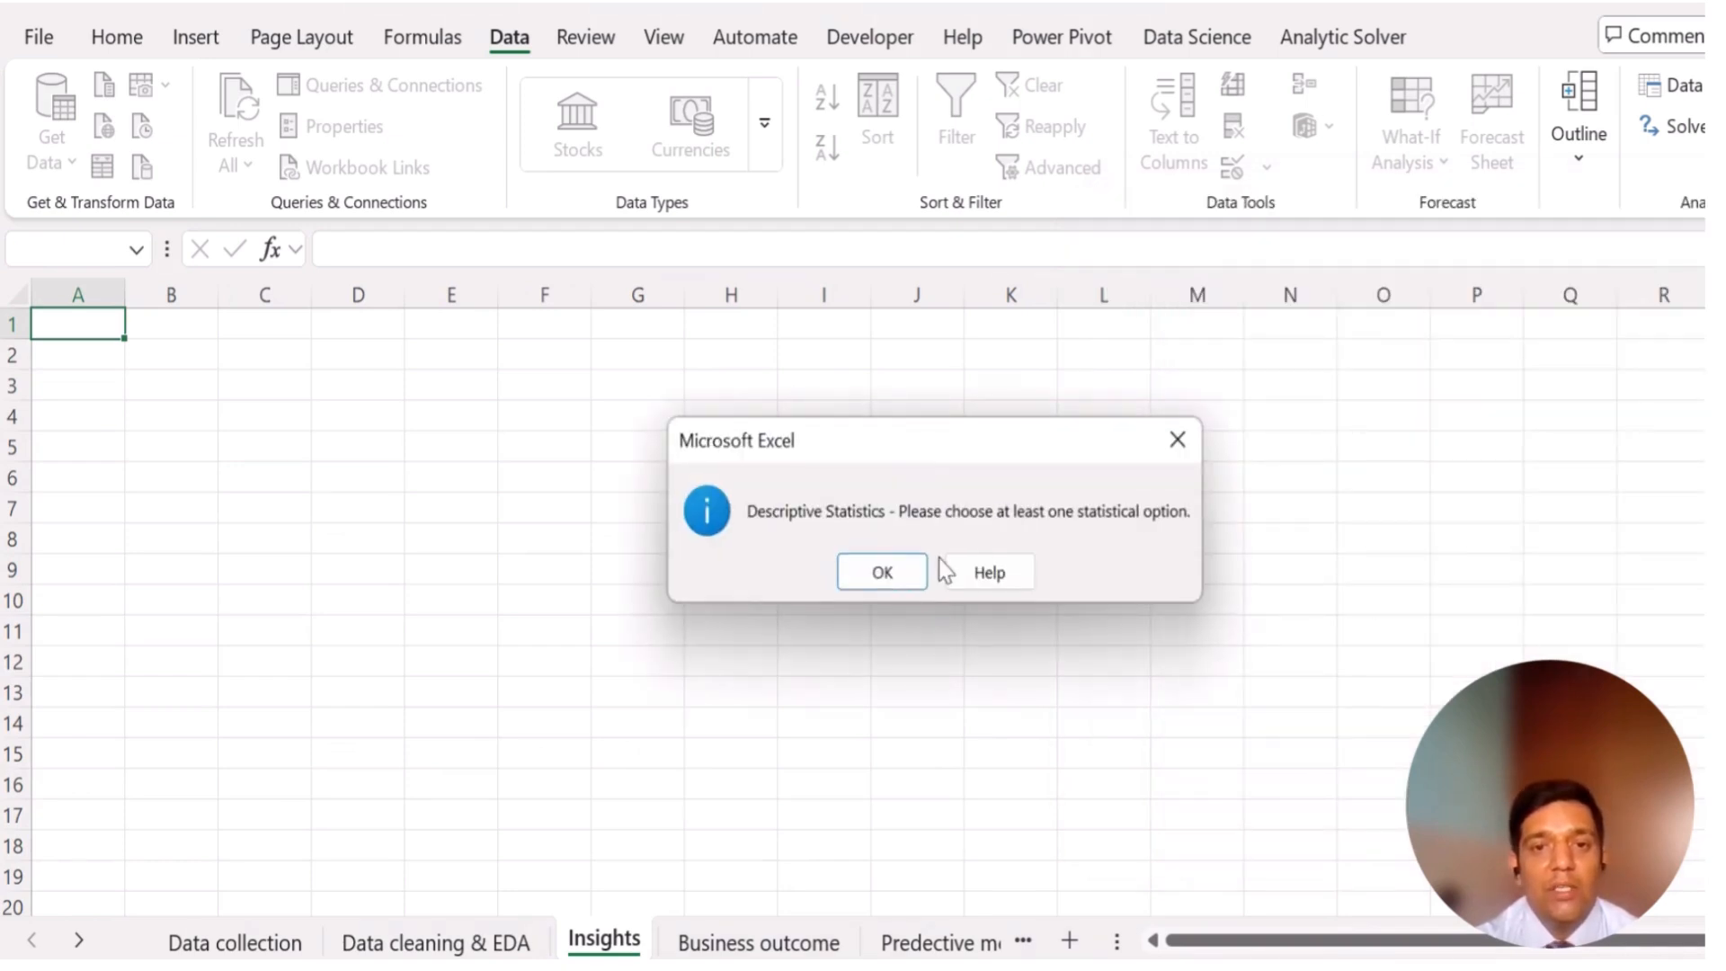
pyautogui.click(899, 573)
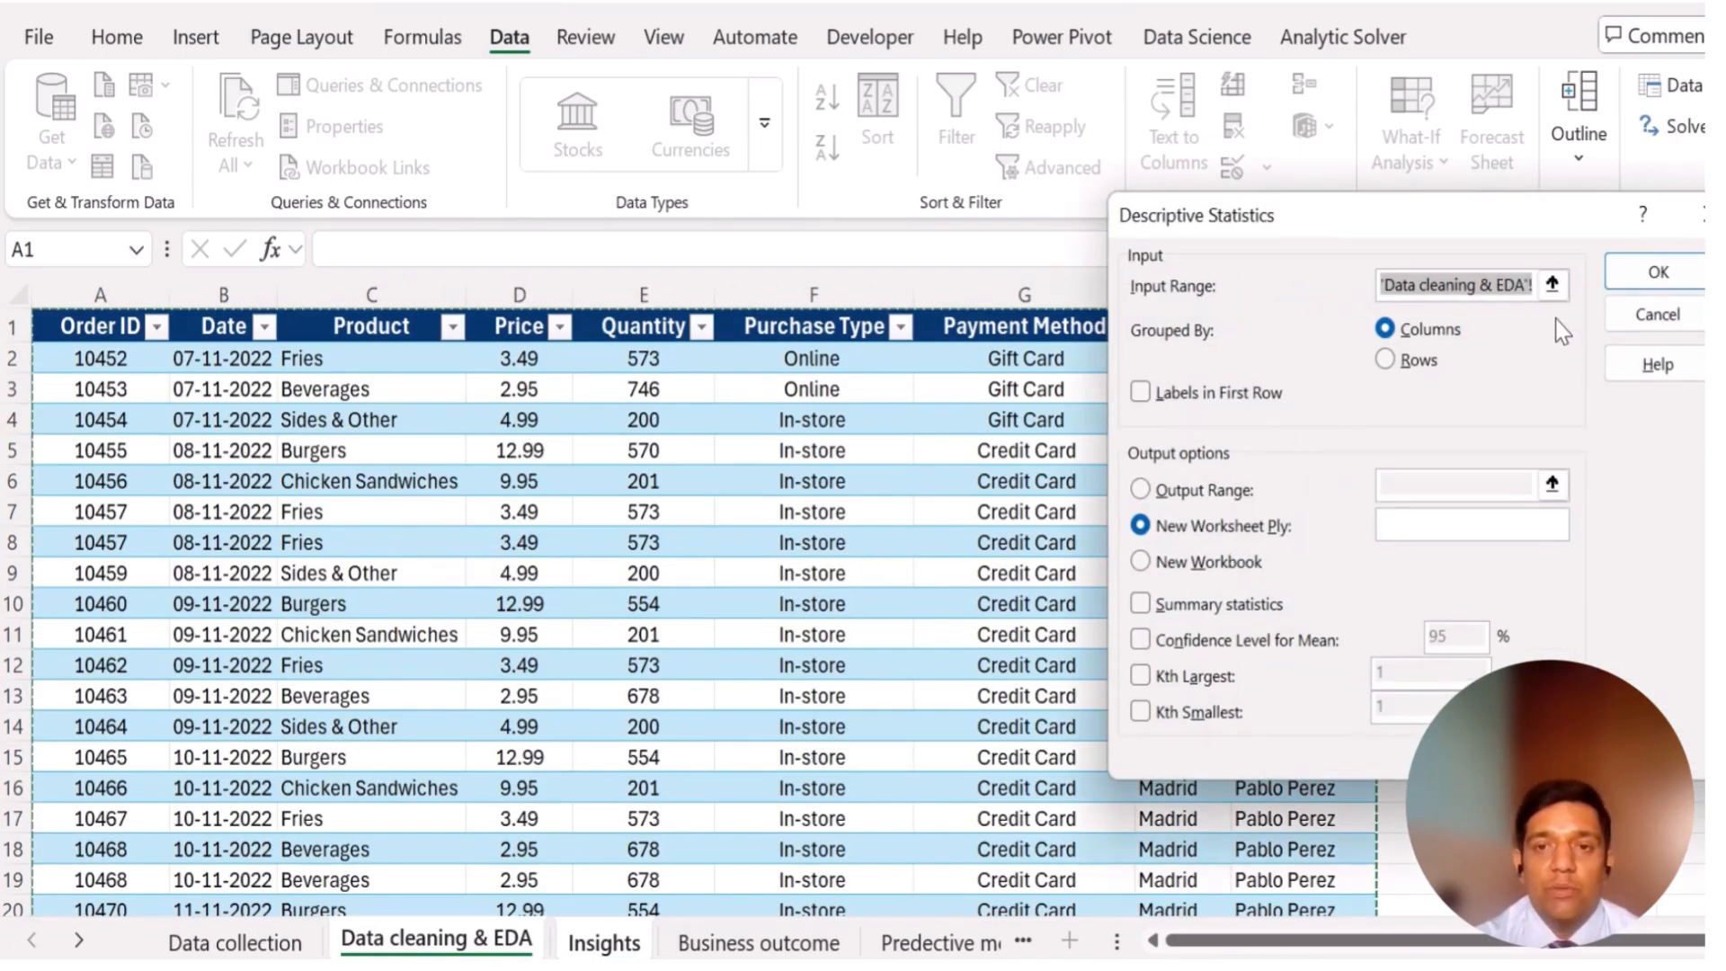
# - Try to run Descriptive Statistics on the entire Price column D with no statistical option enabled
pyautogui.click(1549, 284)
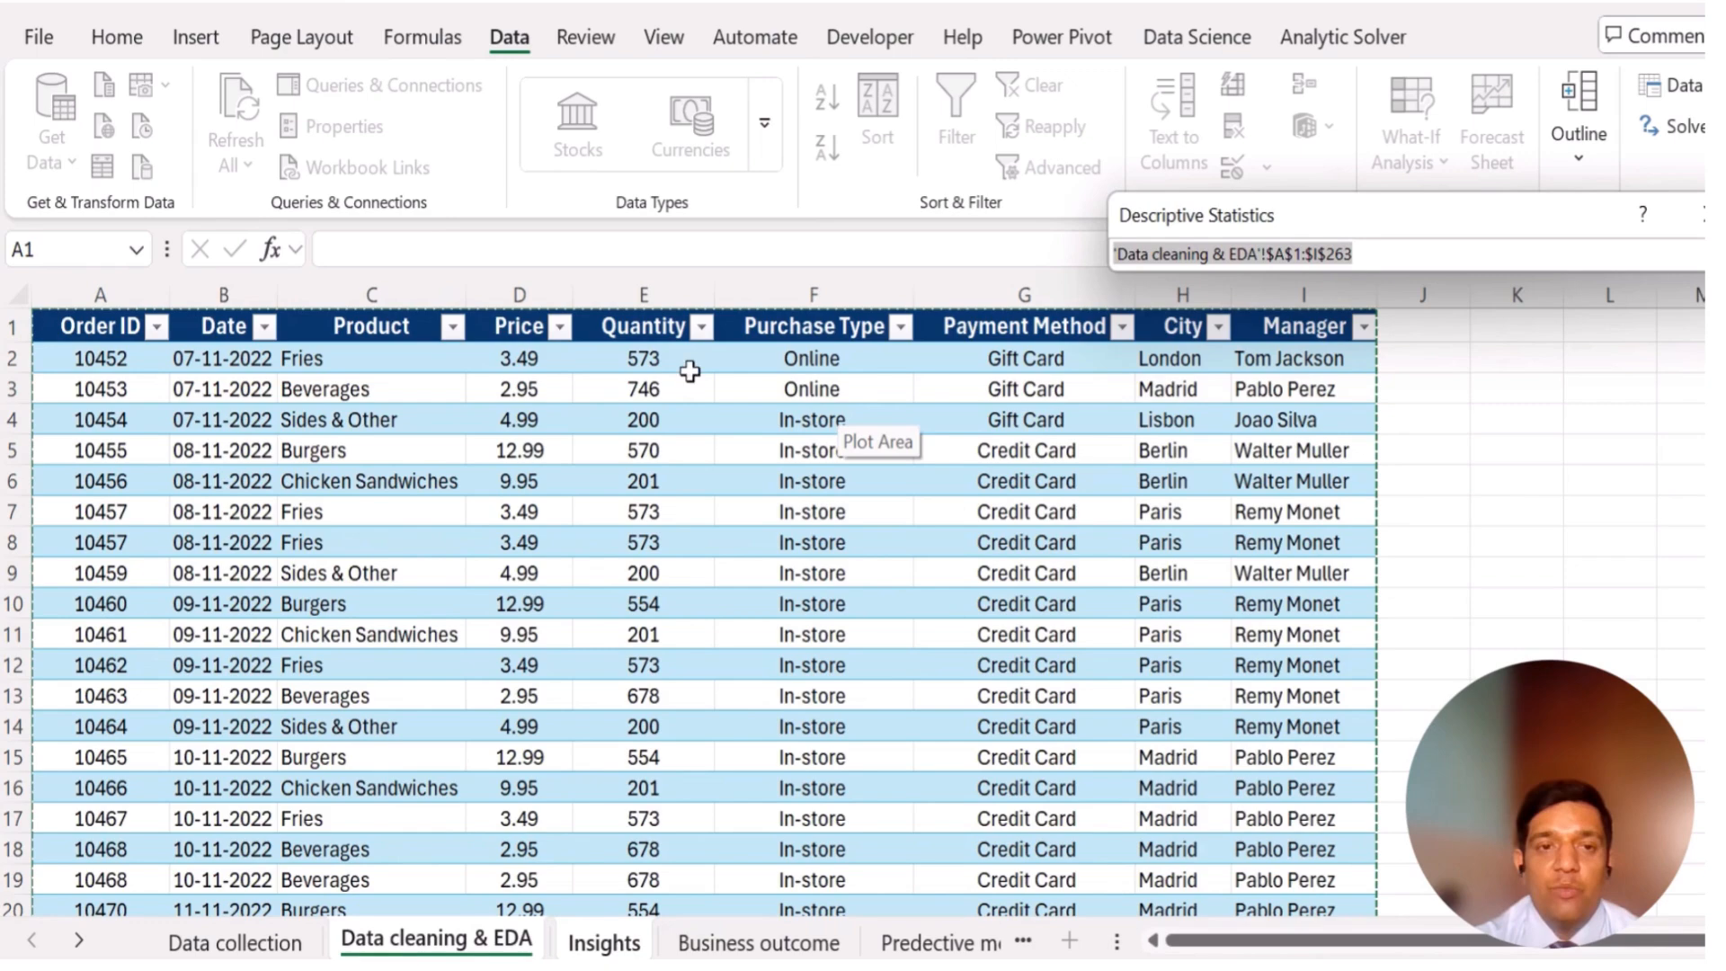
pyautogui.click(537, 292)
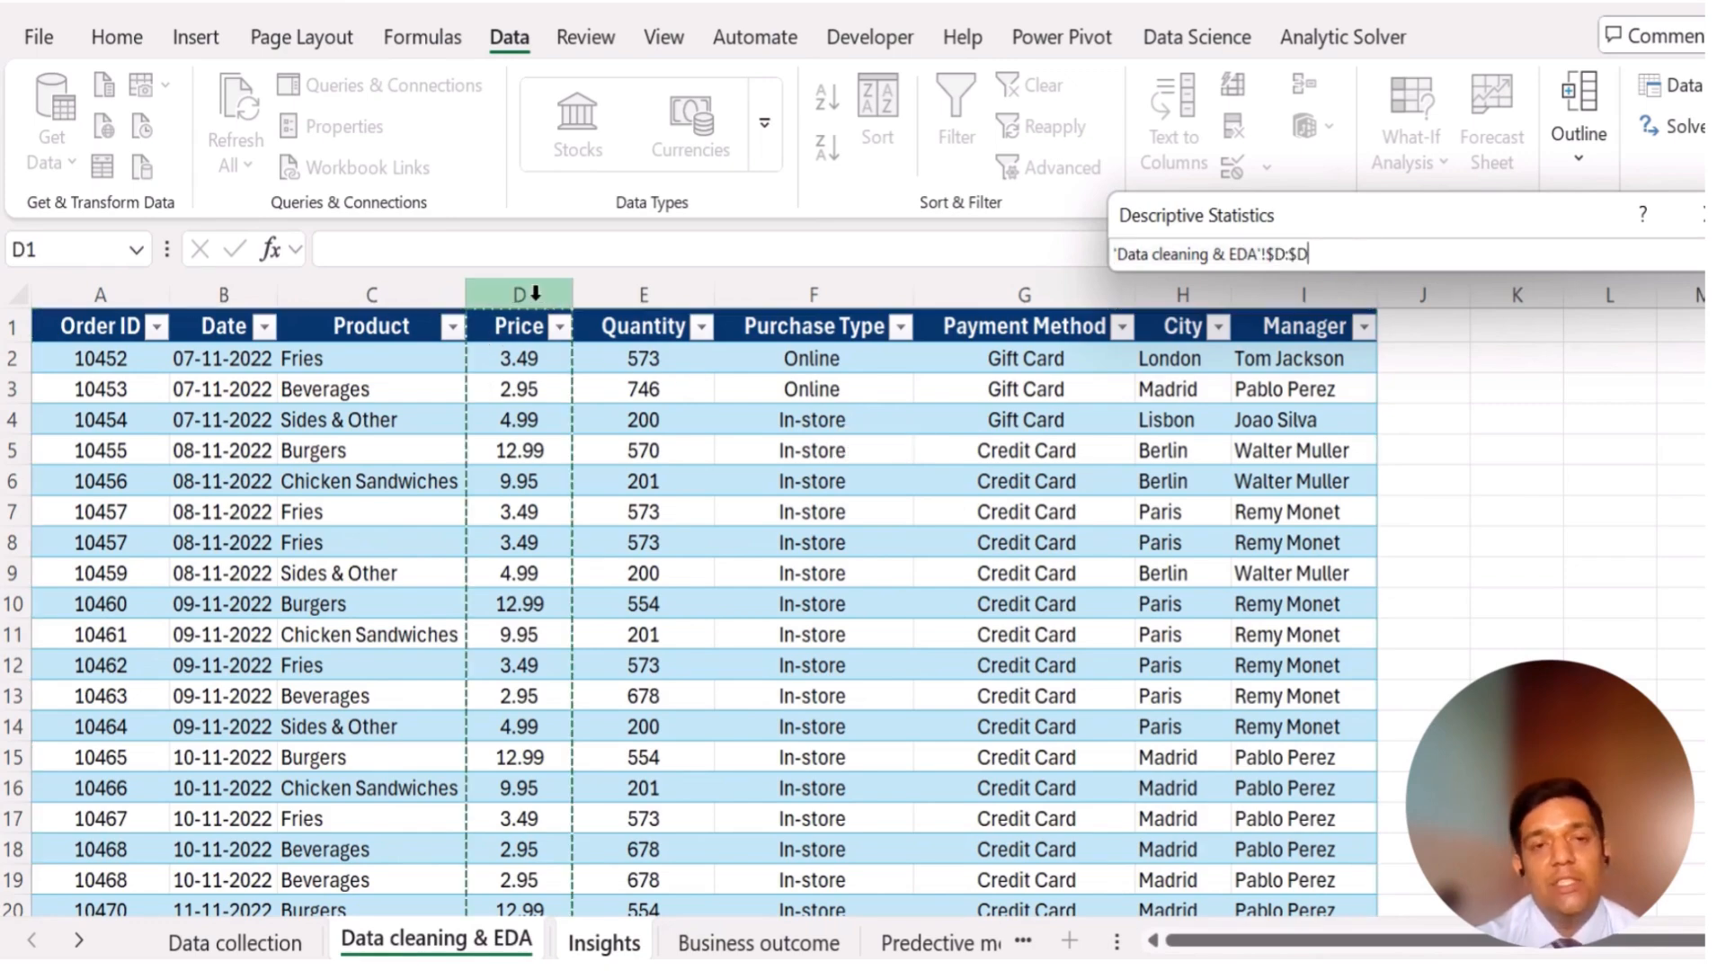
pyautogui.press('Return')
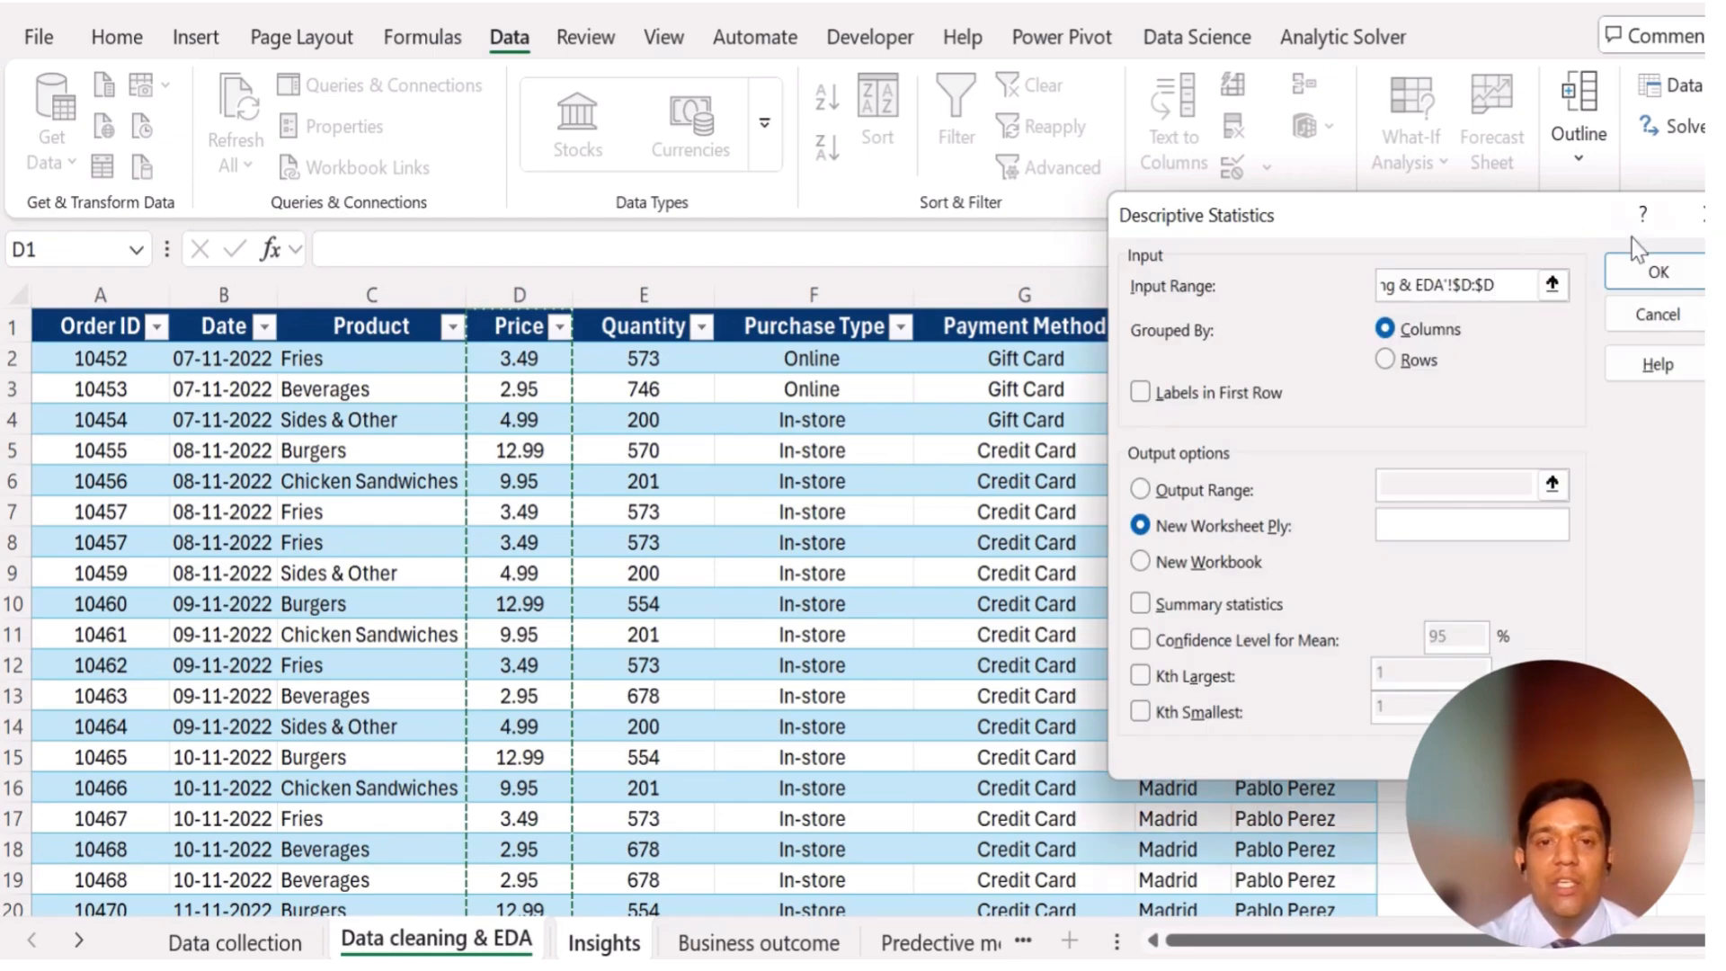
pyautogui.click(1662, 274)
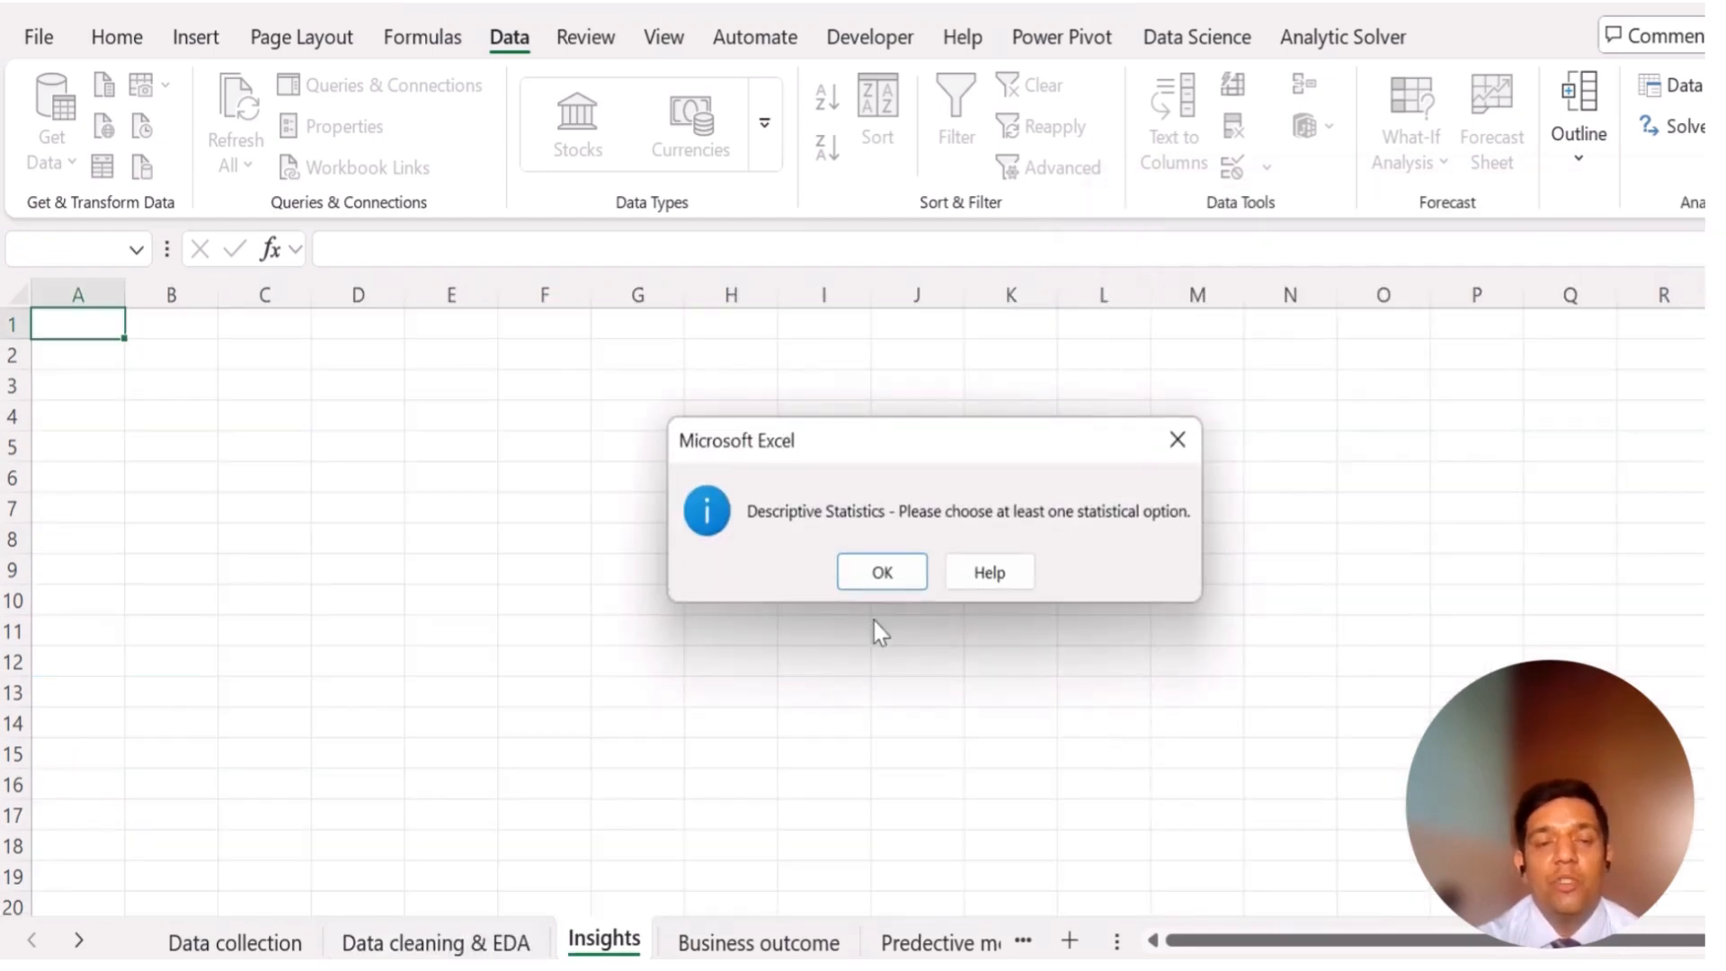
pyautogui.click(886, 574)
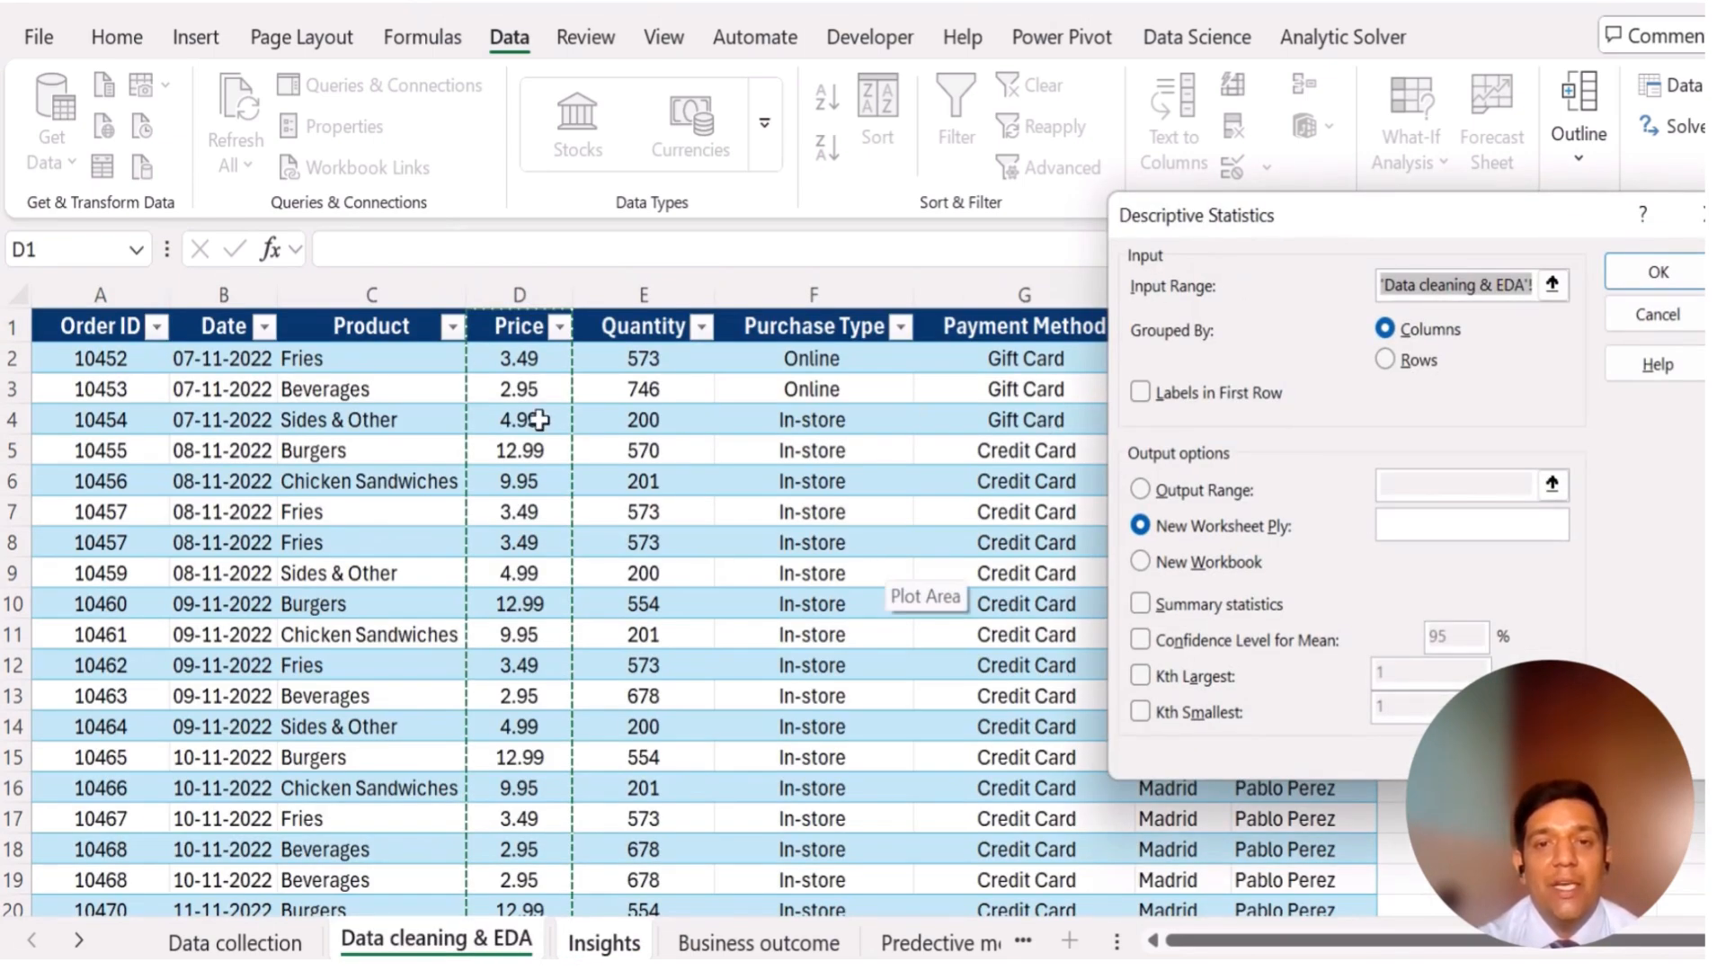
# - Set the Descriptive Statistics input range to the Price values D2:D263 and try to run it without a statistical option
pyautogui.click(1552, 284)
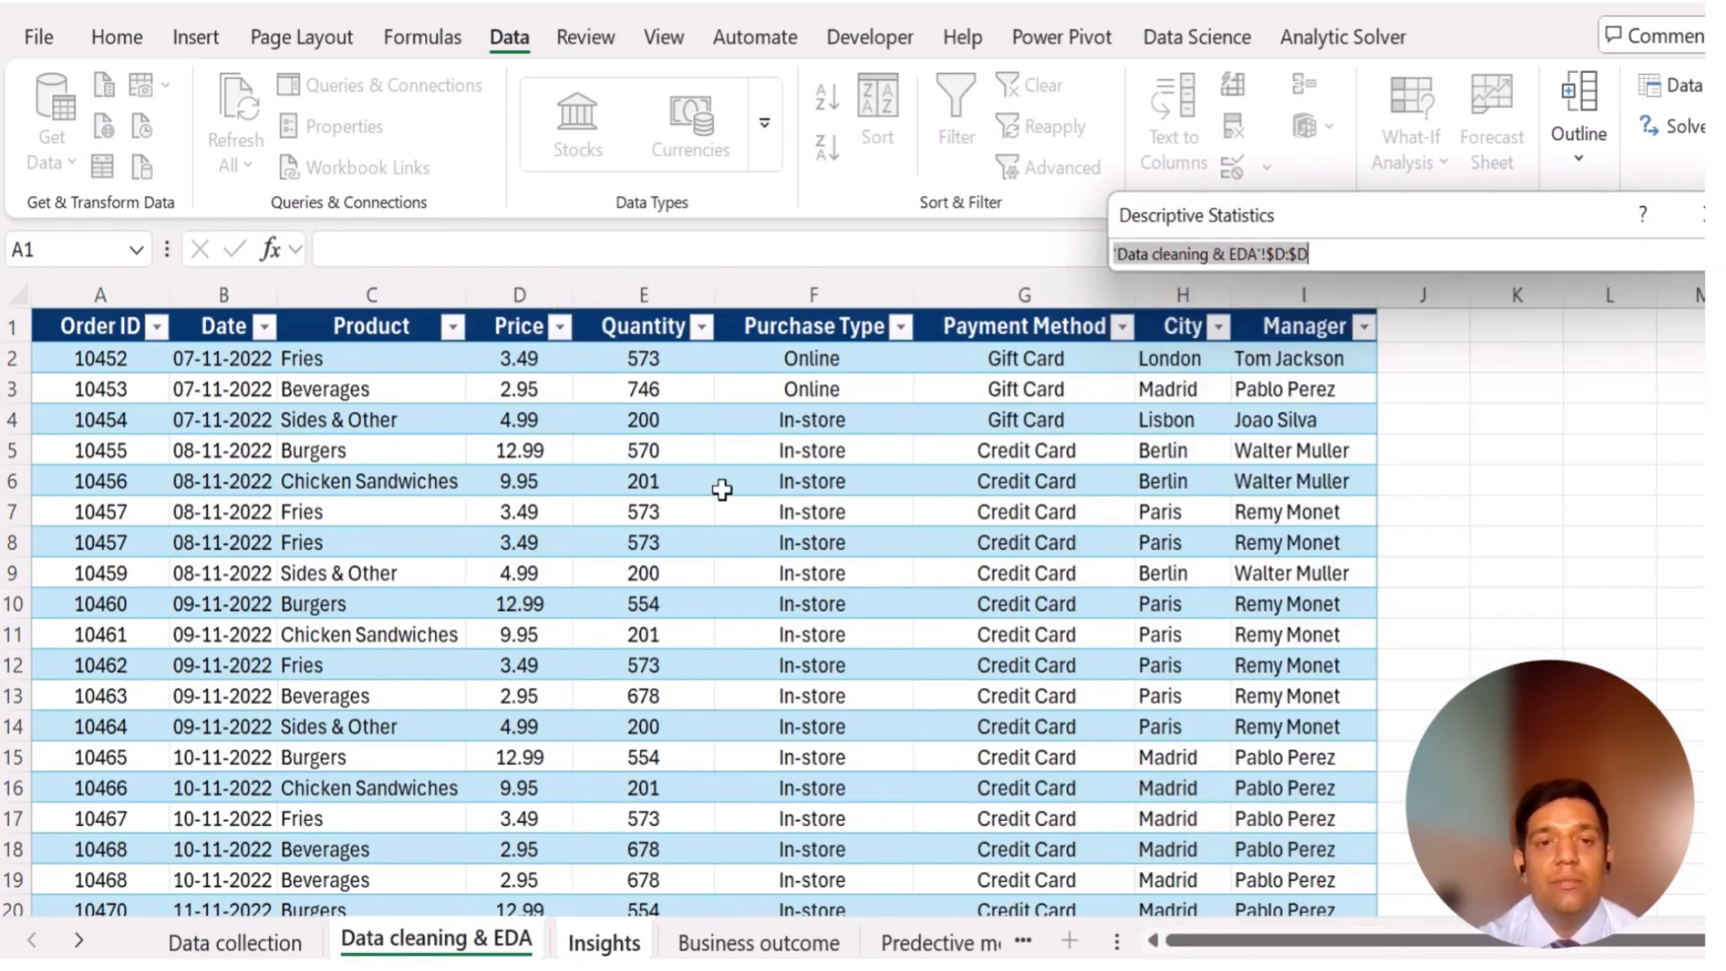
pyautogui.click(517, 361)
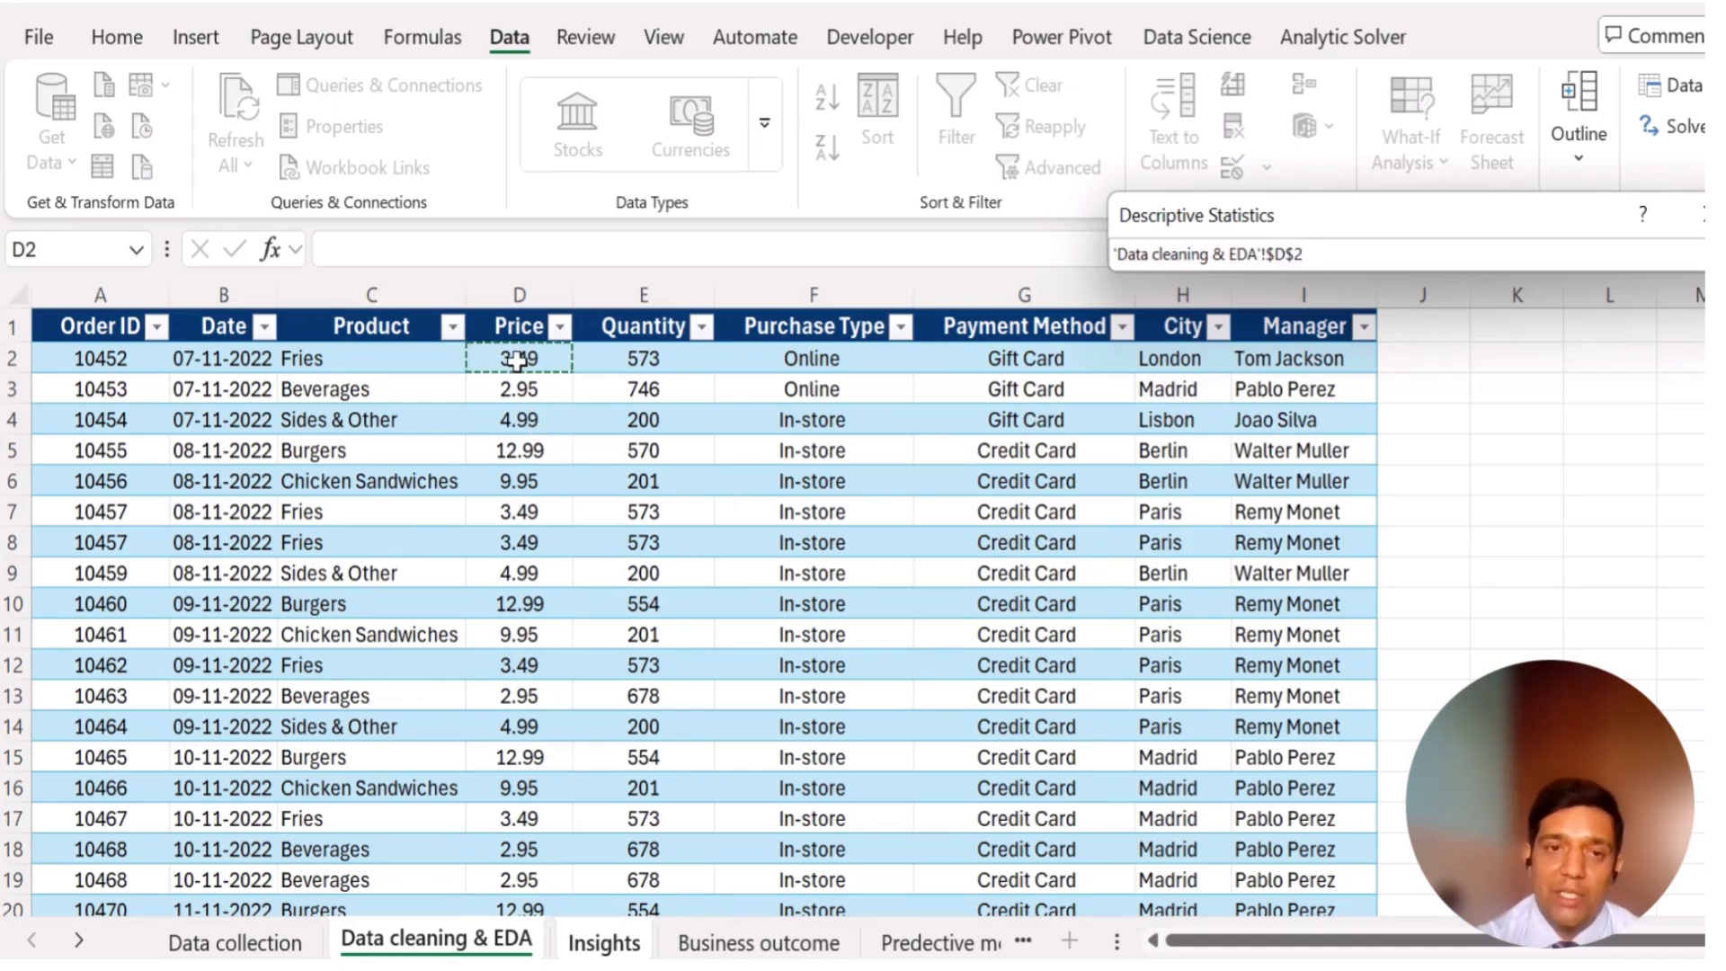
pyautogui.hotkey('ctrl', 'shift', 'Down')
pyautogui.press('Return')
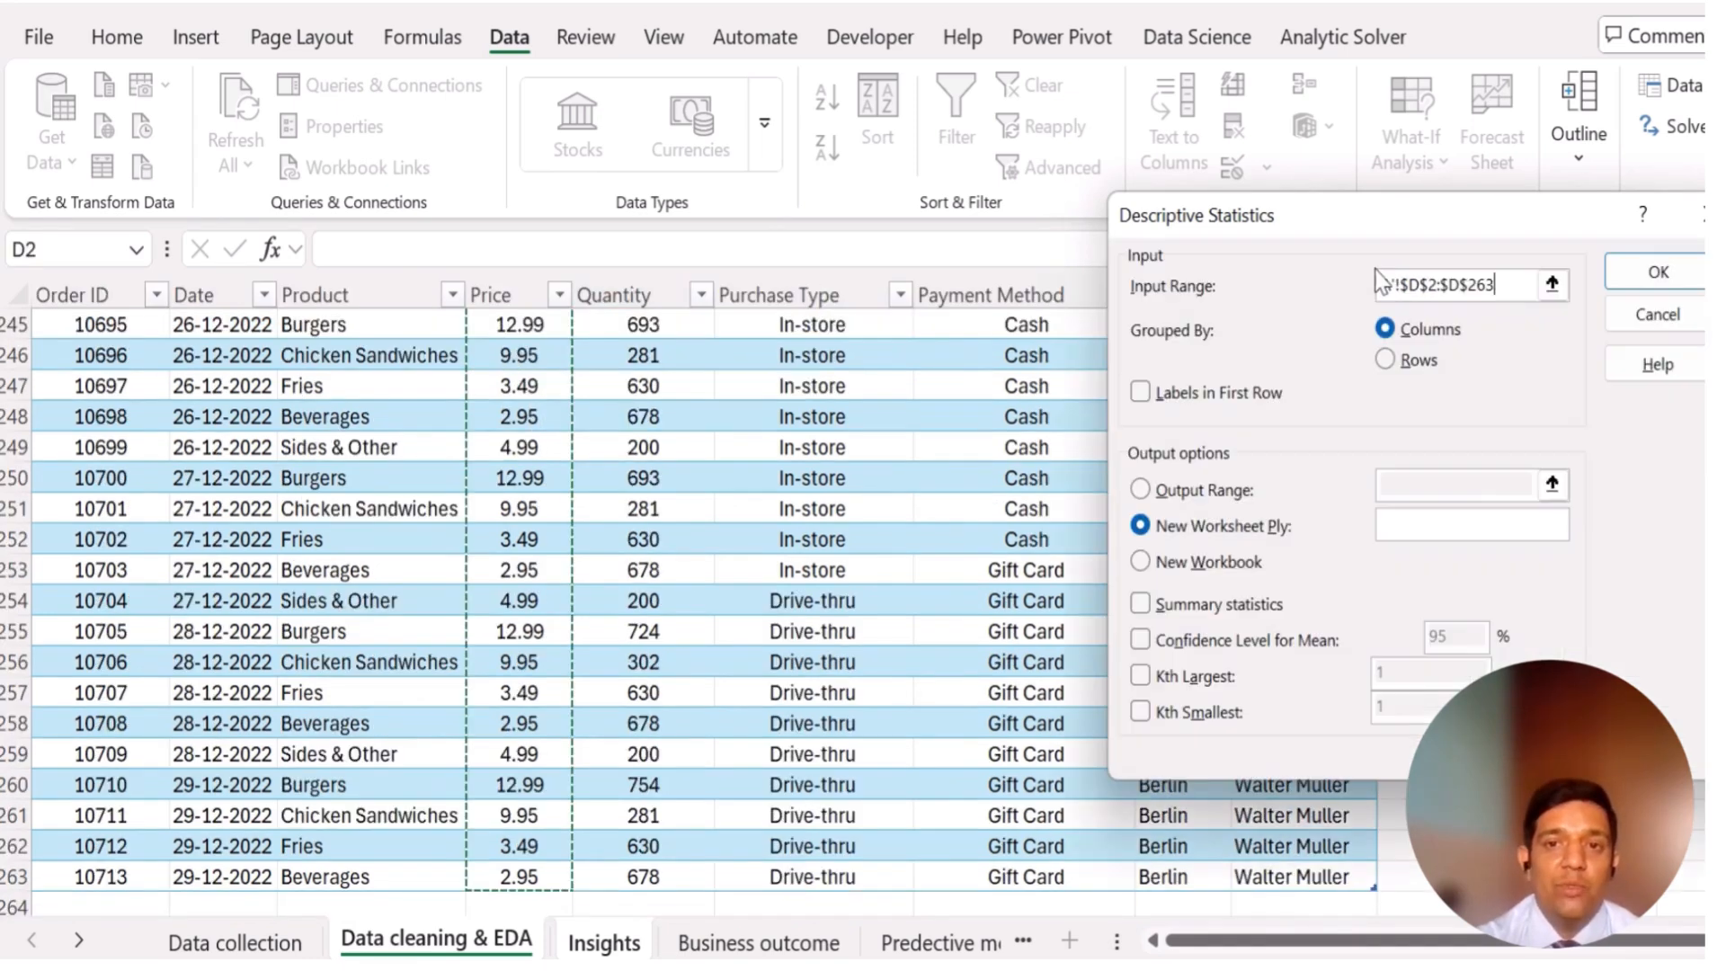
pyautogui.click(1658, 271)
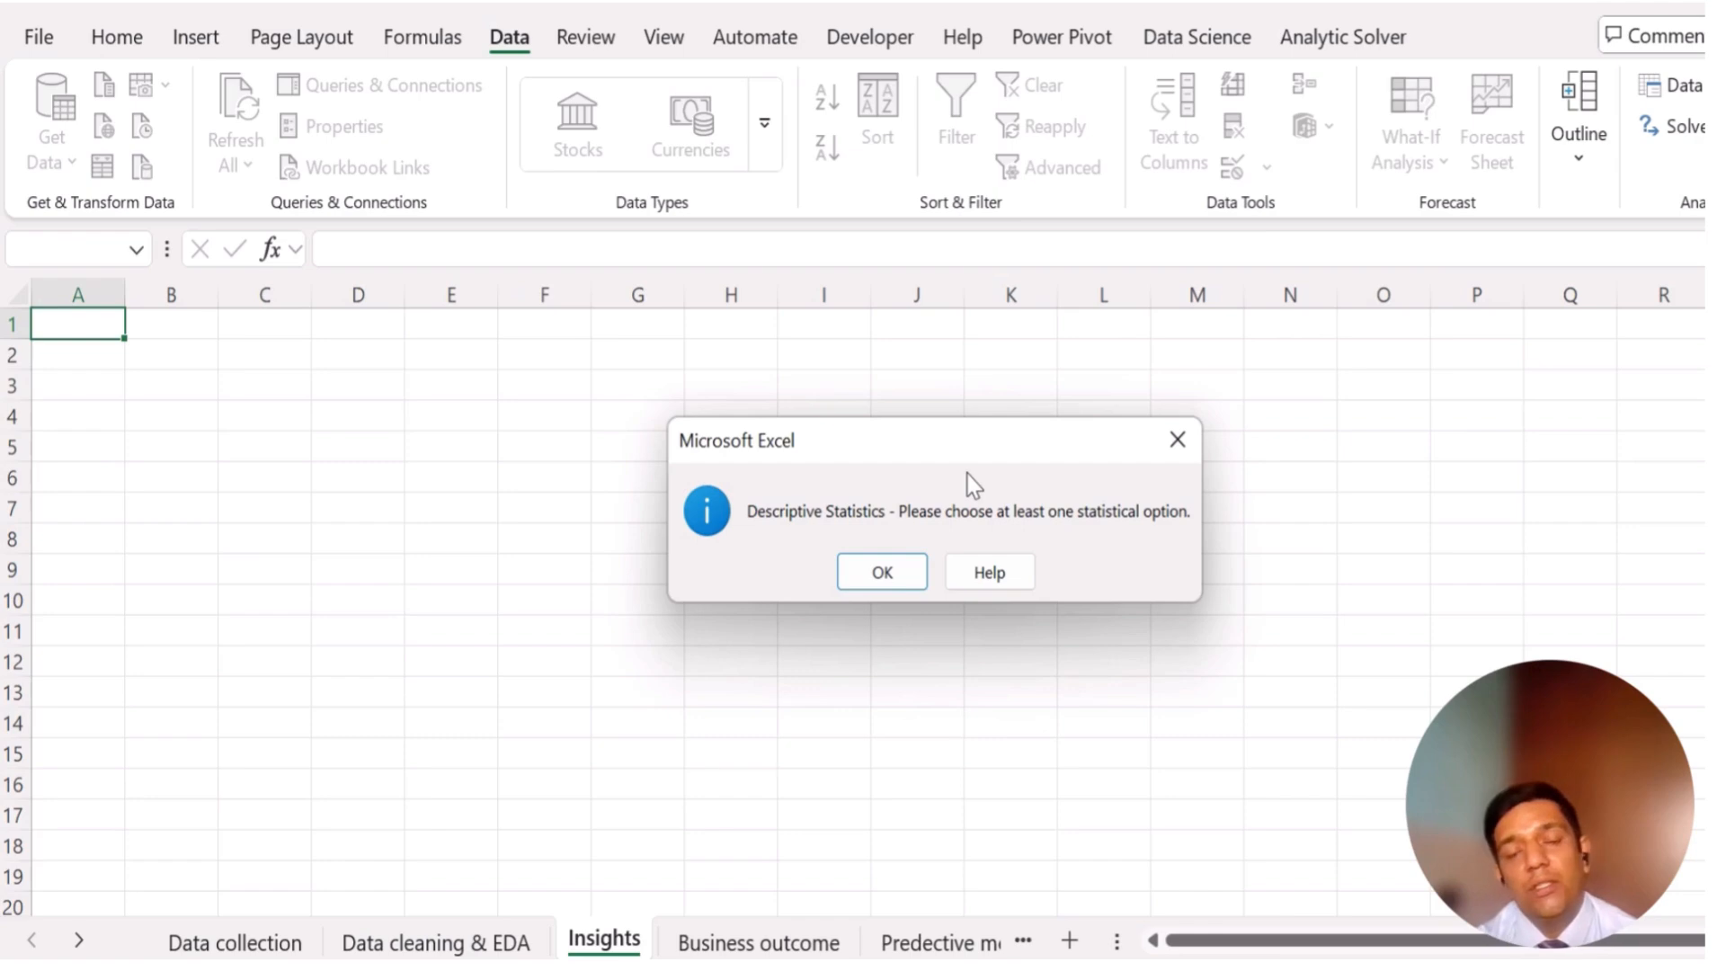
pyautogui.click(882, 572)
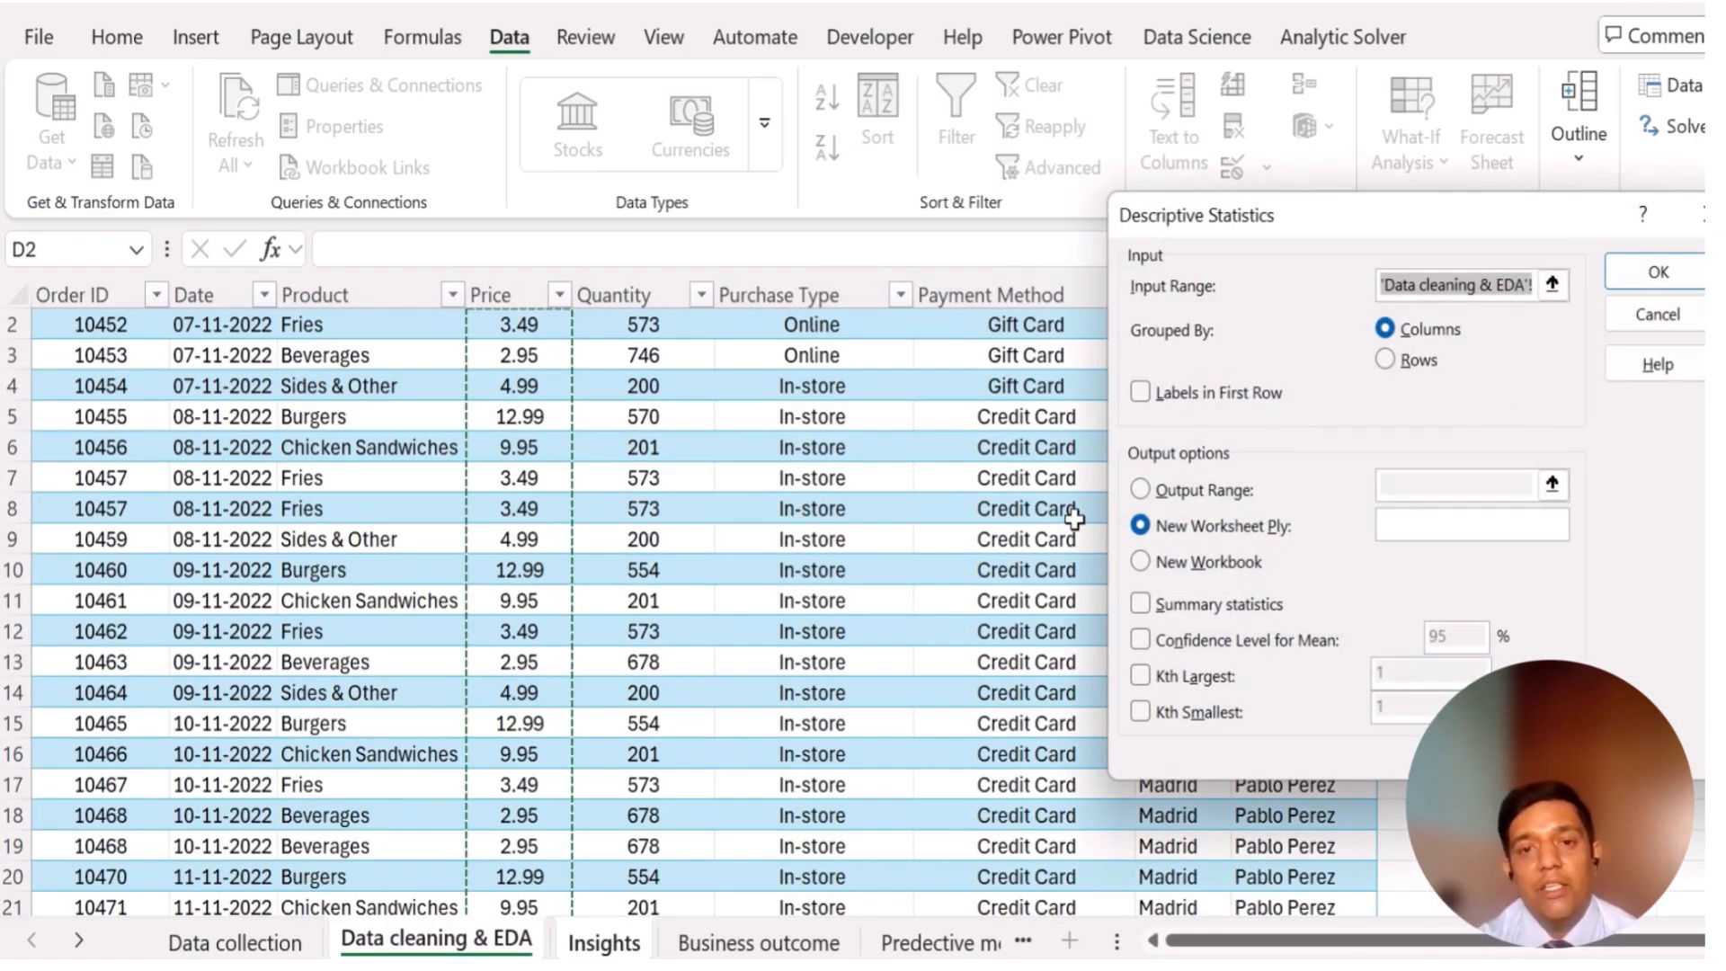
# - Enable Summary statistics and generate the Price statistics on a new worksheet
pyautogui.click(1213, 612)
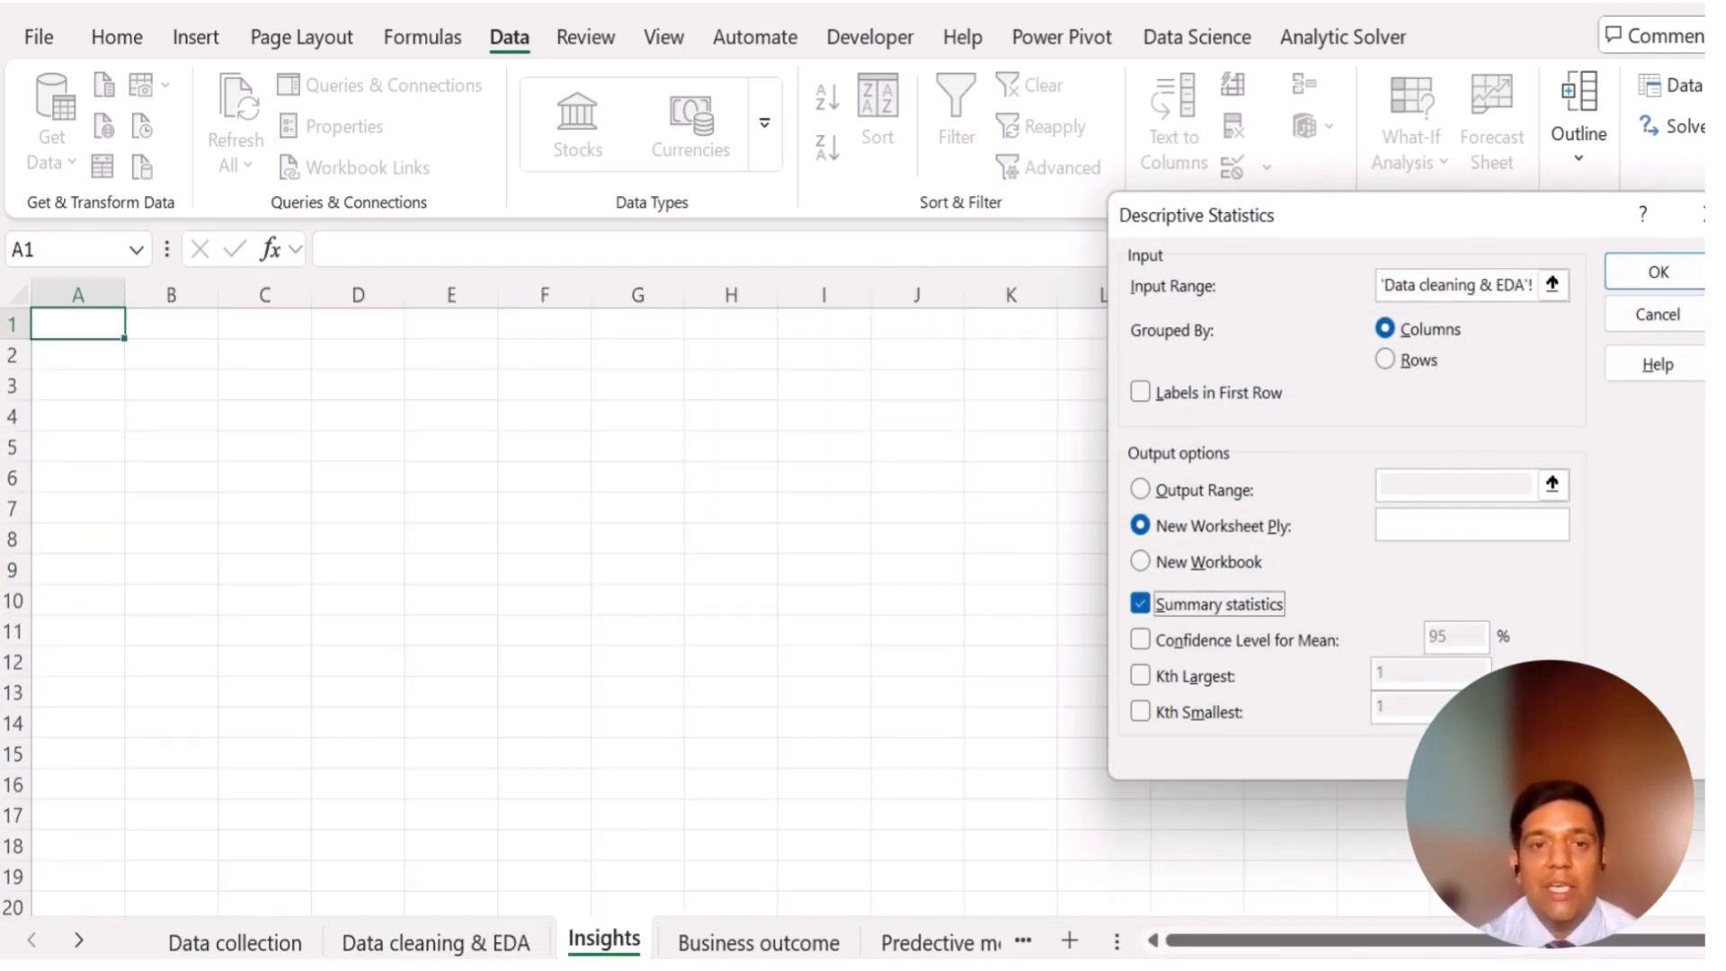
pyautogui.click(1672, 275)
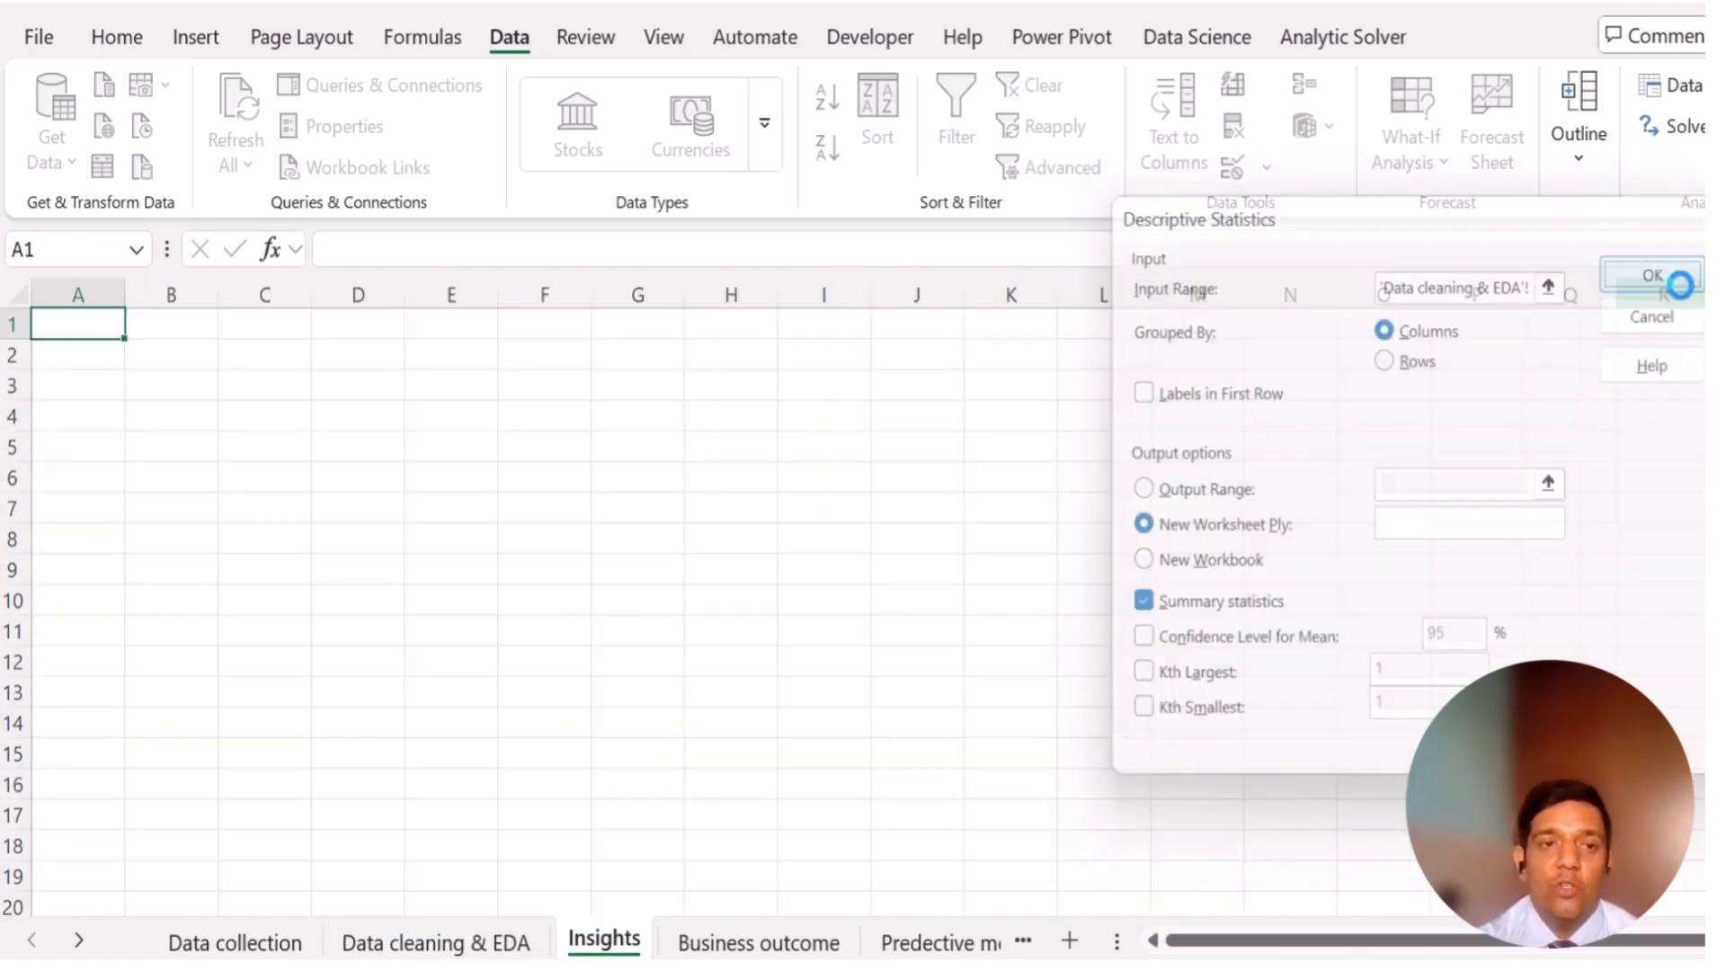
pyautogui.click(359, 629)
# - Replace the heading in cell A1 of the Price statistics output with "price"
pyautogui.click(119, 325)
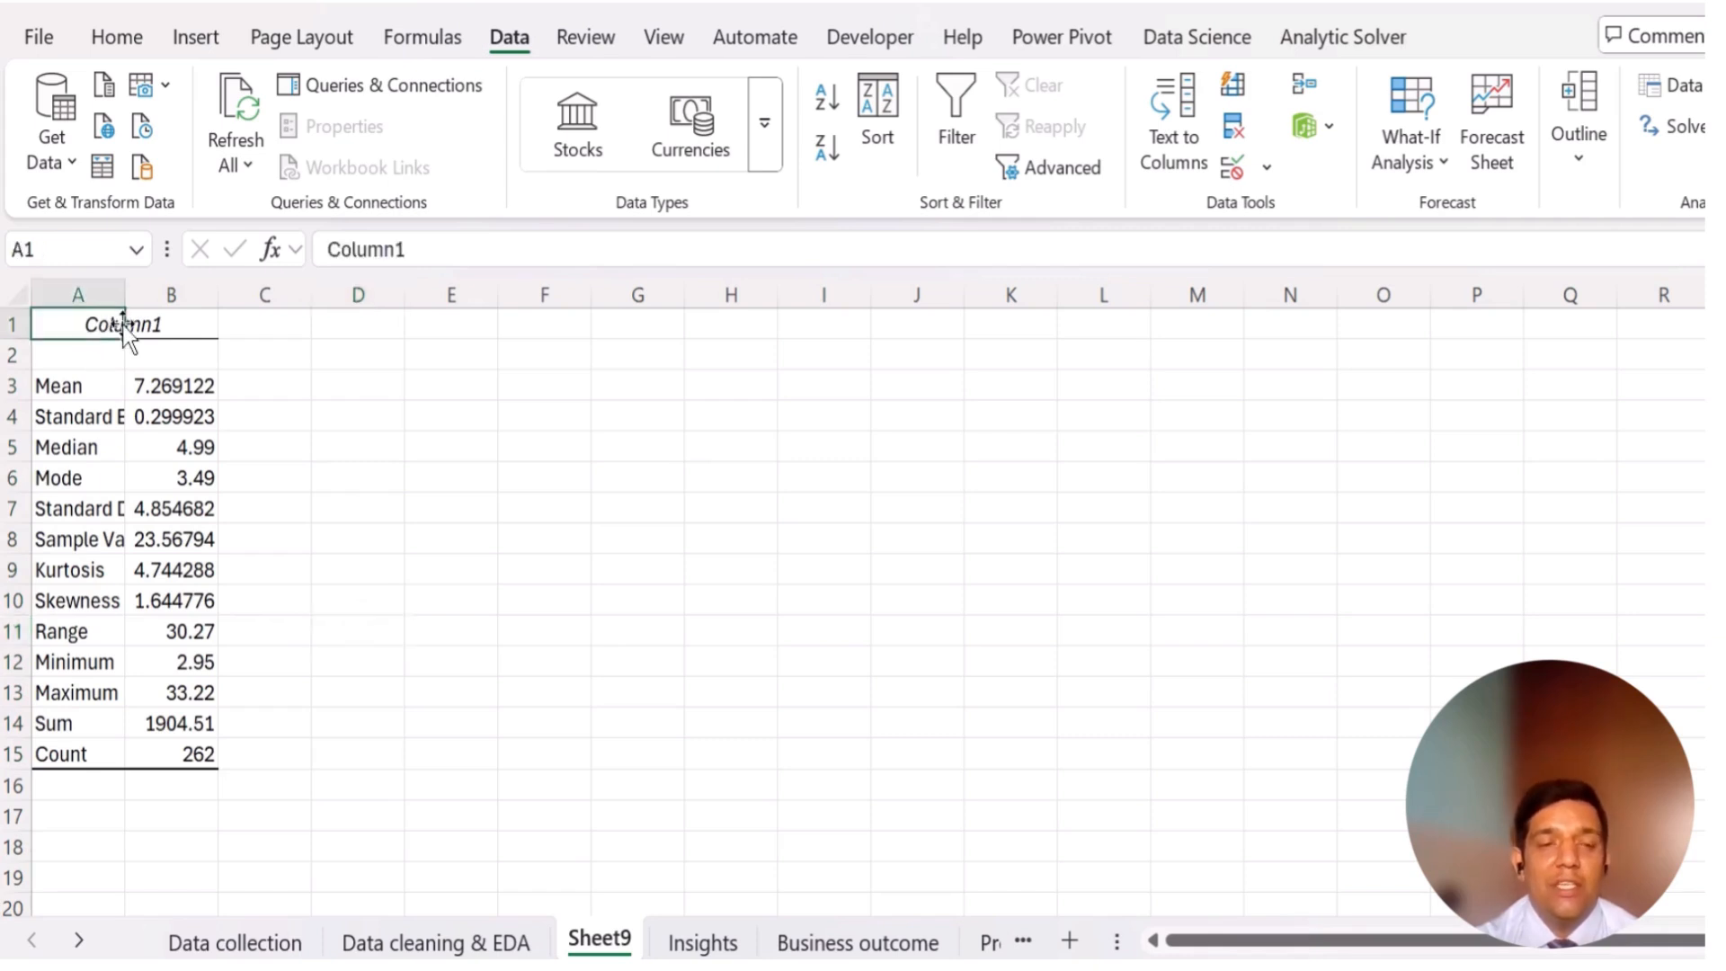
pyautogui.write('price')
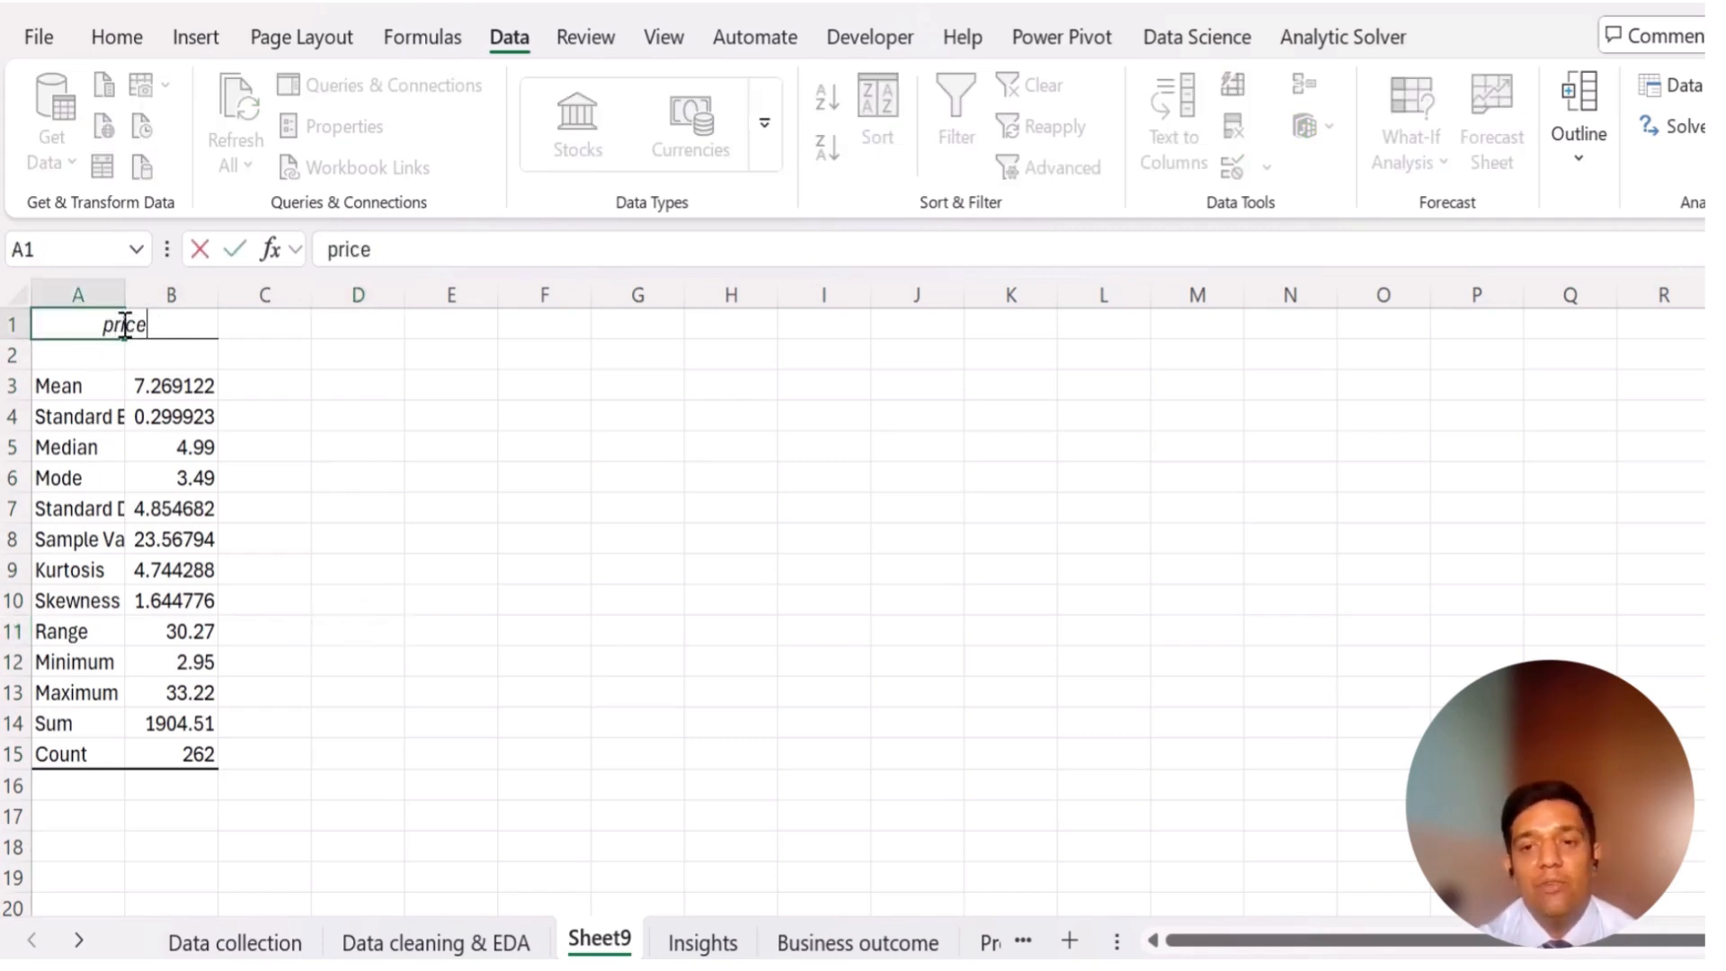
pyautogui.click(544, 538)
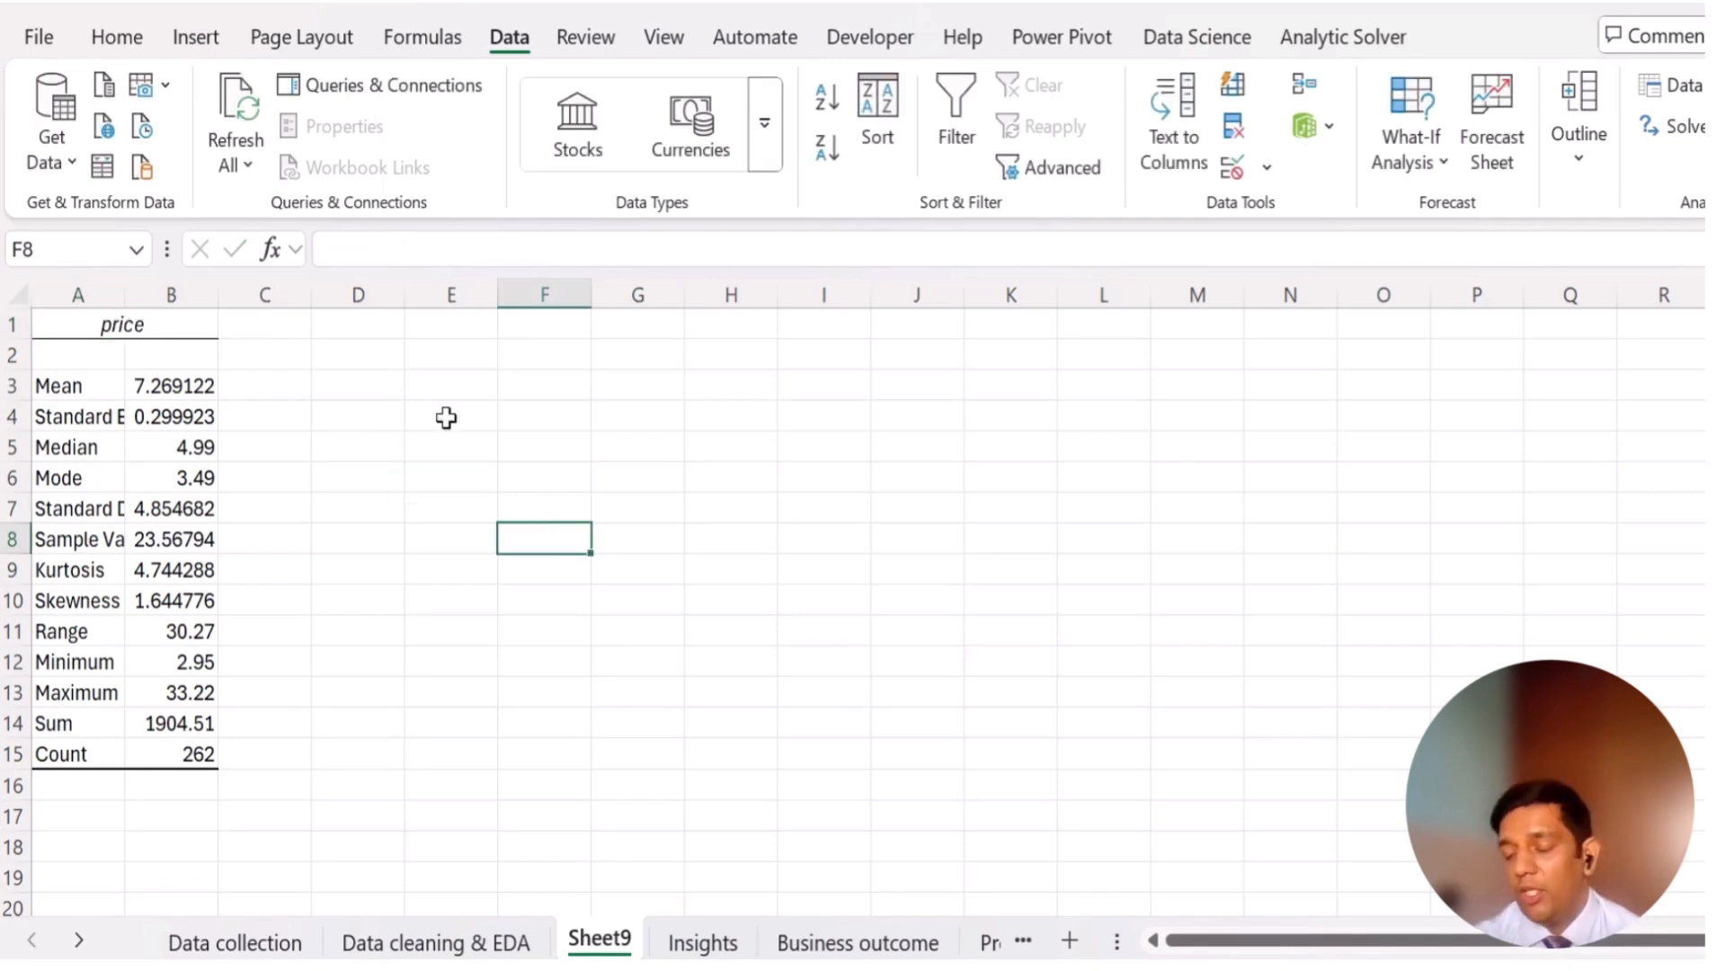
# - Run Descriptive Statistics with Summary statistics on the Quantity values E2:E263, output to a new worksheet
pyautogui.click(471, 333)
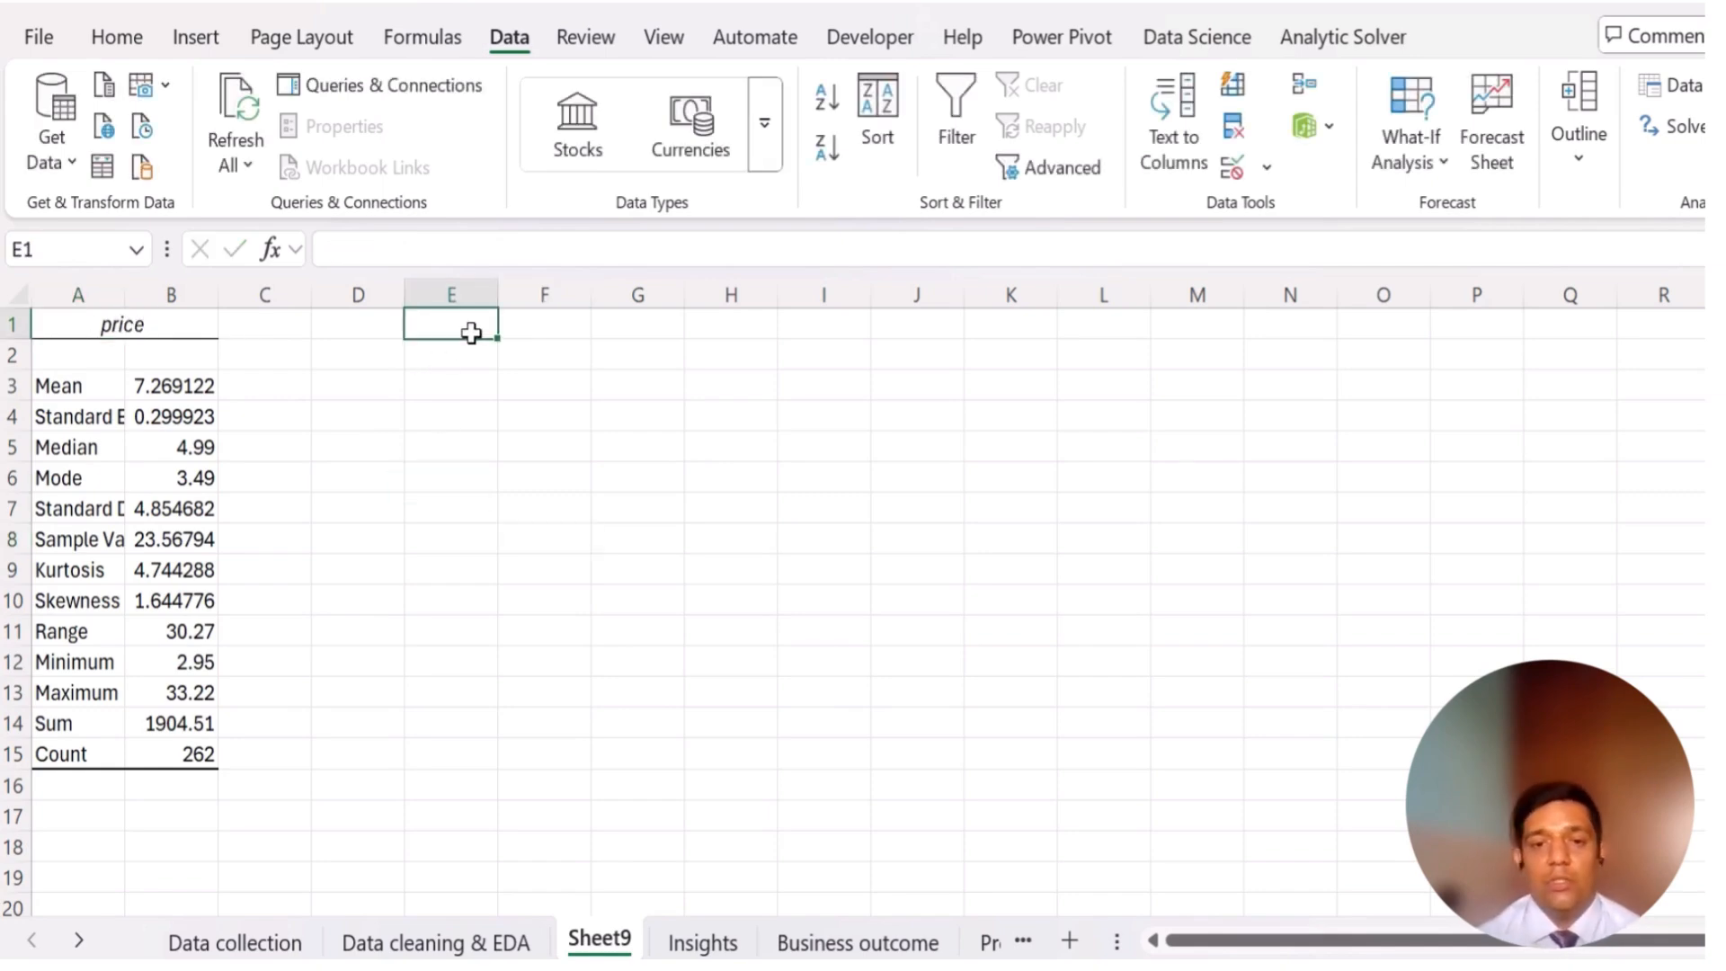
pyautogui.click(1677, 88)
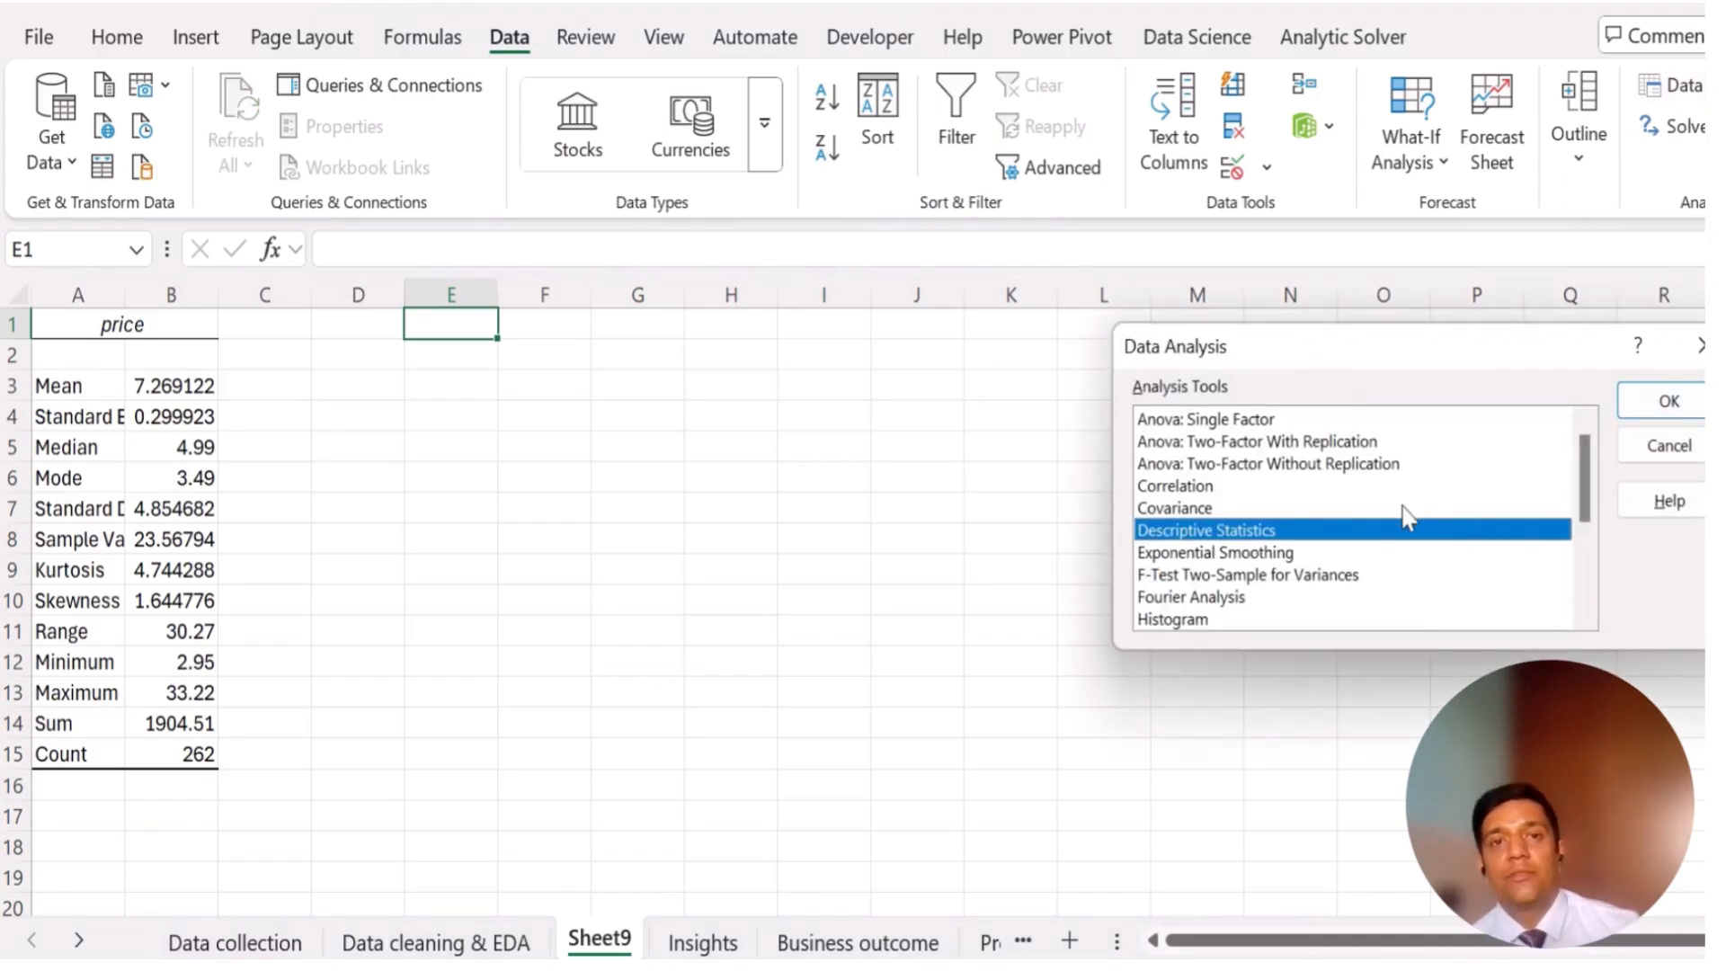
pyautogui.click(1668, 401)
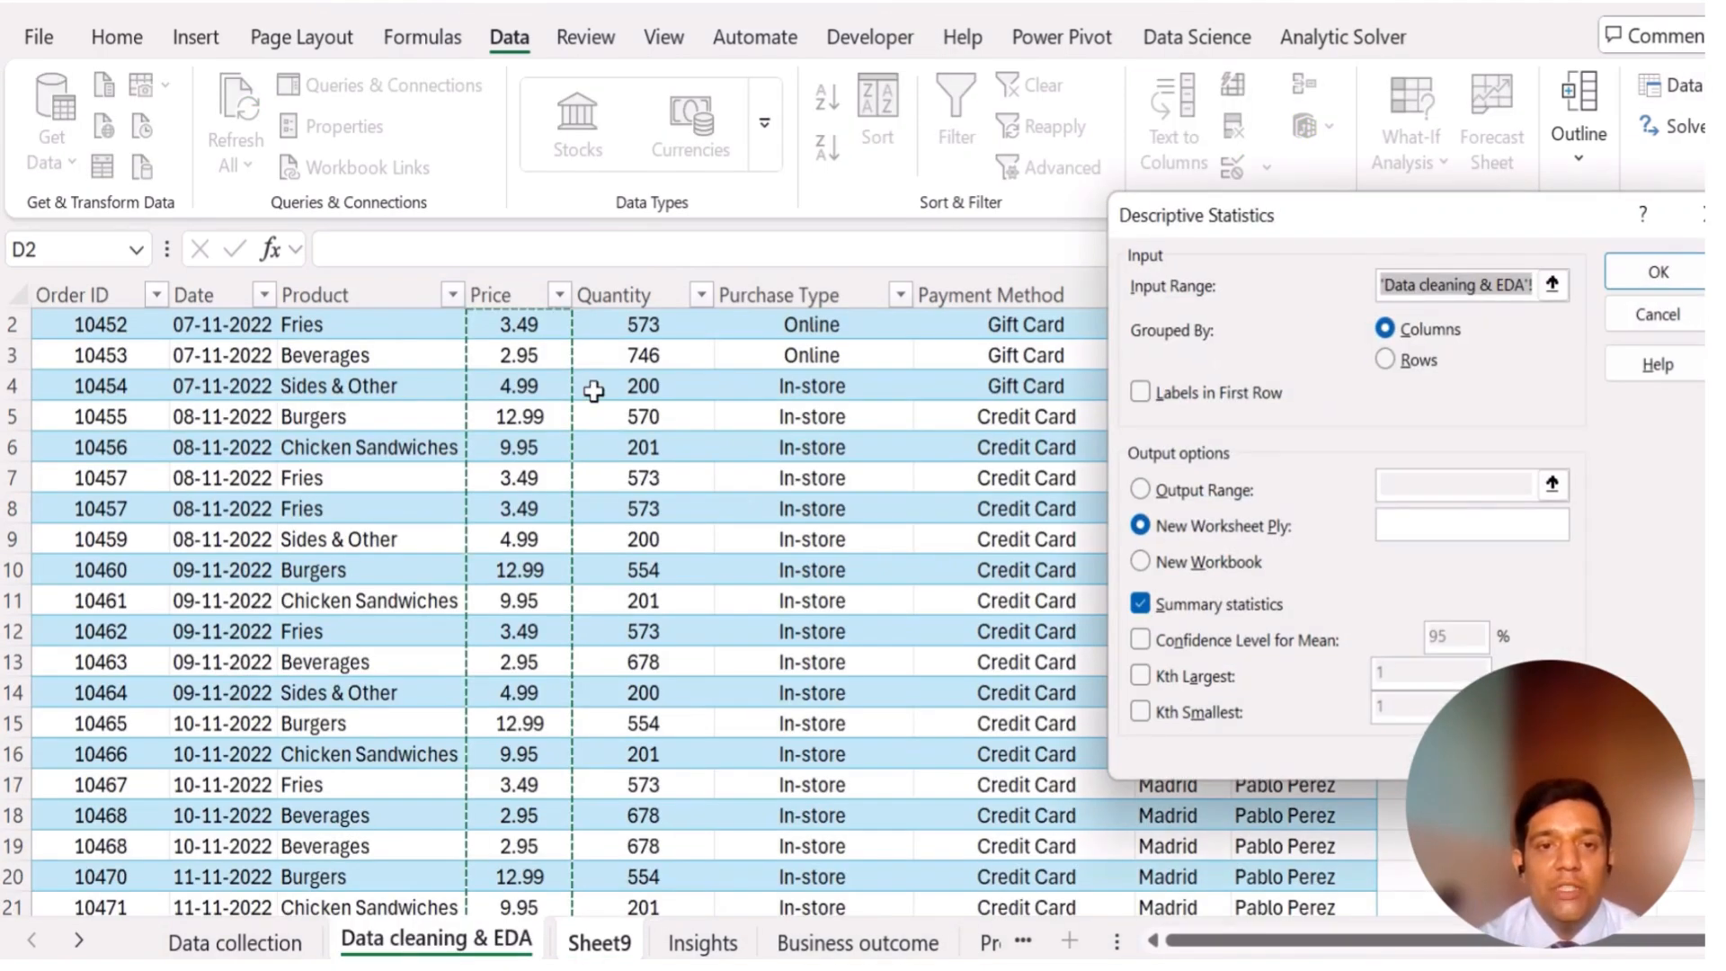
pyautogui.click(661, 328)
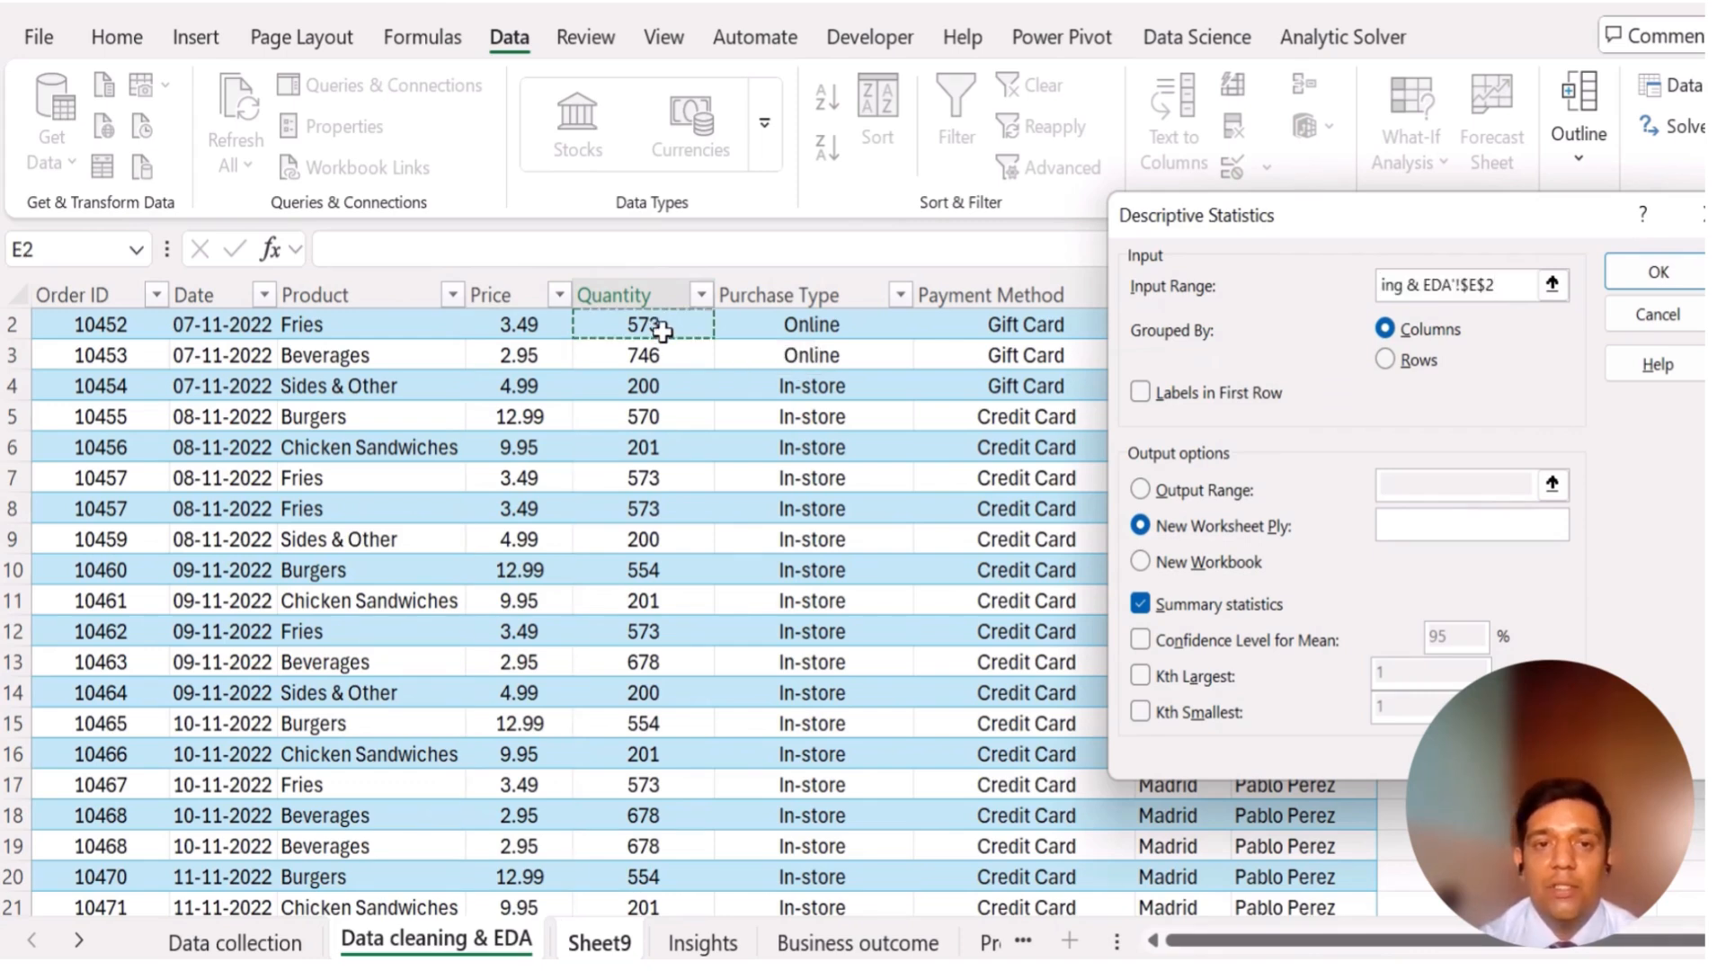
pyautogui.hotkey('ctrl', 'shift', 'Down')
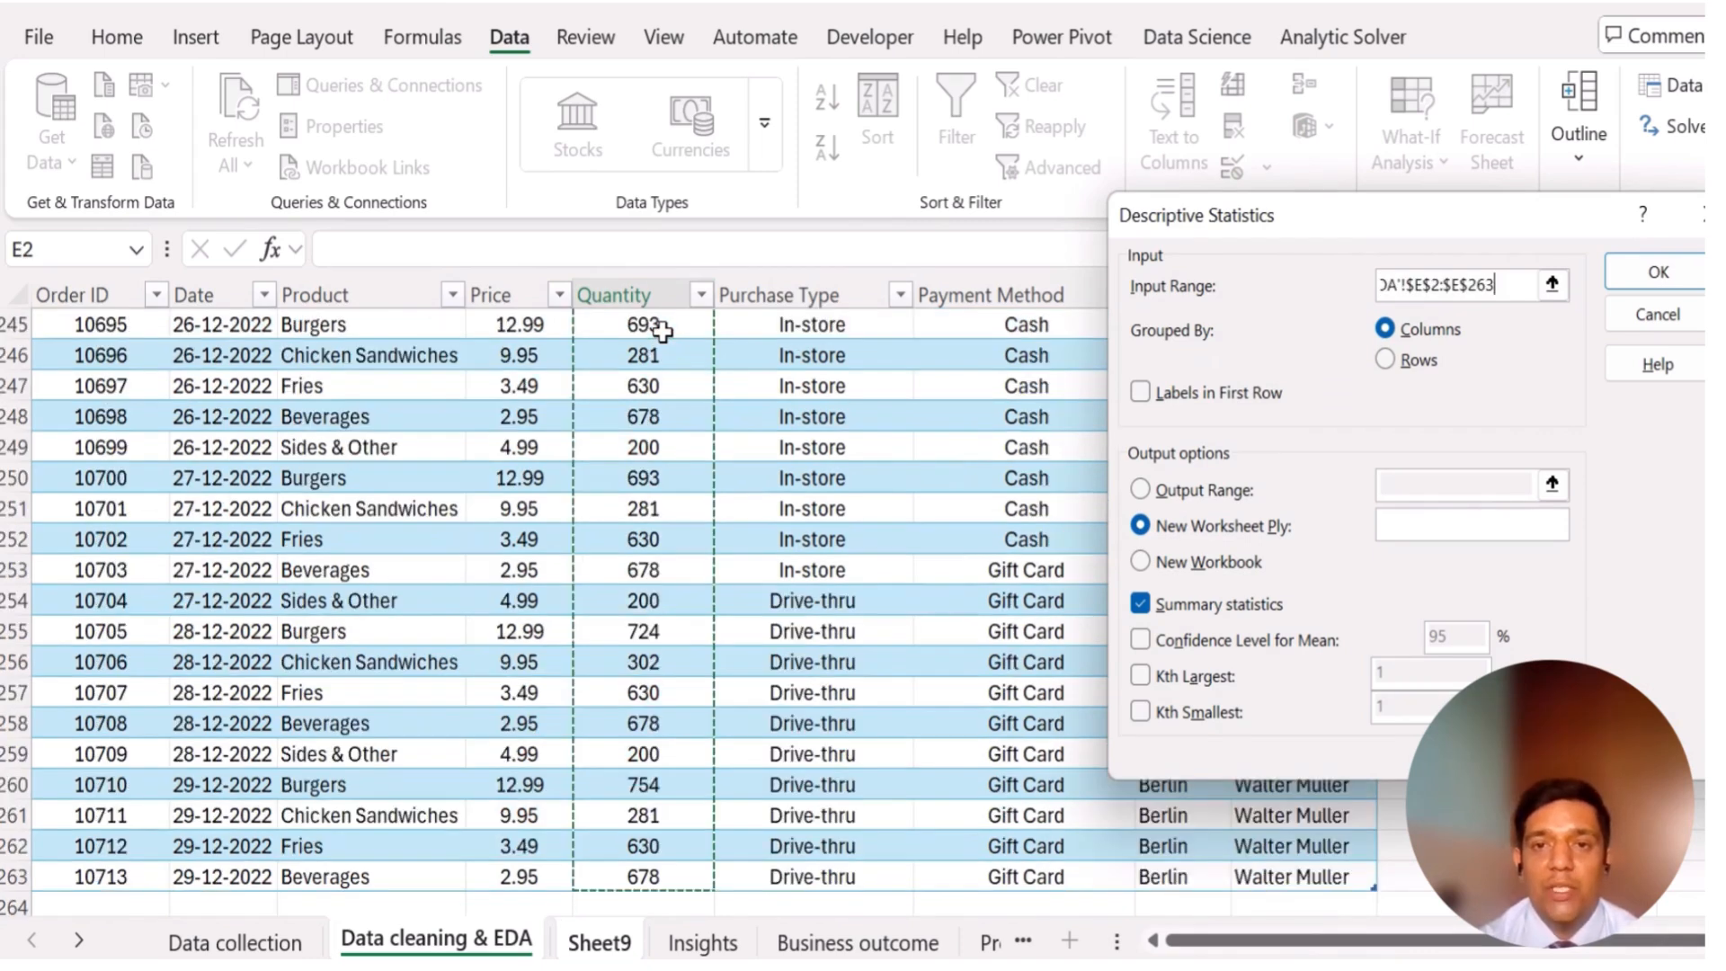
pyautogui.click(1658, 272)
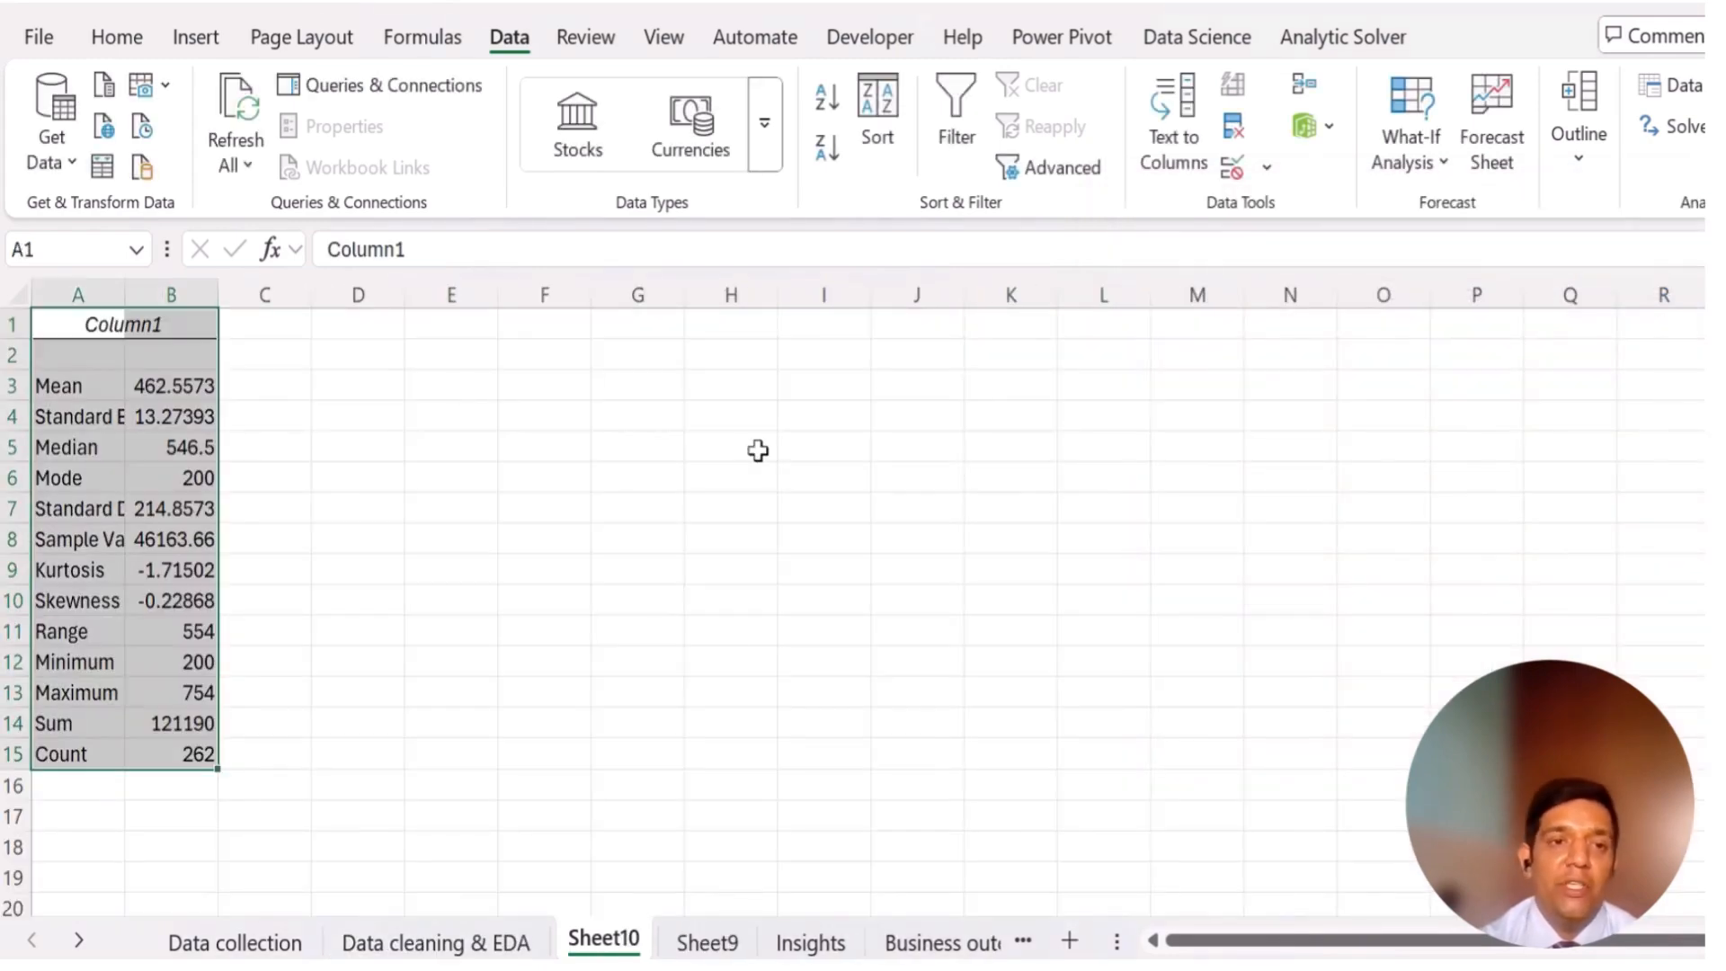
# - Change the heading in A1 of the new statistics output to "Quantity" and widen column A to fit the statistic names
pyautogui.click(462, 437)
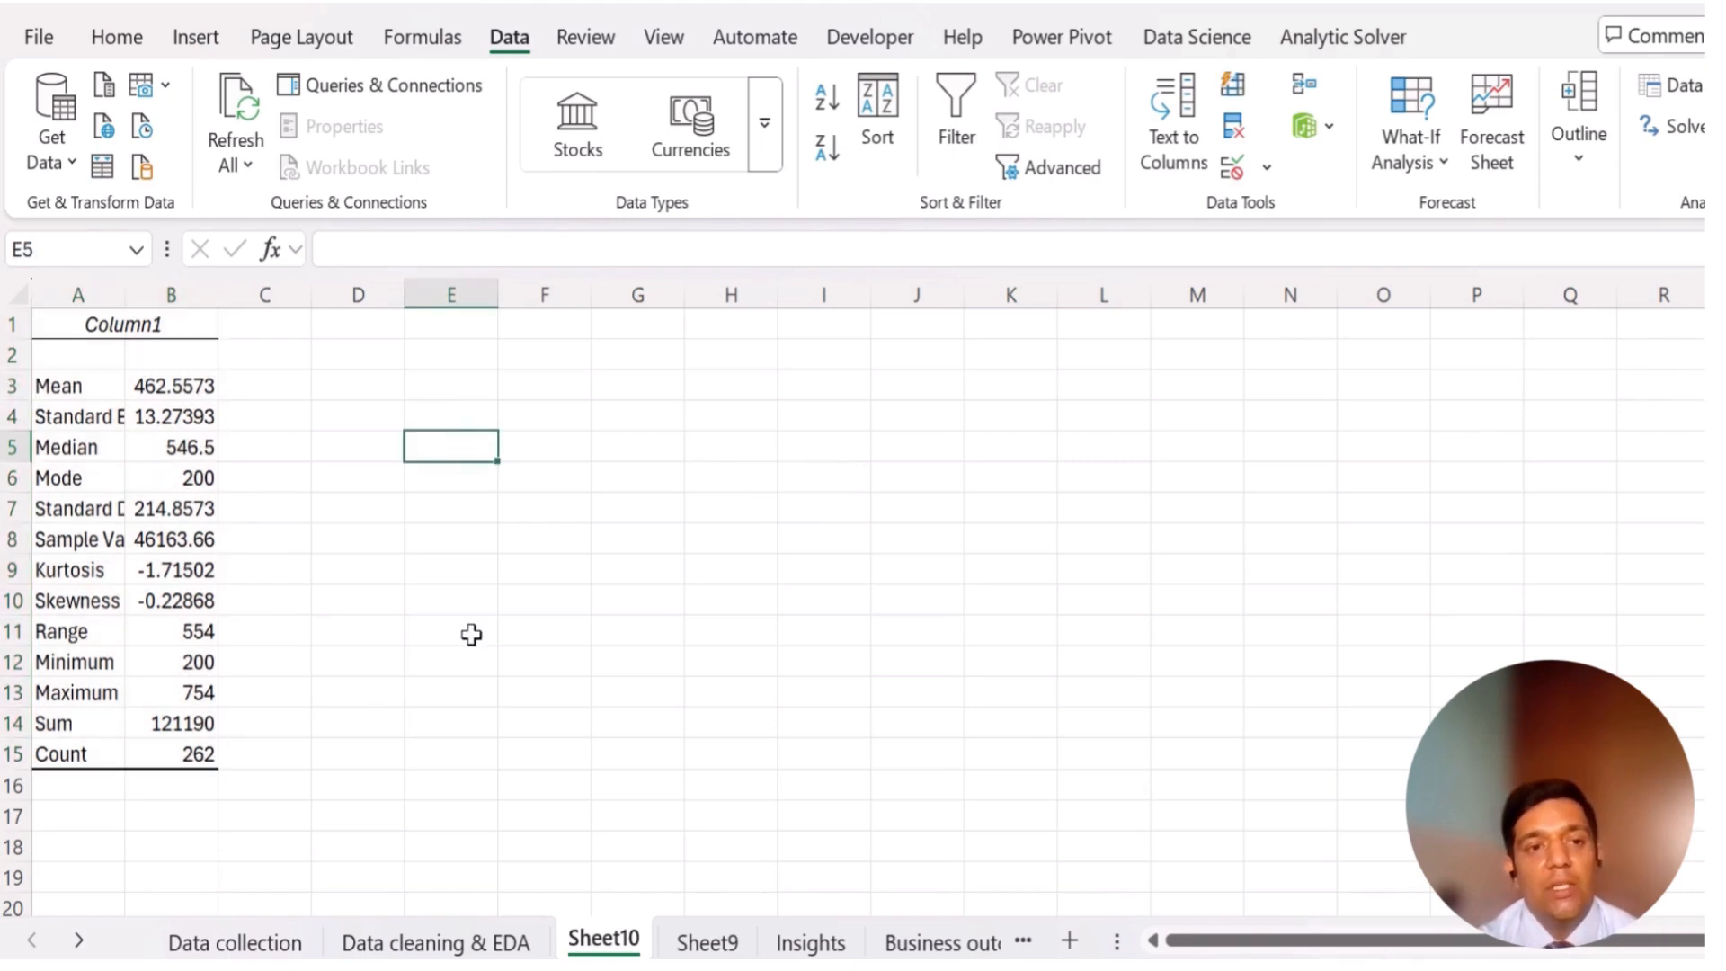
pyautogui.click(128, 324)
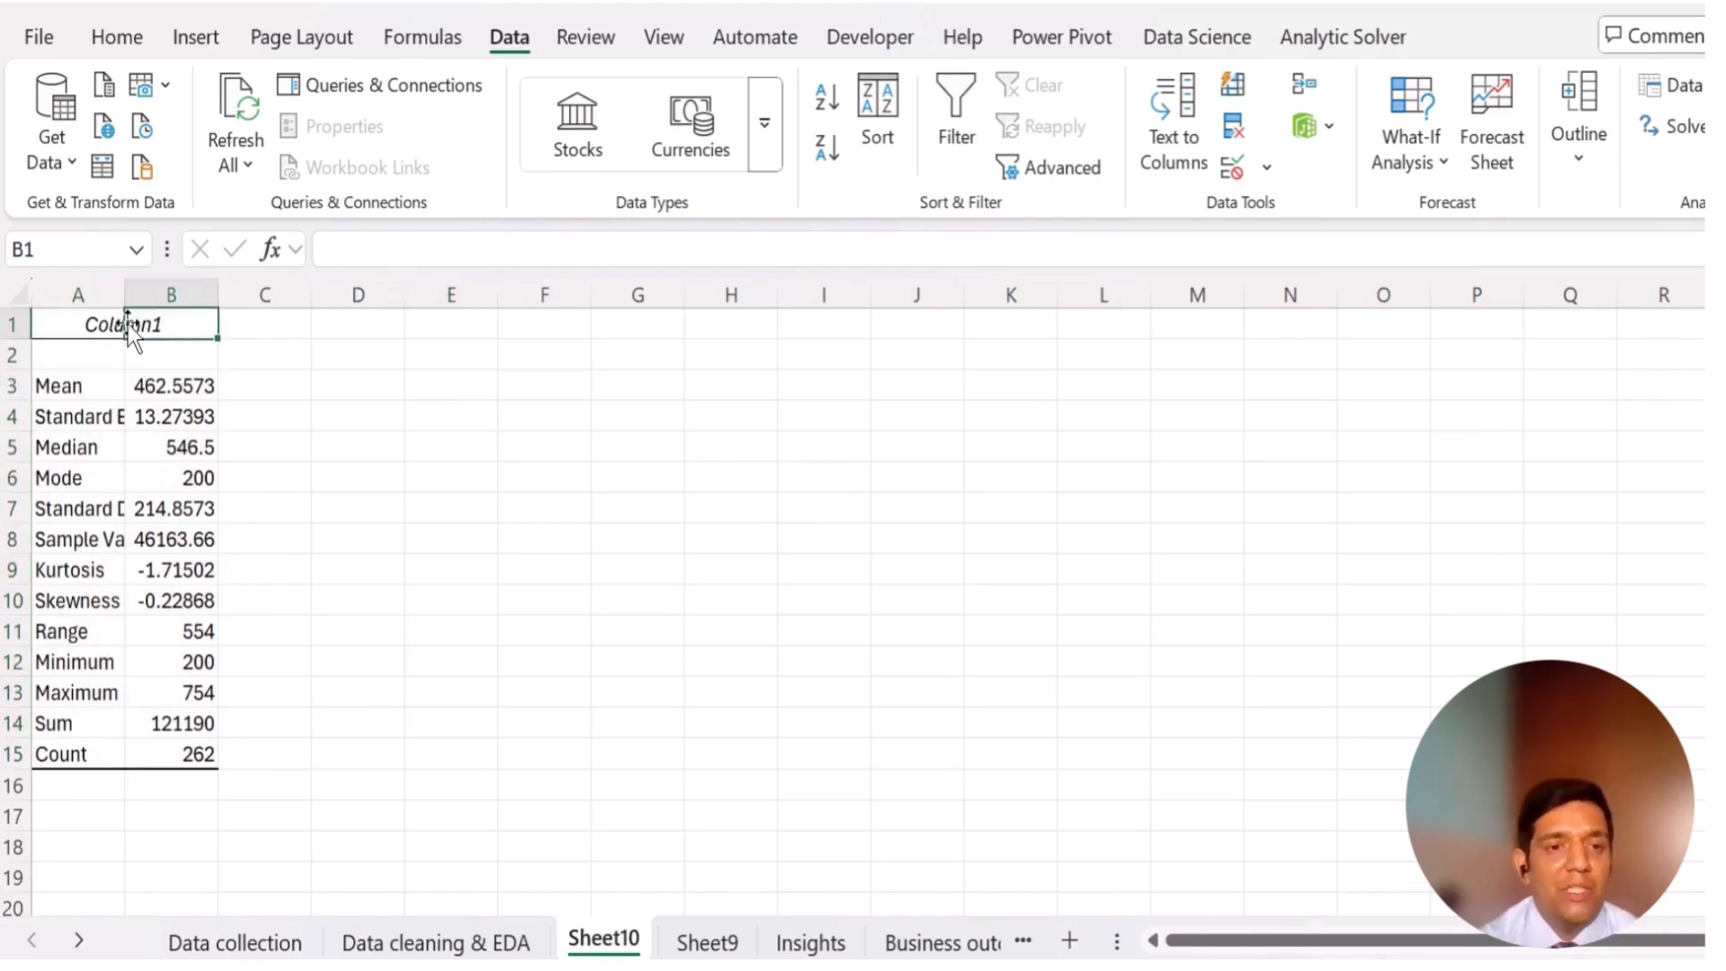
pyautogui.write('qa')
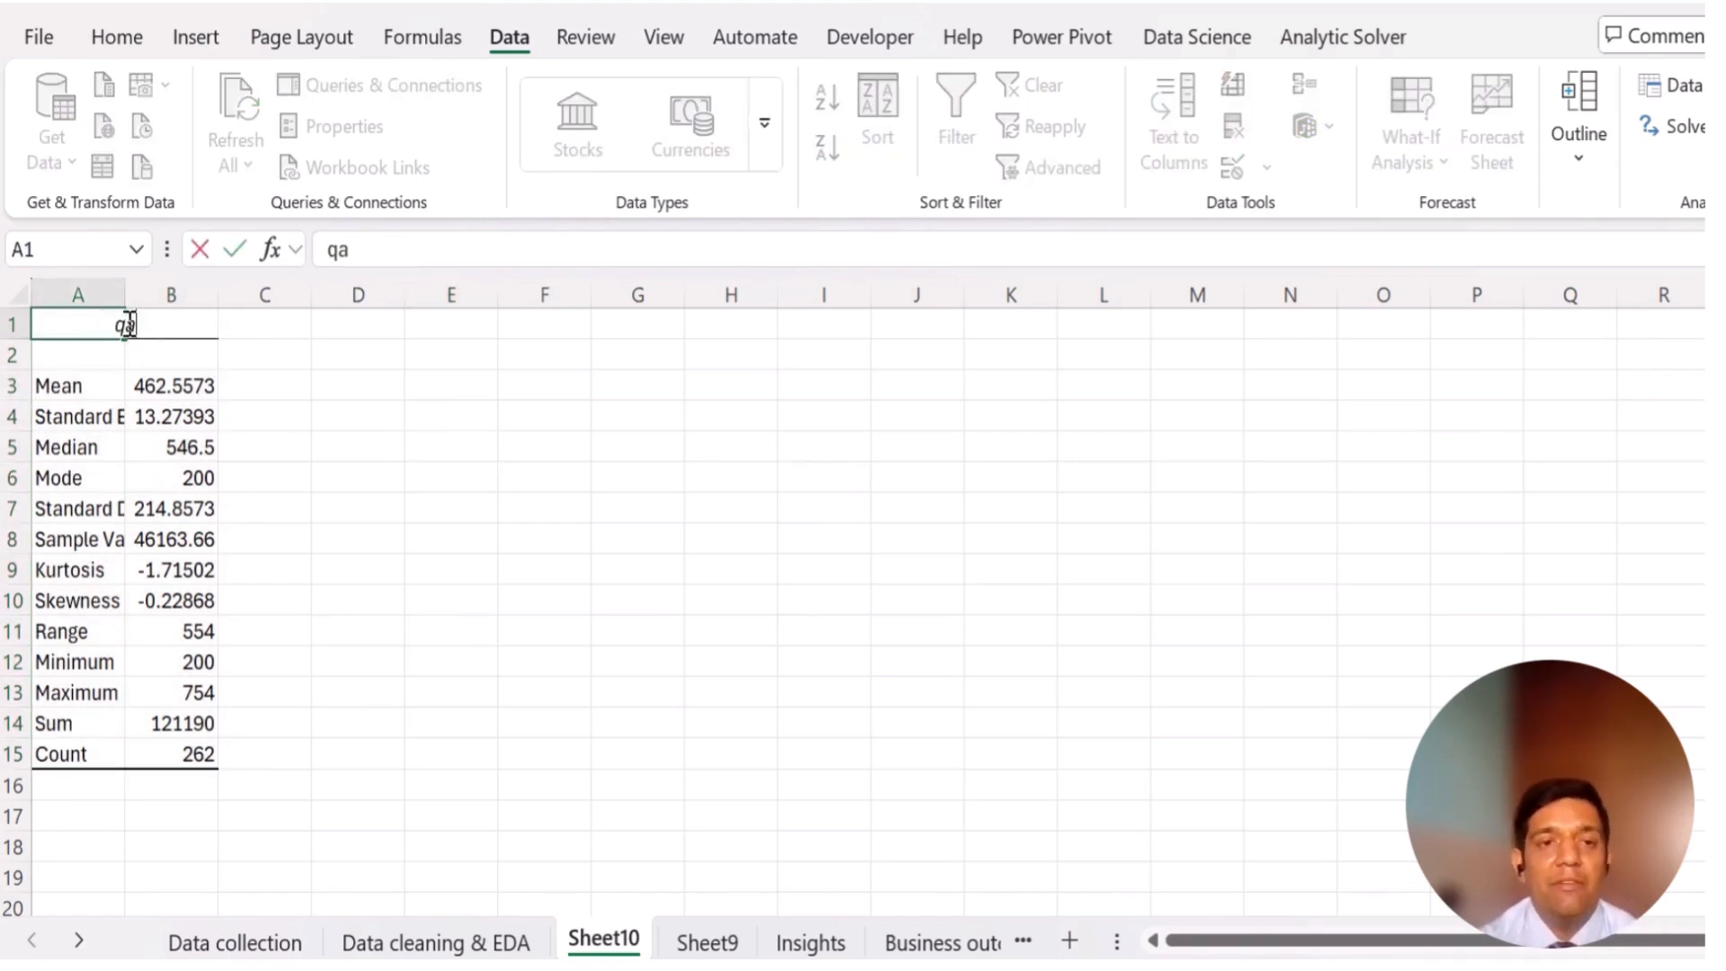
pyautogui.press('BackSpace')
pyautogui.press('BackSpace')
pyautogui.write('Quantity')
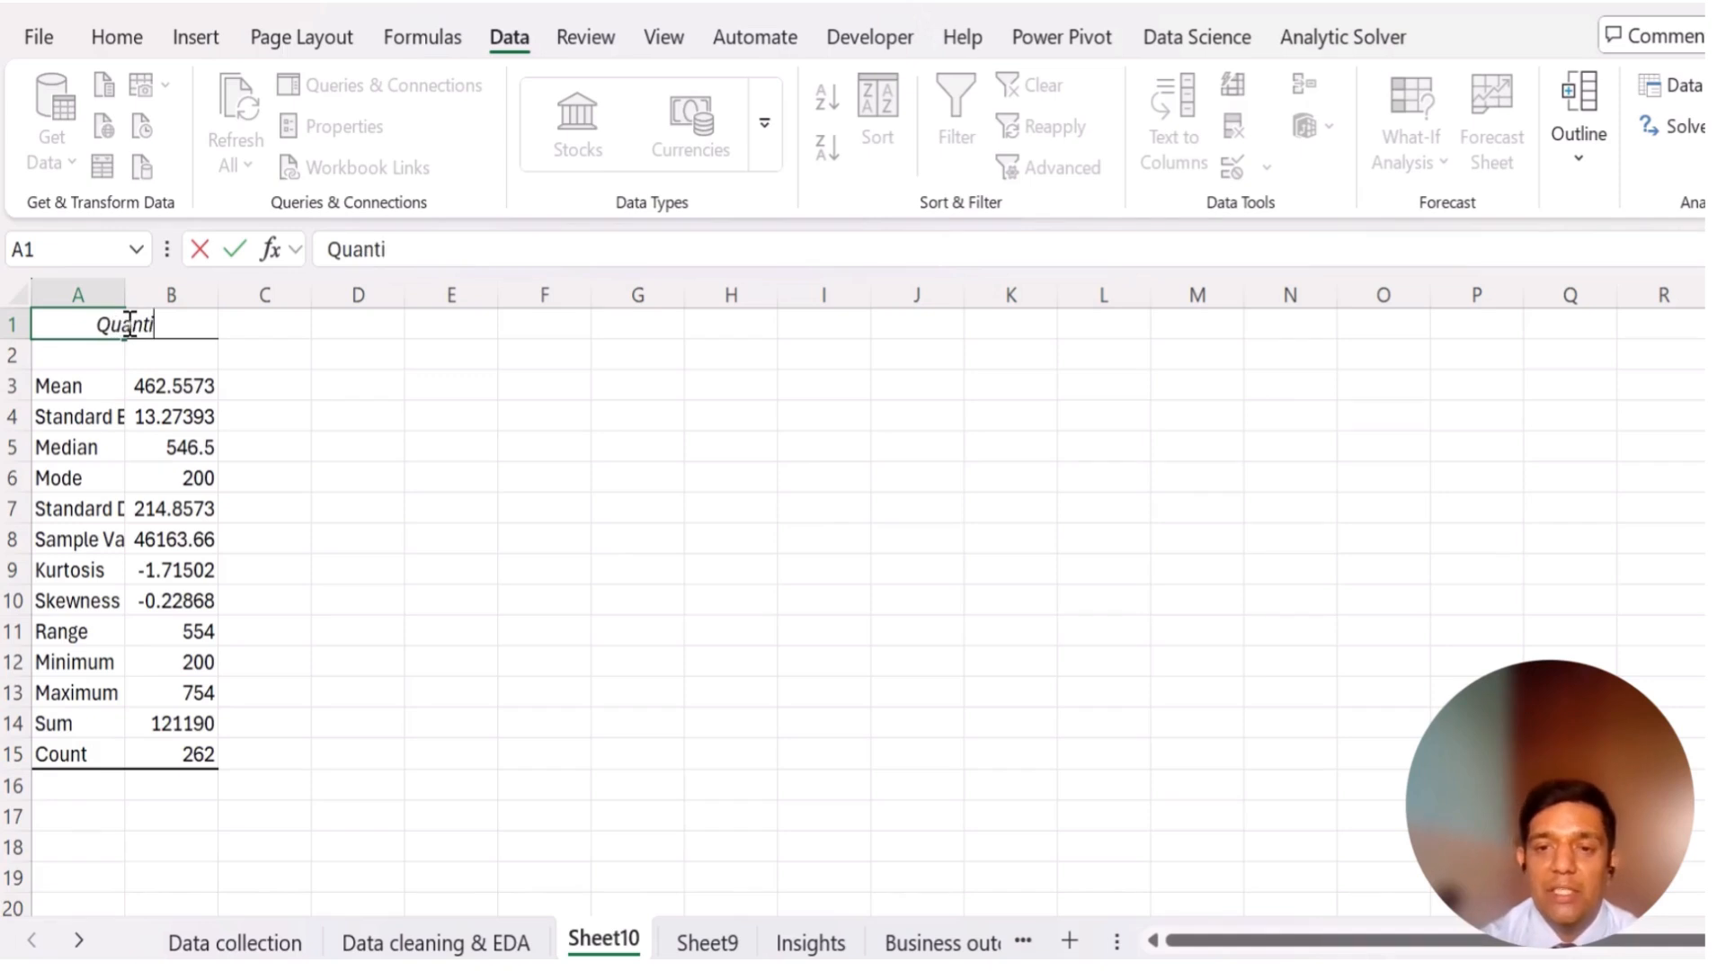
pyautogui.click(563, 478)
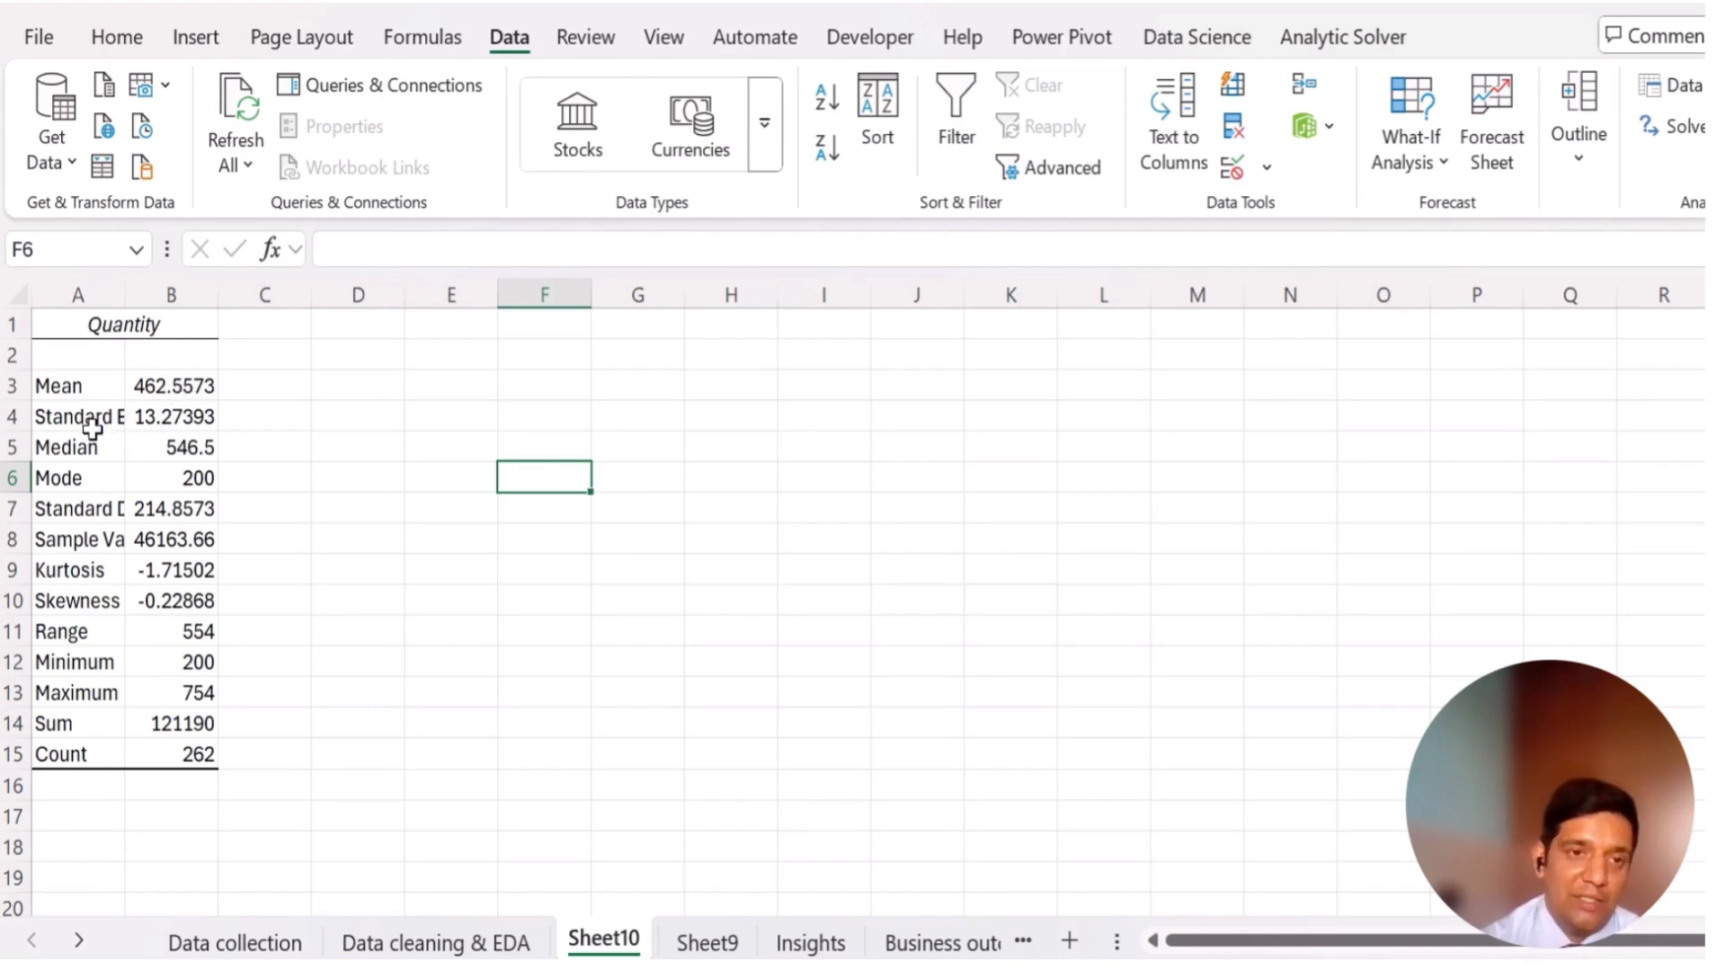
pyautogui.moveTo(124, 296); pyautogui.dragTo(227, 293)
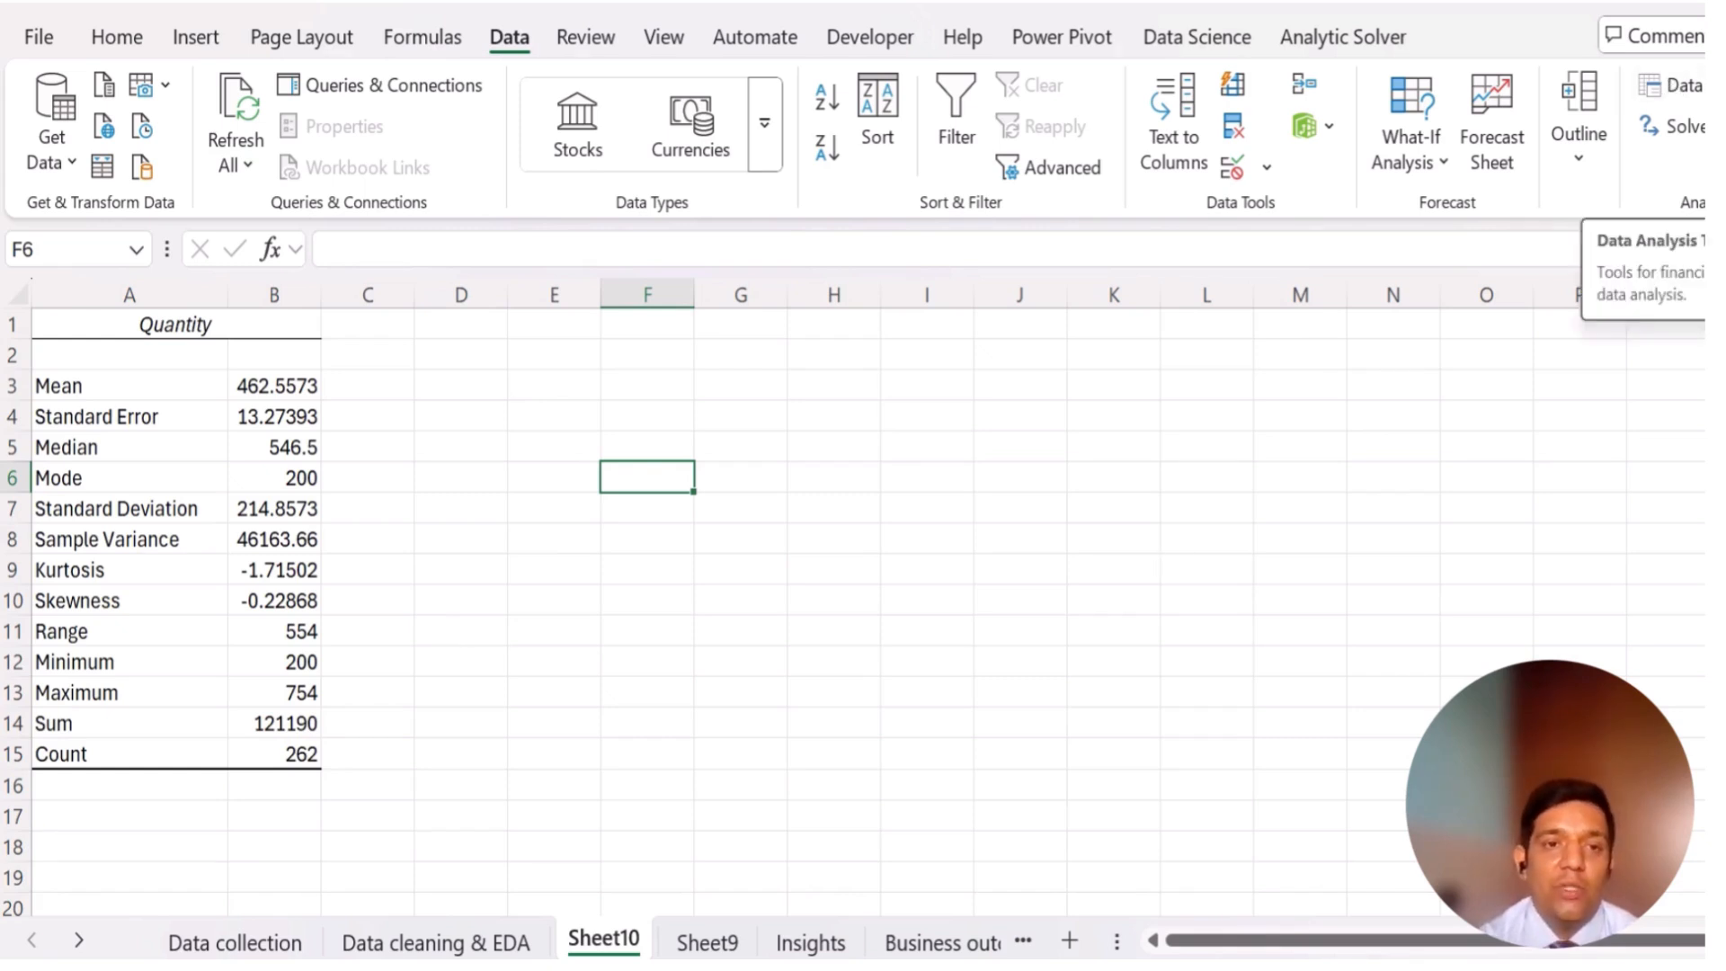
pyautogui.click(1151, 457)
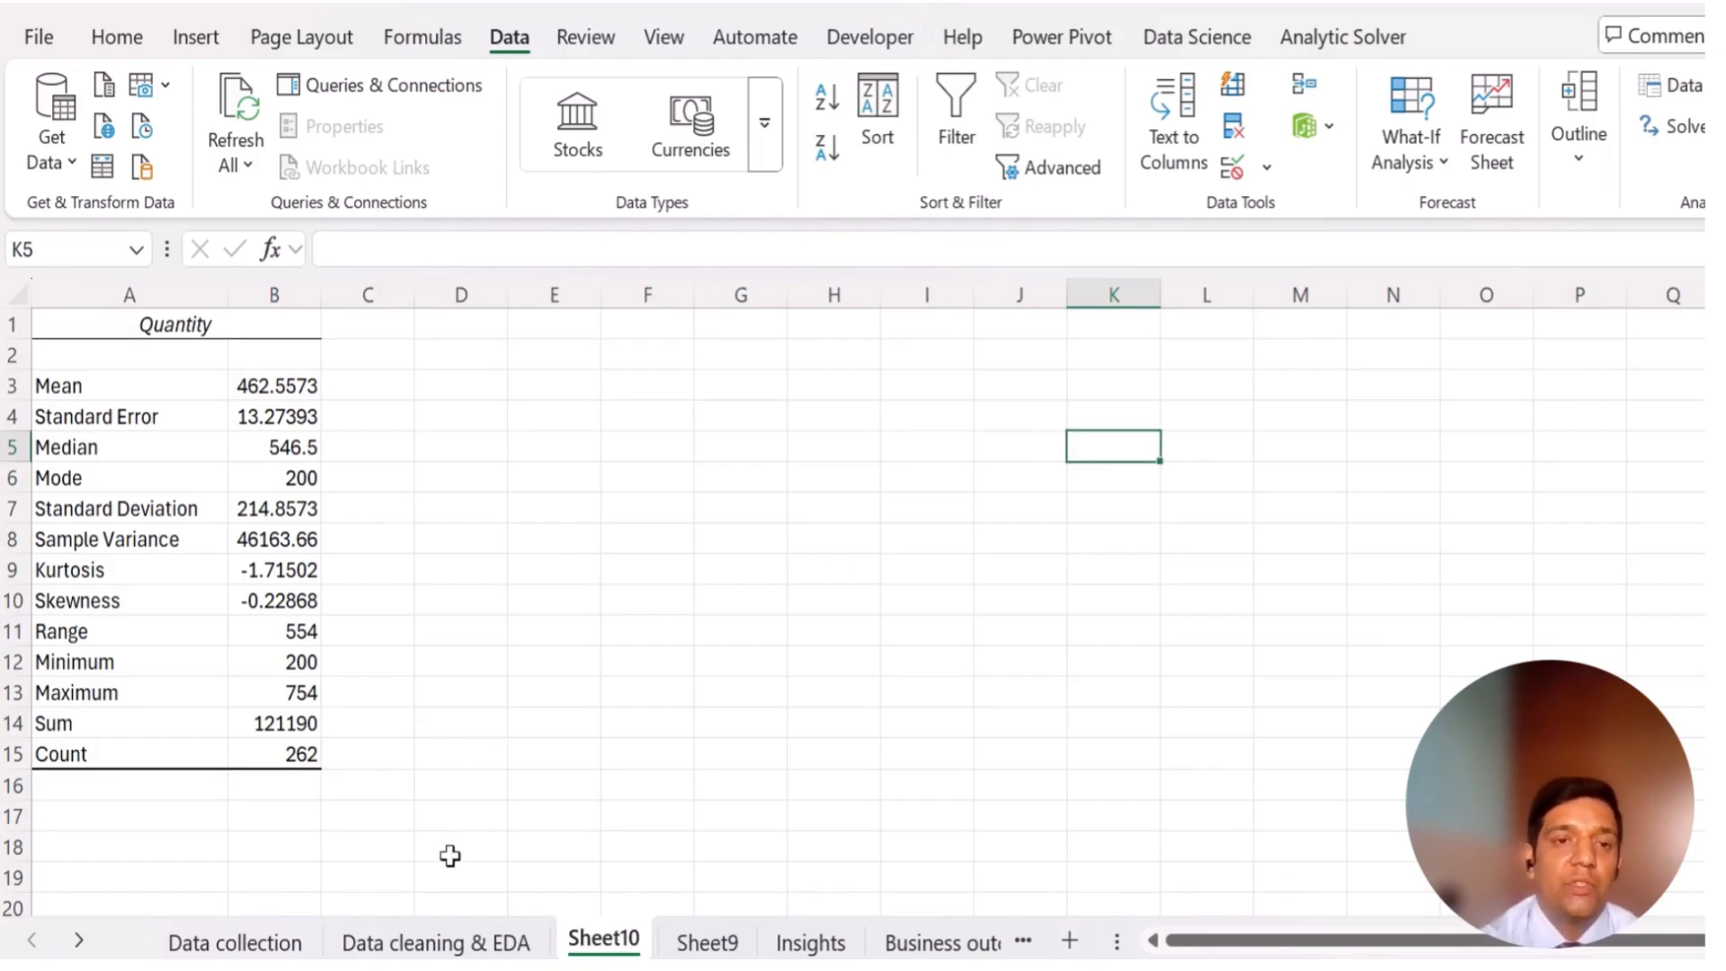
pyautogui.click(439, 942)
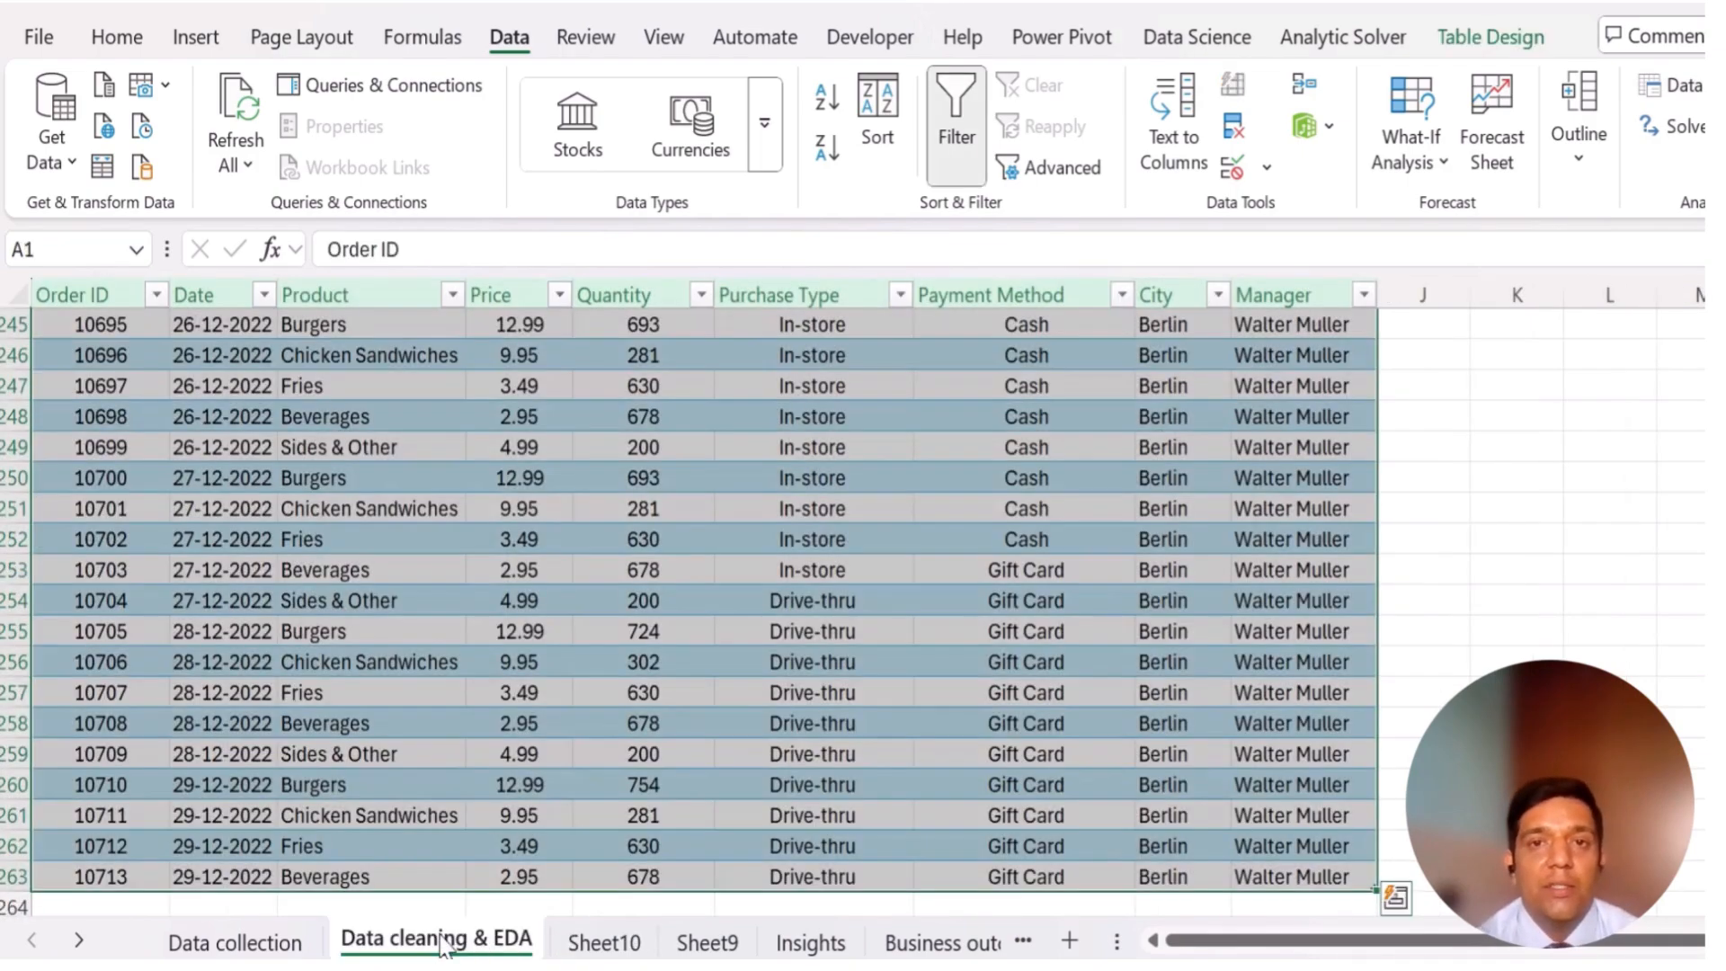
pyautogui.click(297, 950)
pyautogui.click(605, 944)
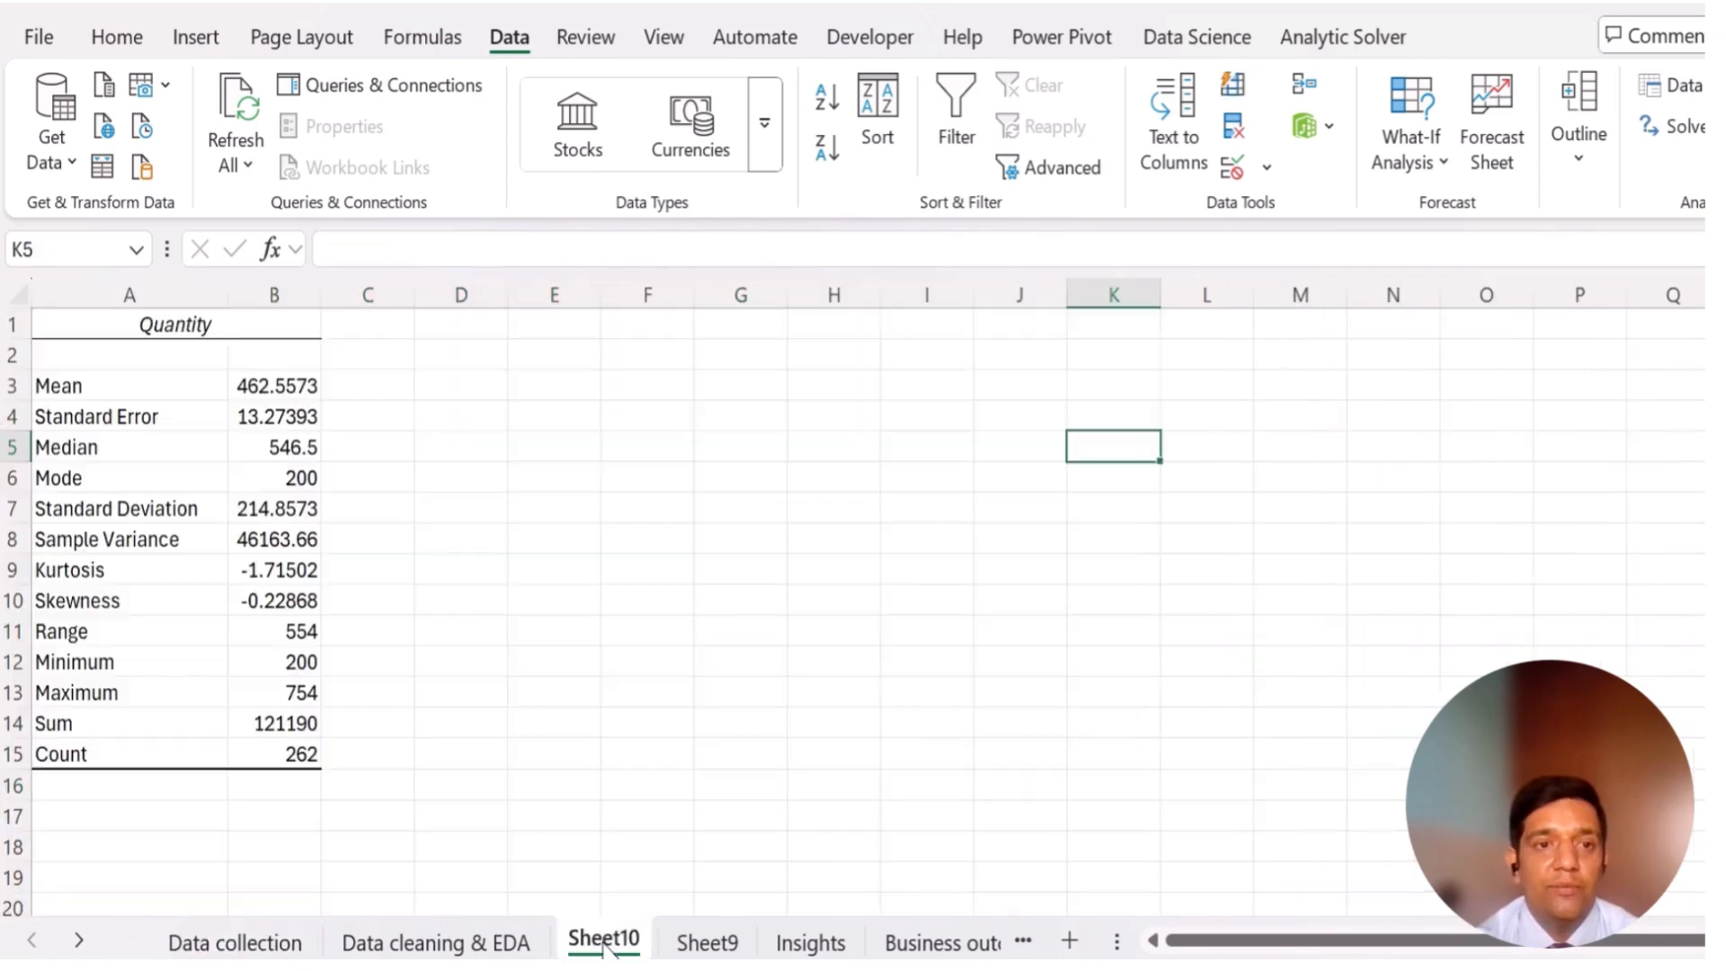
# - Copy the price statistics range A1:C16 from Sheet9 and paste it into Sheet10 at cell E1, beside the Quantity statistics
pyautogui.click(697, 944)
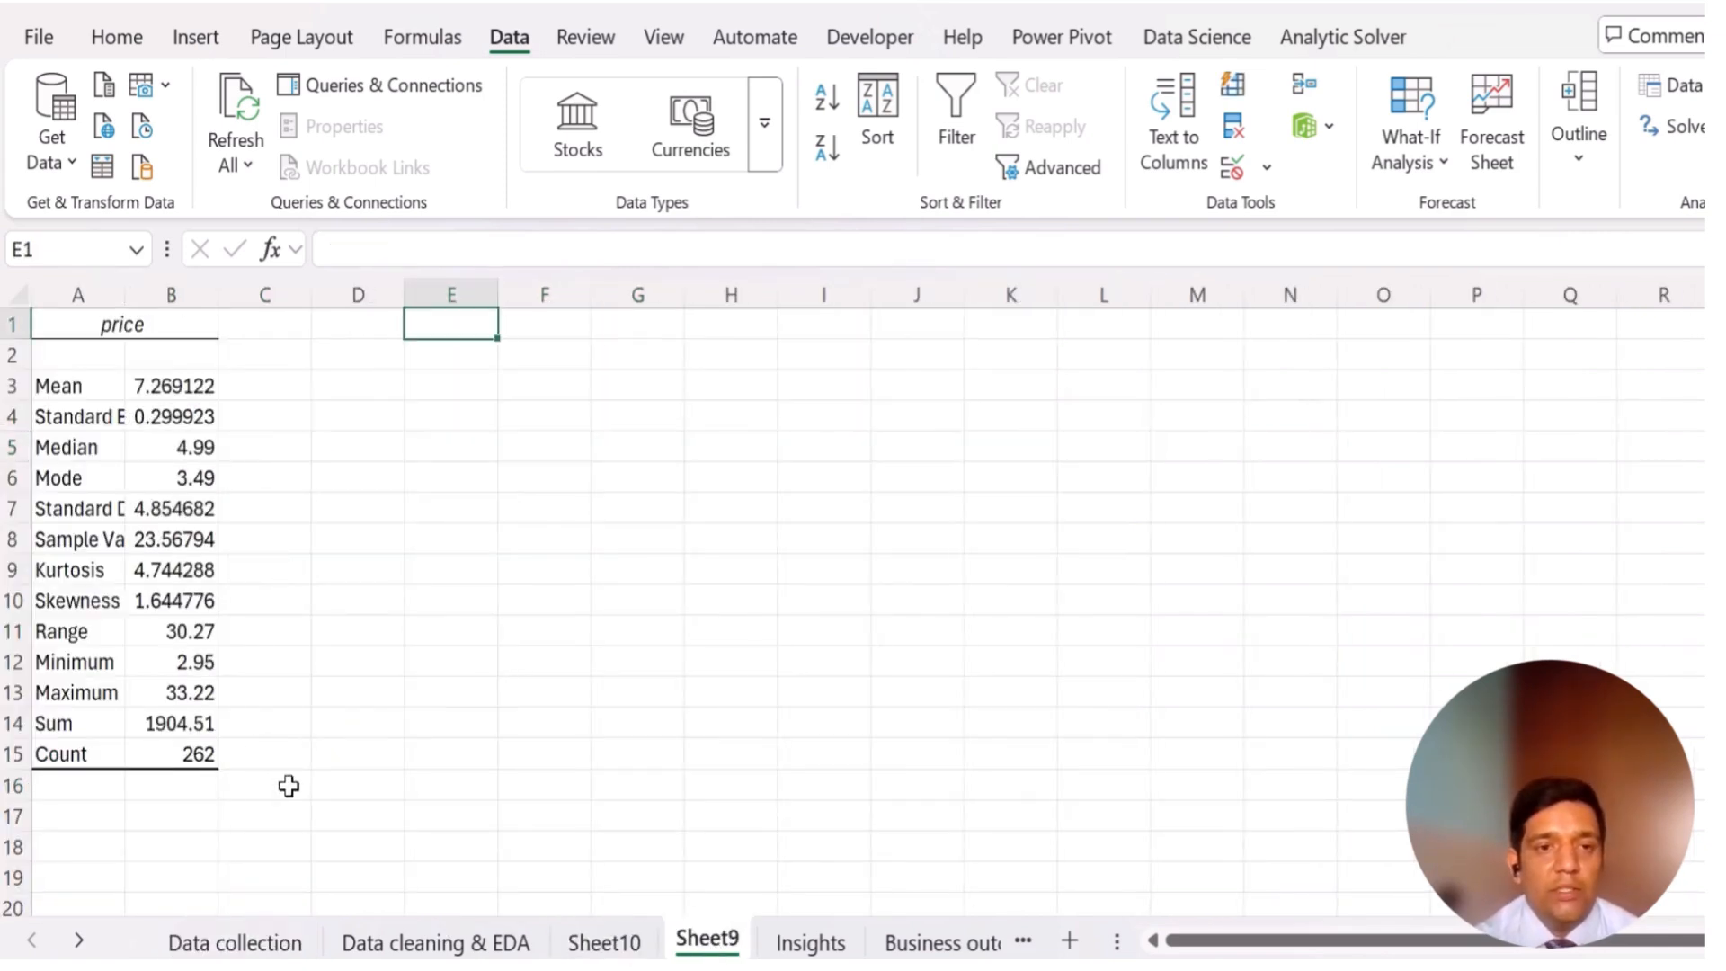
pyautogui.moveTo(289, 786); pyautogui.dragTo(32, 266)
pyautogui.hotkey('ctrl', 'c')
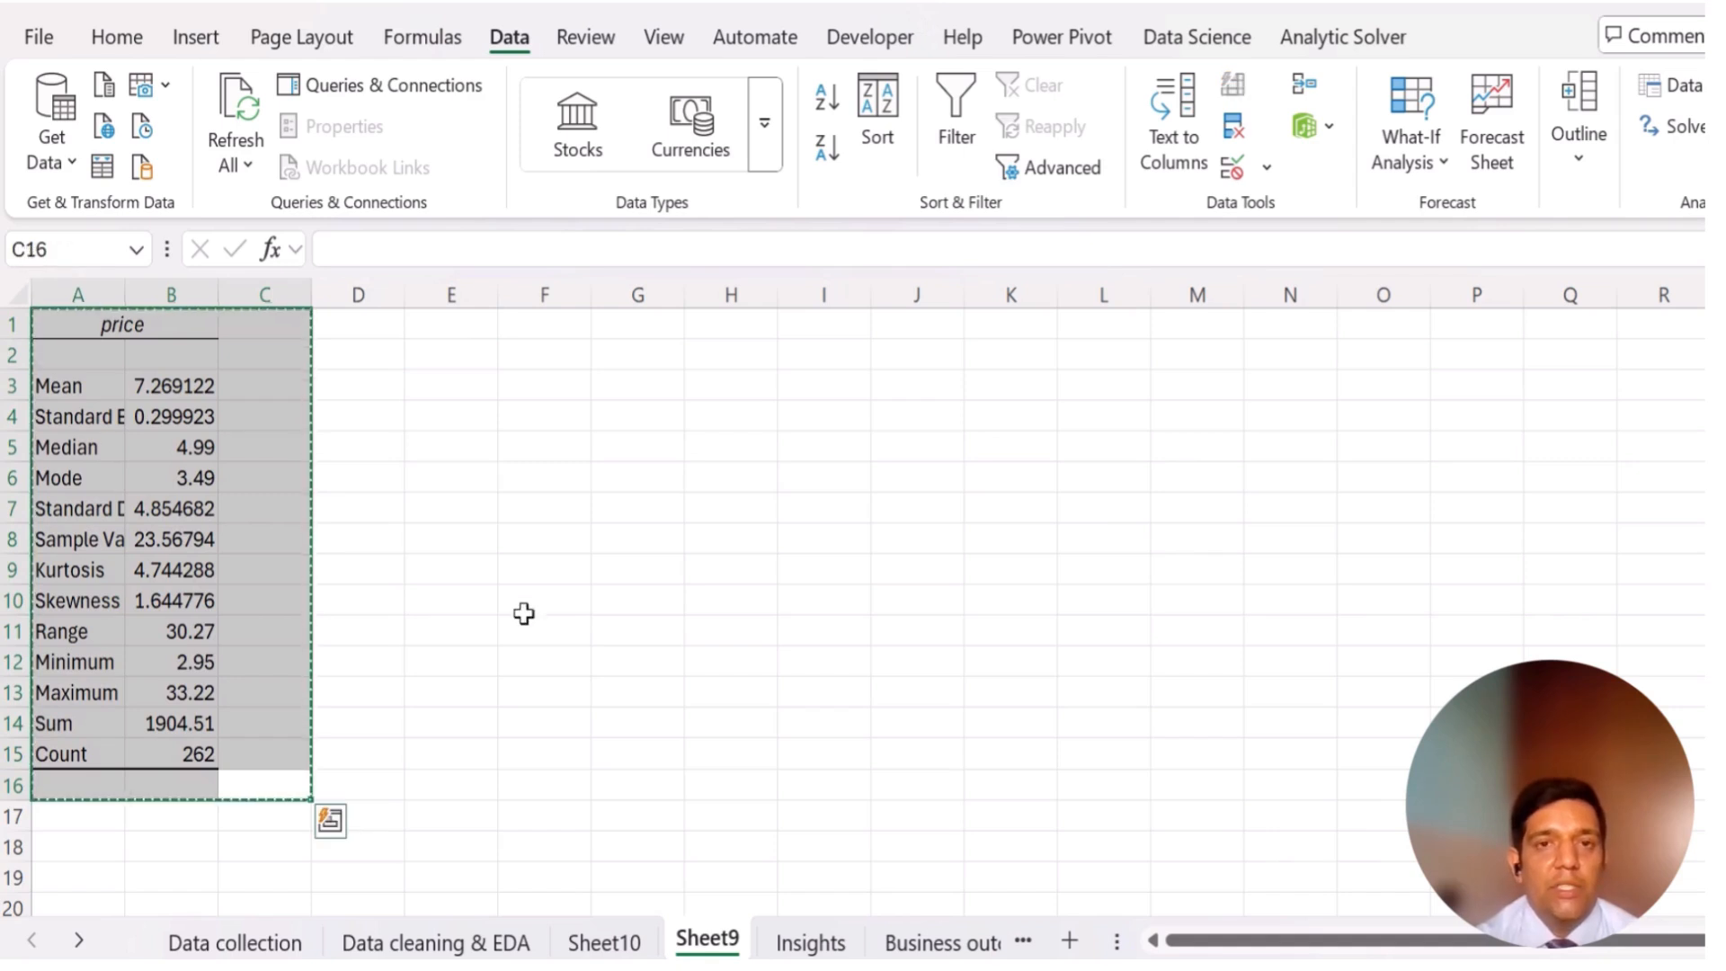
pyautogui.click(605, 944)
pyautogui.click(531, 310)
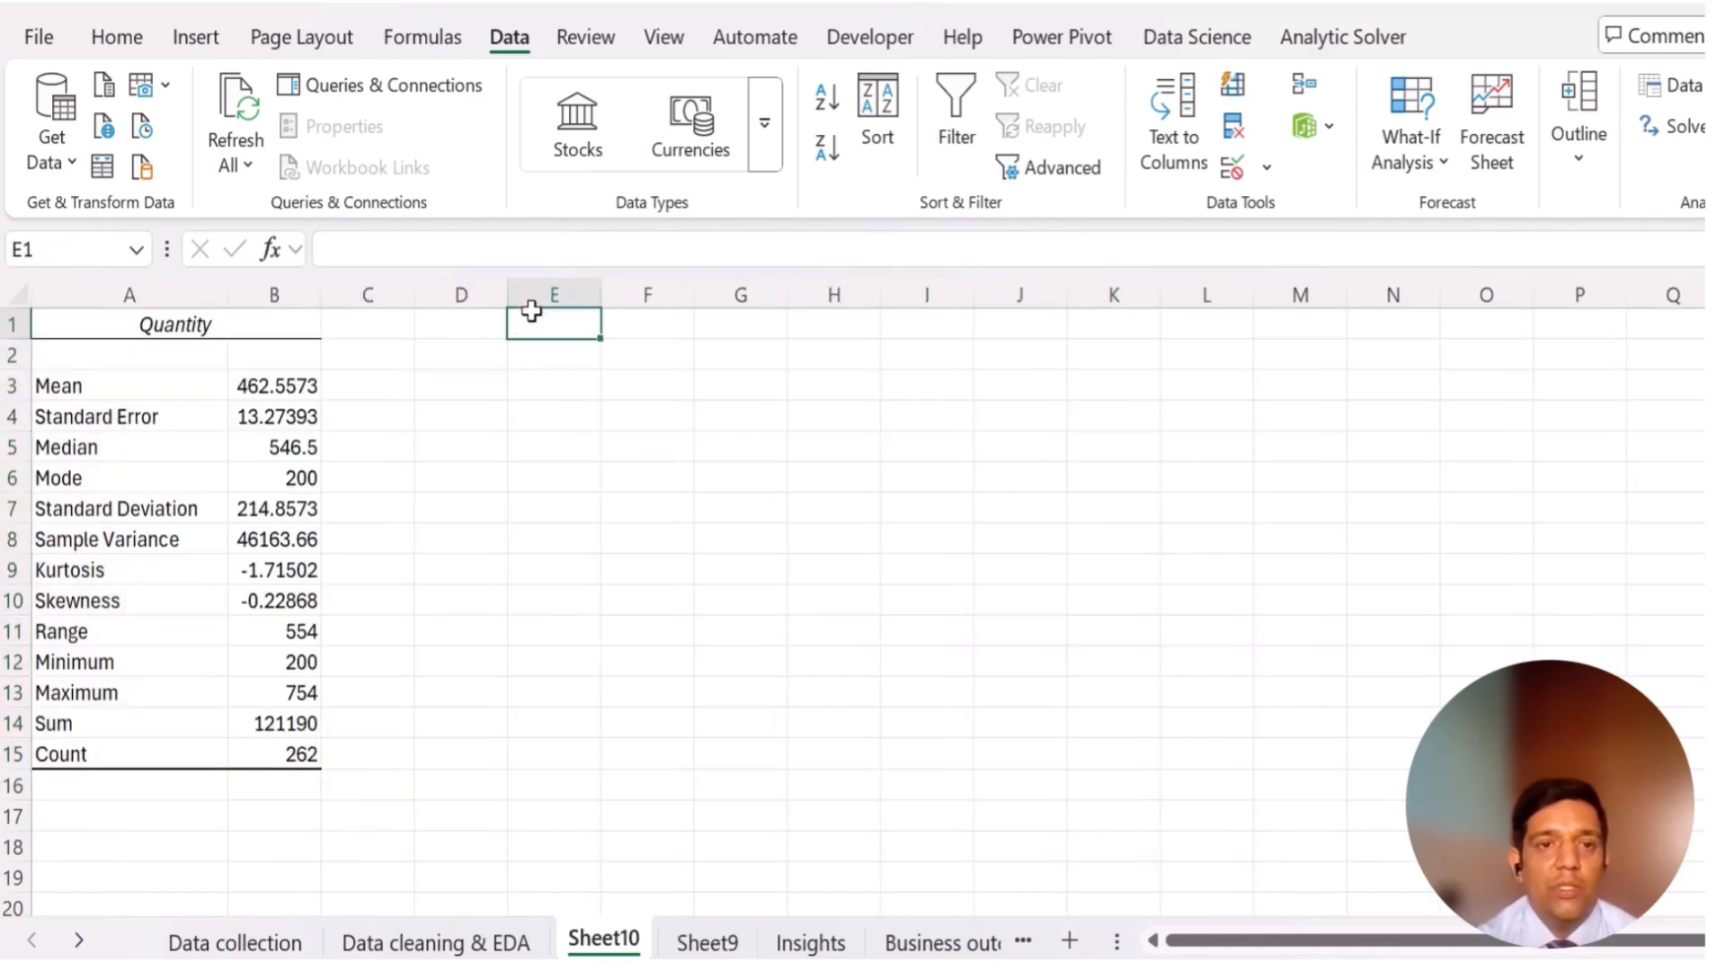
pyautogui.hotkey('ctrl', 'v')
pyautogui.click(952, 491)
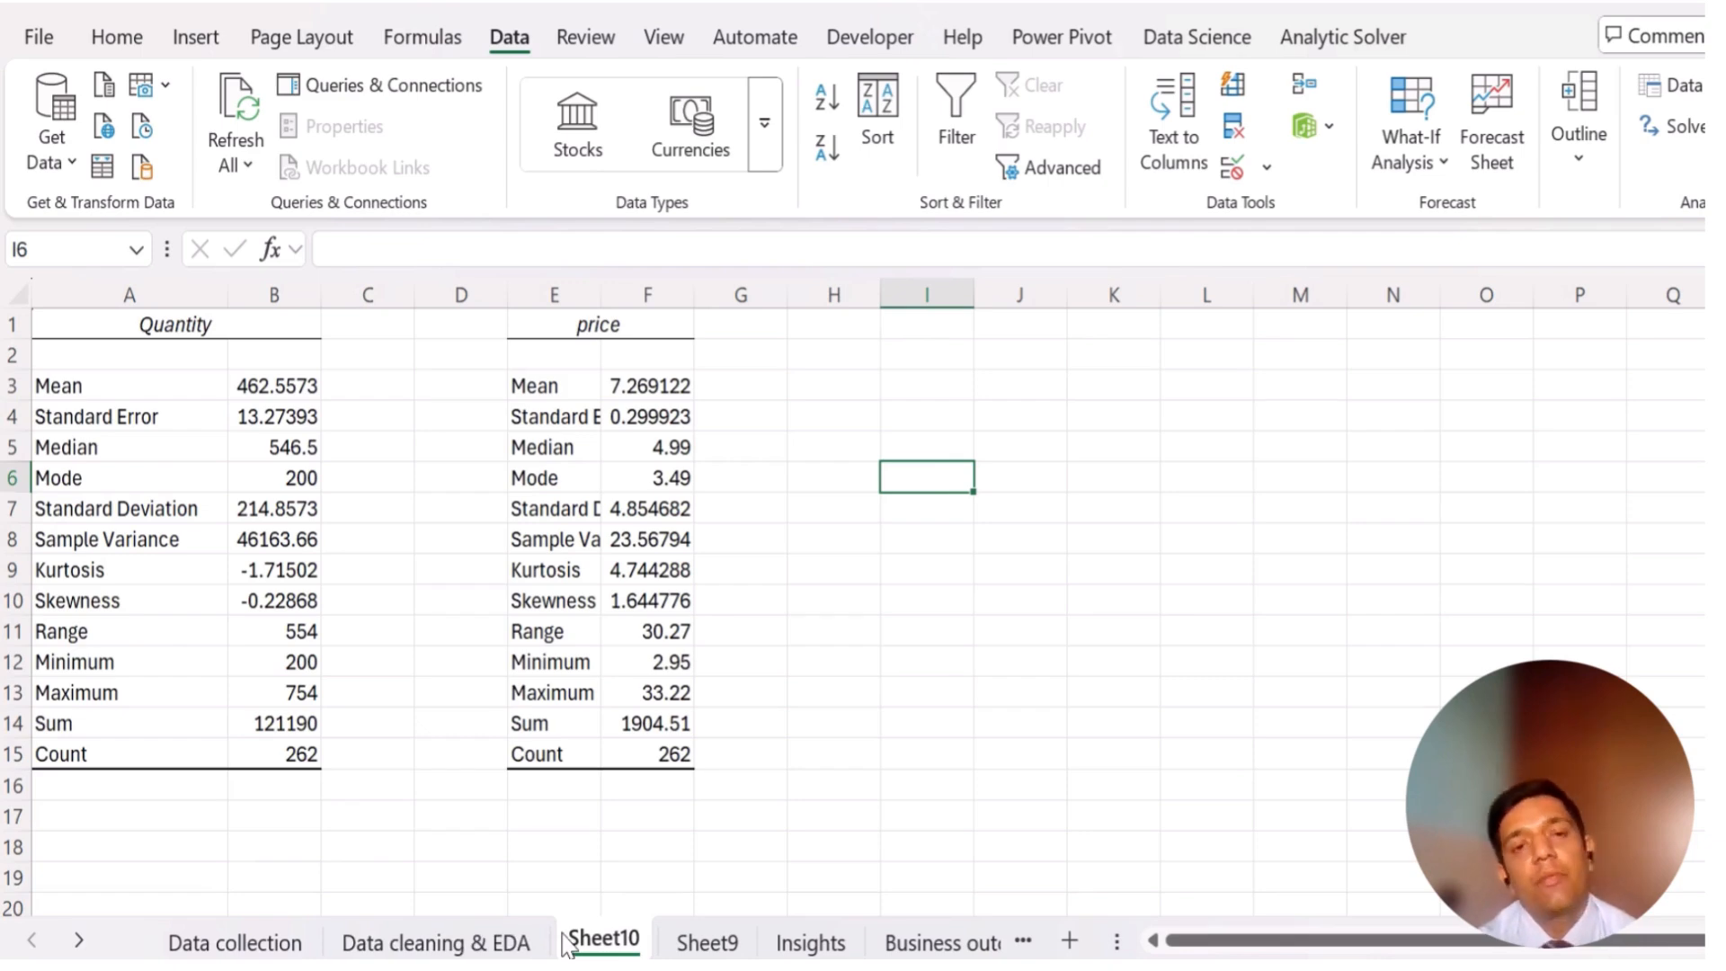
# - Rename Sheet10, which holds the Quantity and price statistics, as "Insights1"
pyautogui.click(472, 946)
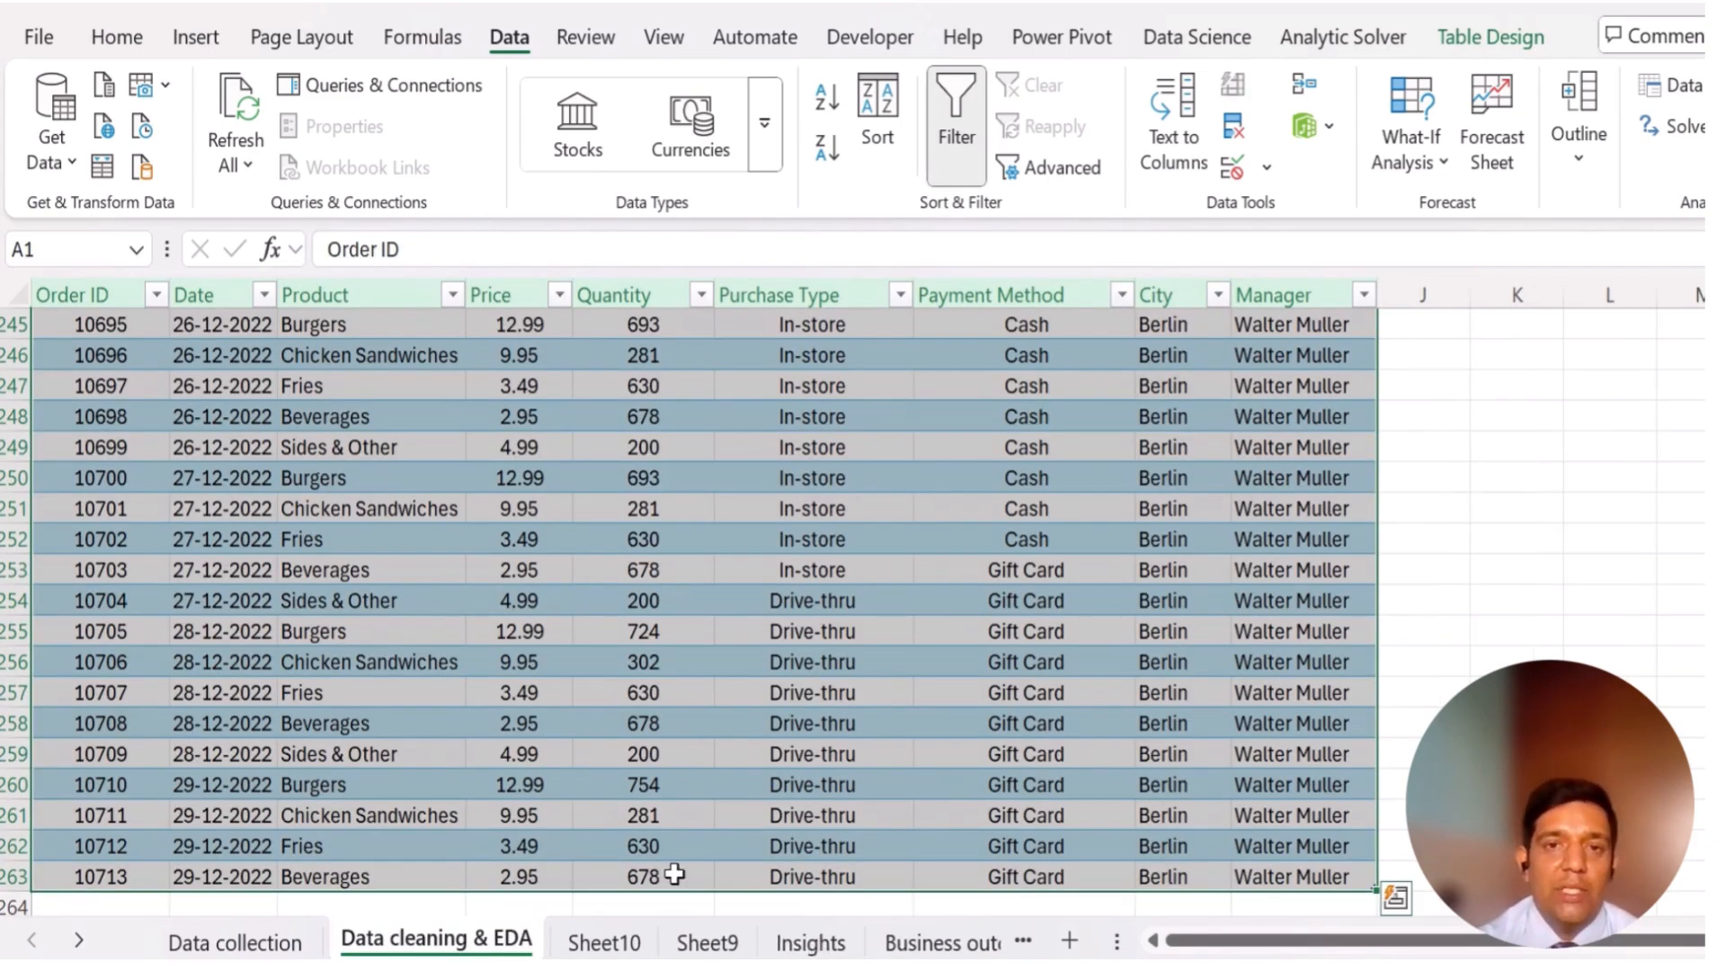
pyautogui.click(576, 945)
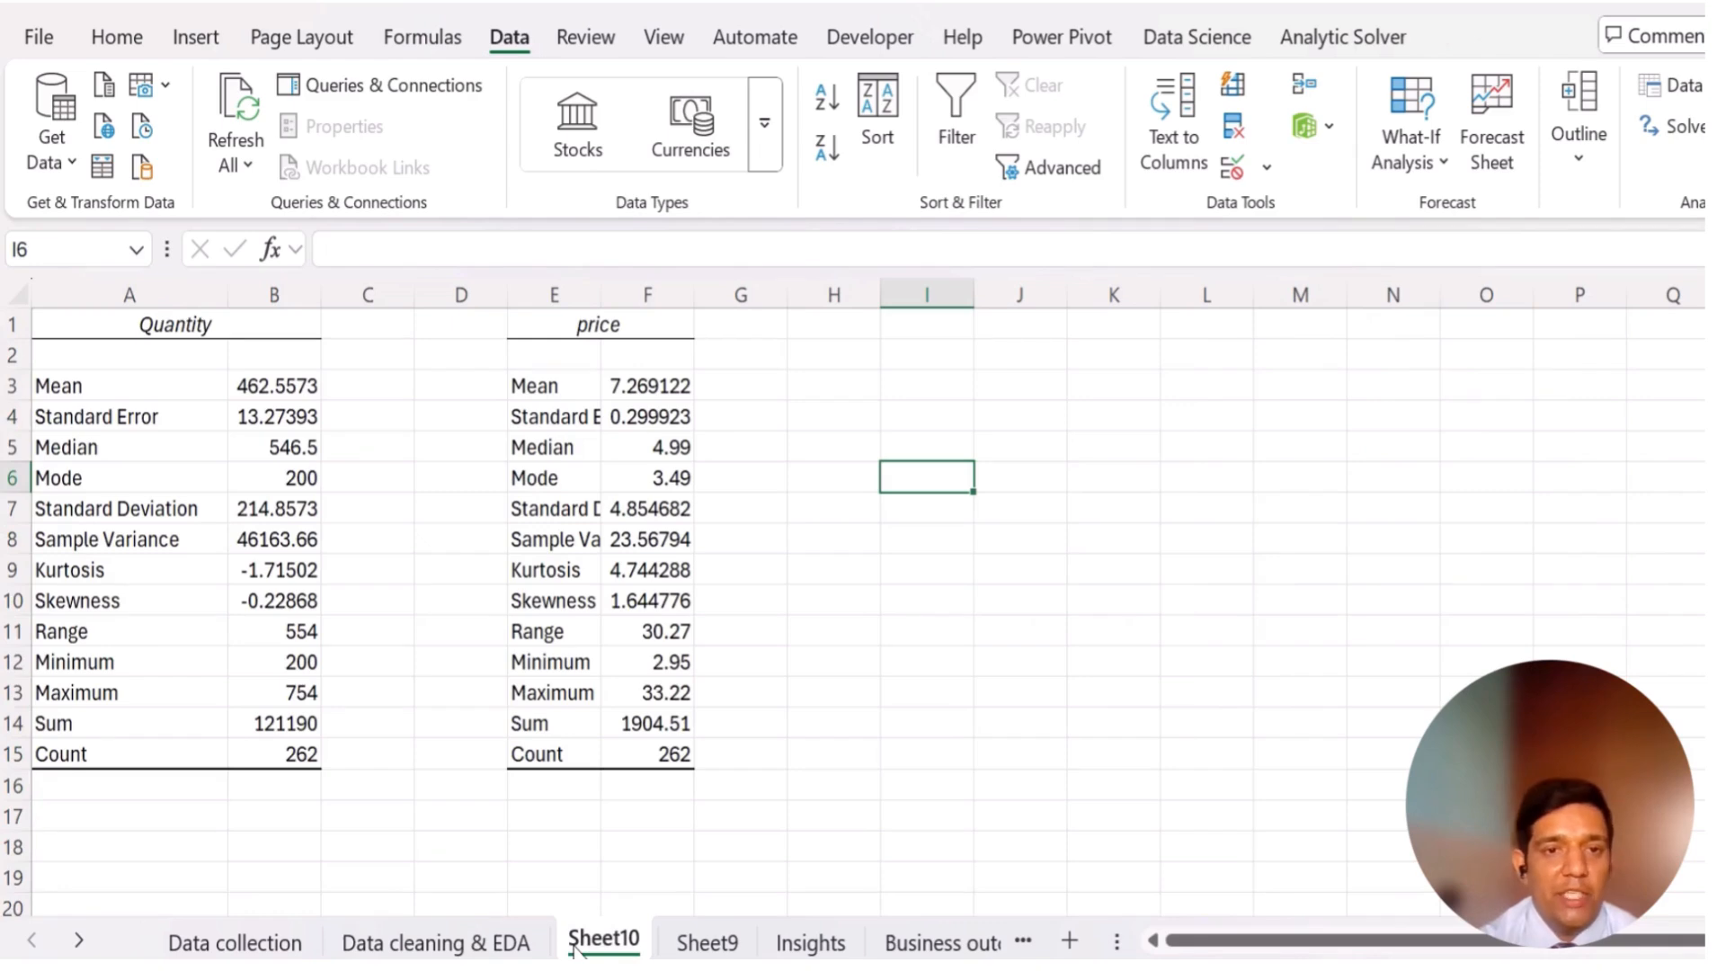
pyautogui.doubleClick(577, 946)
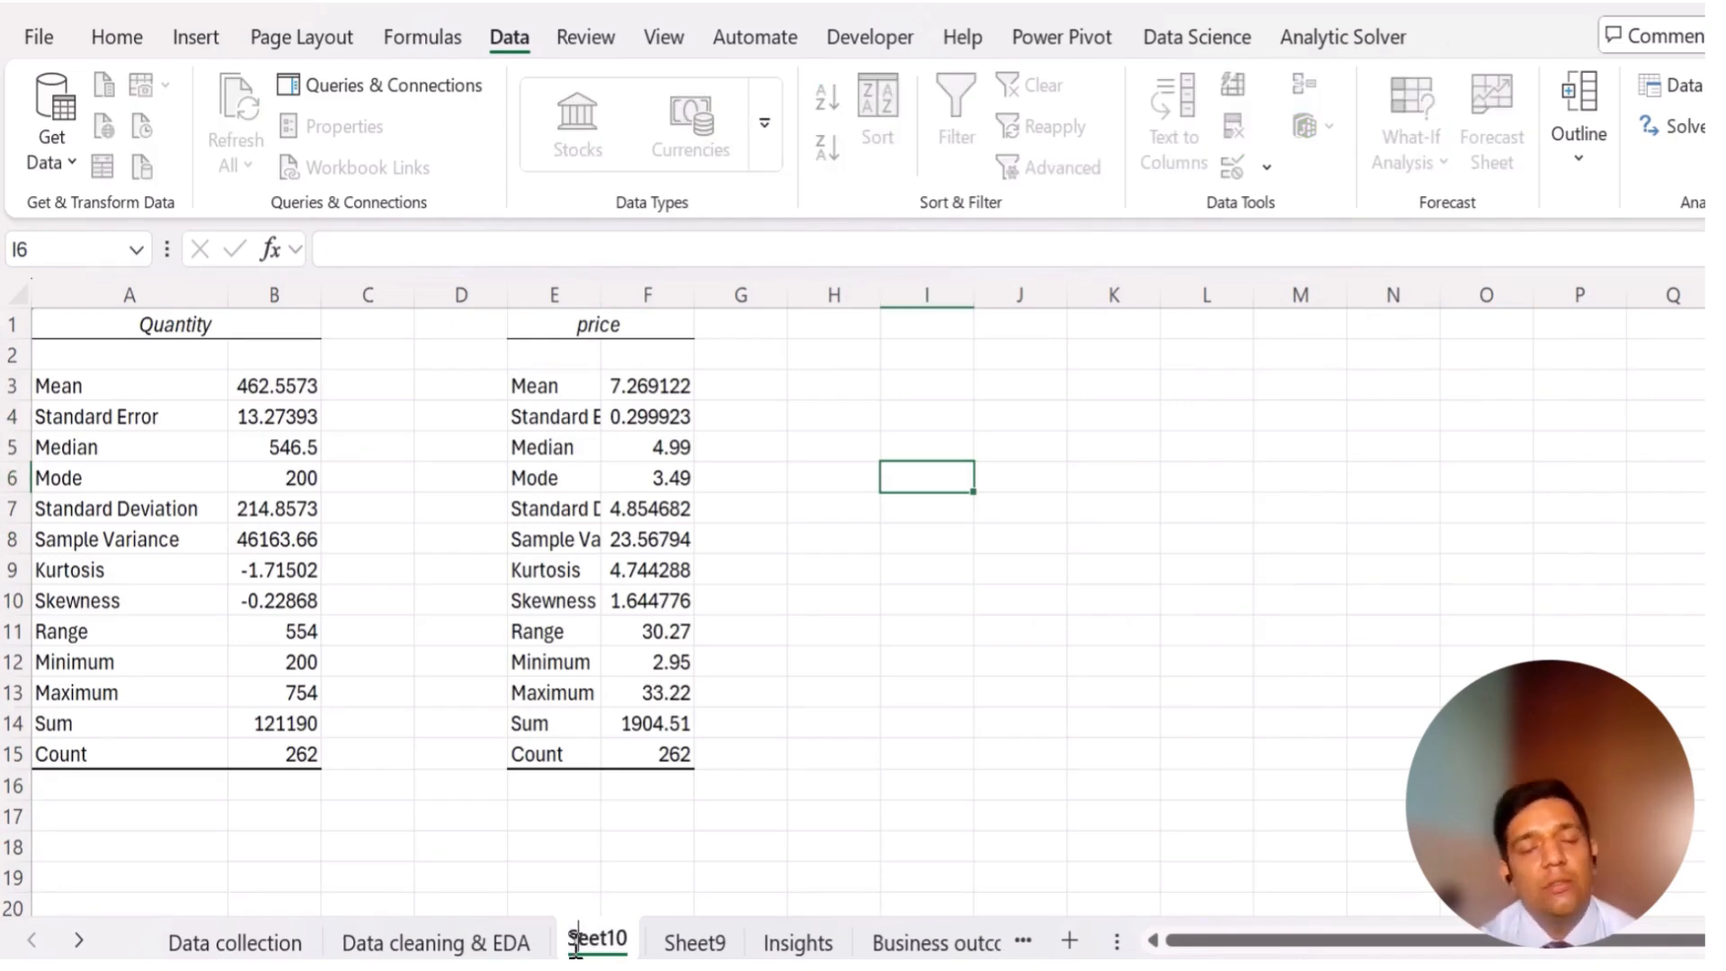
pyautogui.press('BackSpace')
pyautogui.press('BackSpace')
pyautogui.press('BackSpace')
pyautogui.press('BackSpace')
pyautogui.press('BackSpace')
pyautogui.press('BackSpace')
pyautogui.press('BackSpace')
pyautogui.write('Insights')
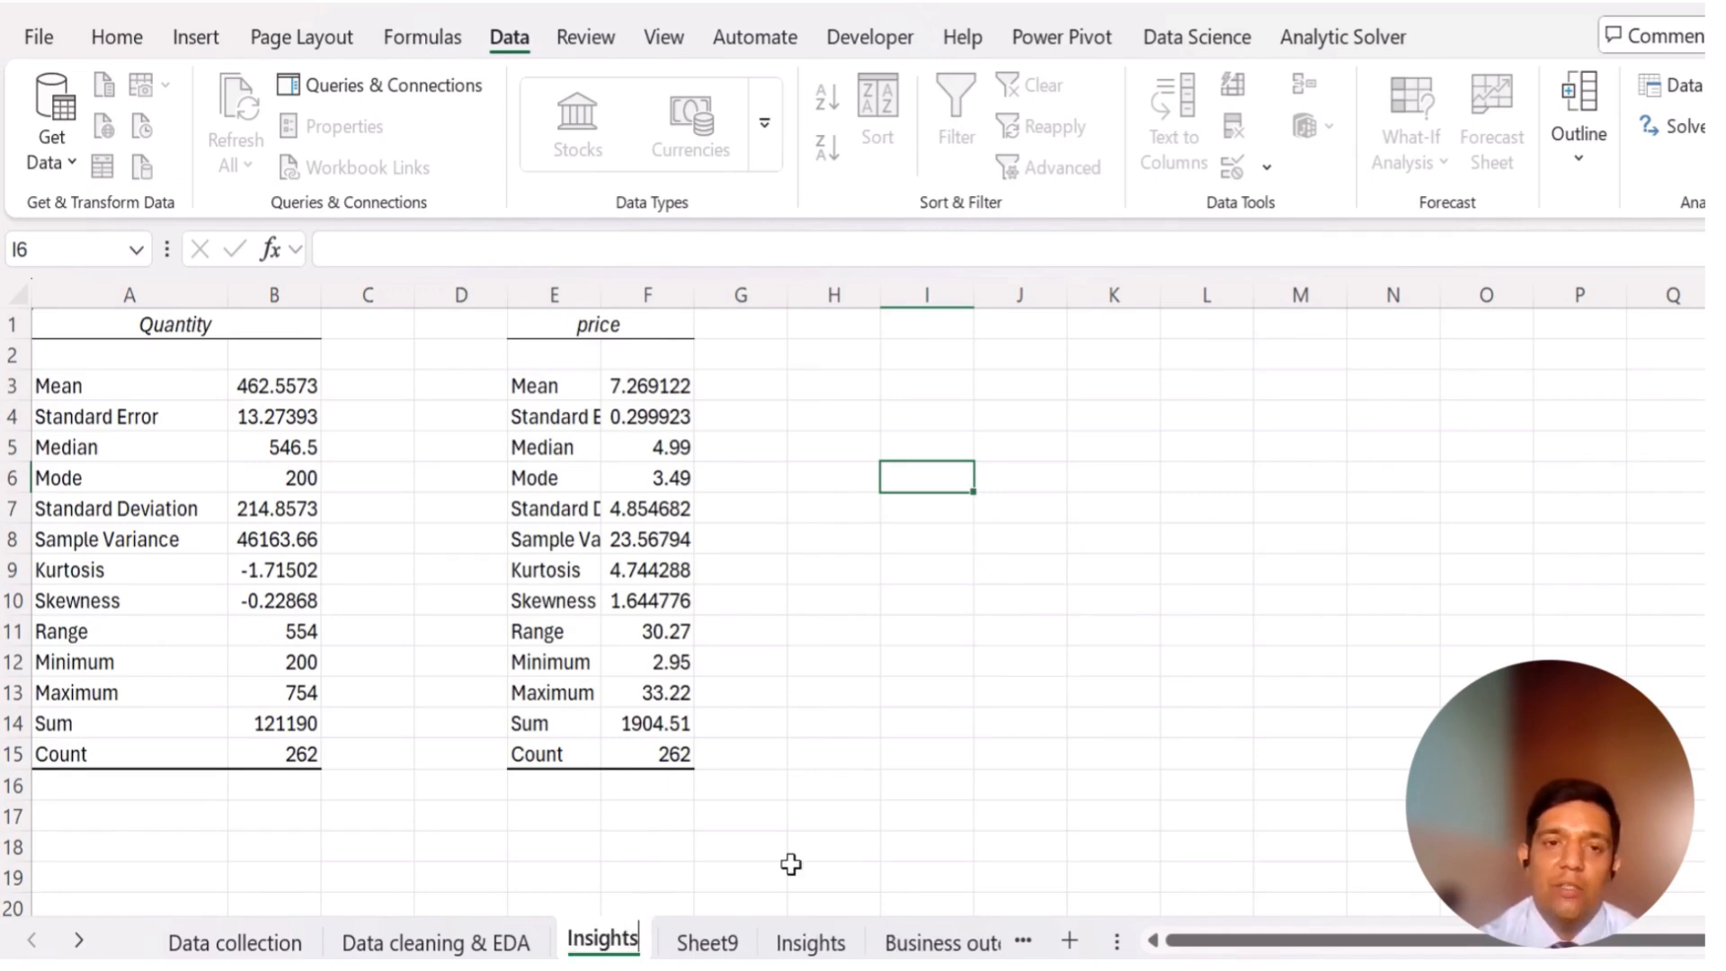
pyautogui.click(828, 865)
pyautogui.click(931, 572)
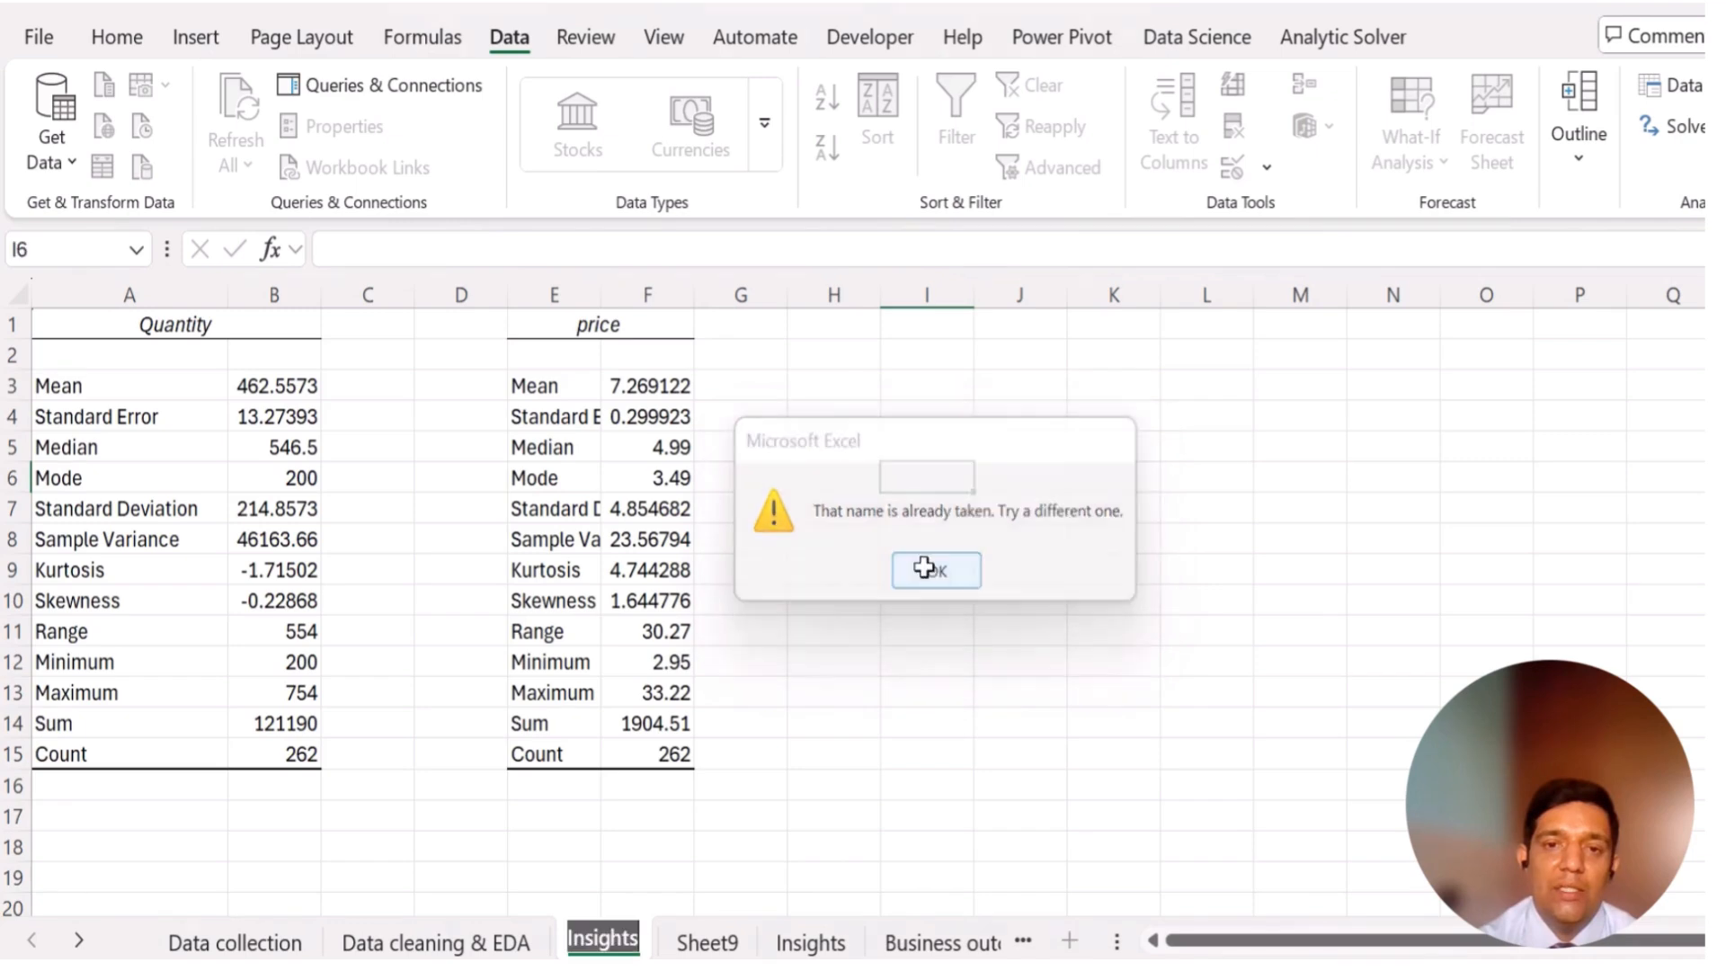
pyautogui.press('End')
pyautogui.write('1')
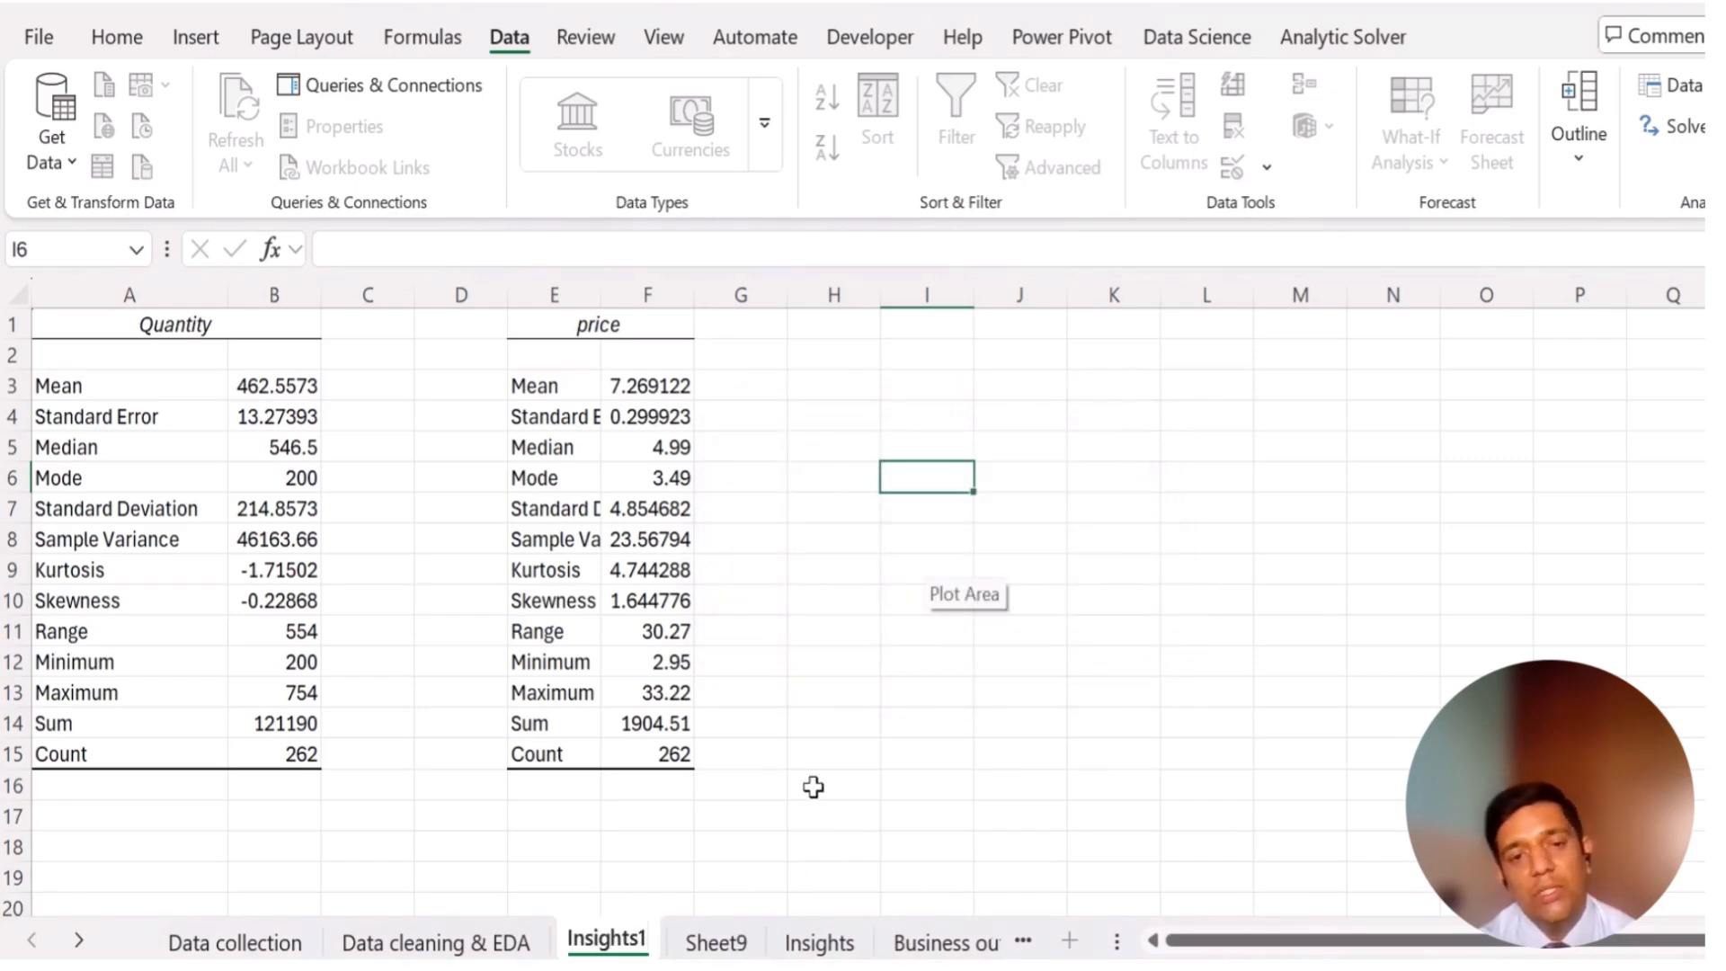
# - Delete the empty Insights sheet permanently and open the Business outcome sheet
pyautogui.click(813, 945)
pyautogui.rightClick(811, 943)
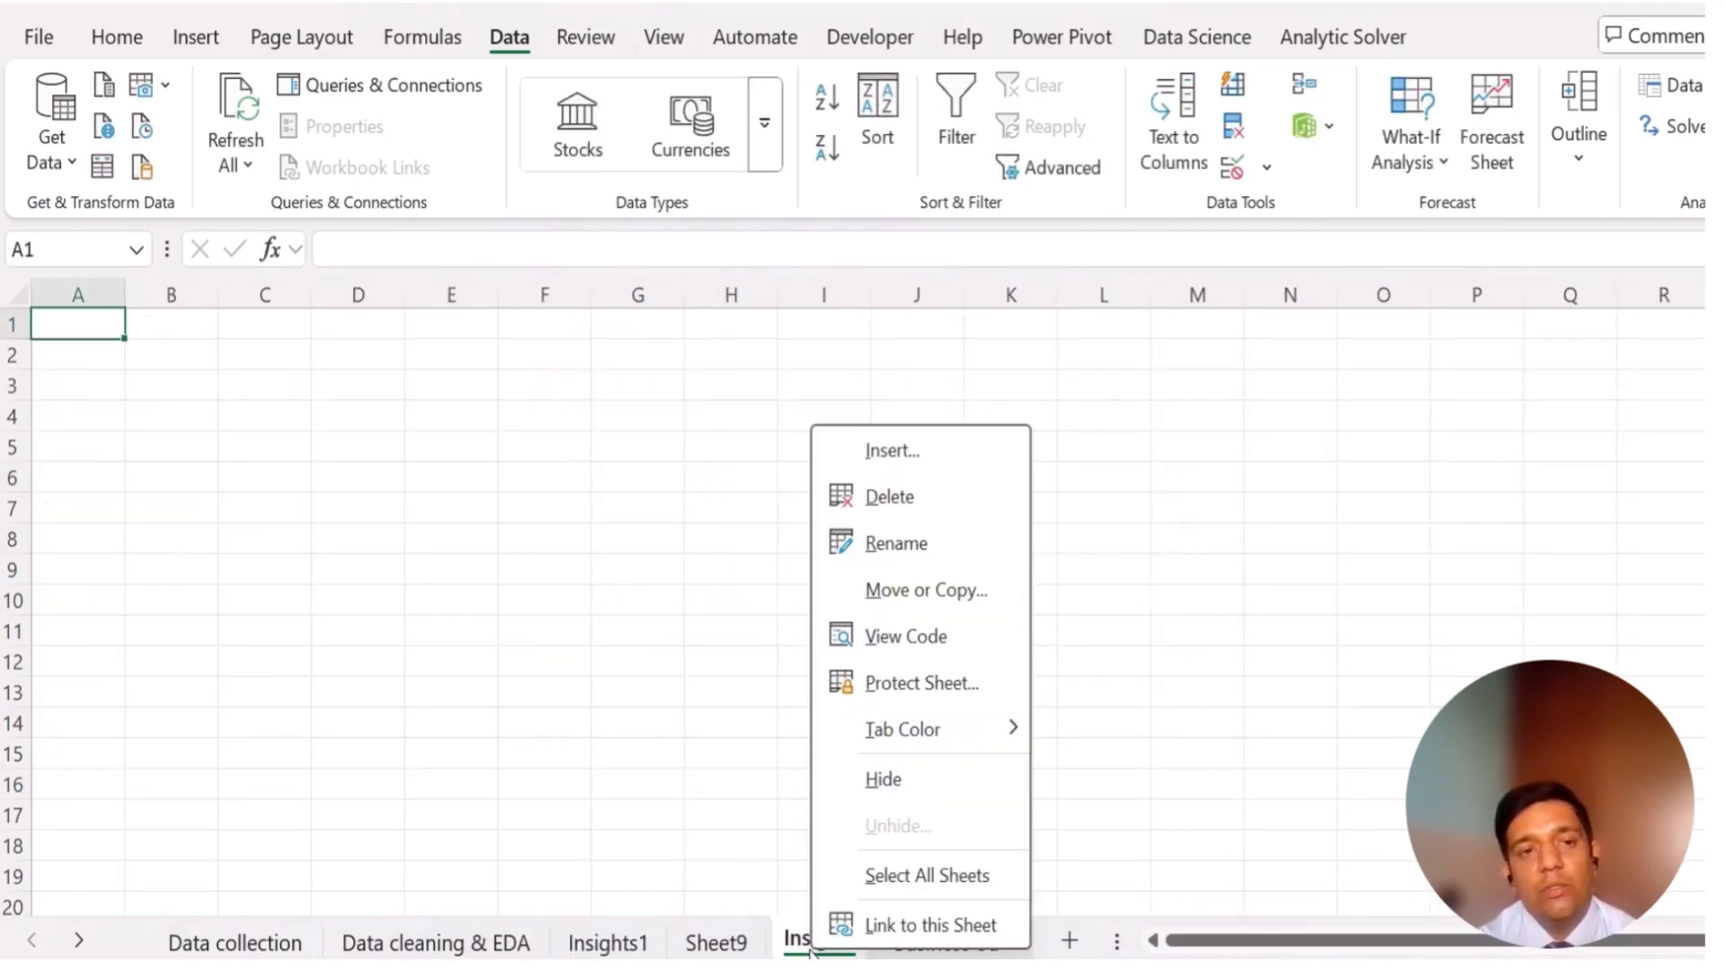
pyautogui.click(914, 500)
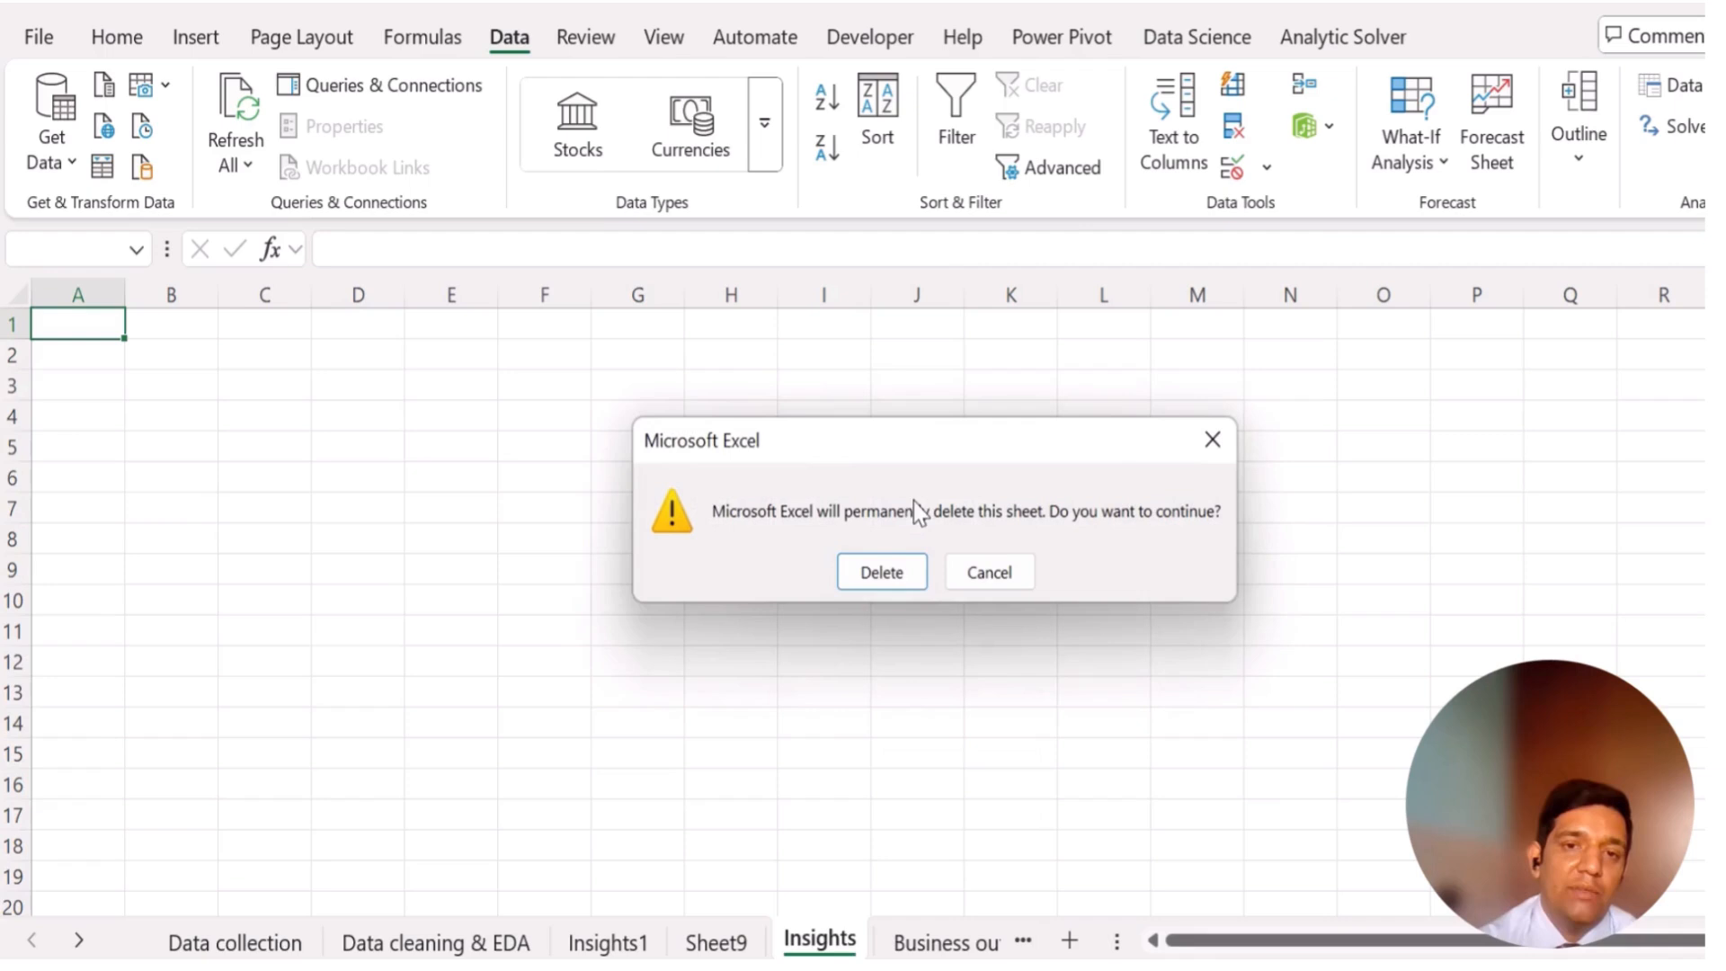
pyautogui.click(899, 579)
pyautogui.click(696, 735)
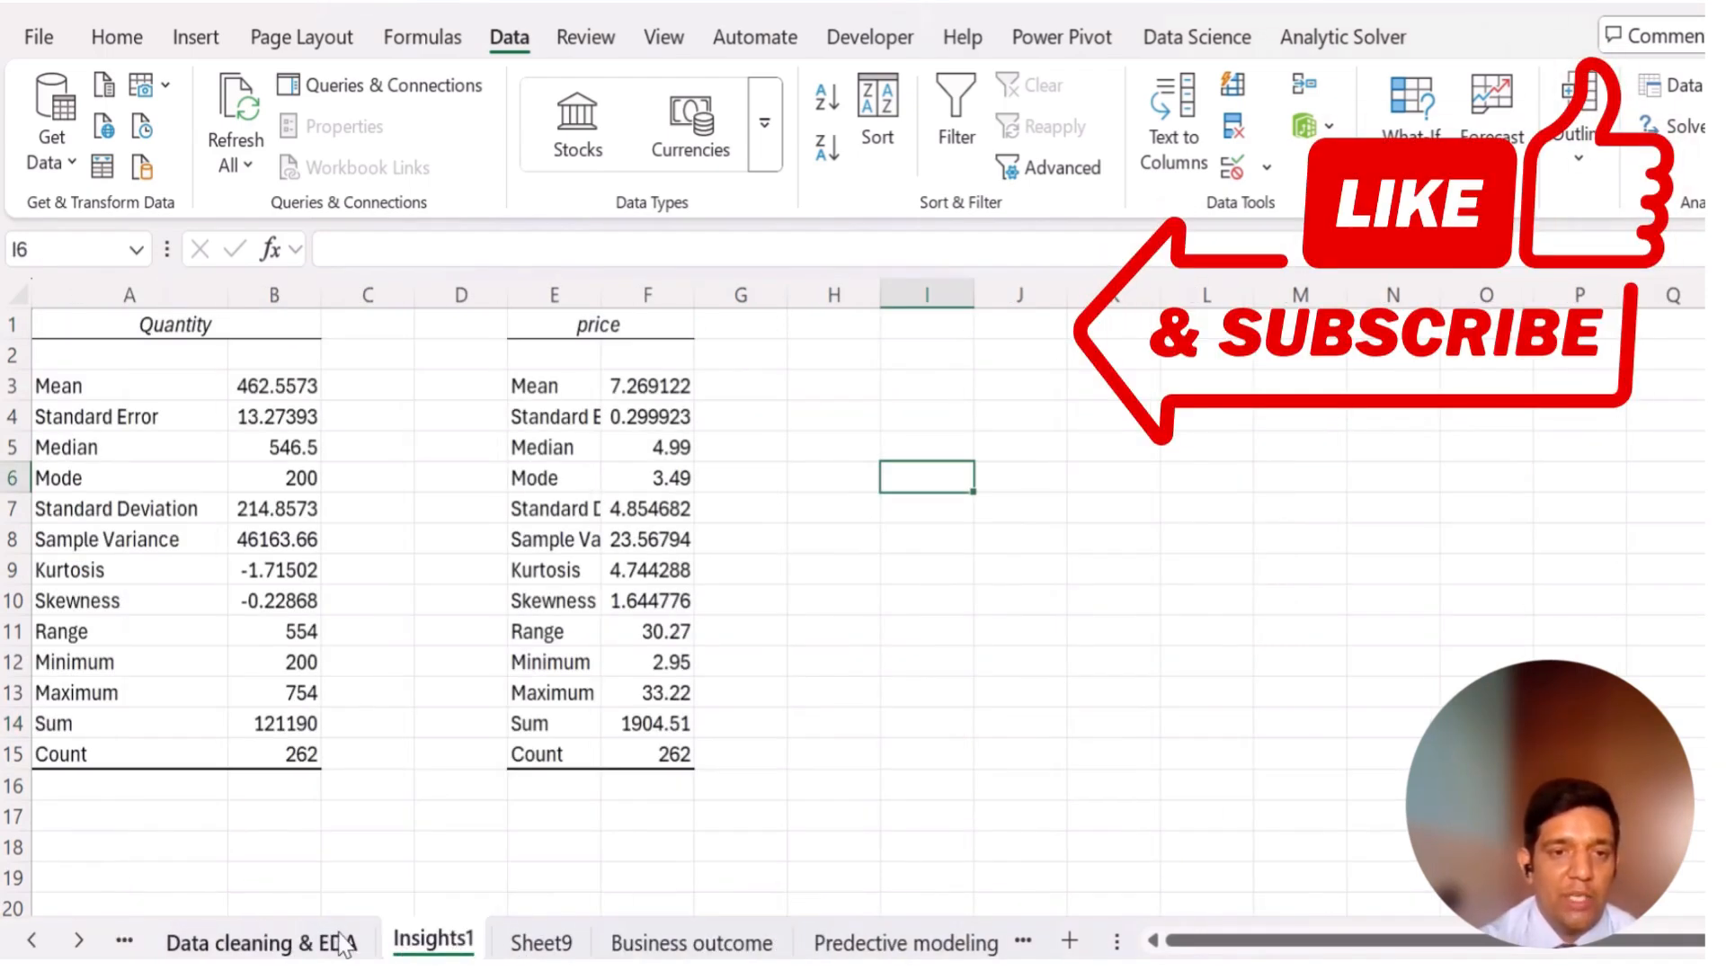
pyautogui.click(683, 944)
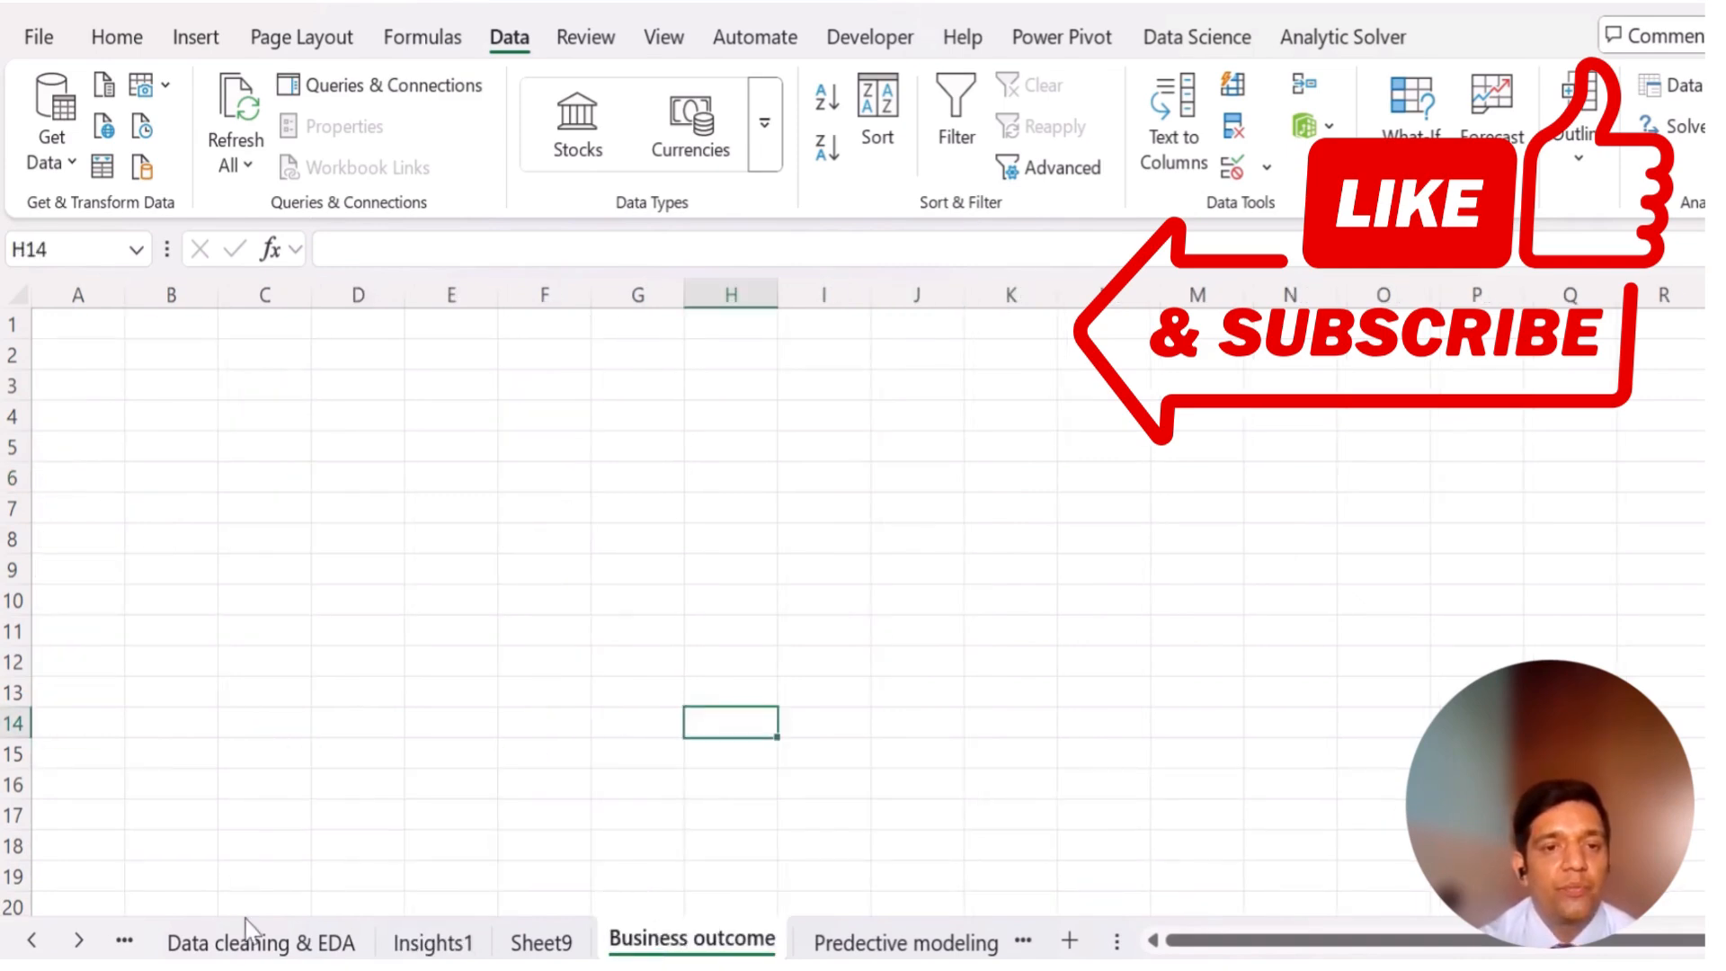